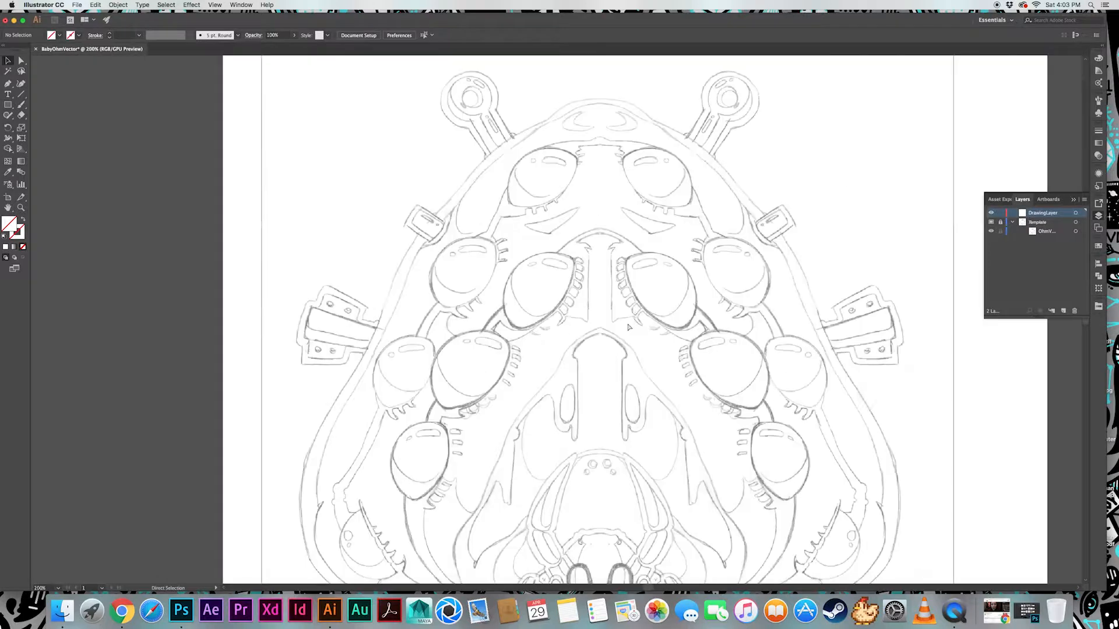
Show the rulers and place a vertical guide down the middle of the creature sketch
key(super+minus)
mouse_move(601, 387)
mouse_down()
mouse_move(536, 320)
mouse_move(534, 335)
mouse_move(562, 338)
mouse_up()
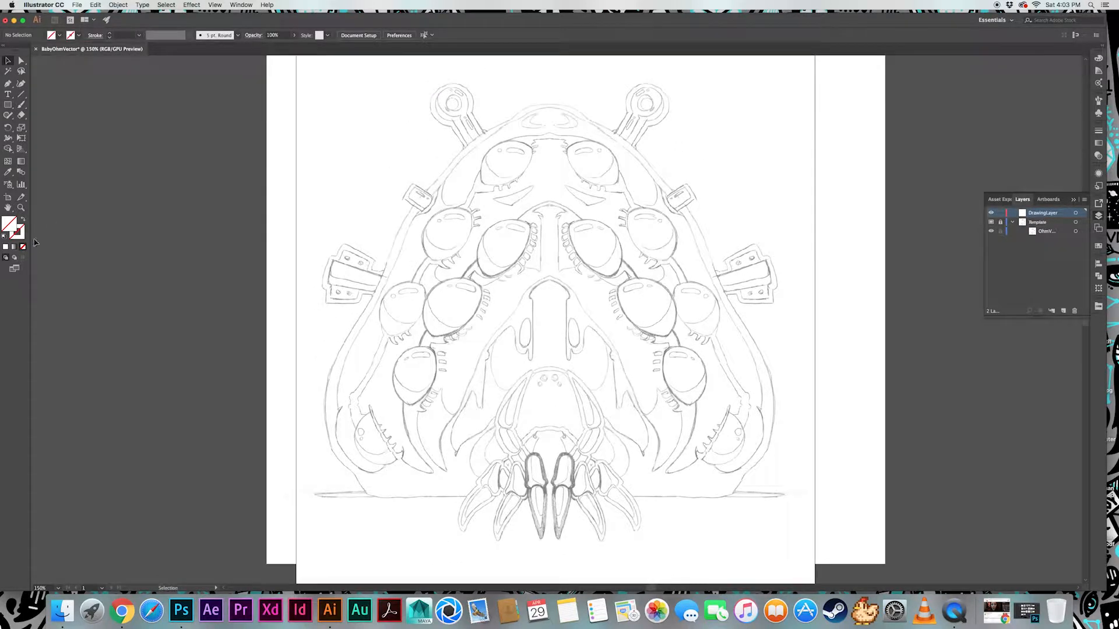
key(super+r)
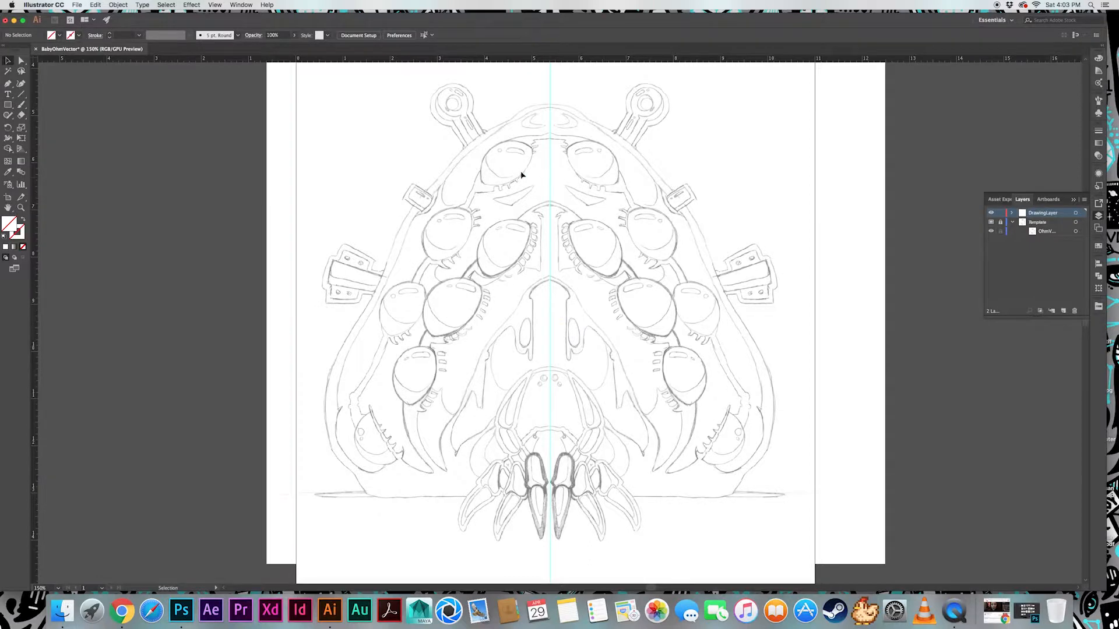
Unlock the guides, align the vertical guide with the sketch's line of symmetry, and lock the guides again
click(214, 5)
mouse_move(256, 260)
click(344, 270)
drag(549, 100, 549, 99)
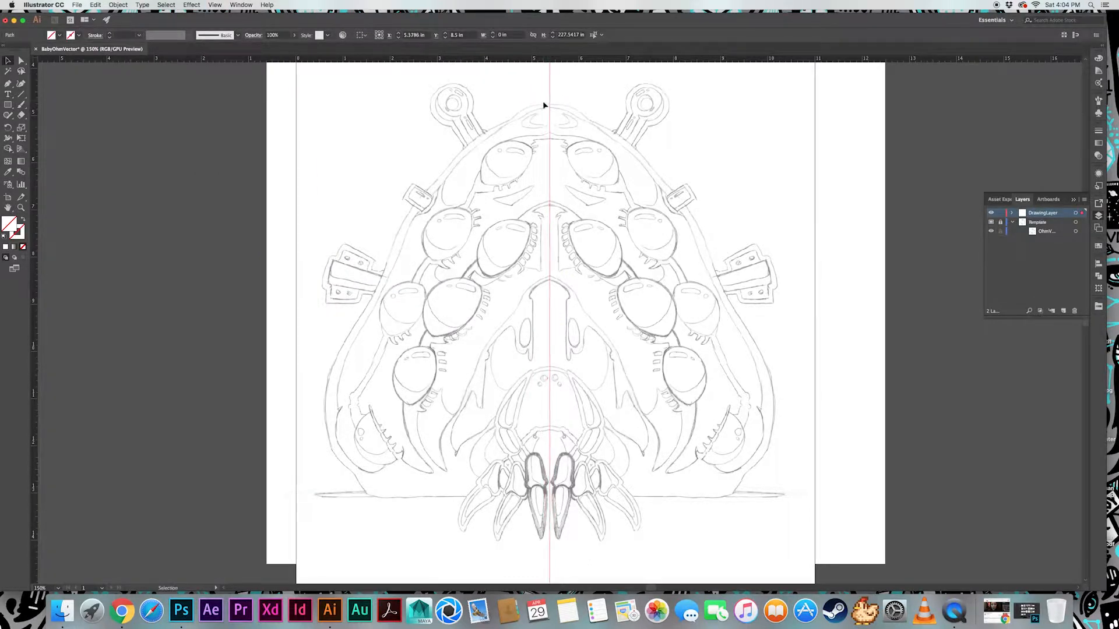
click(241, 4)
mouse_move(214, 5)
mouse_move(256, 262)
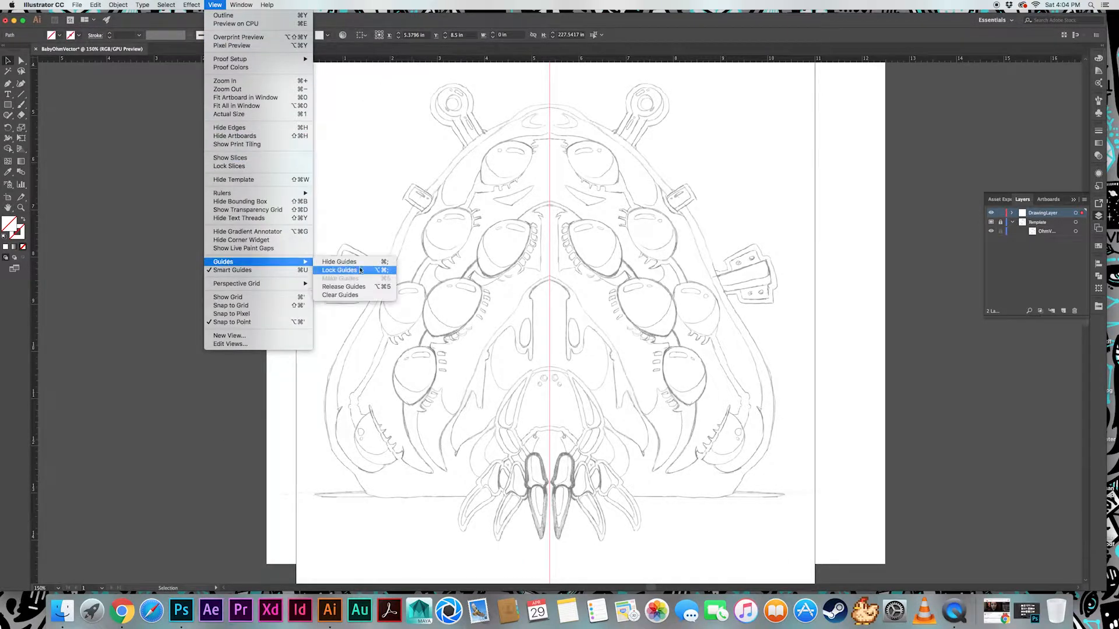
click(360, 270)
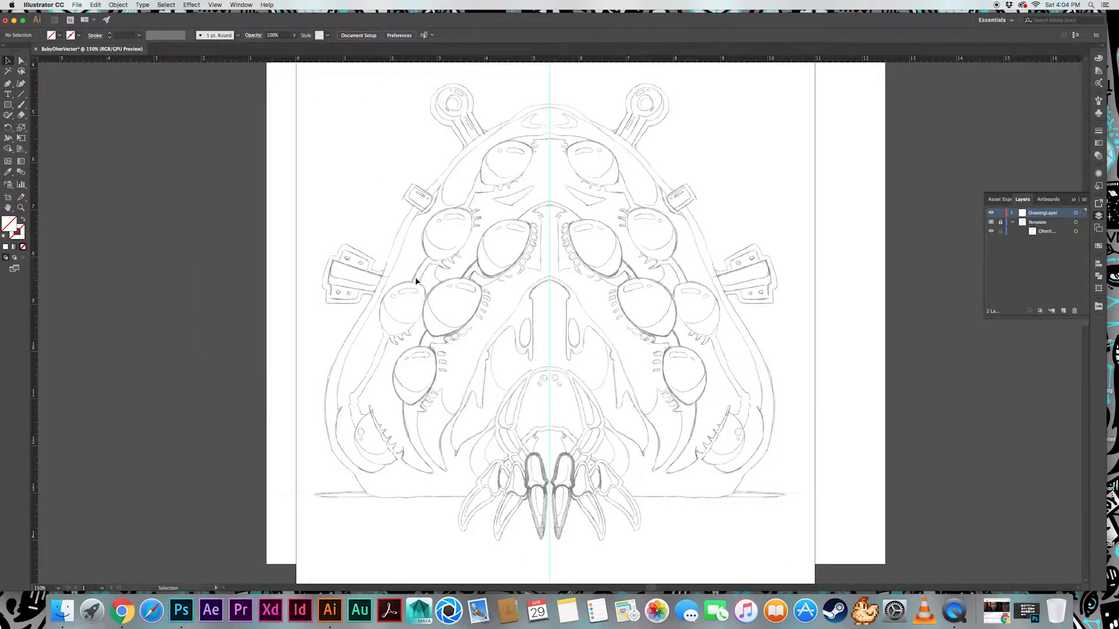
Trace the body's base line from the outer claw to the lower-left corner and around its curve with the Pen tool
key(super+plus)
key(super+plus)
drag(367, 378, 532, 105)
drag(598, 363, 465, 355)
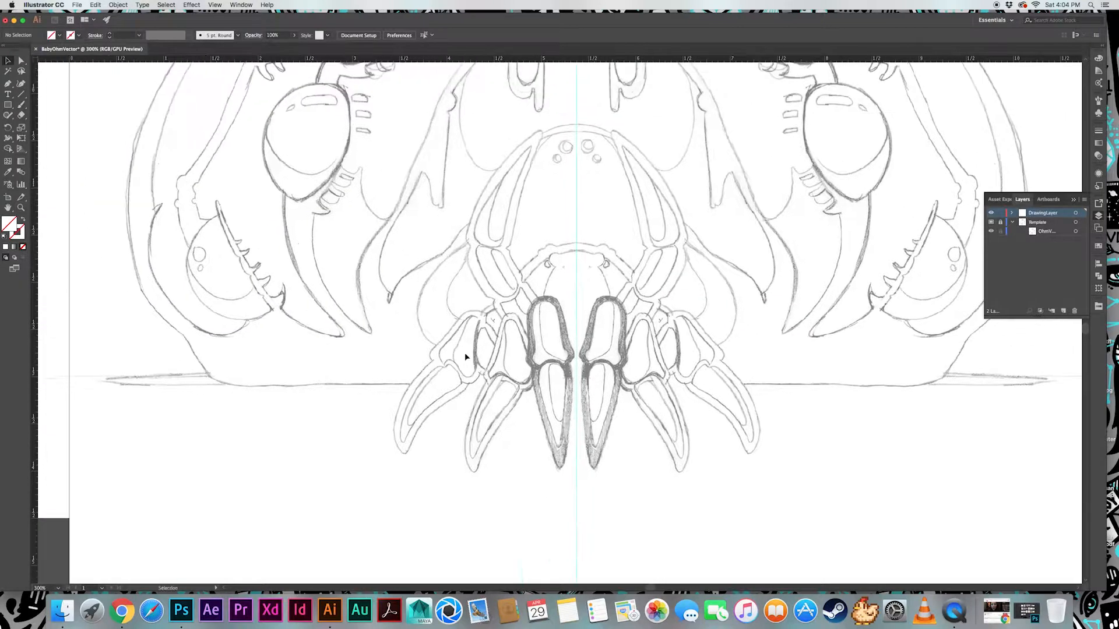
click(413, 385)
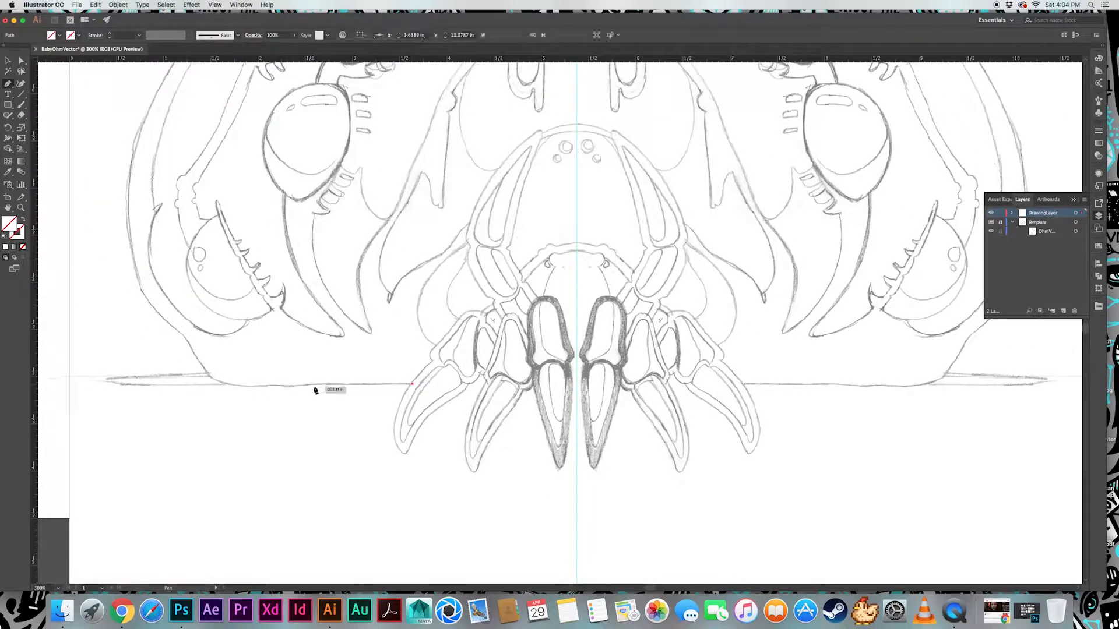
click(236, 385)
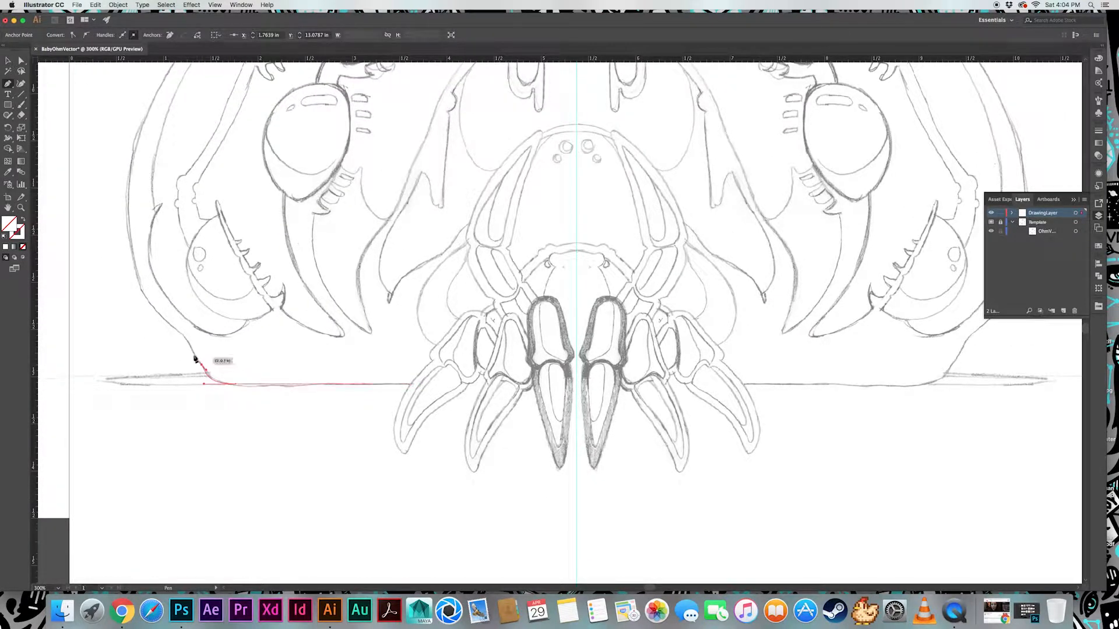
drag(178, 333, 177, 330)
drag(190, 340, 283, 432)
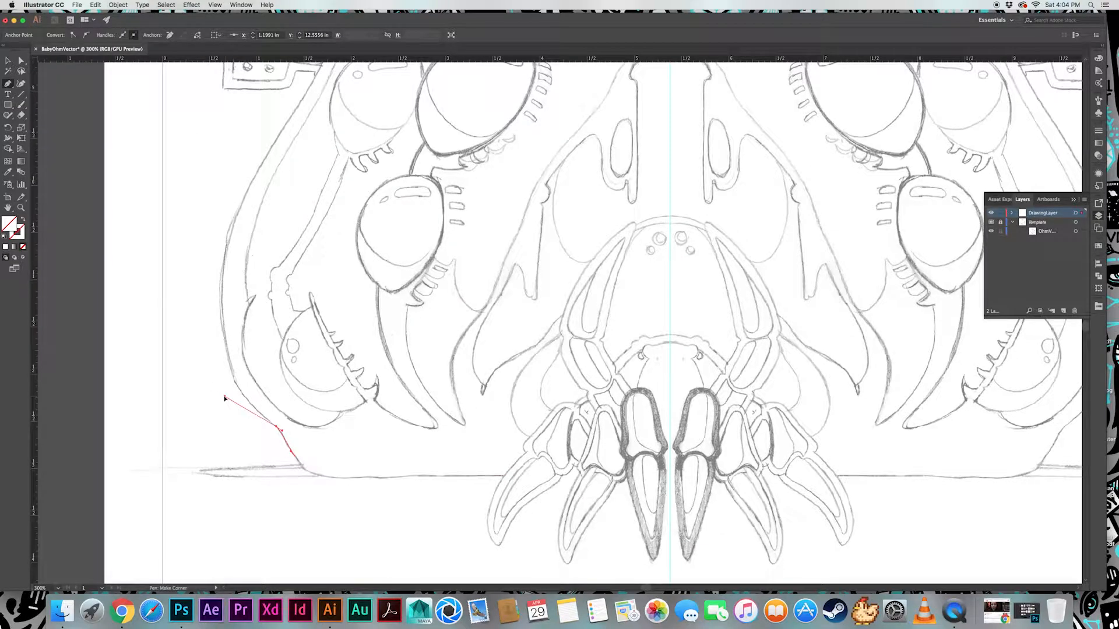
drag(232, 391, 225, 358)
key(super+z)
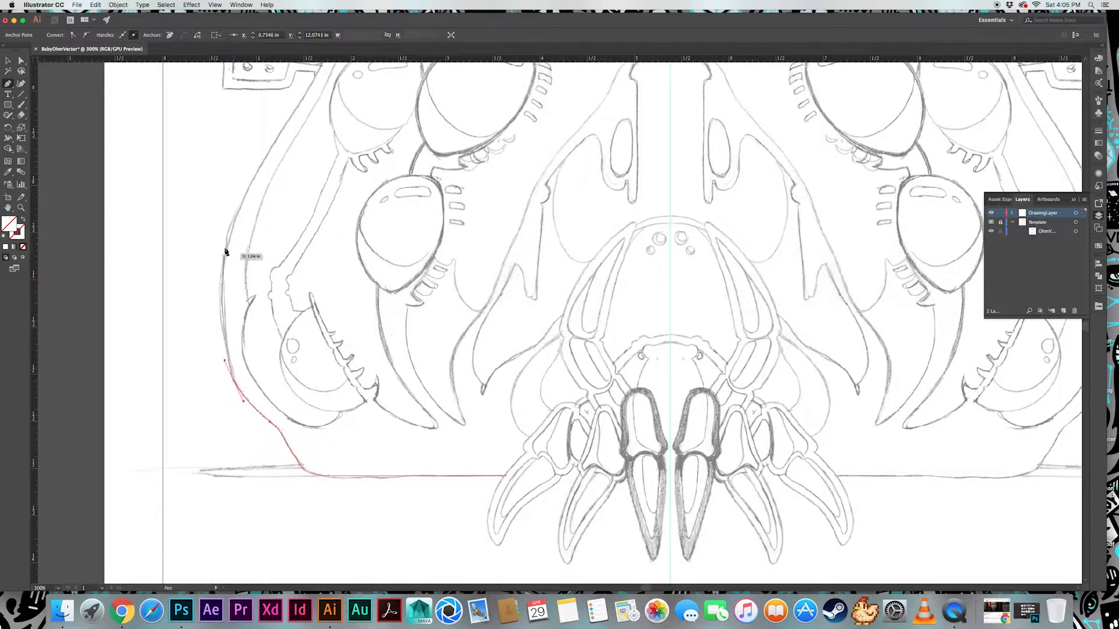
Continue the outer body outline up the left side and over the head, ending on the centre guide
mouse_move(229, 227)
mouse_down()
mouse_move(248, 170)
mouse_move(206, 342)
mouse_up()
mouse_move(285, 220)
mouse_down()
mouse_move(323, 142)
mouse_move(272, 353)
mouse_up()
drag(317, 256, 360, 197)
key(super+z)
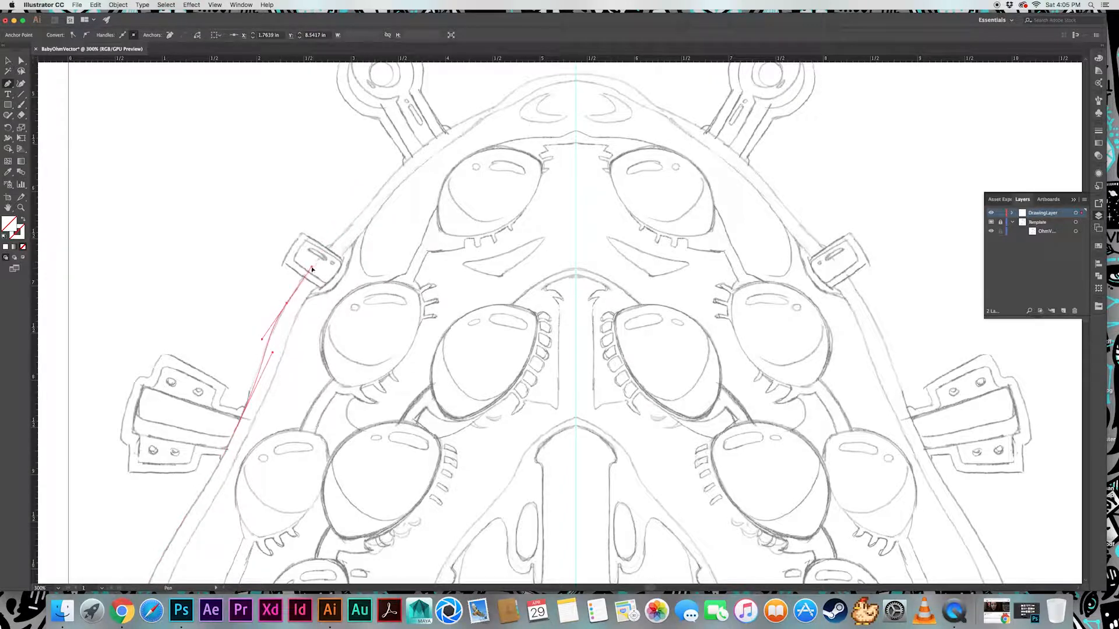
drag(312, 261, 346, 214)
drag(429, 141, 486, 102)
drag(486, 102, 441, 166)
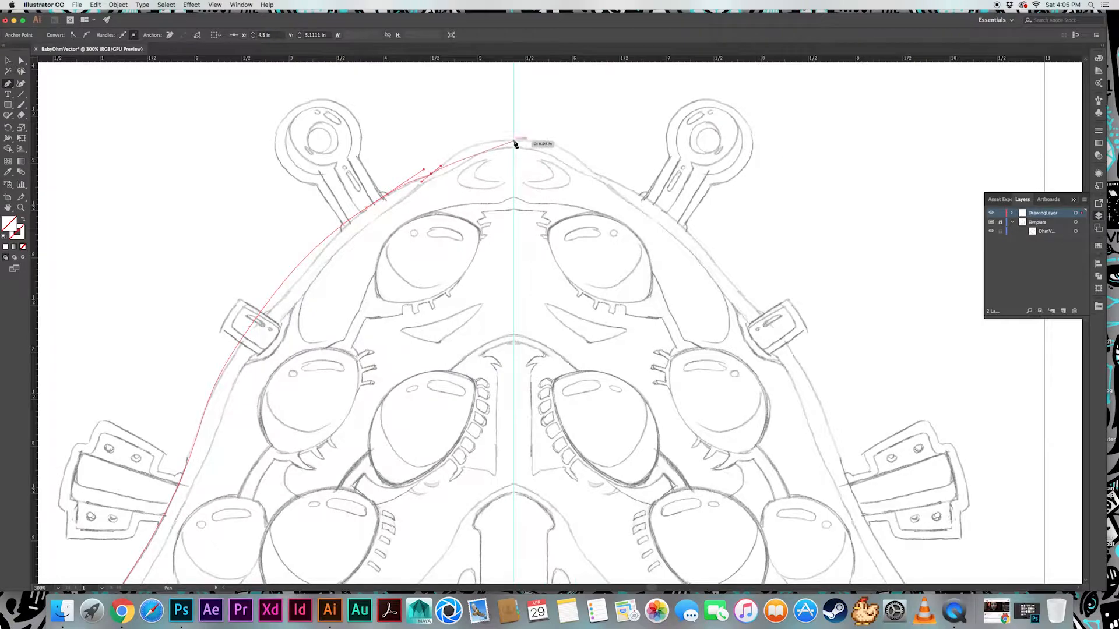
drag(515, 144, 516, 144)
key(v)
Give the outline a magenta stroke with a weight of 0.25 pt
click(80, 35)
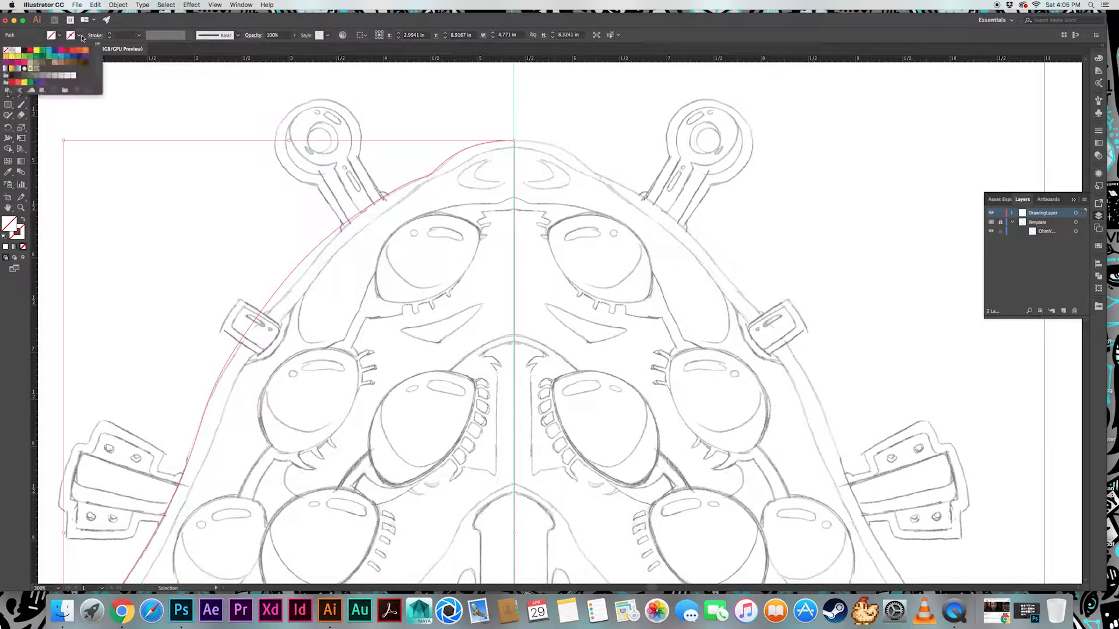
click(61, 50)
click(121, 35)
text(.25)
key(Return)
click(250, 252)
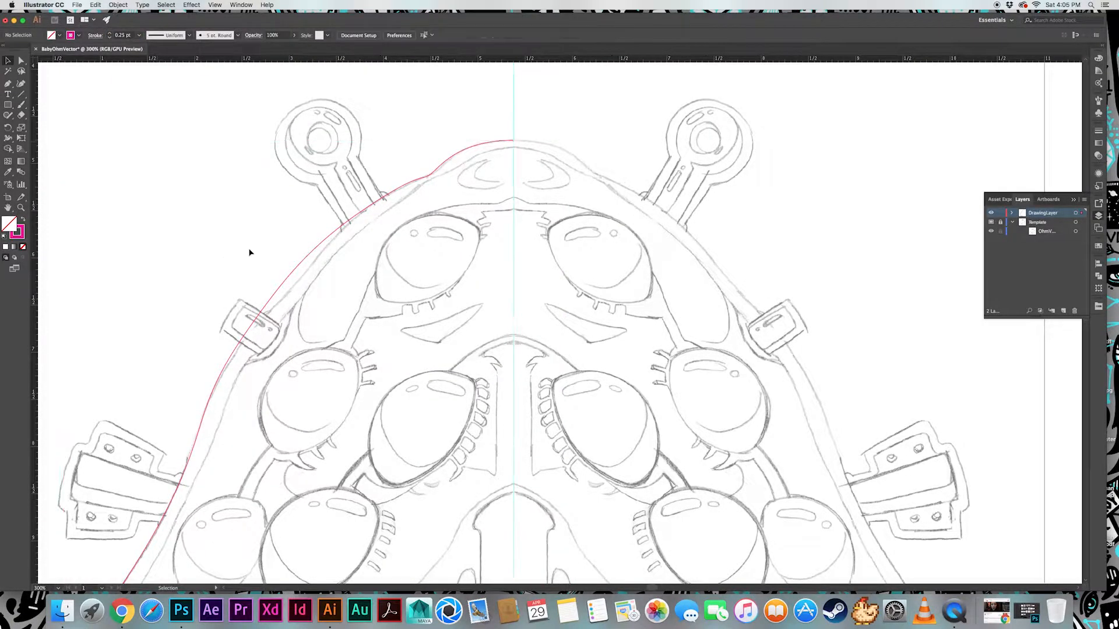
Add an anchor point on the upper-left body outline and reshape the curve to follow the sketch
drag(198, 417, 256, 283)
scroll(256, 283, up, 3)
key(a)
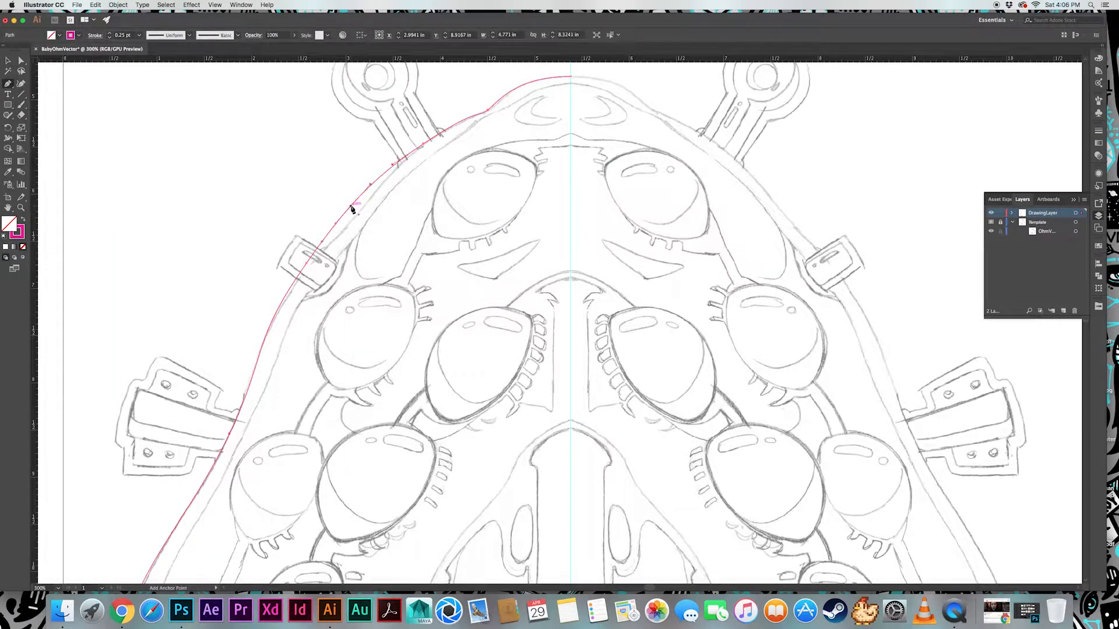
drag(352, 210, 359, 217)
drag(305, 262, 310, 266)
drag(310, 266, 251, 366)
drag(429, 208, 417, 217)
drag(407, 217, 441, 204)
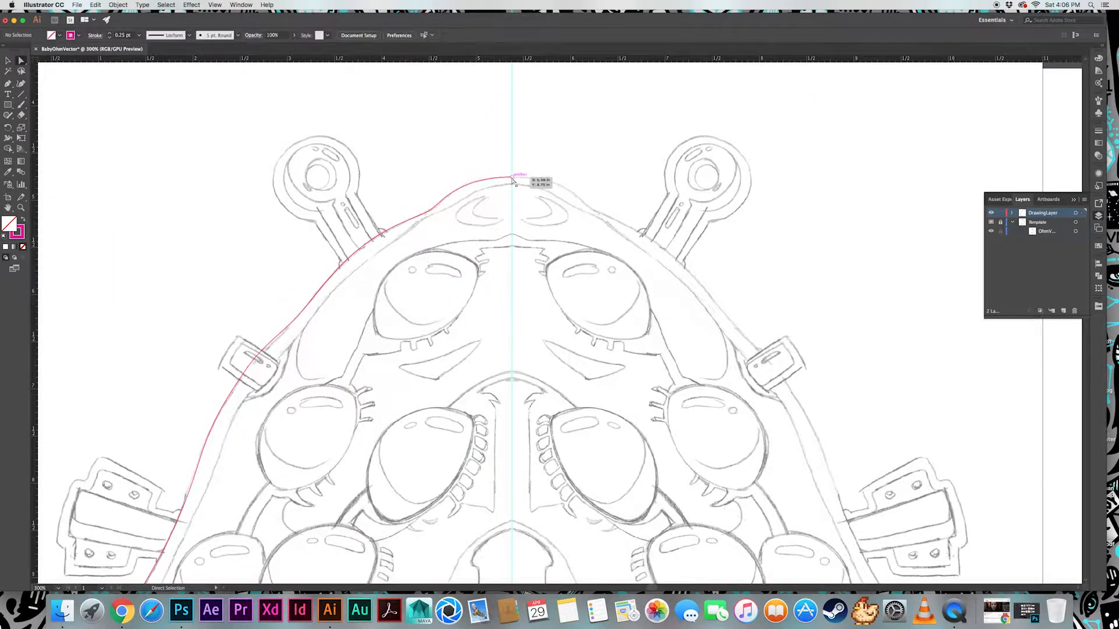
click(519, 174)
Extend the open end of the body's base line horizontally to the centre guide
mouse_move(283, 549)
mouse_down()
mouse_move(364, 404)
mouse_move(443, 64)
mouse_up()
mouse_move(309, 265)
mouse_down()
mouse_move(224, 271)
mouse_move(308, 270)
mouse_up()
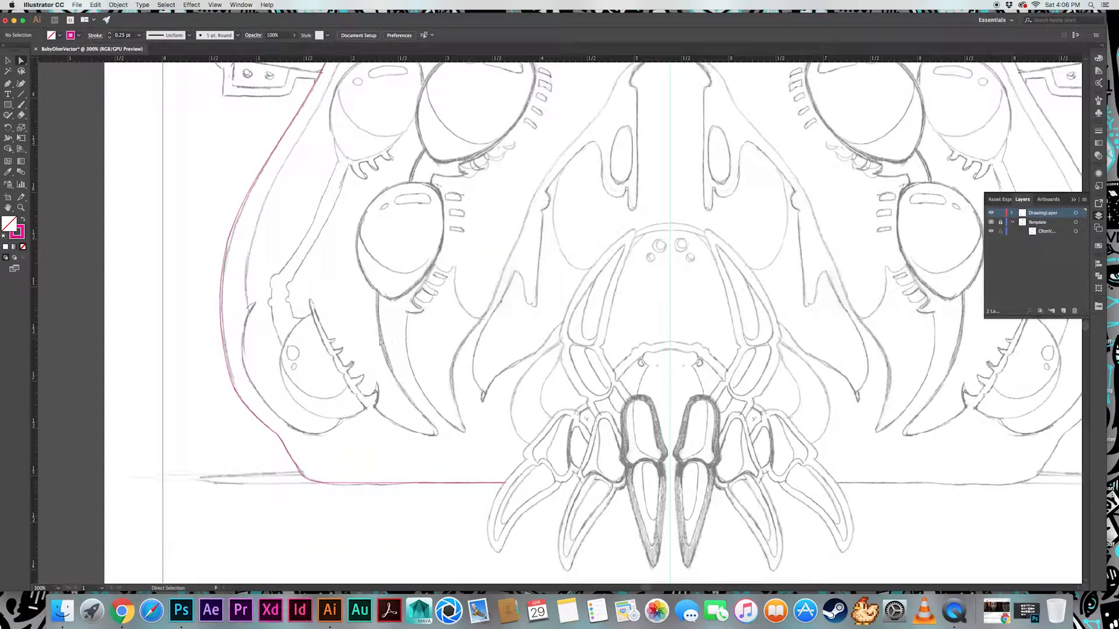
drag(506, 483, 670, 483)
click(431, 317)
Trace the outer edge of the lower-left crescent up to its pointed notch and start the inner body contour above it
drag(430, 318, 371, 368)
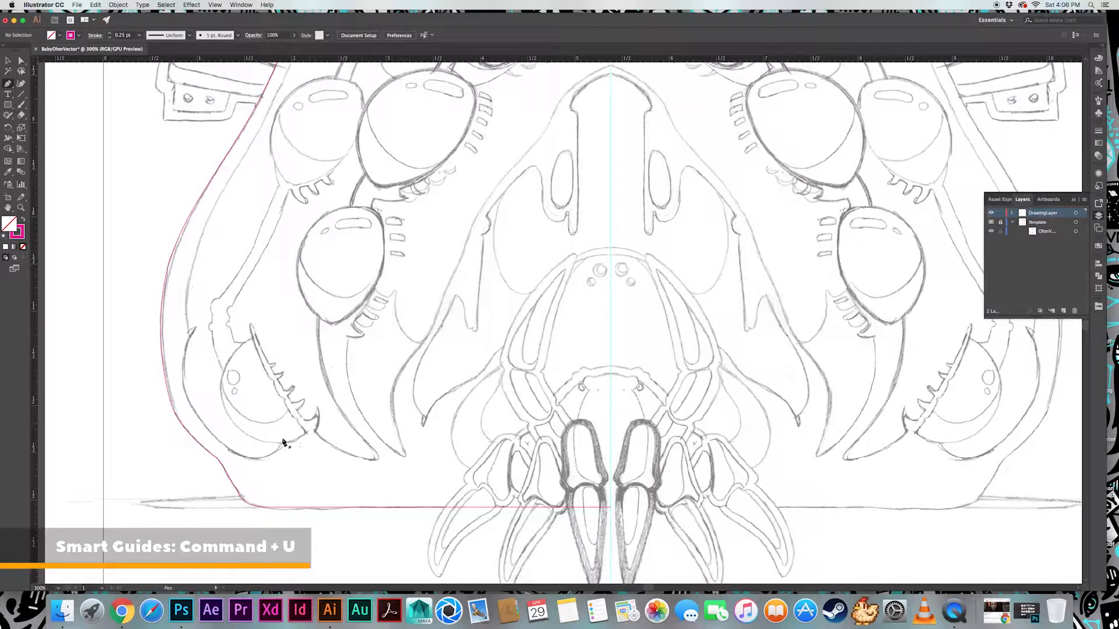
drag(280, 450, 235, 459)
key(super+z)
drag(194, 327, 237, 253)
click(193, 327)
drag(188, 332, 178, 288)
drag(178, 288, 170, 418)
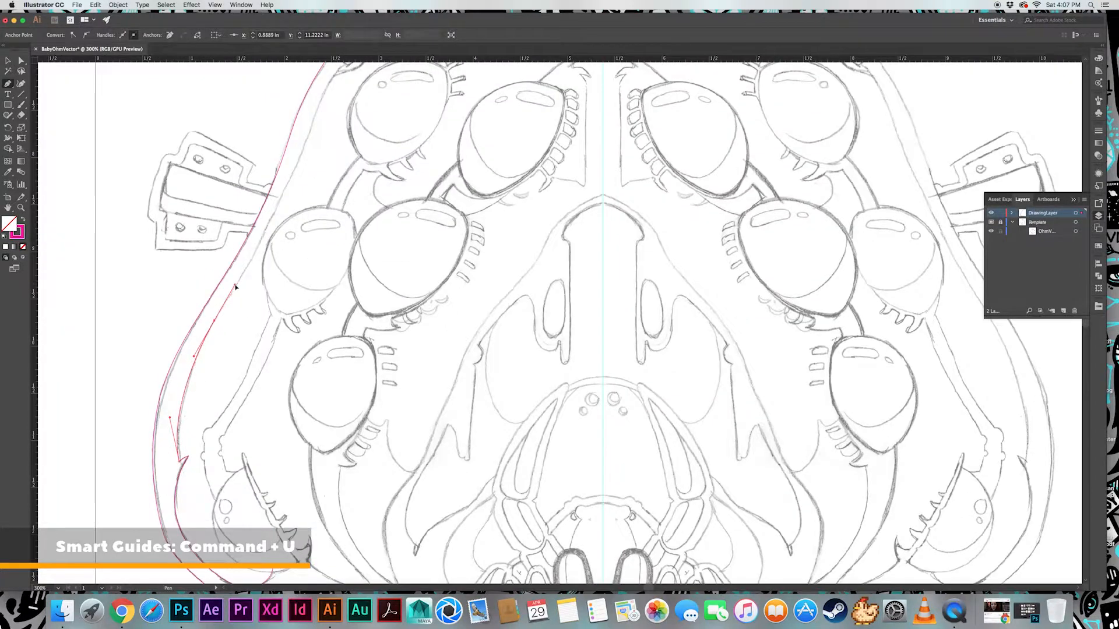
Continue the inner contour up the body's left side to the centre guide at the top of the head
scroll(235, 287, up, 5)
scroll(235, 287, right, 2)
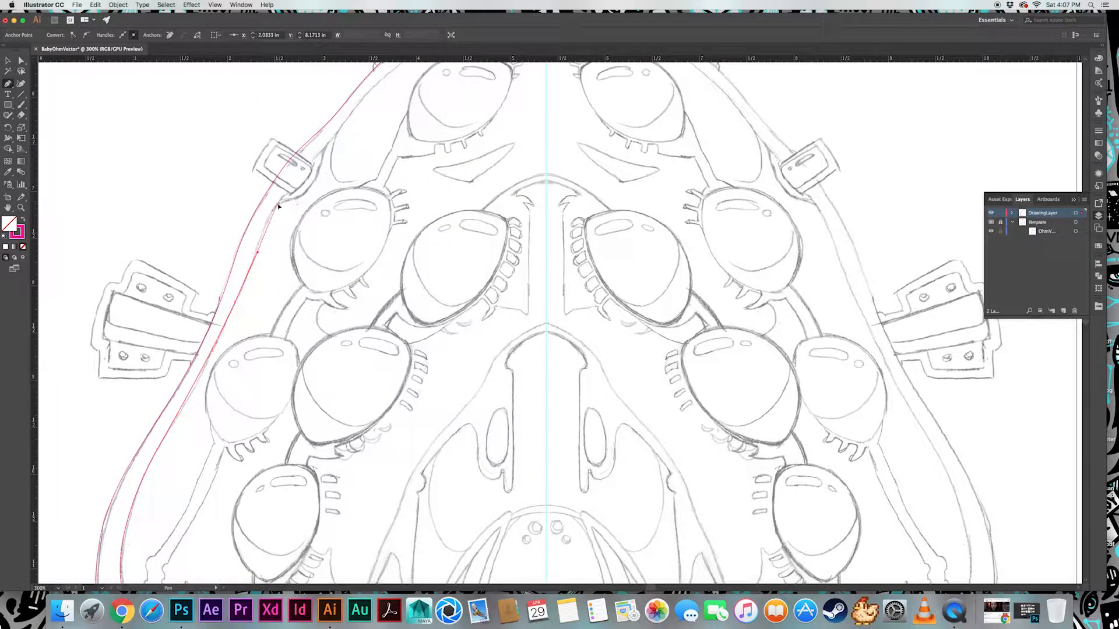
drag(300, 175, 342, 128)
drag(341, 129, 316, 243)
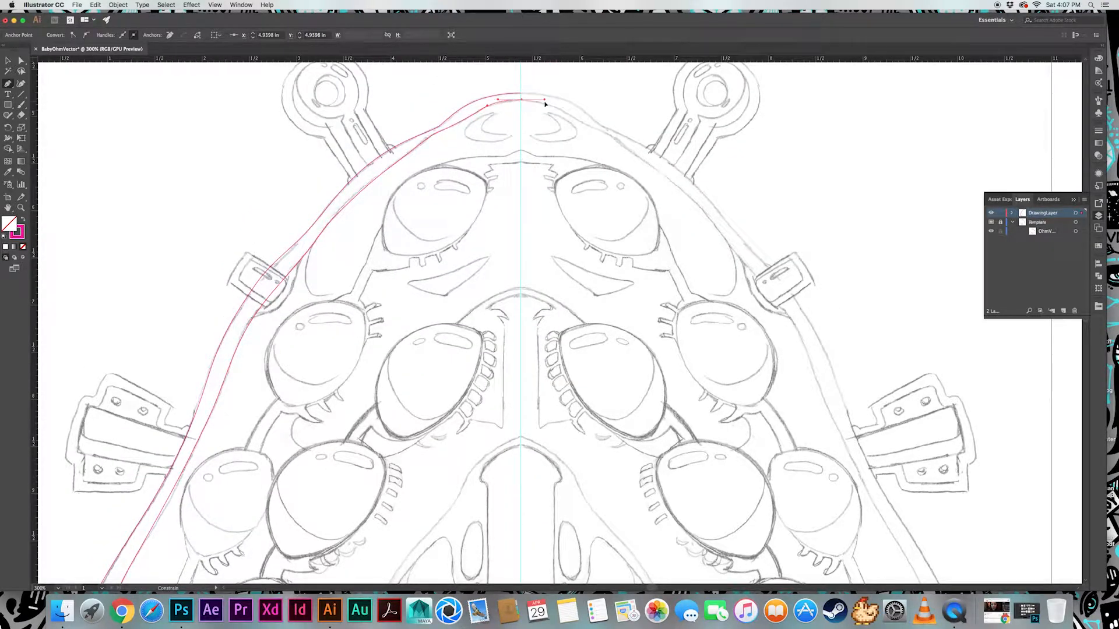
drag(545, 103, 569, 104)
key(super+shift+a)
Trace a second inner contour from the lower-left crescent's tip, past the small knobs and up behind the outer eyes
drag(406, 408, 529, 82)
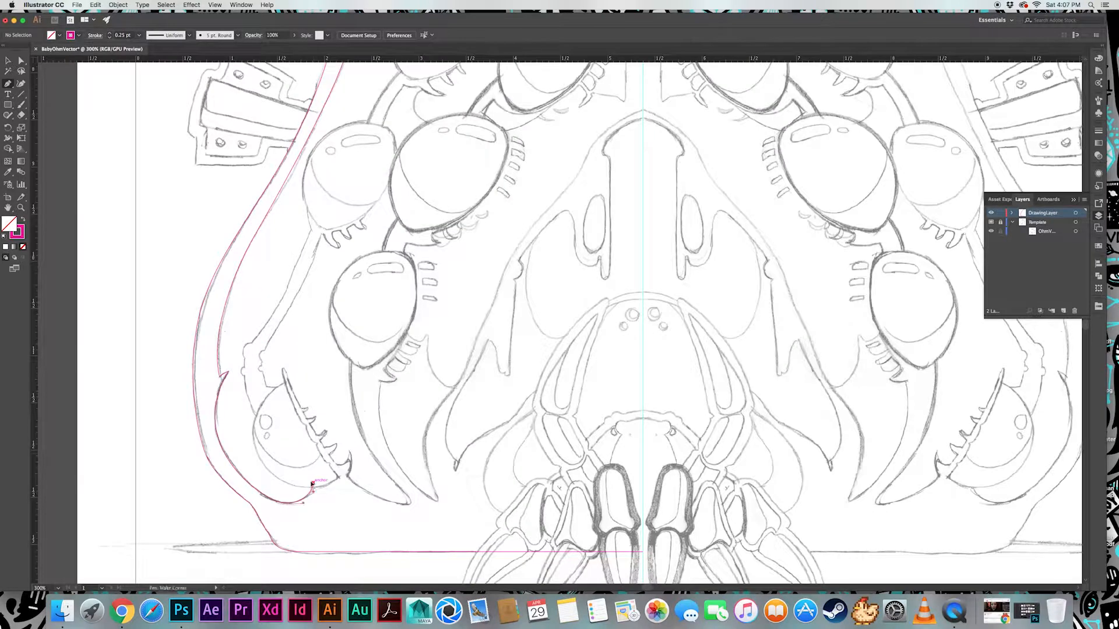
drag(313, 483, 283, 466)
drag(244, 361, 257, 333)
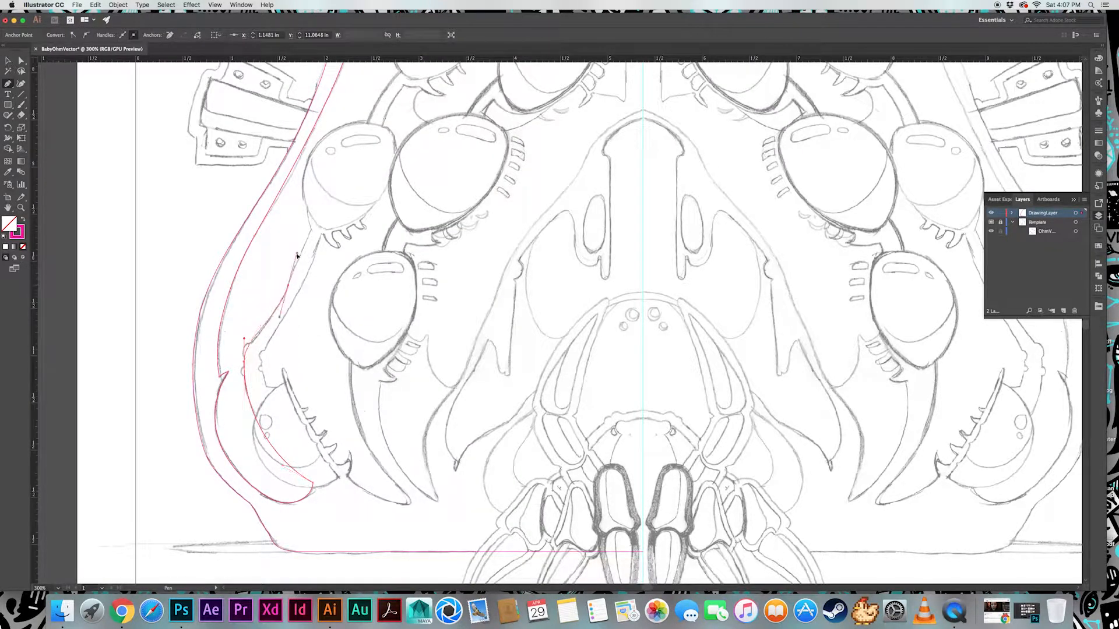
scroll(301, 259, up, 3)
scroll(301, 259, right, 2)
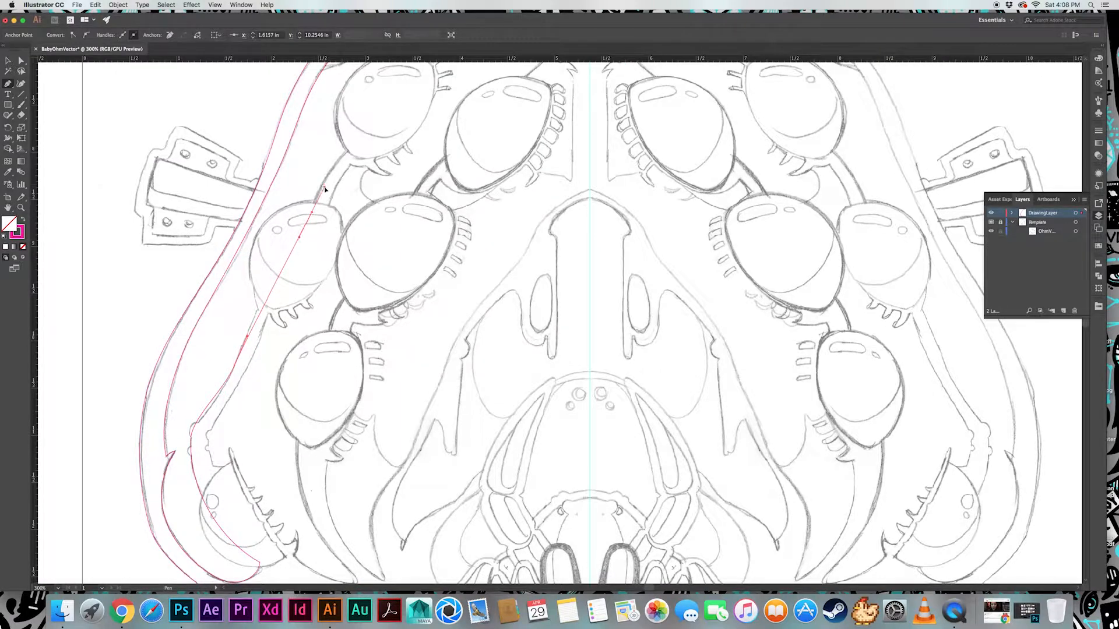
drag(325, 188, 324, 189)
drag(367, 134, 386, 124)
drag(387, 124, 322, 302)
Finish the second inner contour over the upper-left eyes and across the brow to the centre guide
drag(356, 223, 413, 205)
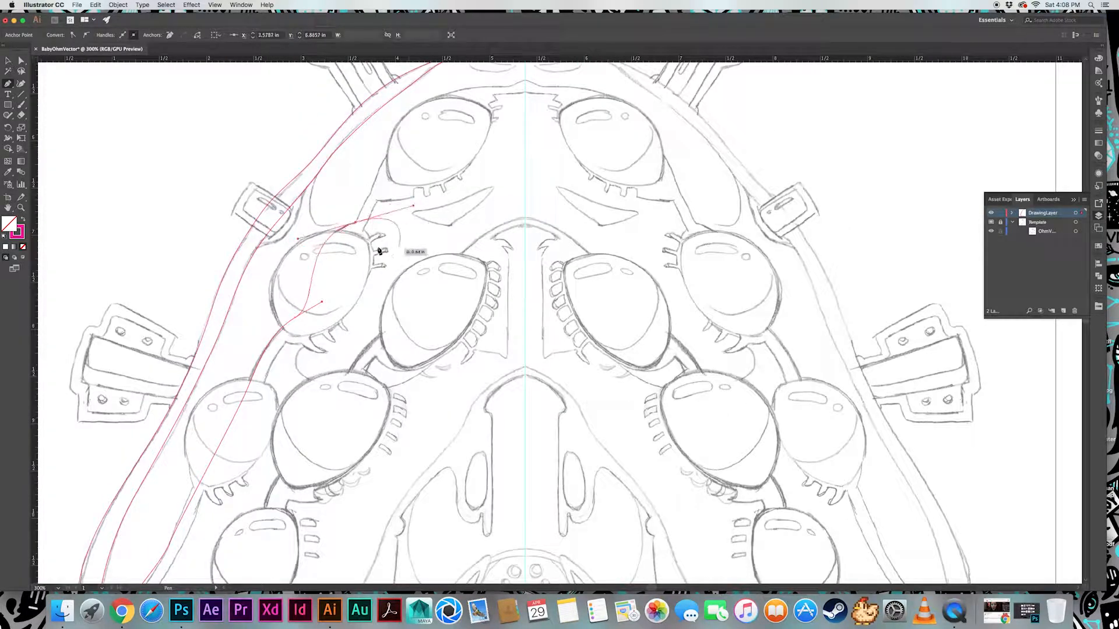
click(356, 222)
drag(373, 175, 374, 170)
click(394, 148)
drag(442, 94, 495, 186)
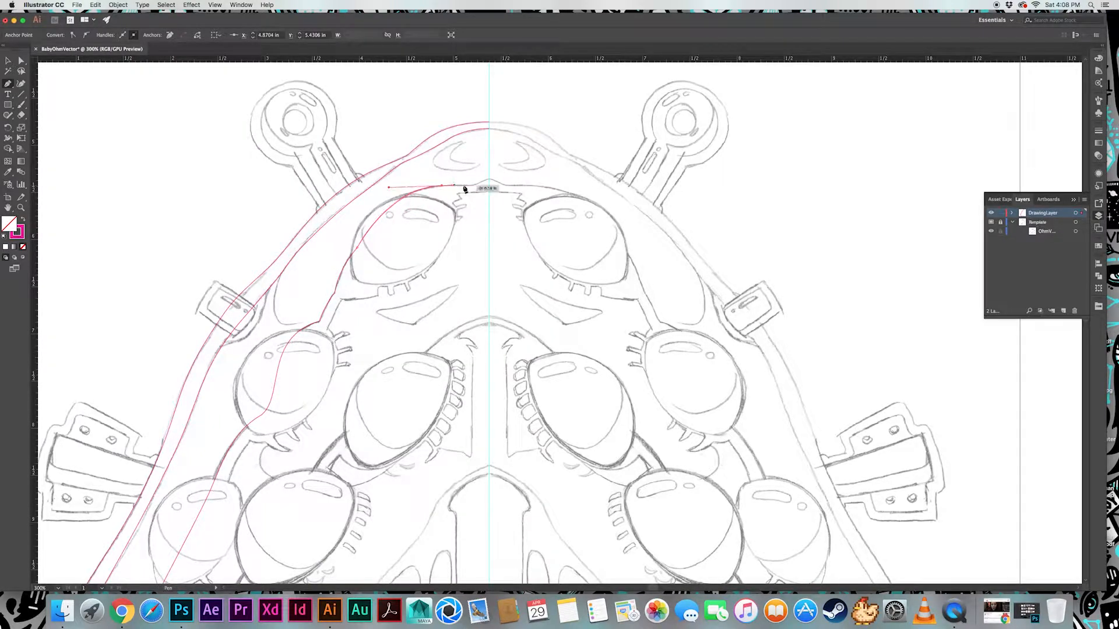
super+click(498, 188)
Draw two small circles with the Ellipse tool over the knobs on the lower-left inner contour
drag(303, 495, 501, 115)
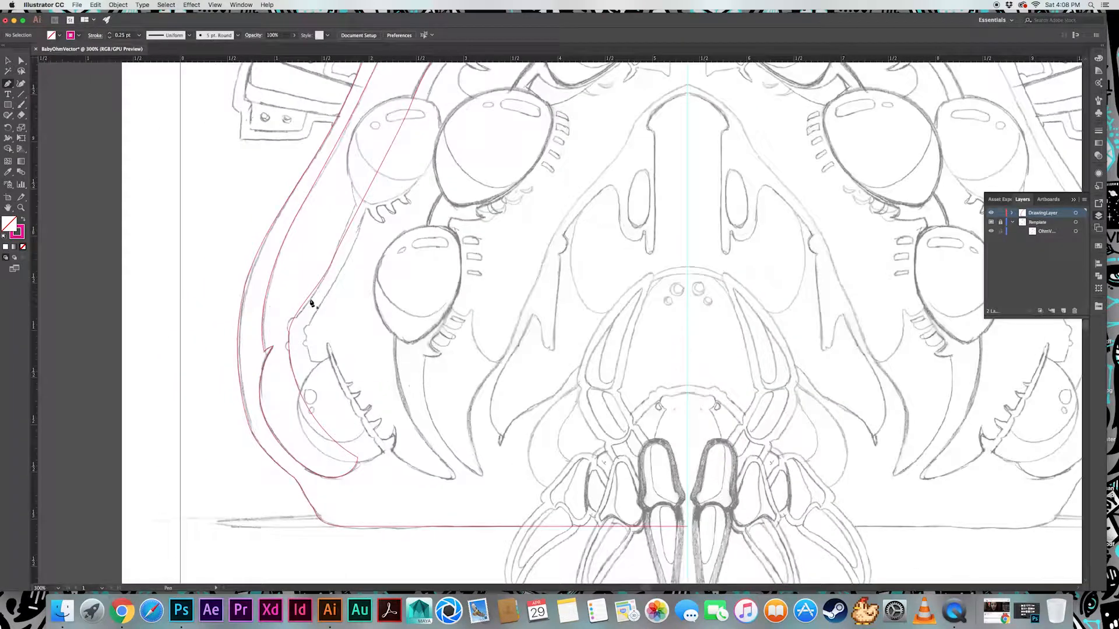
drag(8, 105, 75, 127)
drag(290, 322, 293, 350)
drag(292, 349, 259, 388)
key(v)
shift+click(256, 374)
shift+click(265, 368)
key(shift+m)
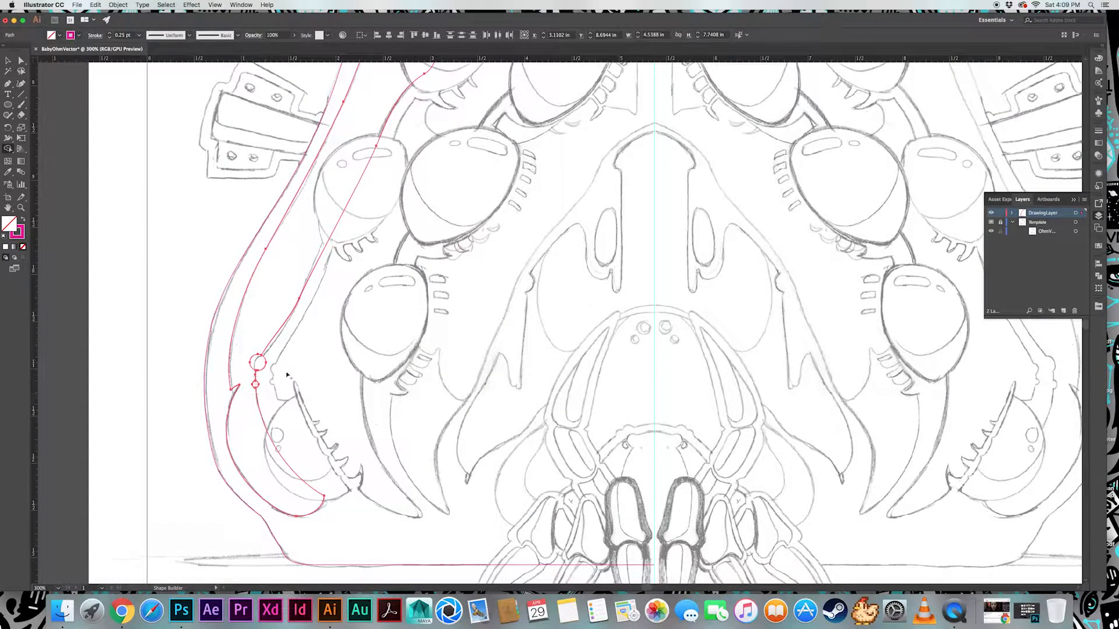
key(super+z)
click(96, 5)
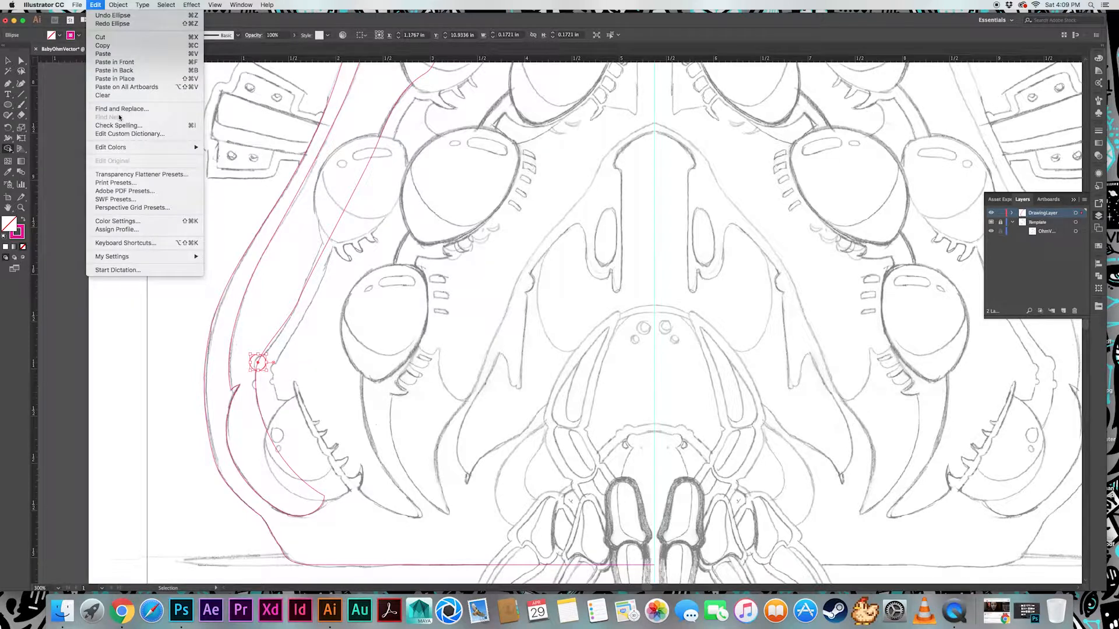
click(112, 24)
key(v)
drag(418, 382, 261, 383)
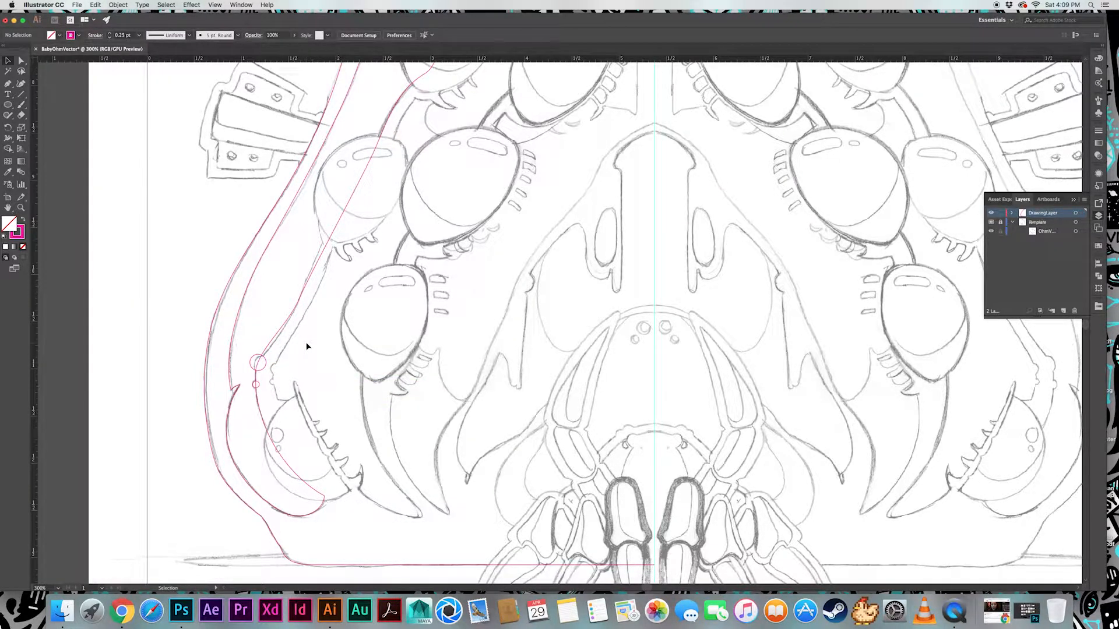
Trace the crescent-shaped marking on the forehead left of the centre guide as a closed path with the Pen tool
drag(391, 138, 327, 287)
key(a)
click(443, 214)
drag(442, 213, 364, 339)
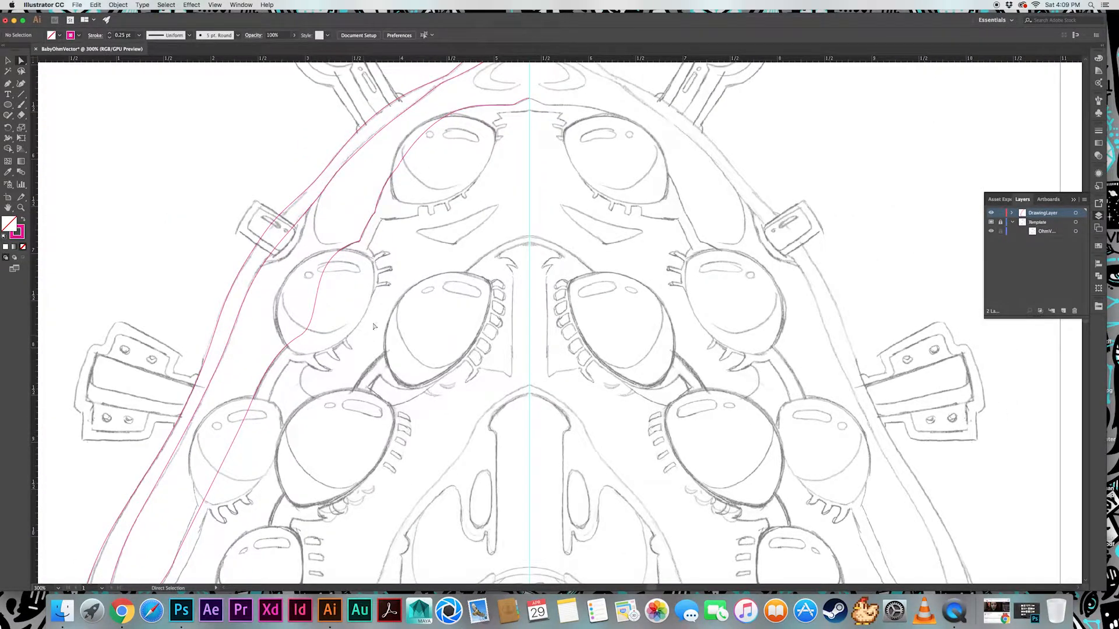
key(p)
scroll(402, 280, up, 5)
click(449, 215)
click(422, 236)
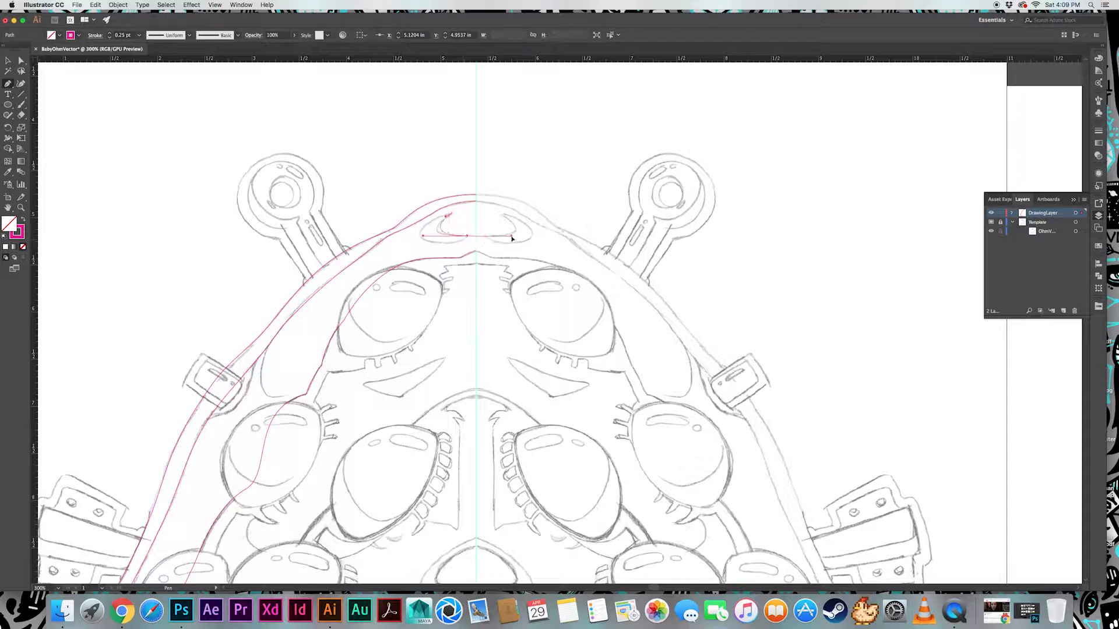
click(467, 235)
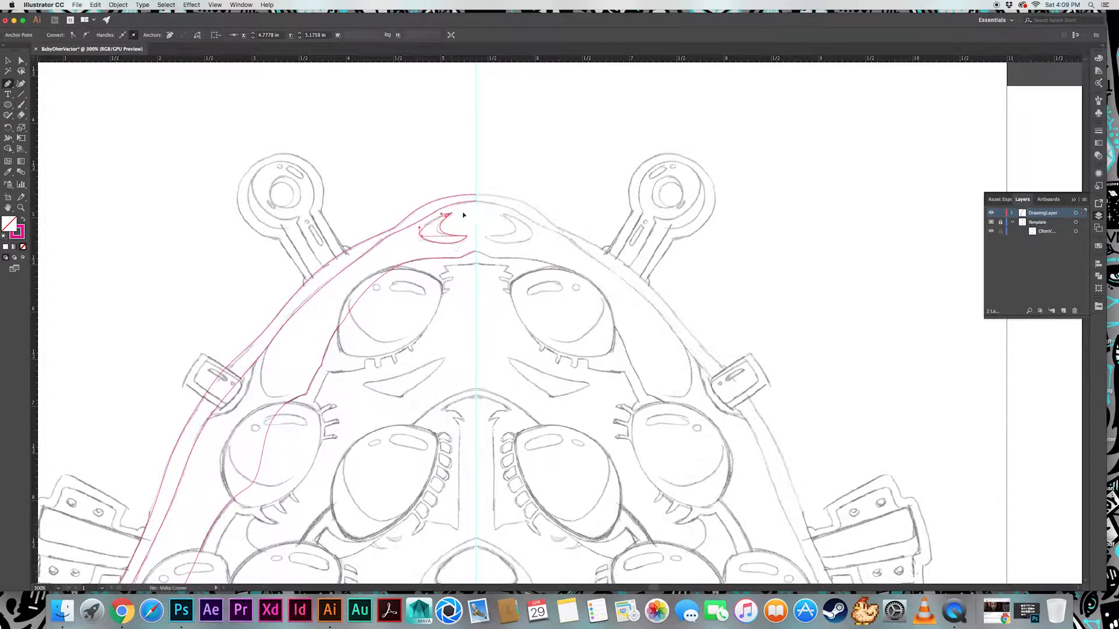
drag(464, 215, 460, 214)
super+click(471, 248)
Refine the anchors and handles of the forehead crescent with Direct Selection so its tips and curves follow the sketch
key(super+=)
key(super+=)
key(super+=)
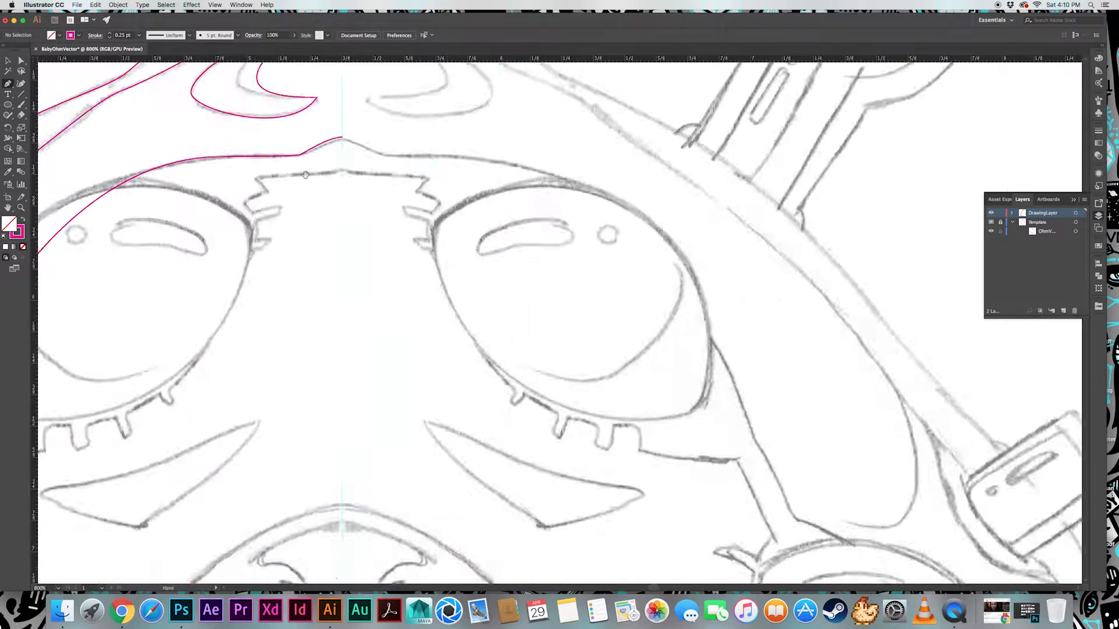
scroll(455, 245, up, 6)
key(a)
click(436, 233)
drag(398, 262, 397, 263)
click(473, 292)
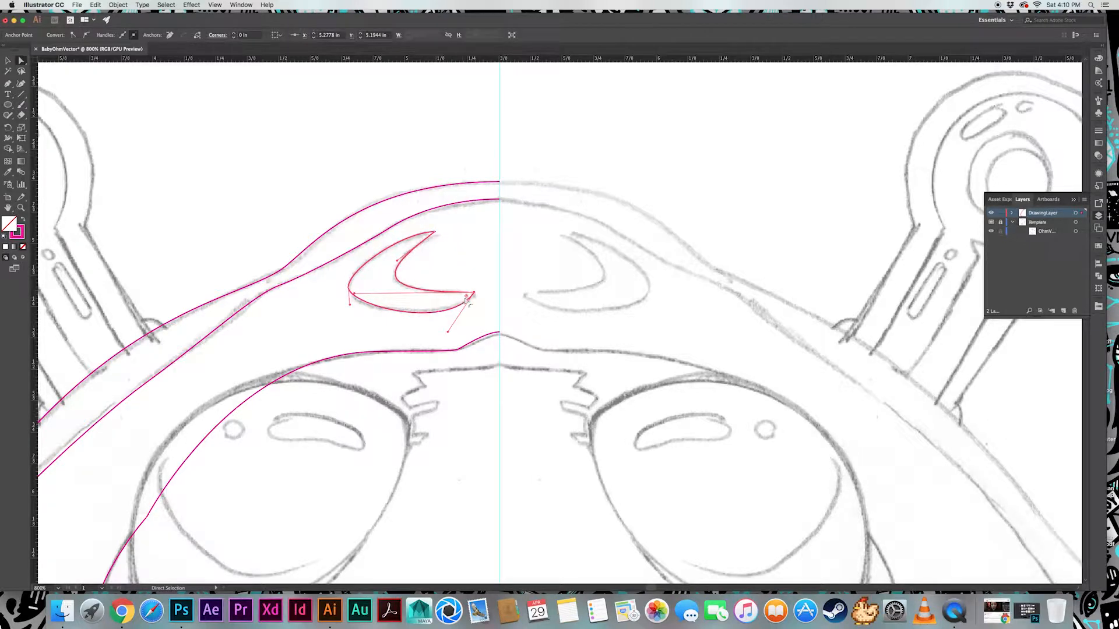
drag(469, 295, 466, 297)
click(477, 262)
drag(436, 232, 403, 253)
click(443, 256)
drag(394, 291, 452, 250)
Save the drawing as BabyOhmVector.ai in the DailySketches folder, using the Illustrator CC version
key(super+s)
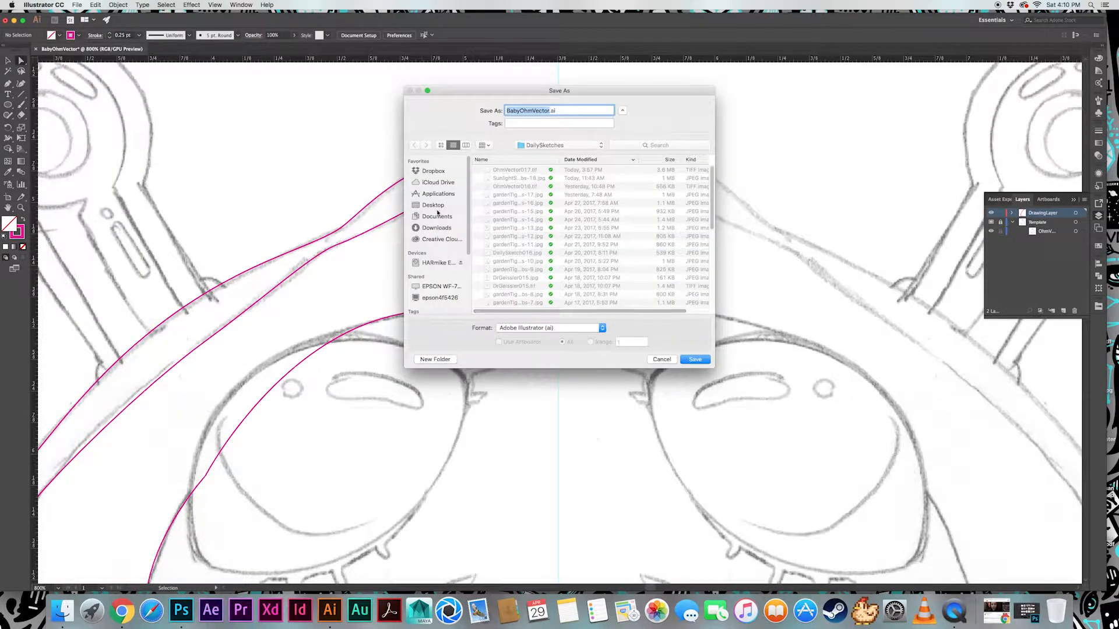
click(695, 359)
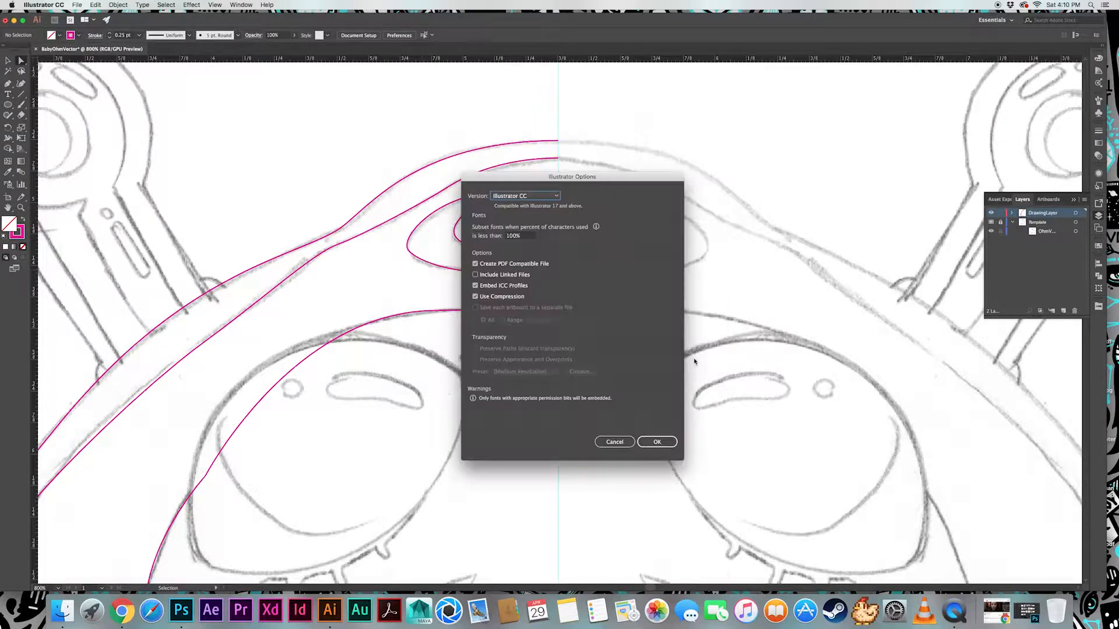
click(653, 444)
Trace a third inner contour with the Pen tool from behind the lower-left spiked shape, past the knobs, up to the outer eye's lashes
drag(413, 379, 456, 287)
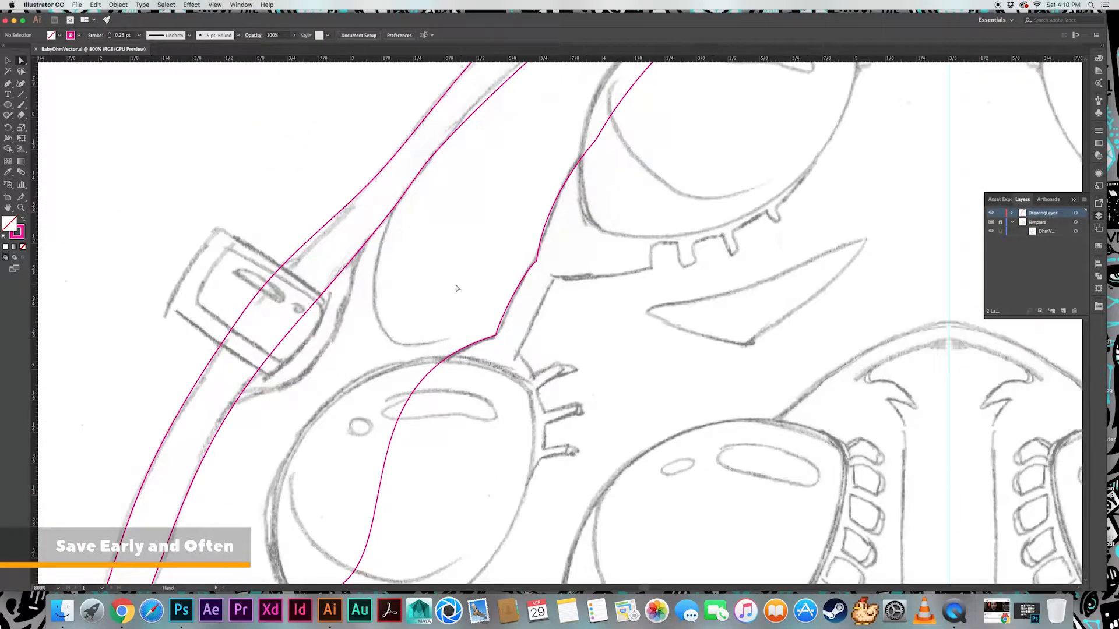
key(super+minus)
key(super+minus)
key(super+minus)
key(super+minus)
drag(549, 502, 592, 334)
key(super+plus)
key(super+plus)
key(super+plus)
drag(309, 388, 441, 284)
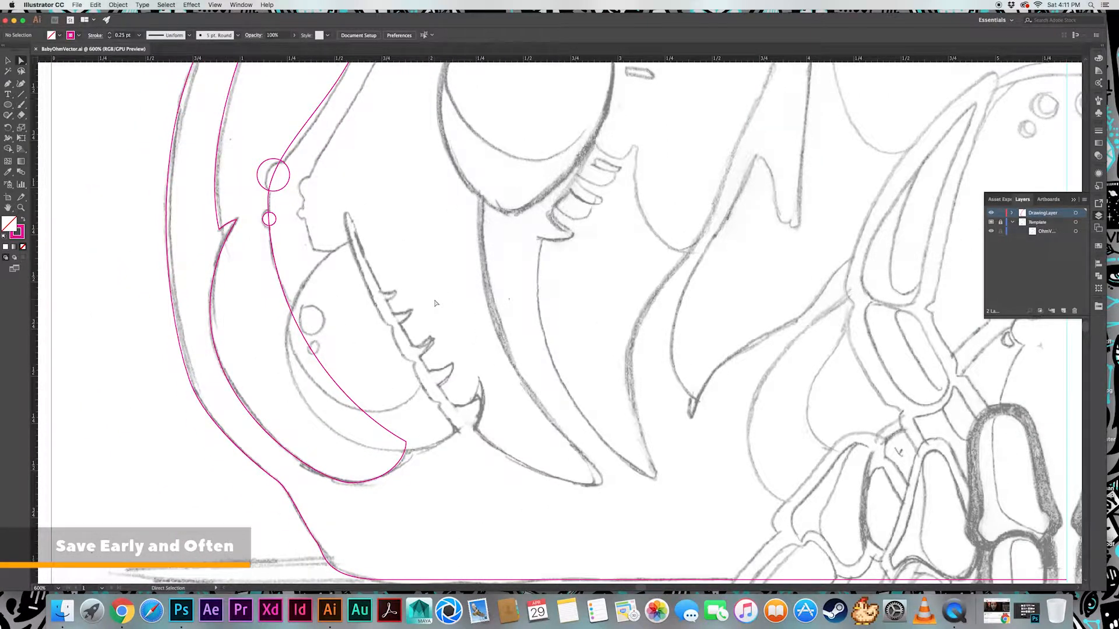
key(p)
drag(404, 225, 402, 297)
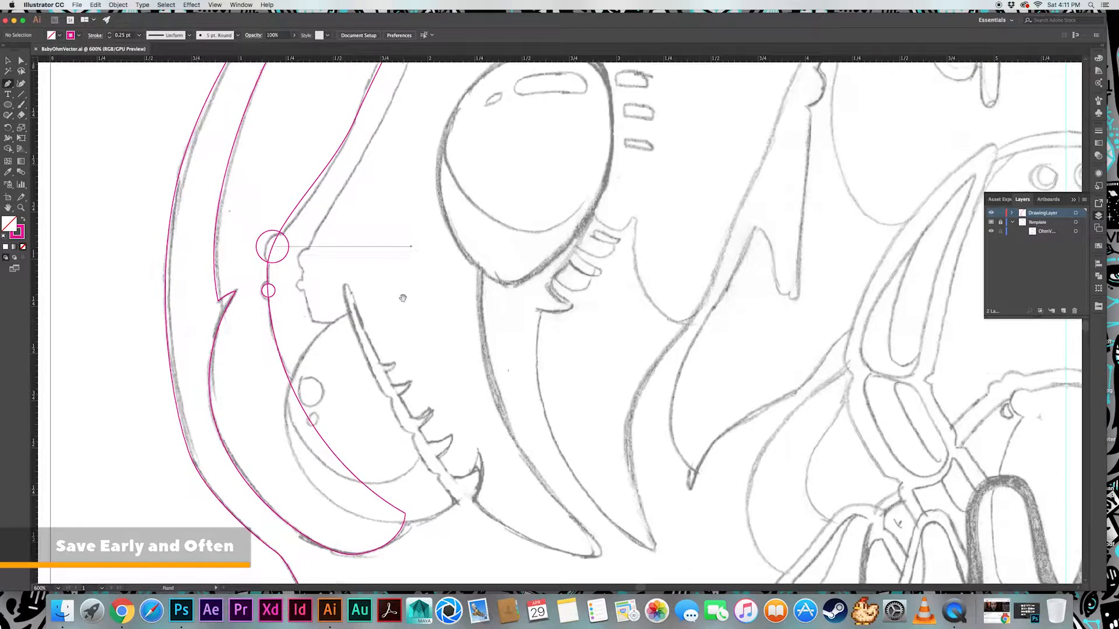
drag(343, 321, 307, 321)
drag(322, 226, 346, 183)
drag(363, 163, 287, 362)
drag(345, 215, 360, 146)
click(347, 216)
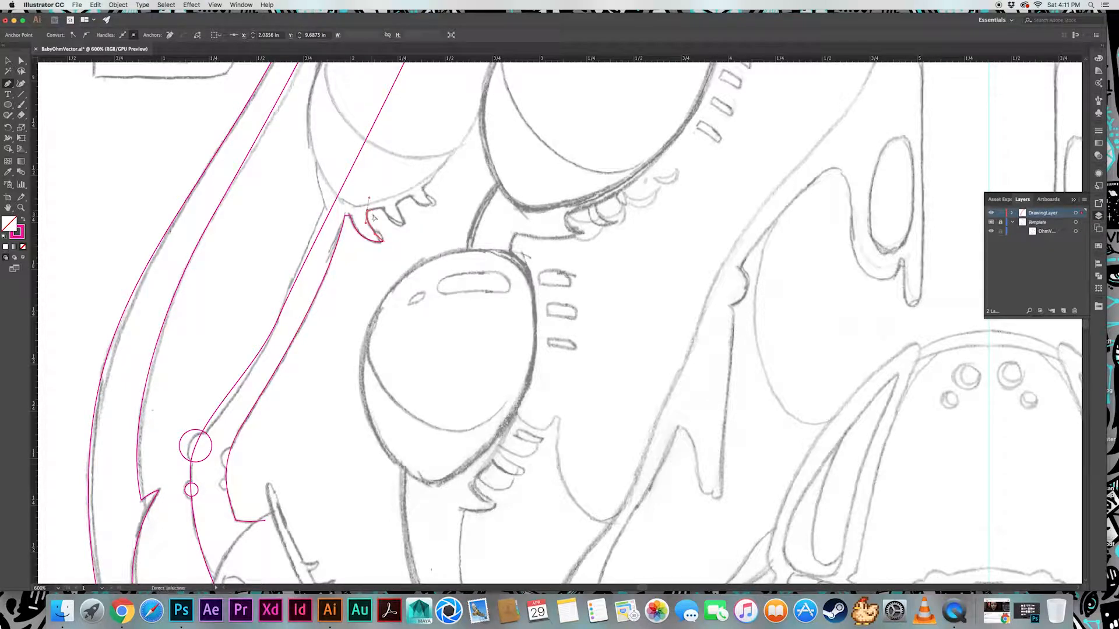
Continue the contour along the lash line of the lower outer eye and up its inner edge
click(374, 213)
drag(443, 164, 467, 123)
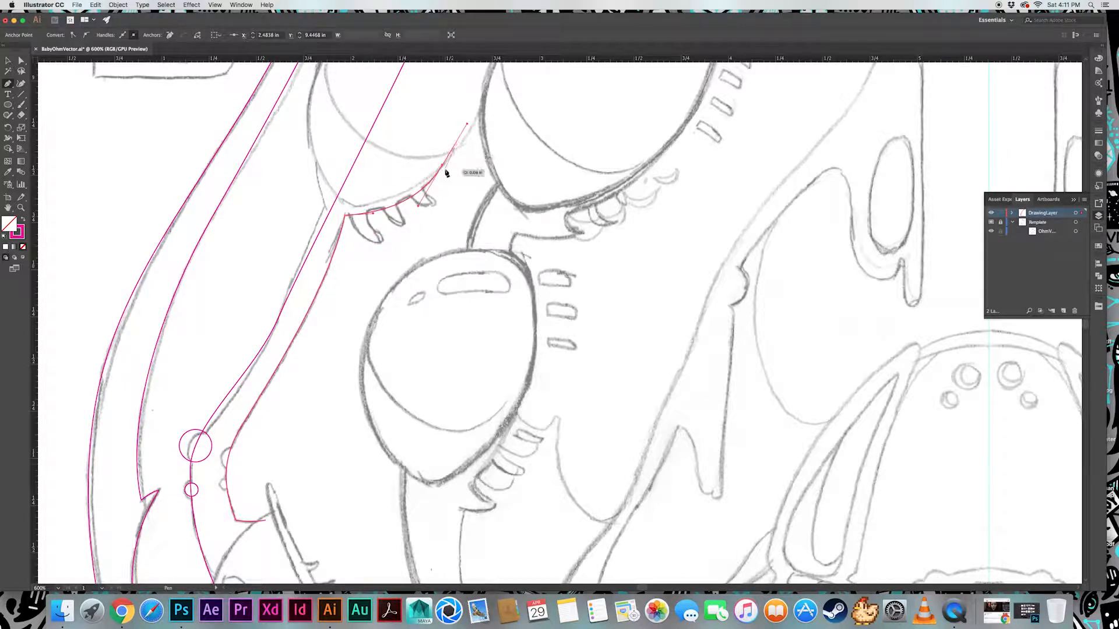
drag(348, 199, 332, 193)
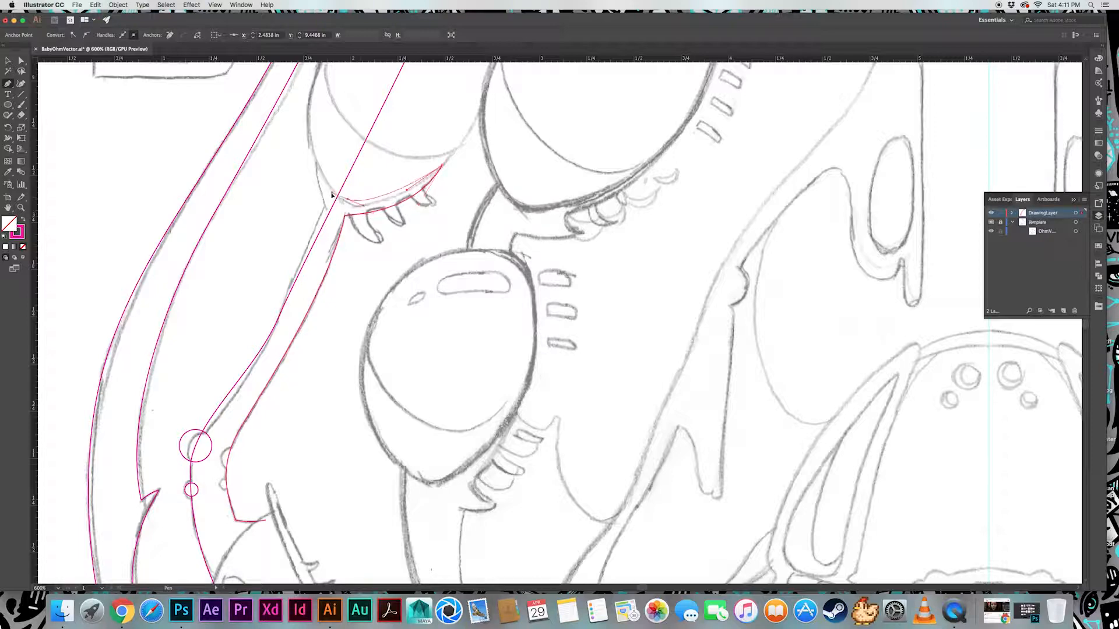
mouse_move(387, 164)
mouse_down()
mouse_move(335, 252)
mouse_move(423, 82)
mouse_move(350, 215)
mouse_move(362, 328)
mouse_up()
key(super+z)
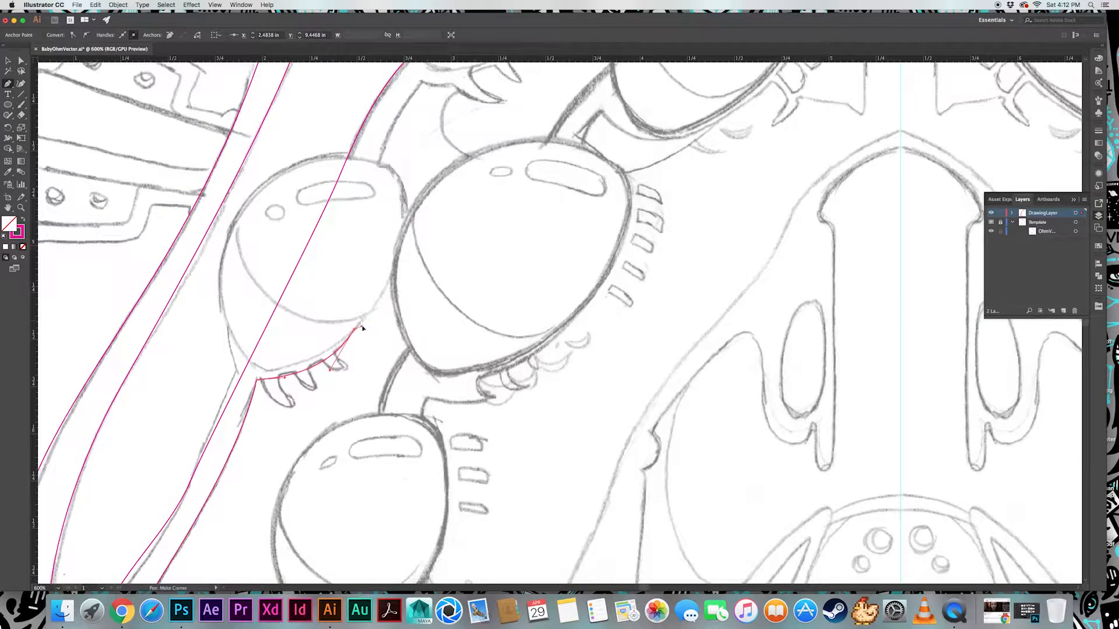
scroll(408, 157, up, 2)
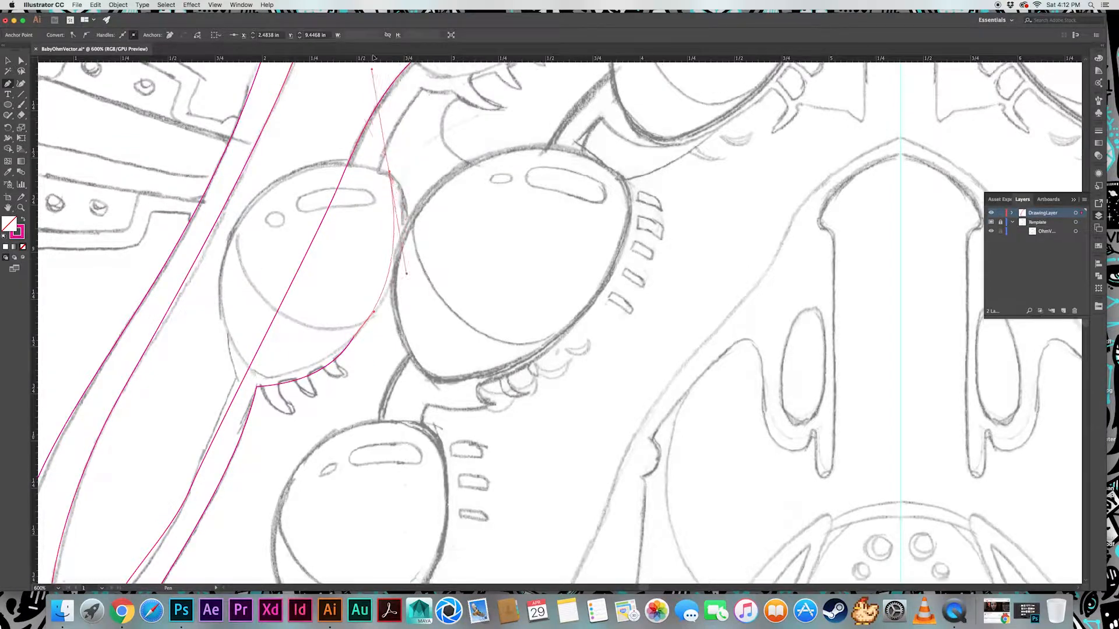
drag(389, 212, 349, 140)
key(super+z)
key(super+z)
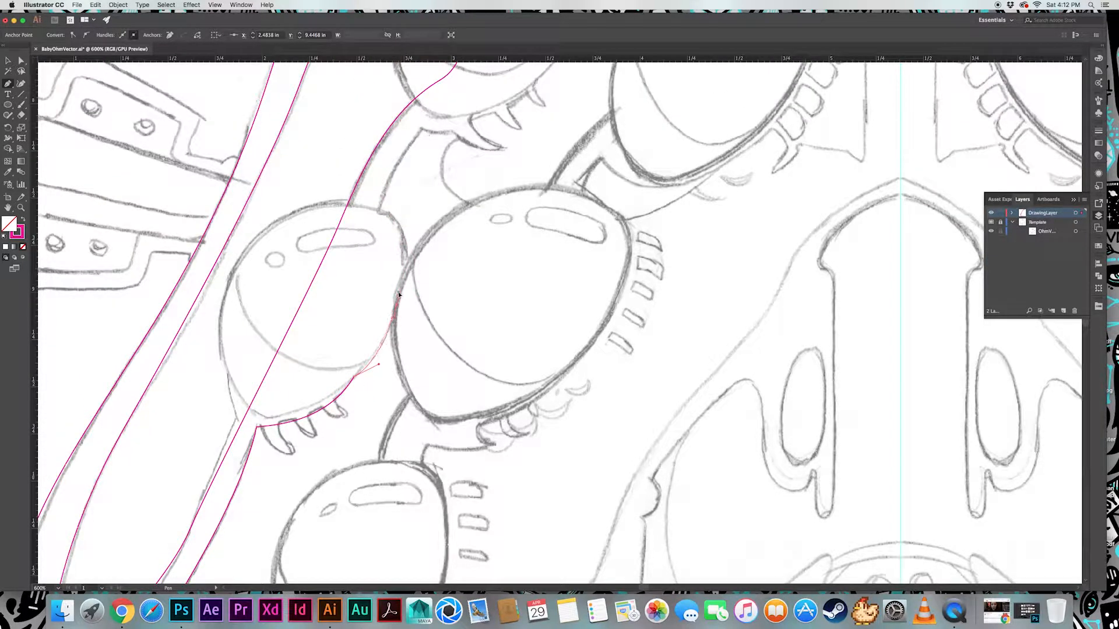
Extend the contour up the connecting stalk, beneath the next outer eye's lashes and along that eye's inner edge
drag(379, 208, 438, 113)
scroll(460, 137, up, 5)
scroll(460, 137, right, 1)
drag(511, 221, 541, 168)
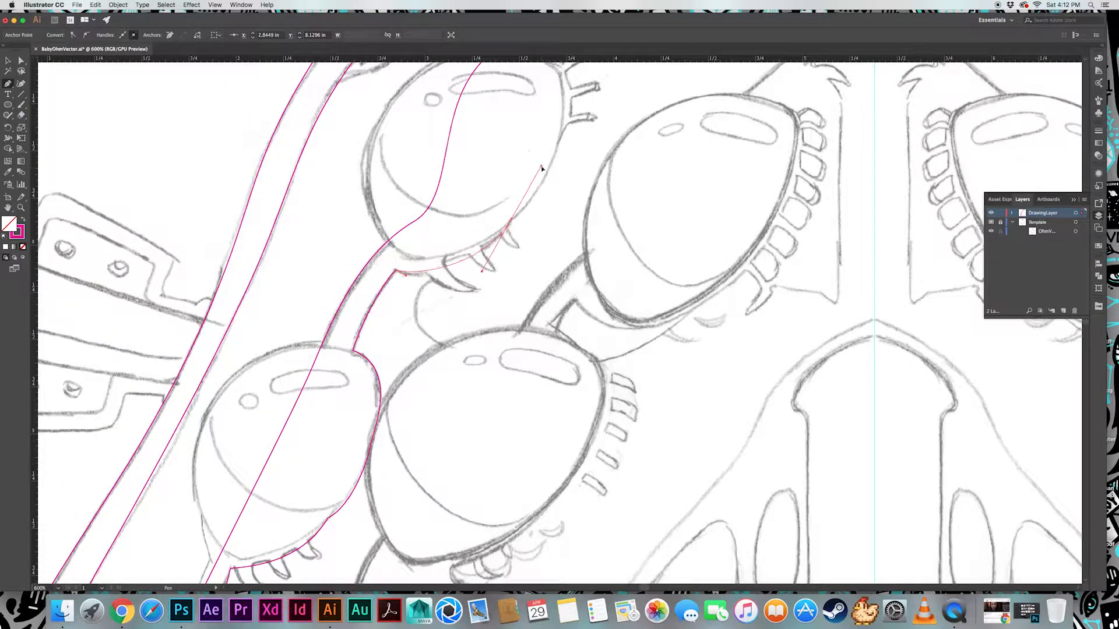
scroll(445, 332, up, 4)
scroll(445, 332, right, 3)
drag(475, 187, 467, 110)
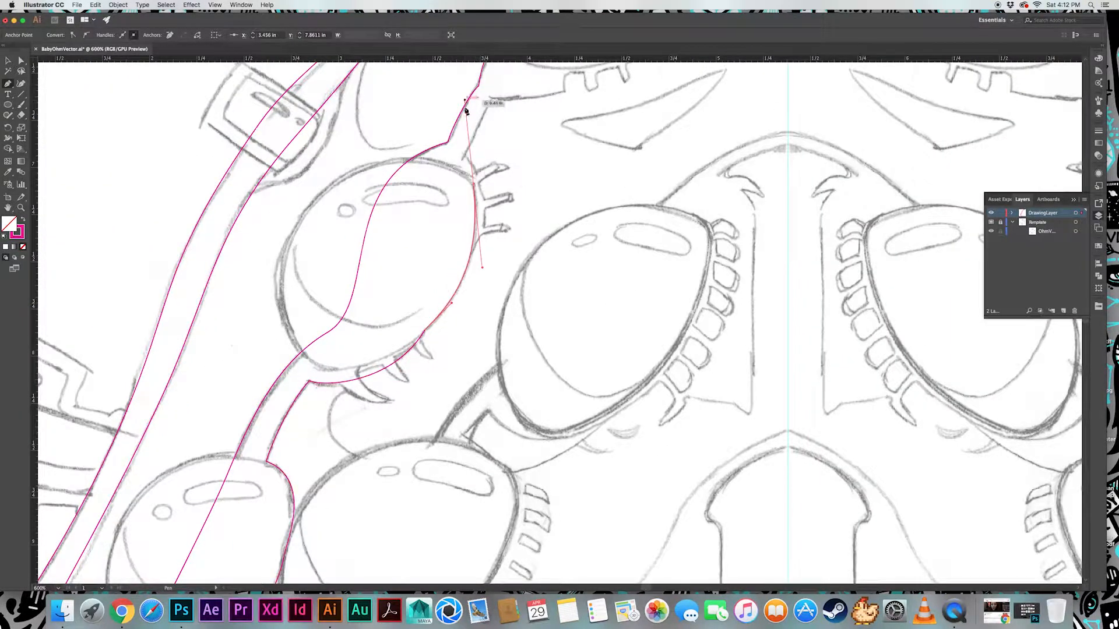
Continue the contour up the next stalk and under the uppermost left eye, passing straight behind its lower lashes
click(474, 185)
mouse_move(455, 168)
mouse_down()
mouse_move(466, 149)
mouse_move(463, 172)
mouse_up()
scroll(466, 149, up, 3)
scroll(466, 149, right, 1)
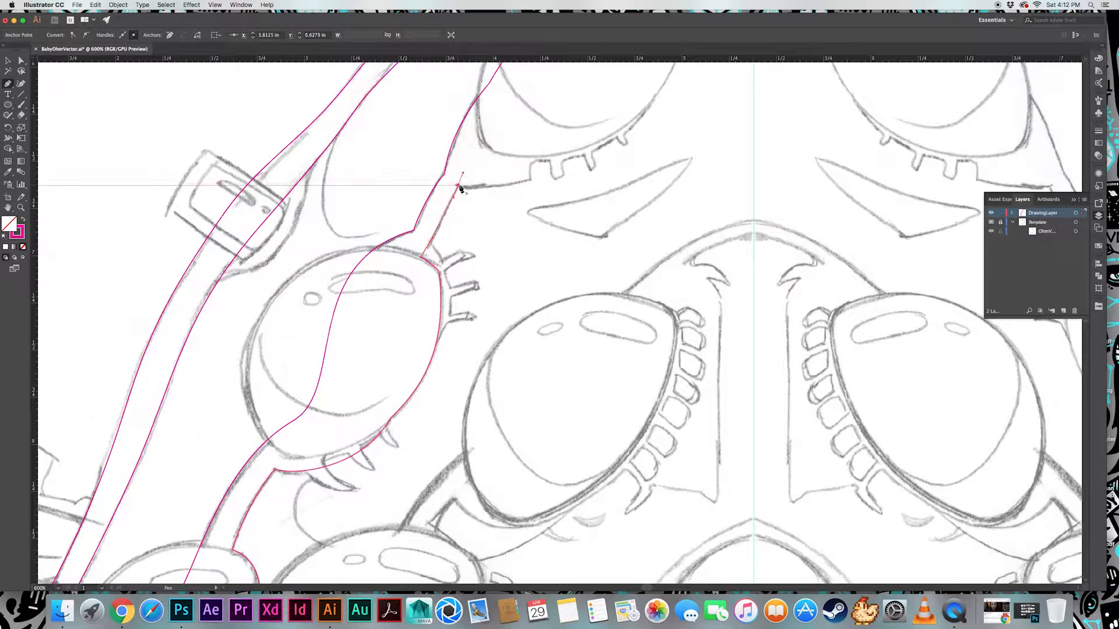
click(460, 187)
drag(555, 171, 555, 168)
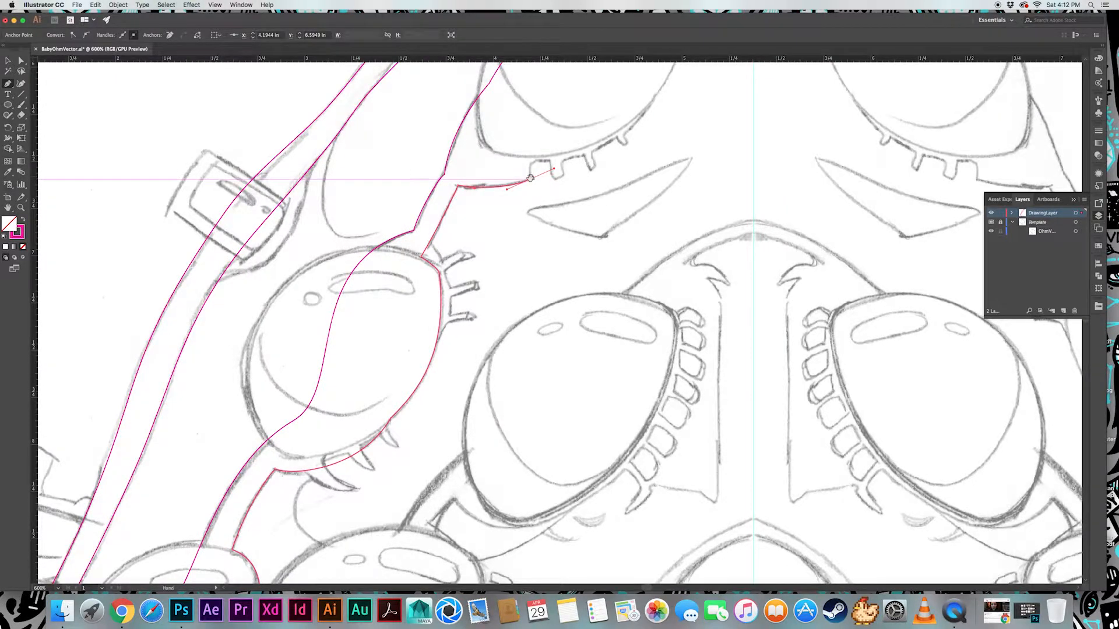
scroll(468, 303, up, 4)
scroll(468, 303, right, 2)
key(super+z)
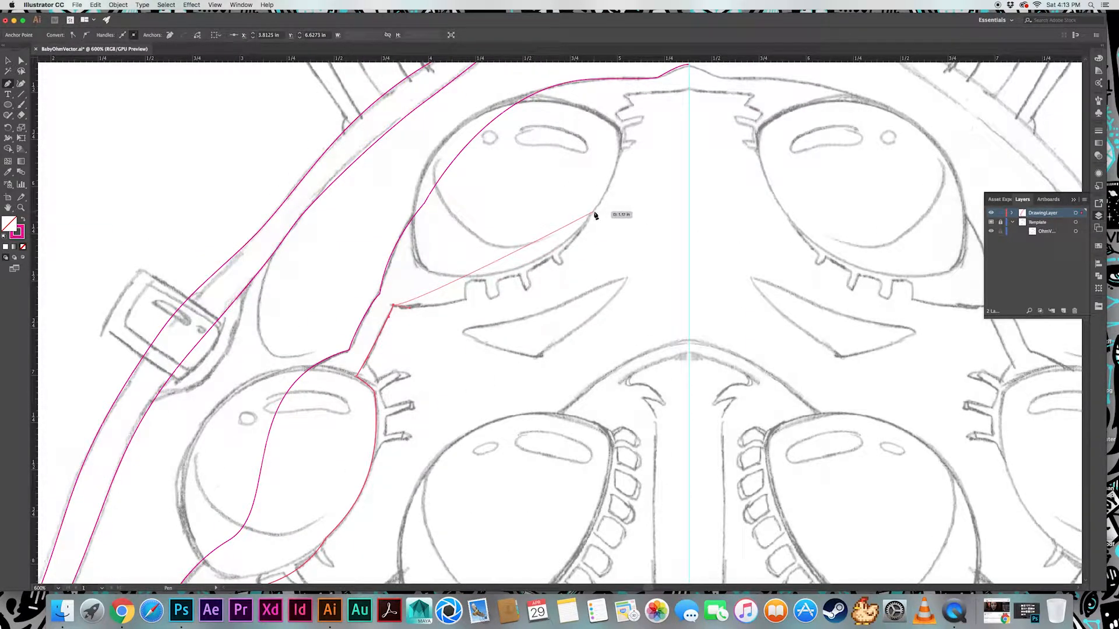
drag(594, 211, 640, 119)
scroll(641, 120, up, 4)
scroll(641, 120, right, 2)
drag(546, 324, 561, 311)
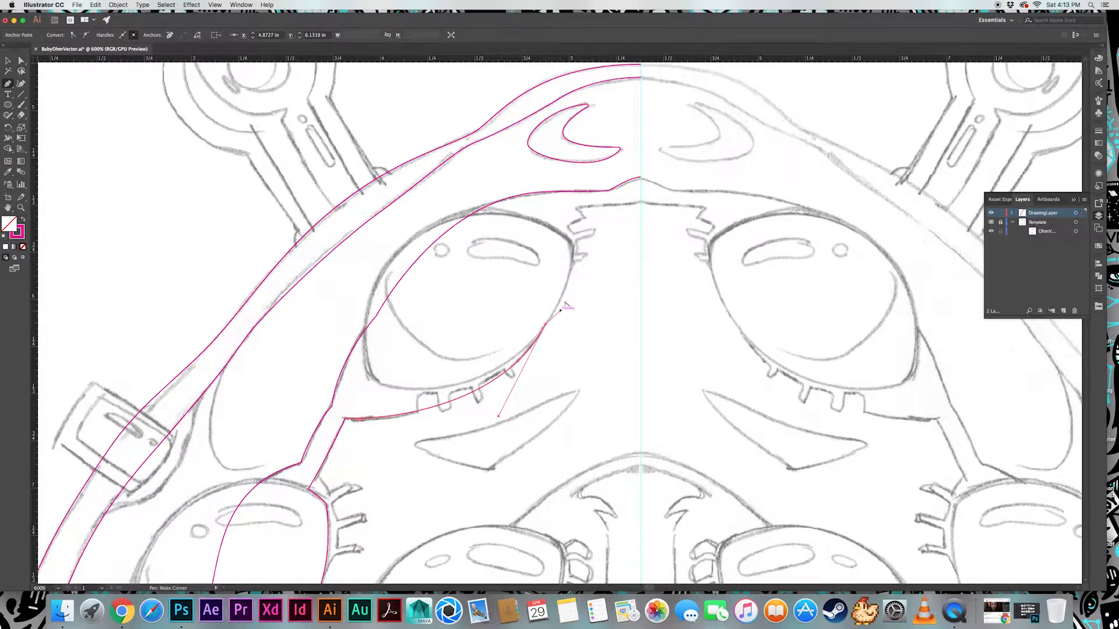
Finish the contour around the uppermost left eye's inner corner and jagged notches, across the brow to the centre guide
drag(573, 242, 568, 214)
drag(572, 242, 549, 226)
key(super+z)
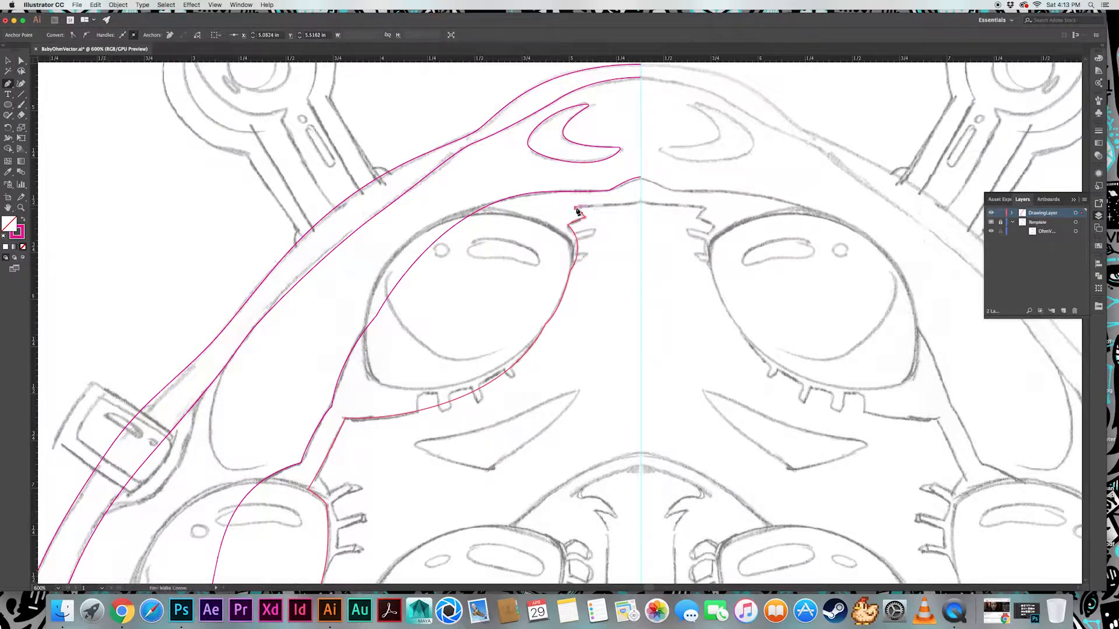
drag(642, 196, 641, 195)
super+click(635, 235)
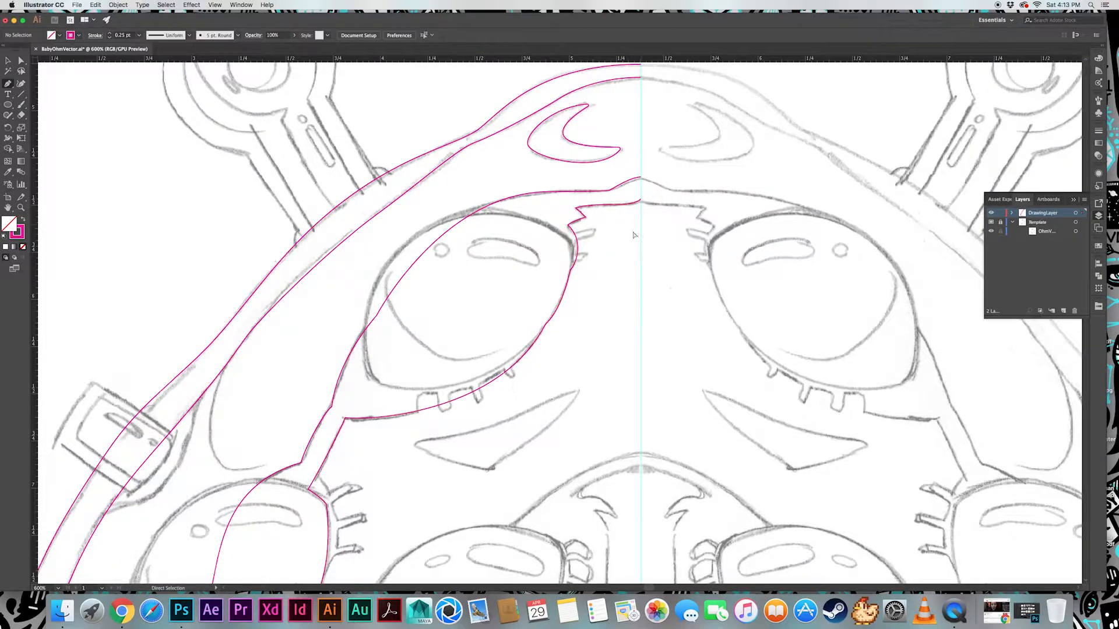
Round the new contour's sharp corners at the jagged brow notch, by about 0.03 in, and at the stalk joints between the left eyes
scroll(601, 297, up, 2)
scroll(600, 298, right, 1)
key(a)
click(606, 230)
click(579, 248)
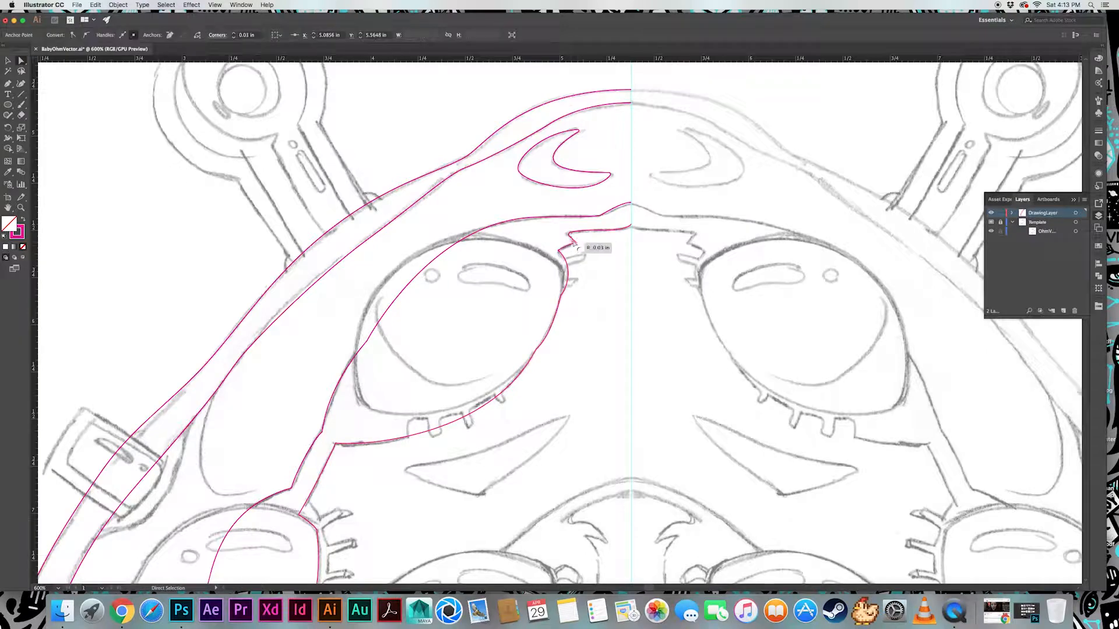
scroll(410, 273, down, 5)
scroll(410, 273, left, 2)
click(409, 273)
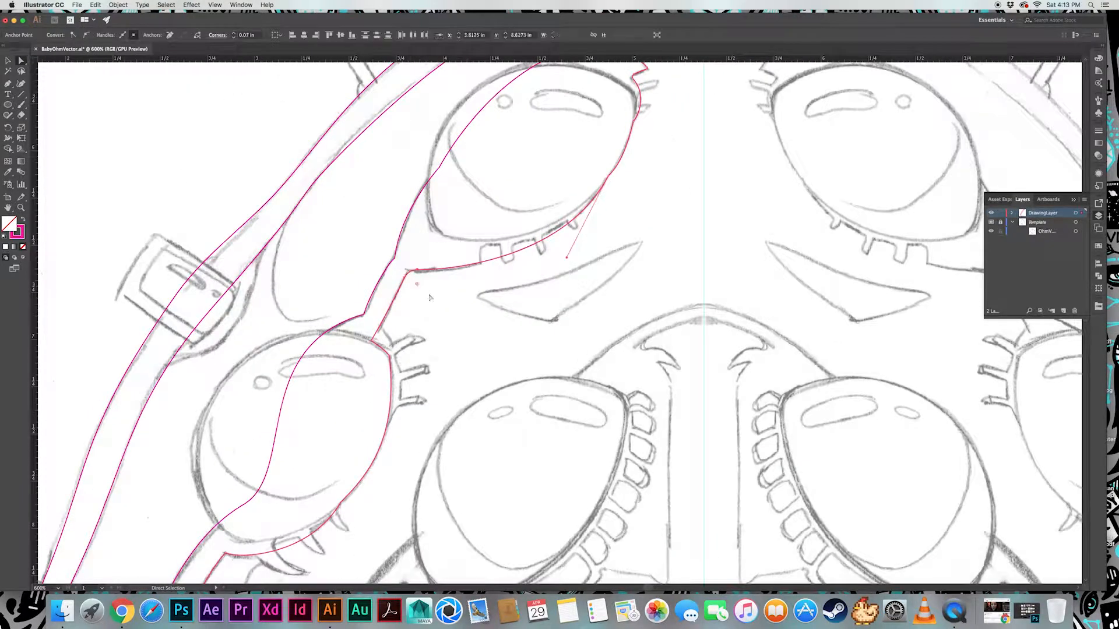
scroll(410, 272, down, 4)
scroll(410, 273, left, 2)
drag(445, 242, 447, 242)
click(507, 262)
scroll(571, 282, up, 6)
scroll(572, 283, right, 3)
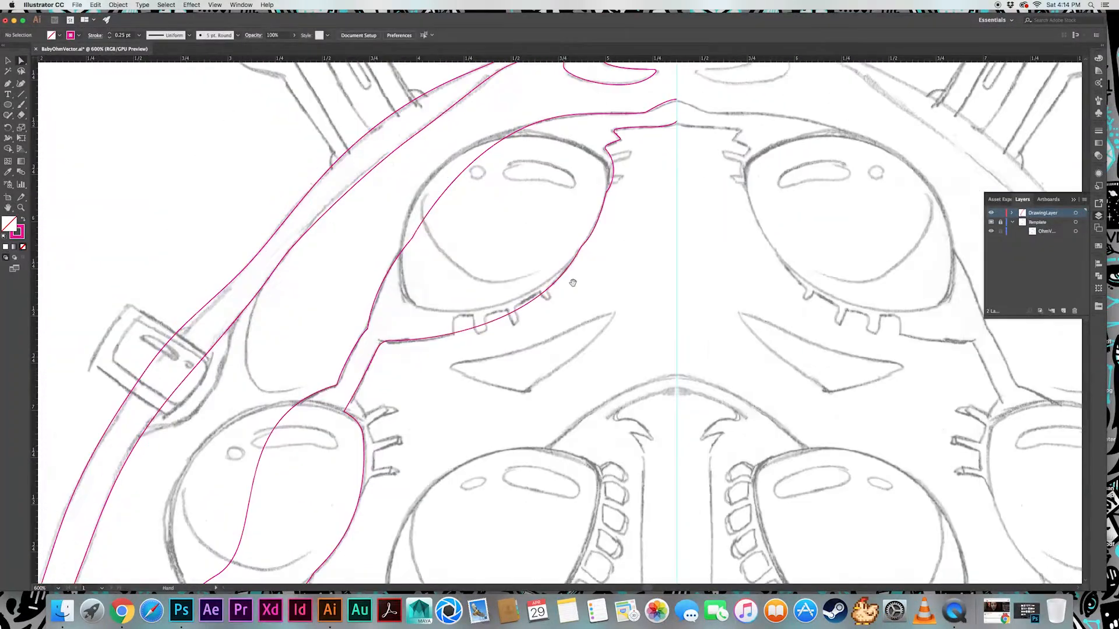
Trace the spiked shape's straight edge and the lower-left fang from the contour's bottom end, around the fang tip and up to the eye above
scroll(437, 332, down, 20)
scroll(437, 332, left, 9)
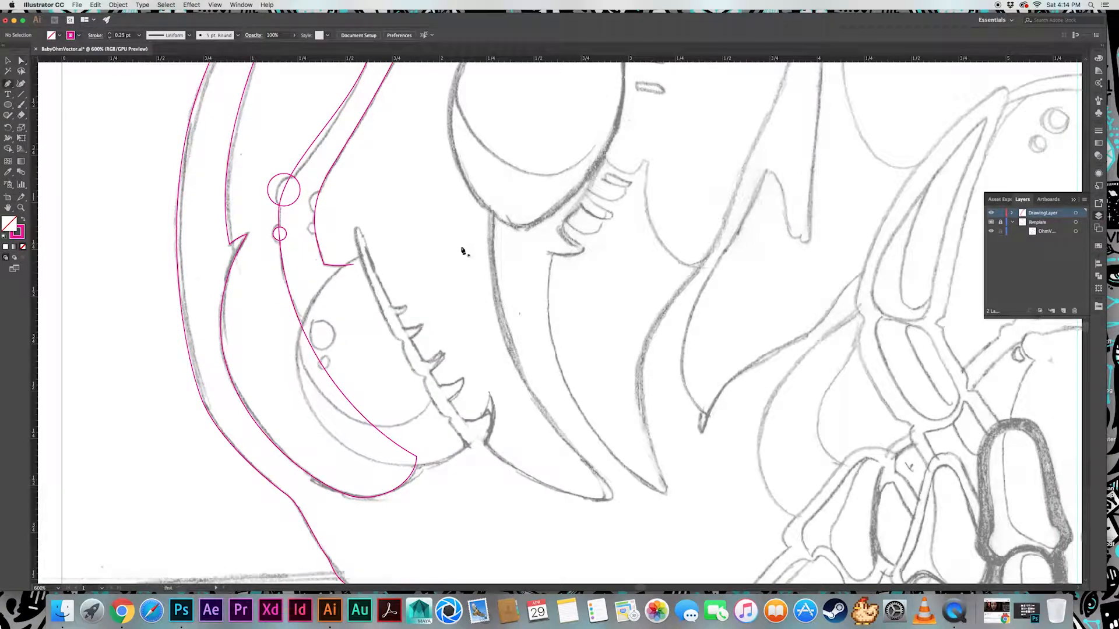
click(357, 267)
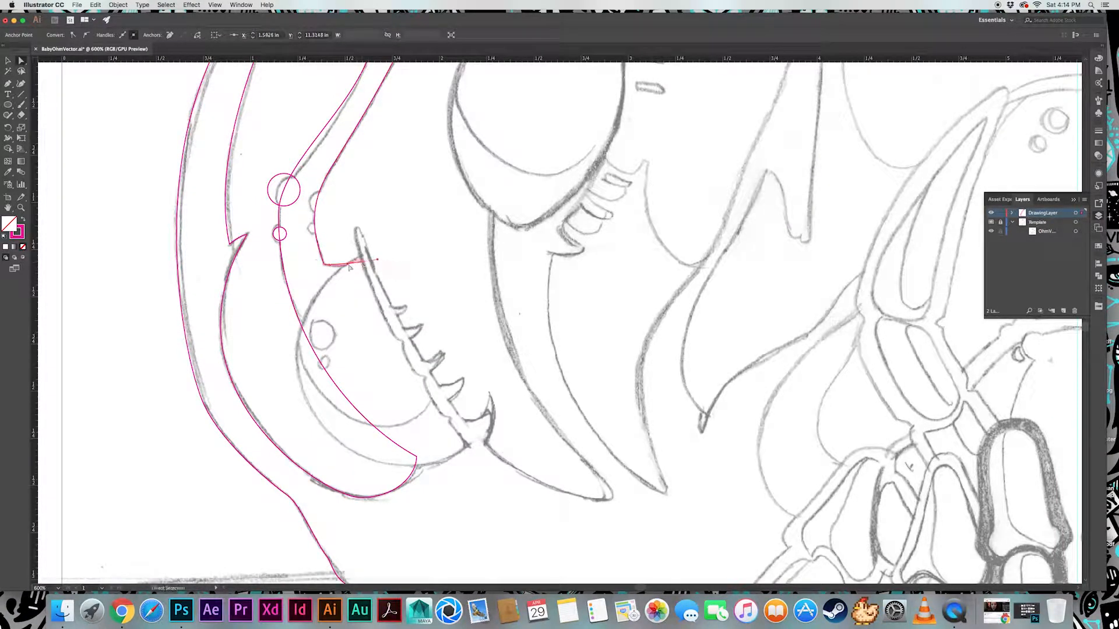
key(p)
drag(606, 500, 641, 501)
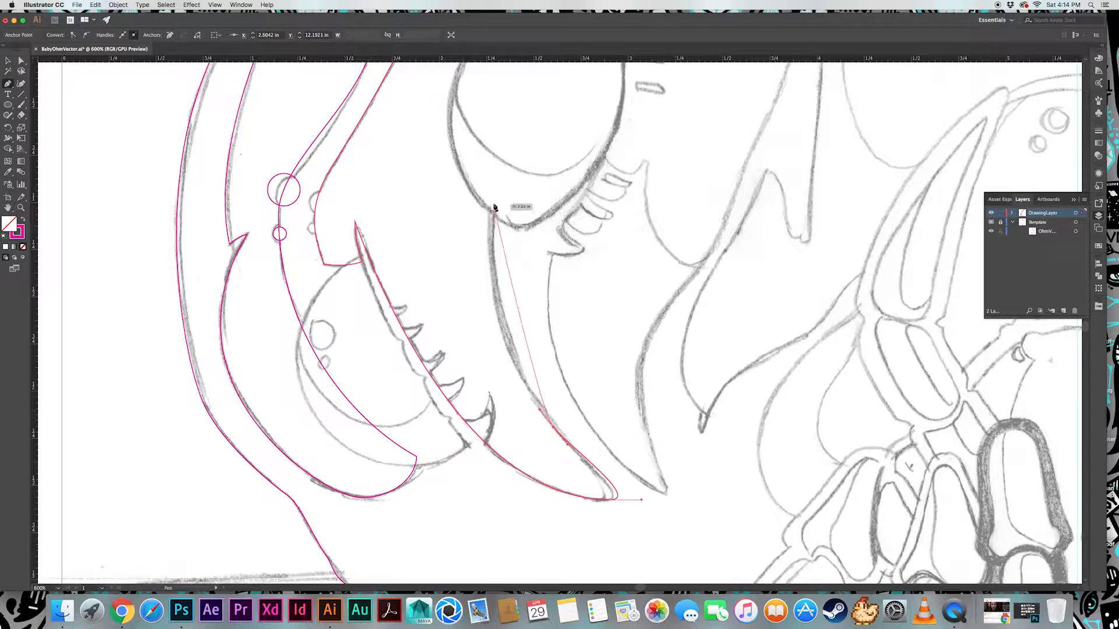
scroll(502, 75, up, 3)
drag(501, 63, 510, 154)
scroll(509, 320, down, 5)
Adjust the anchor and handle at the lower-left fang's tip with Direct Selection
key(super+shift+a)
key(a)
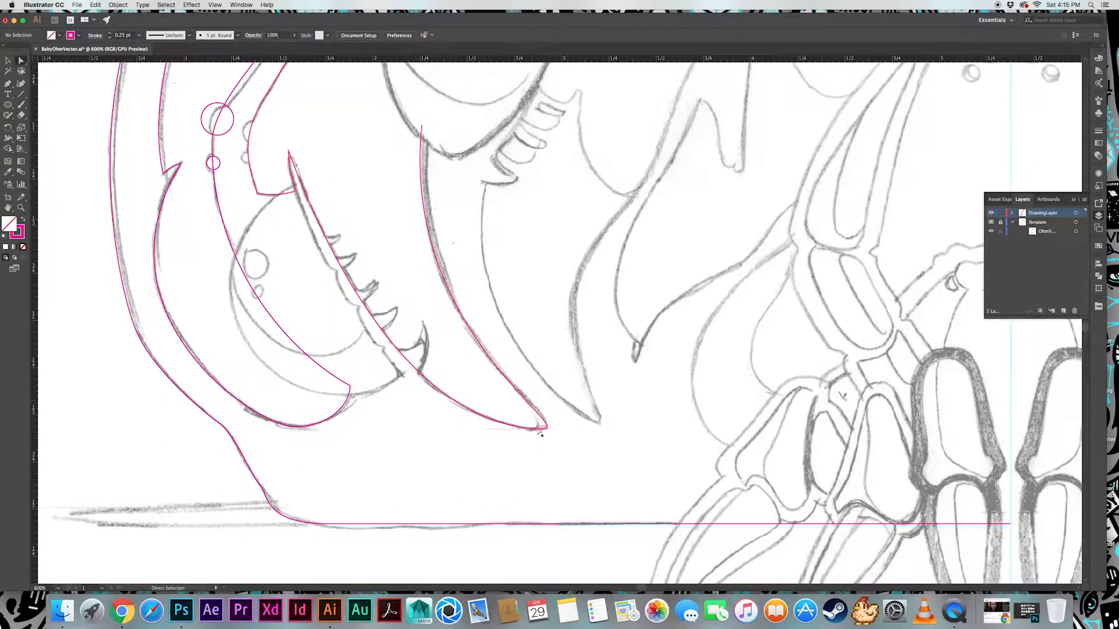
click(546, 428)
mouse_move(574, 430)
mouse_down()
mouse_move(557, 437)
mouse_move(583, 431)
mouse_up()
click(400, 445)
Continue the fang path across the lower eye's underside, behind its lashes and down to the second pointed tip
drag(374, 377, 440, 489)
drag(505, 287, 415, 418)
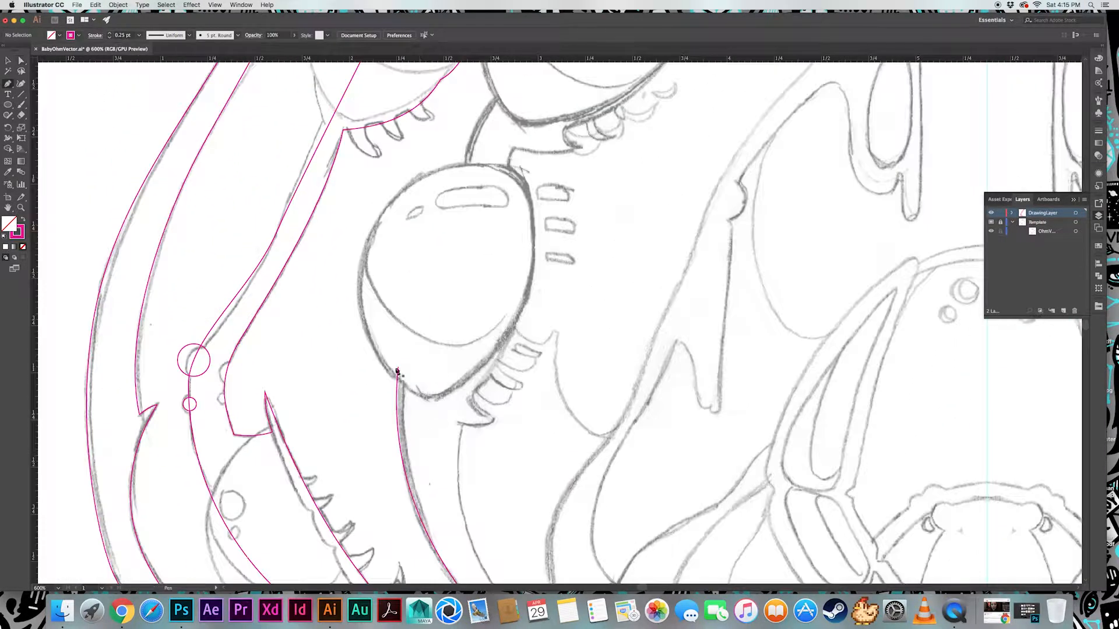
drag(398, 368, 419, 387)
drag(520, 311, 552, 250)
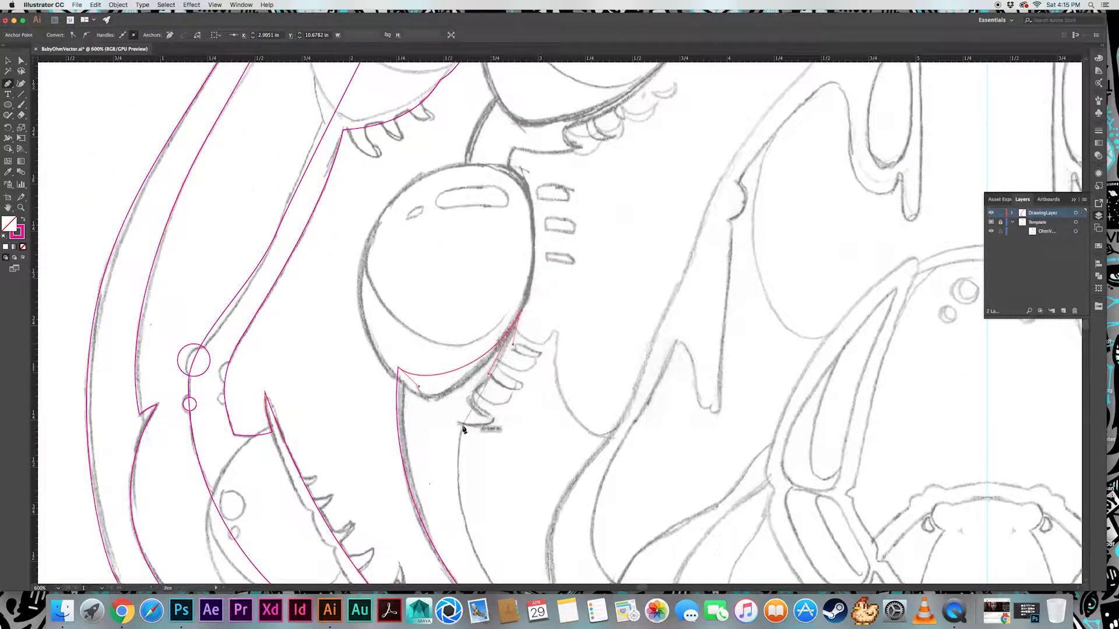
drag(463, 429, 481, 304)
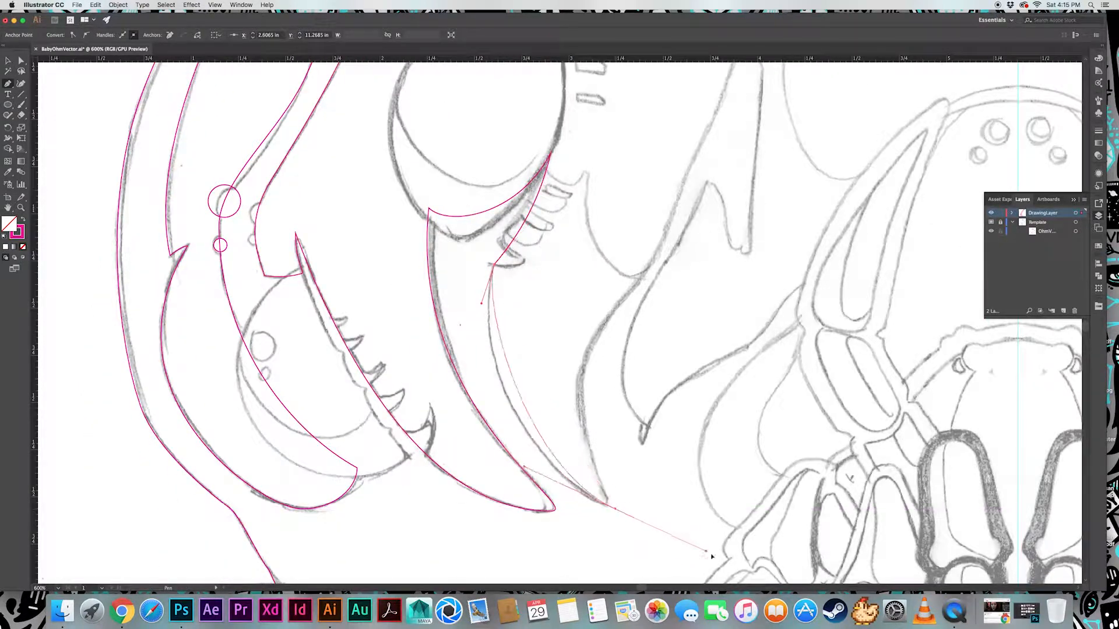
drag(711, 556, 724, 558)
Trace the inner edge of the second pointed tip upward toward the slope beside the nose
drag(614, 509, 579, 444)
drag(593, 336, 622, 296)
drag(621, 296, 536, 446)
drag(574, 394, 594, 353)
drag(594, 354, 556, 444)
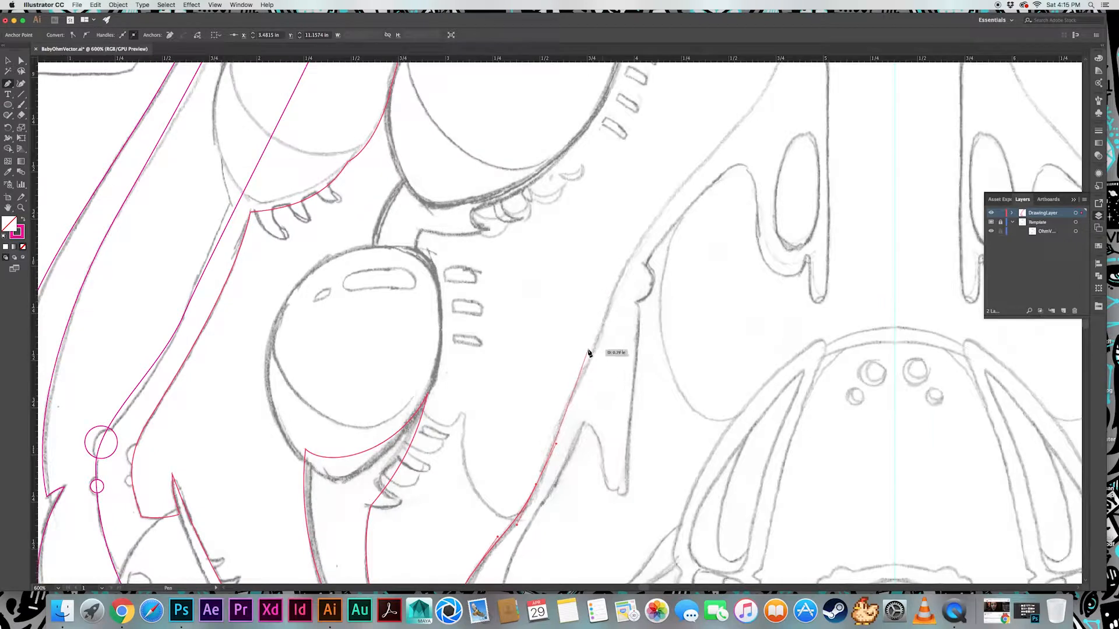
drag(589, 353, 532, 502)
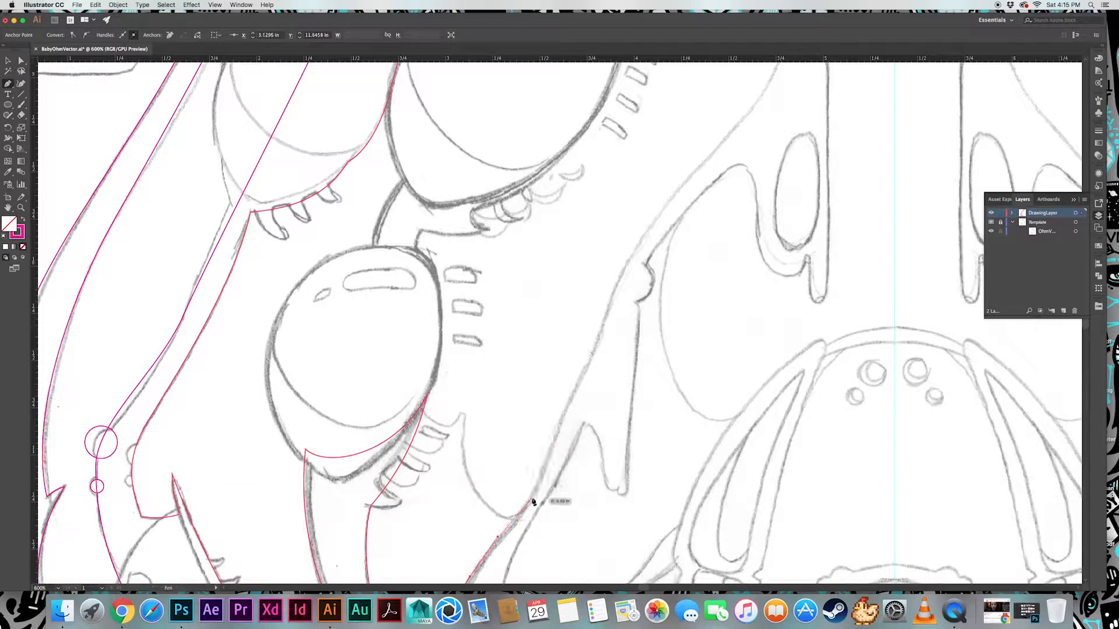
Extend the path up the slope beside the nose and over the arch to its peak on the centre guide
click(606, 318)
drag(650, 225, 567, 414)
drag(639, 332, 640, 333)
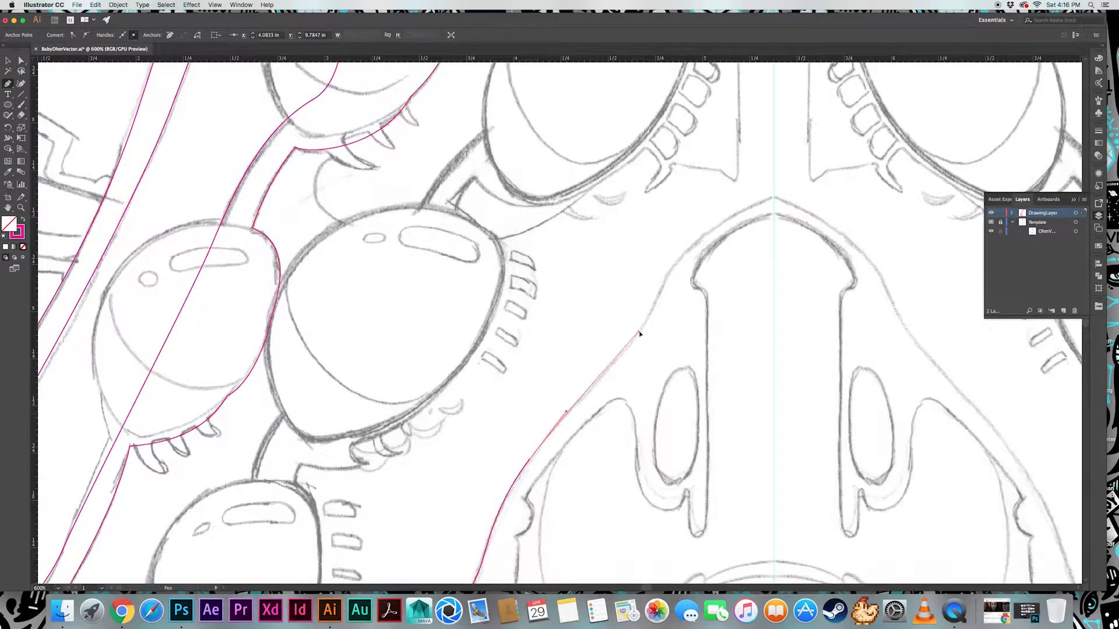
click(657, 305)
drag(774, 195, 873, 159)
super+click(849, 216)
Complete the path over the nose arch to its peak on the centre guide and adjust the slope's anchors with Direct Selection
scroll(619, 407, down, 1)
click(640, 330)
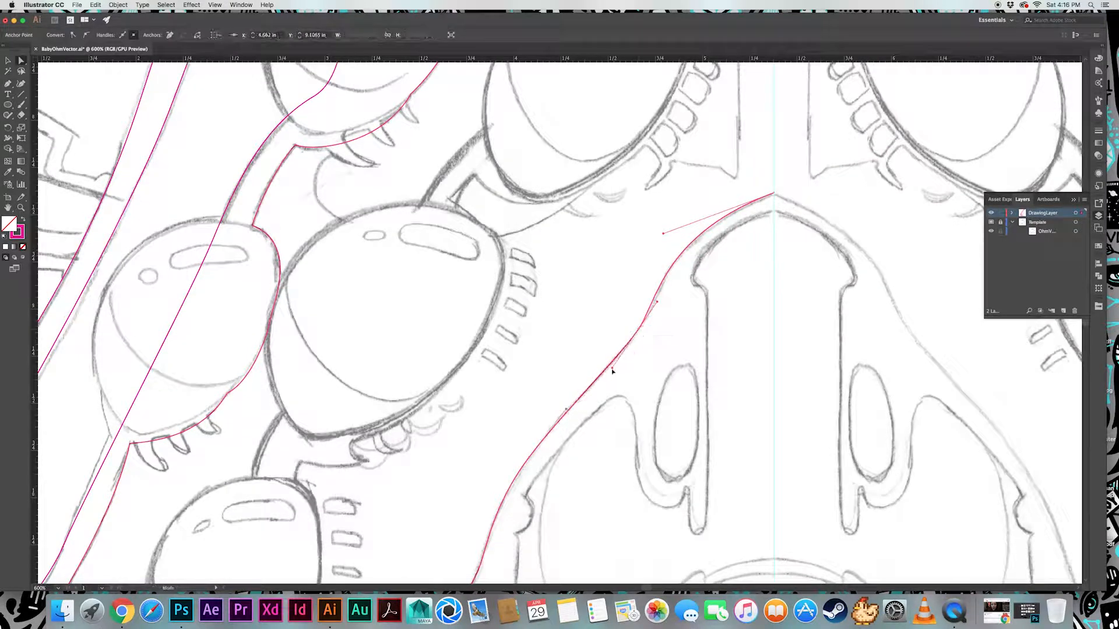
click(529, 454)
drag(529, 454, 578, 235)
drag(537, 432, 546, 406)
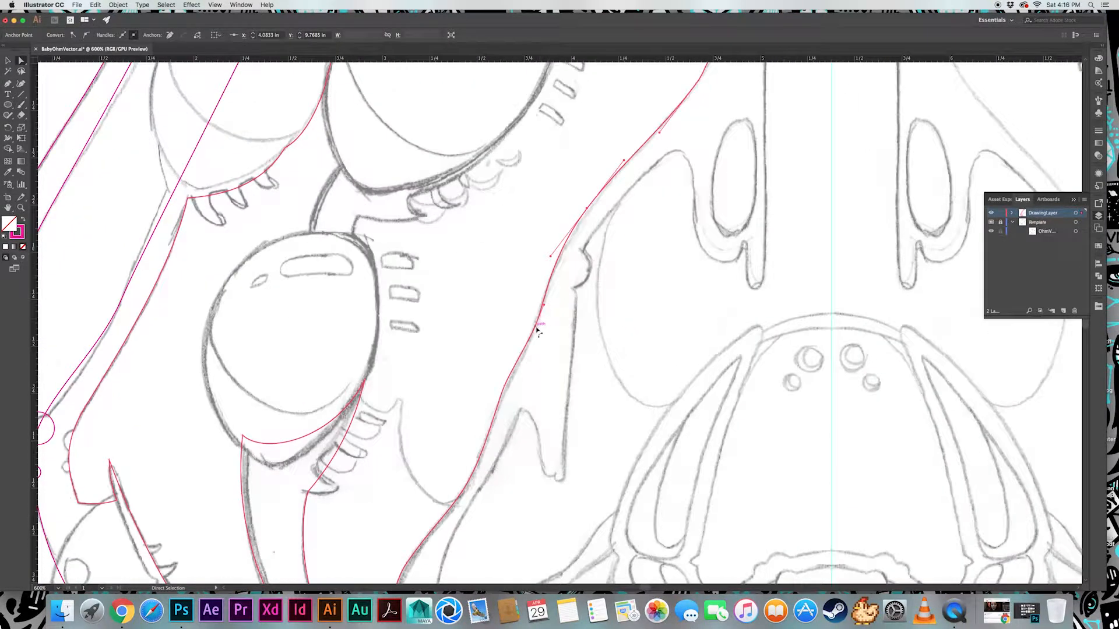
drag(535, 327, 534, 329)
click(550, 372)
drag(550, 371, 634, 135)
click(510, 497)
drag(502, 491, 496, 495)
click(523, 497)
Trace the connector above the lower eye, across the next eye's underside, around its outer lash and back to the connector's inner corner
drag(553, 105, 565, 305)
key(super+minus)
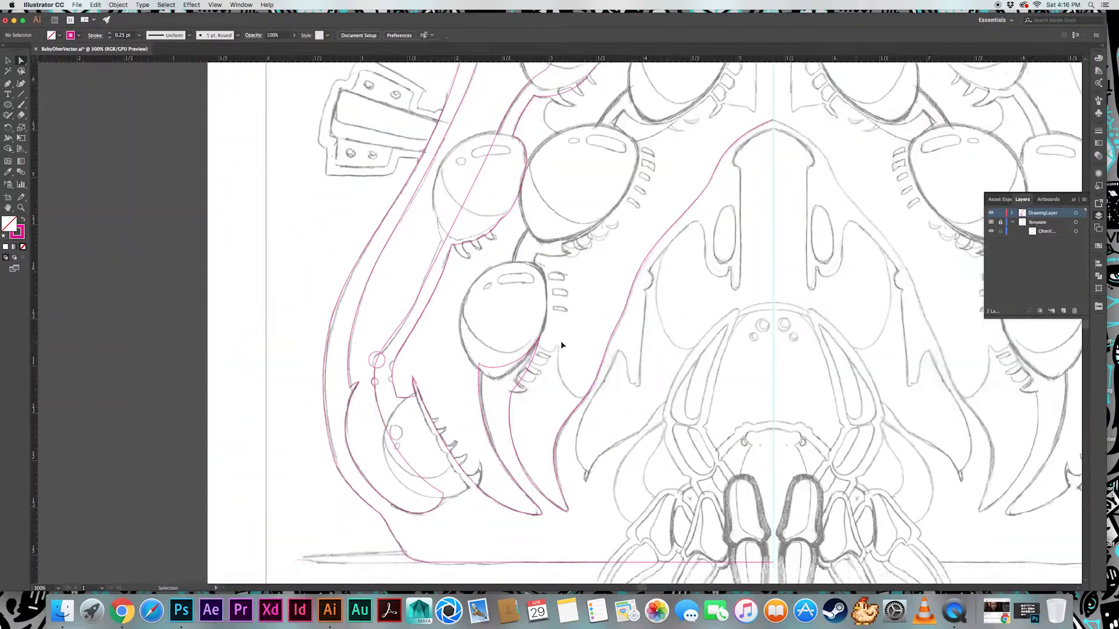
drag(562, 344, 539, 355)
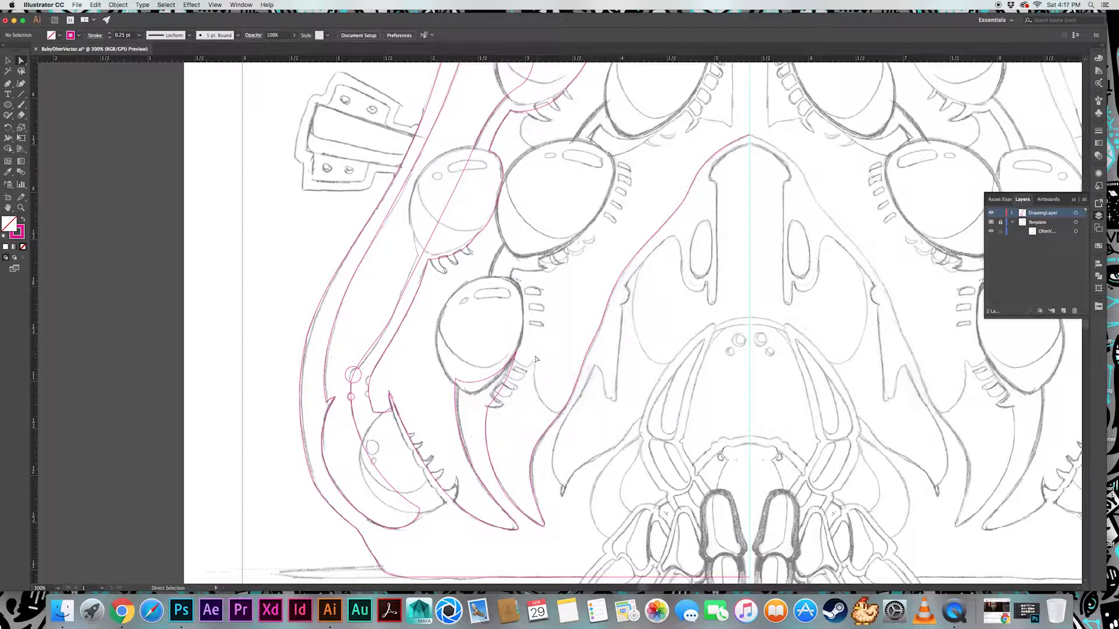
drag(410, 413, 538, 326)
key(super+plus)
key(super+plus)
key(super+plus)
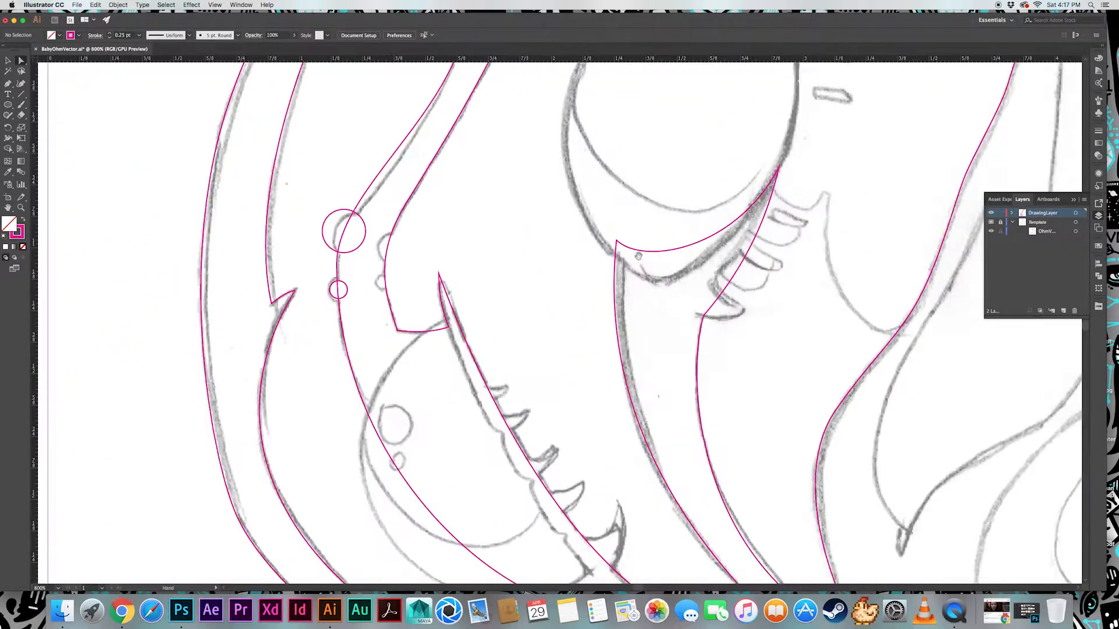
drag(441, 276, 446, 287)
click(467, 272)
drag(647, 122, 467, 294)
drag(713, 130, 534, 301)
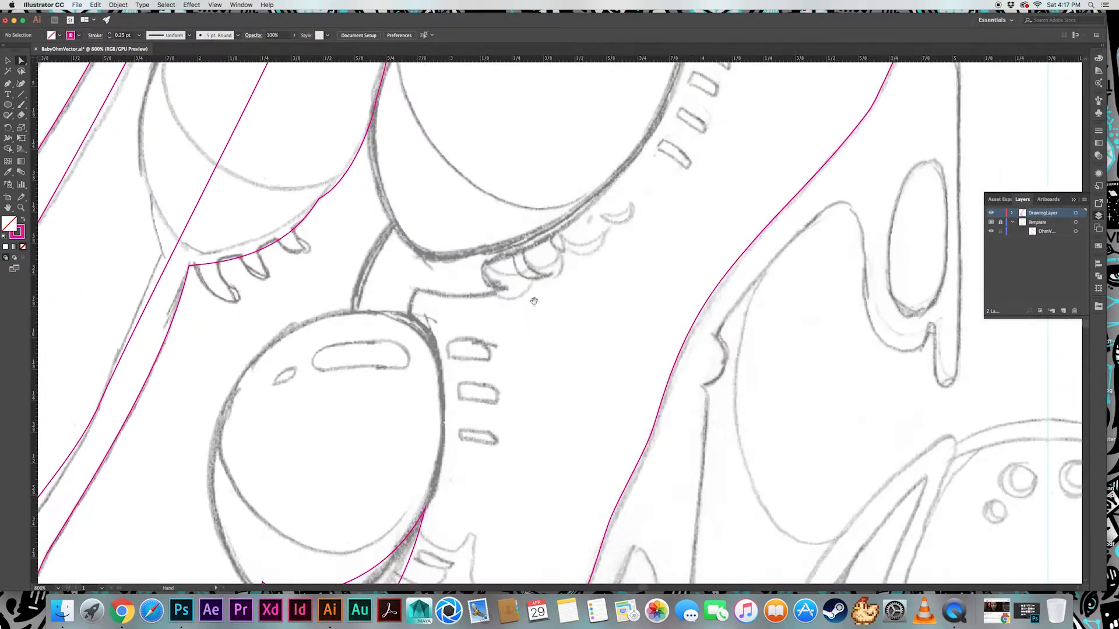
click(352, 319)
drag(402, 217, 417, 236)
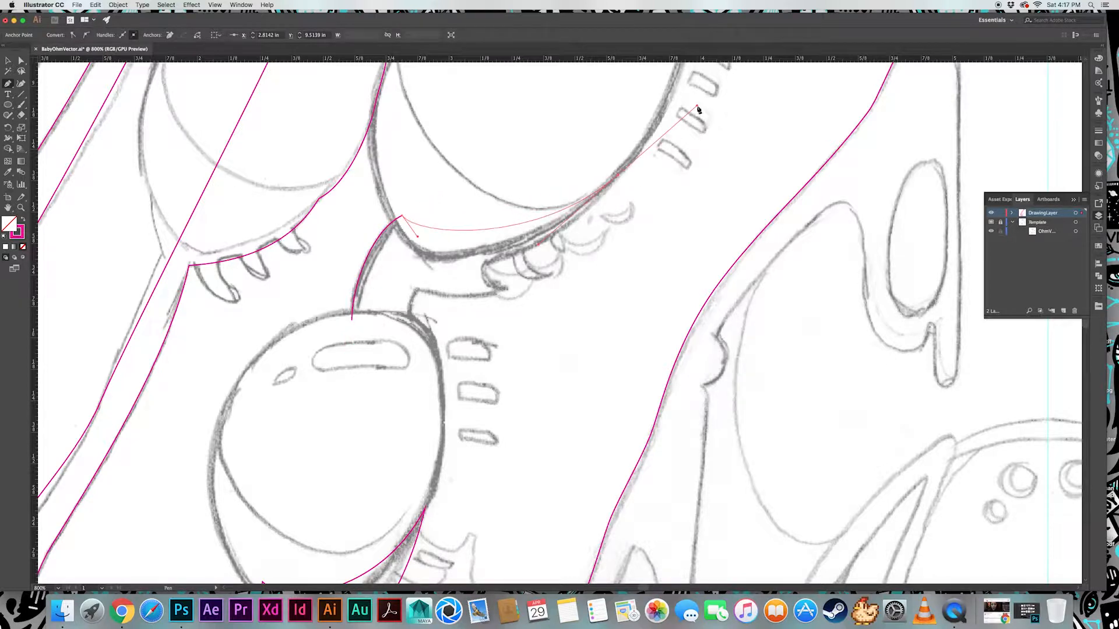
drag(618, 175, 609, 195)
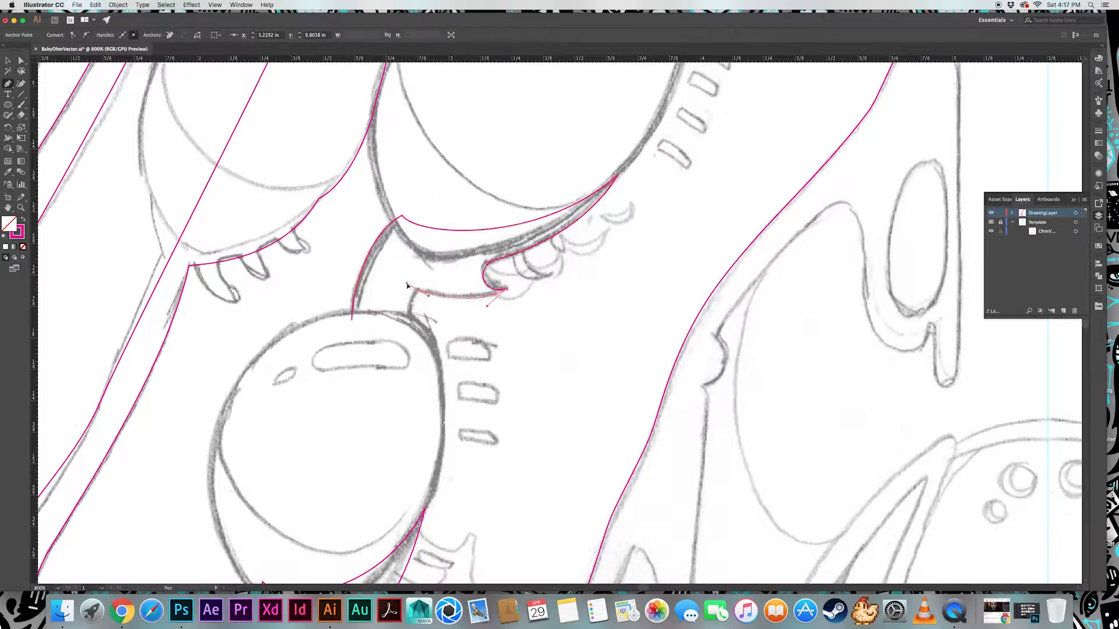
mouse_move(417, 290)
mouse_down()
mouse_move(410, 301)
mouse_move(425, 298)
mouse_up()
Adjust the anchors at the connector's inner corner and the lash tip with Direct Selection
key(a)
click(370, 284)
click(418, 290)
click(506, 289)
drag(501, 288, 495, 287)
click(545, 294)
Start a path up the next connector, across the lower part of the large central eye and up its inner edge
drag(553, 296, 488, 375)
key(p)
drag(309, 341, 318, 315)
drag(408, 224, 414, 261)
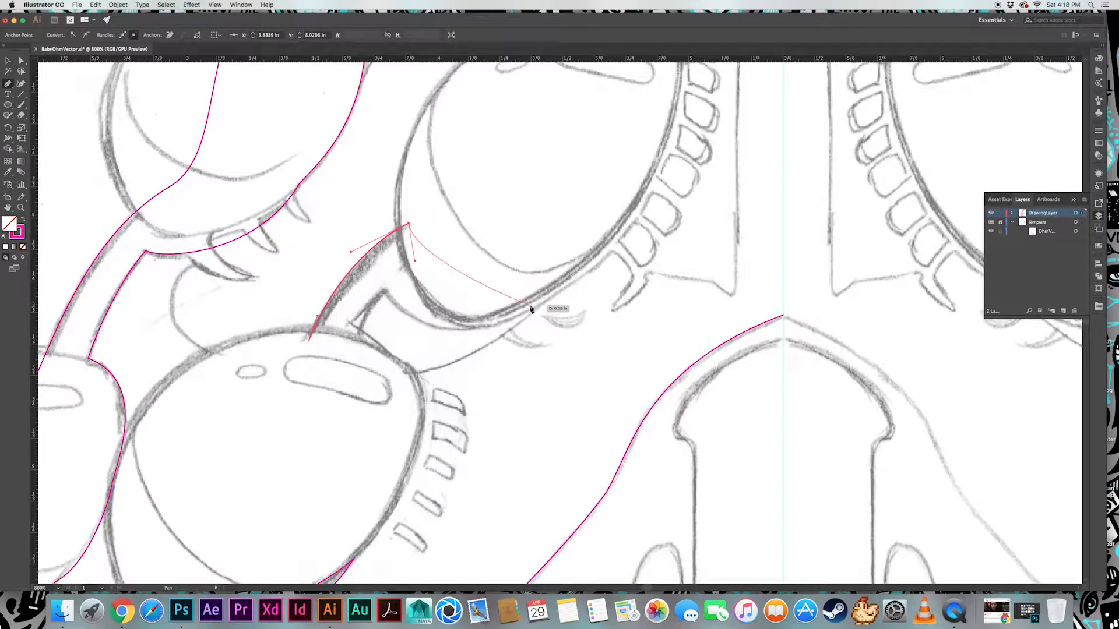
drag(579, 265, 651, 190)
drag(632, 227, 547, 379)
mouse_move(589, 197)
mouse_down()
mouse_move(570, 164)
mouse_move(580, 188)
mouse_up()
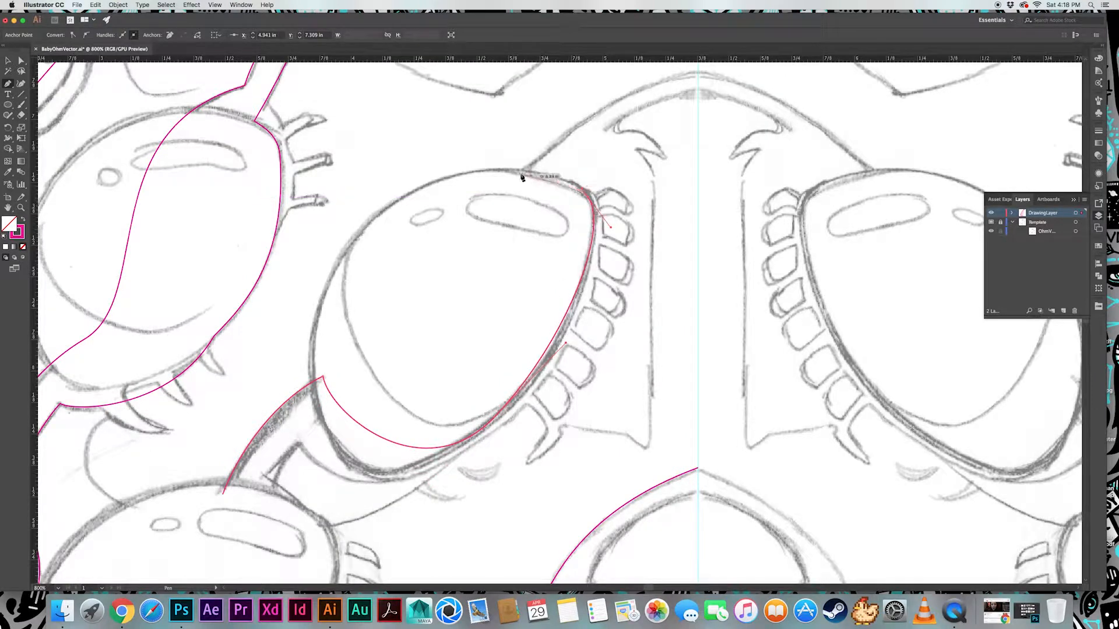
Continue the path along the eye's top edge and over the brow arch to the centre guide, then refine the arch's curve
drag(495, 171, 429, 237)
click(448, 240)
drag(519, 184, 538, 168)
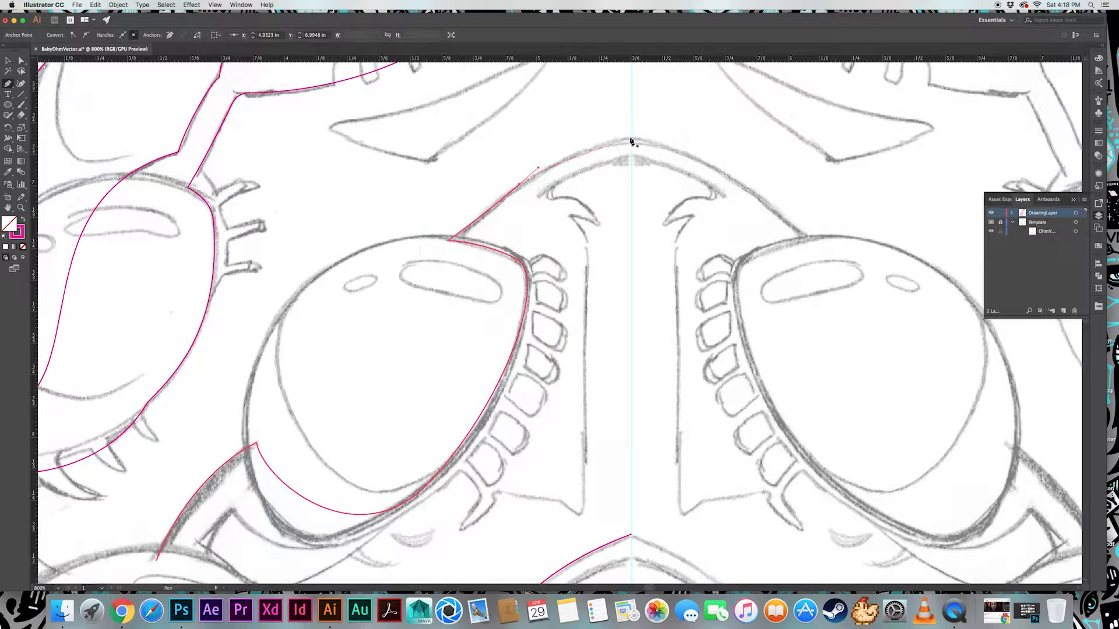
drag(632, 141, 678, 140)
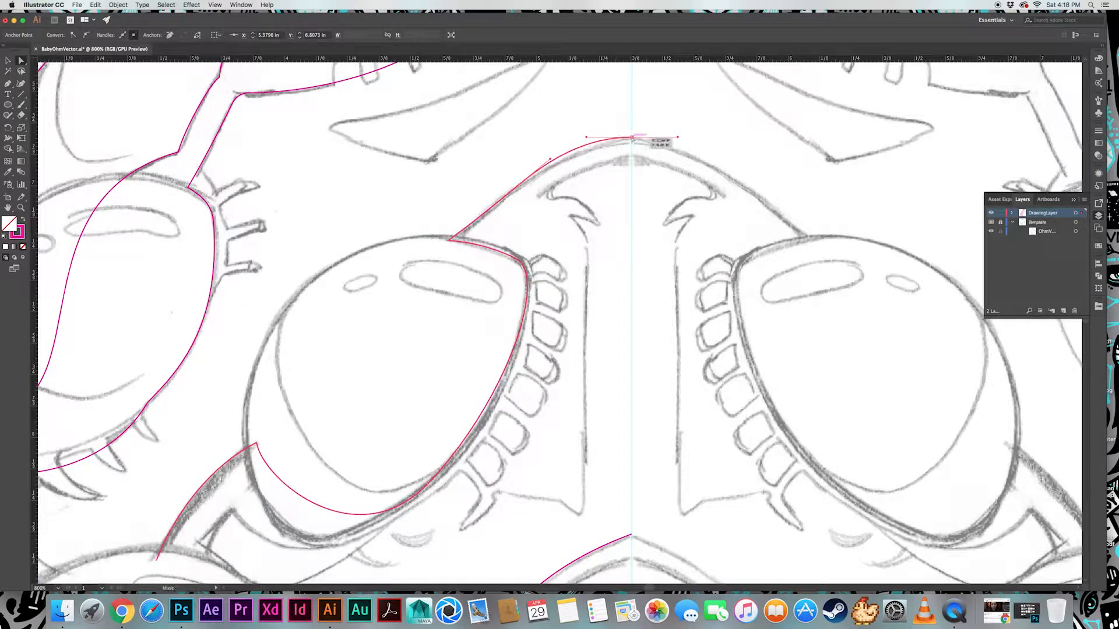
key(a)
drag(513, 189, 518, 190)
click(589, 274)
Trace the brow arch's inner edge from the centre guide around the hook and down the bridge's side to its bottom corner
drag(590, 273, 572, 251)
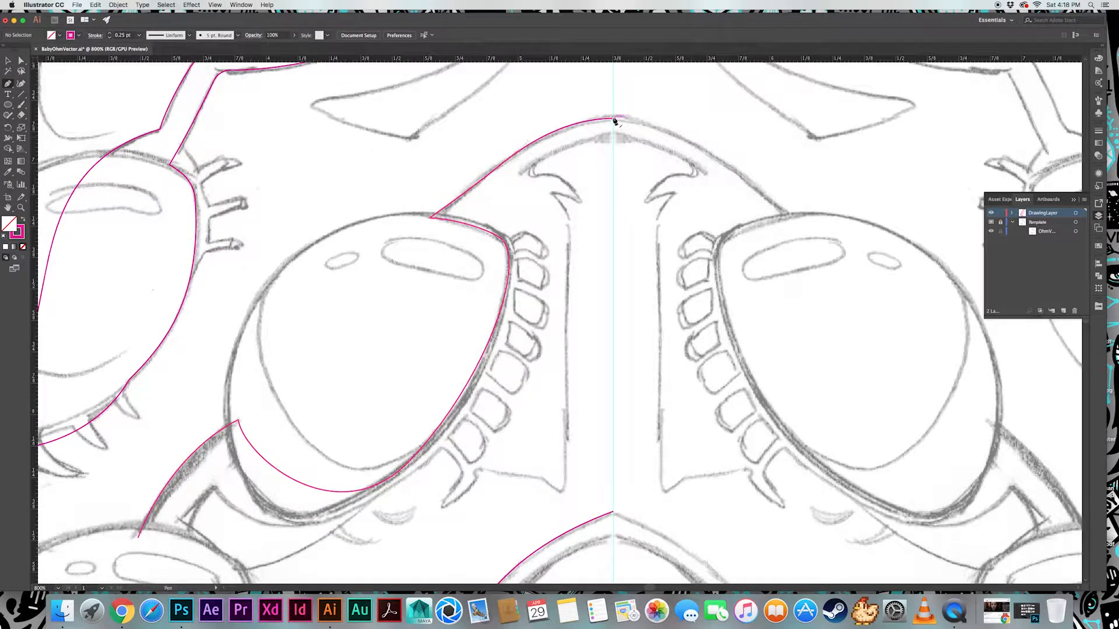
drag(613, 119, 613, 141)
drag(529, 173, 540, 192)
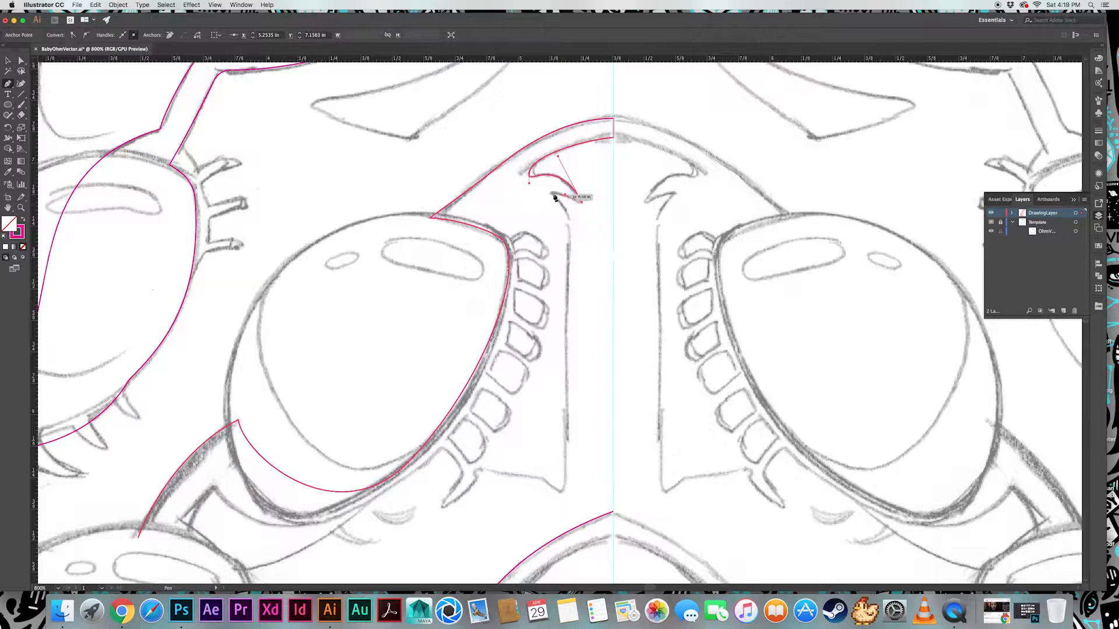
scroll(549, 245, down, 5)
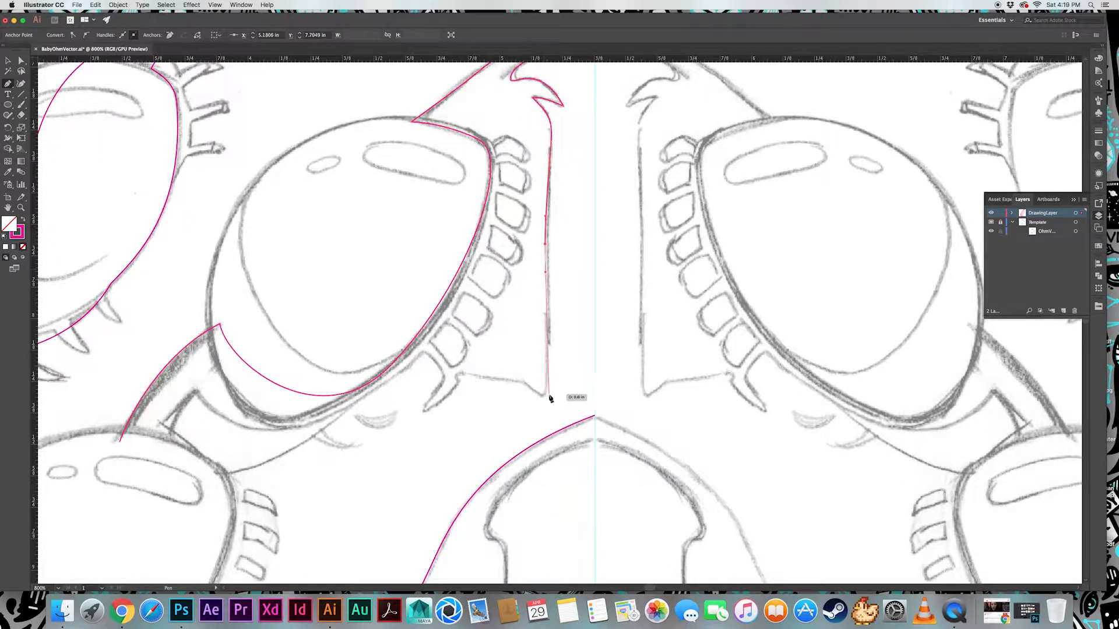
drag(546, 394, 539, 416)
click(523, 381)
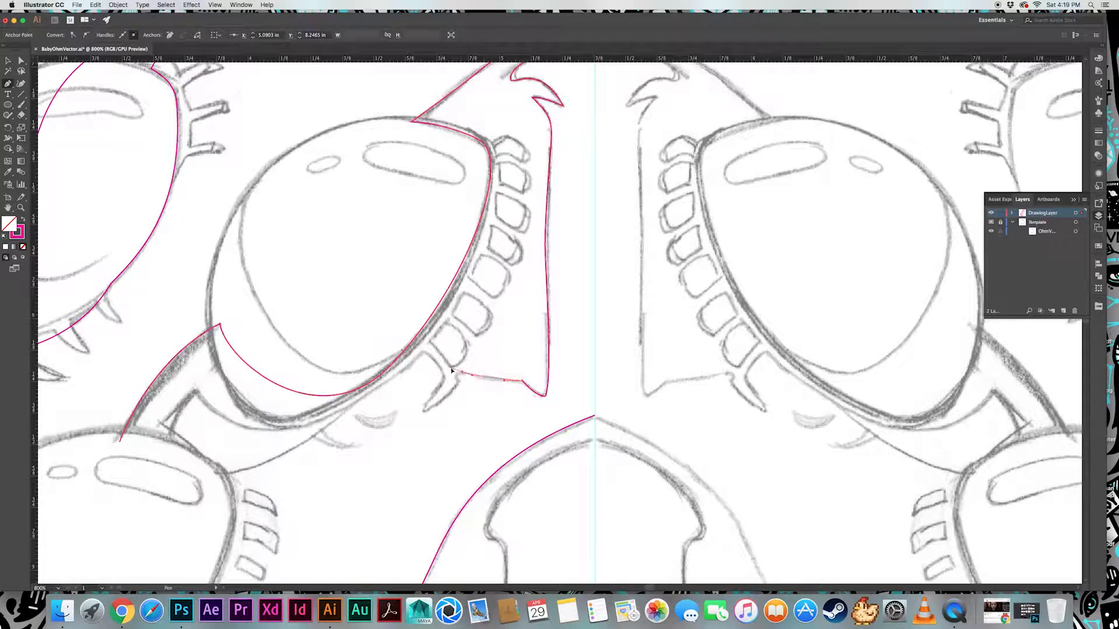
Trace around the forked lash and along the eye's underside to the connector, closing the path at its starting point
drag(461, 386, 418, 421)
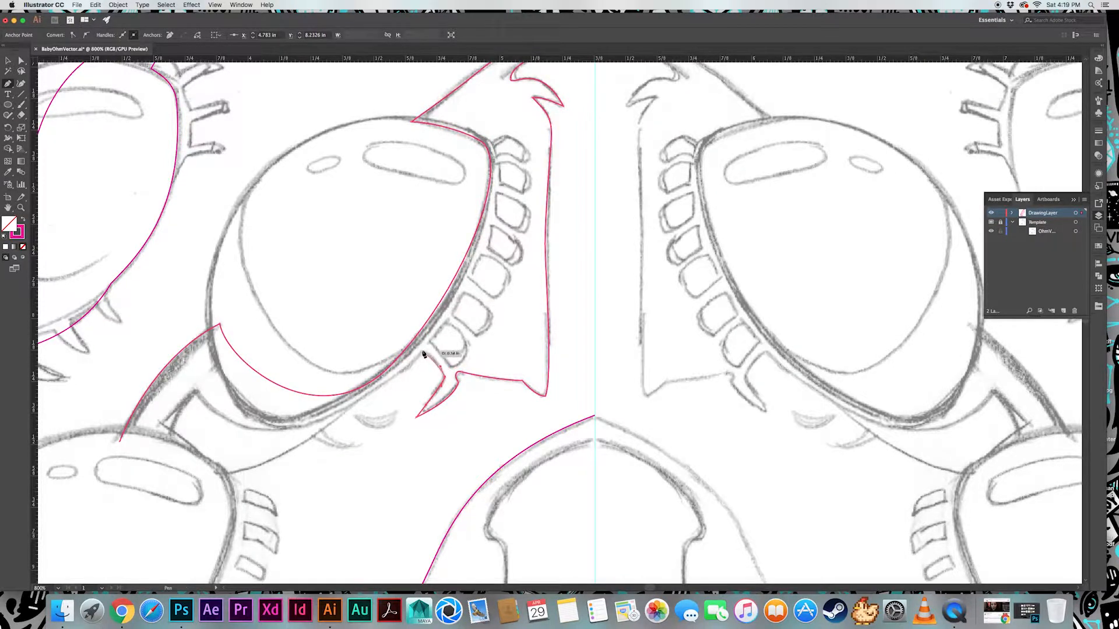
drag(412, 347, 405, 378)
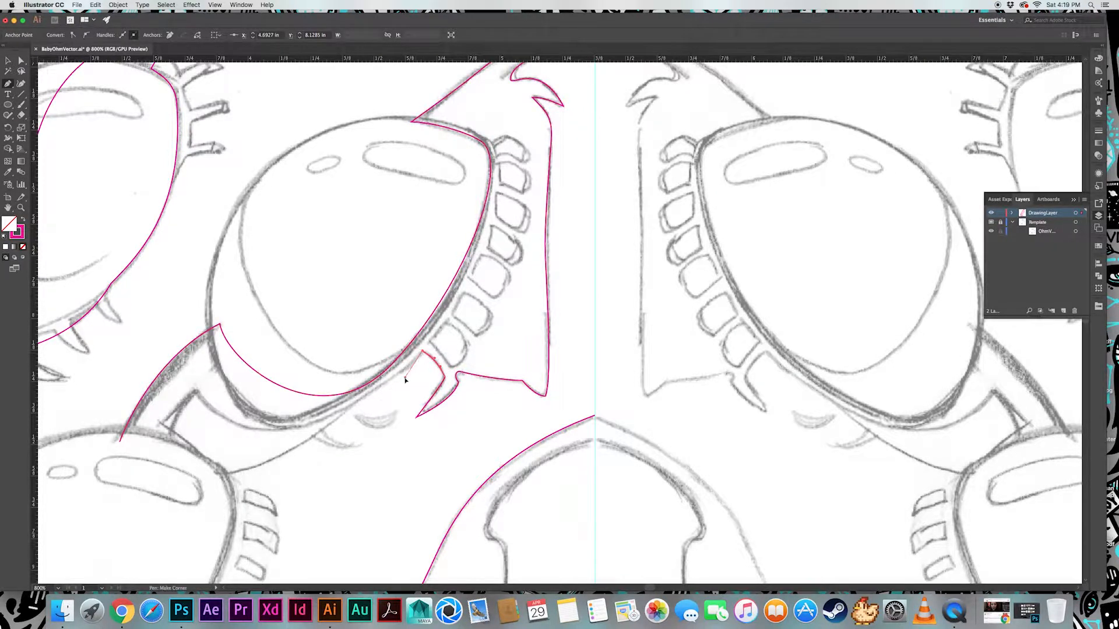
drag(196, 391, 124, 296)
click(196, 392)
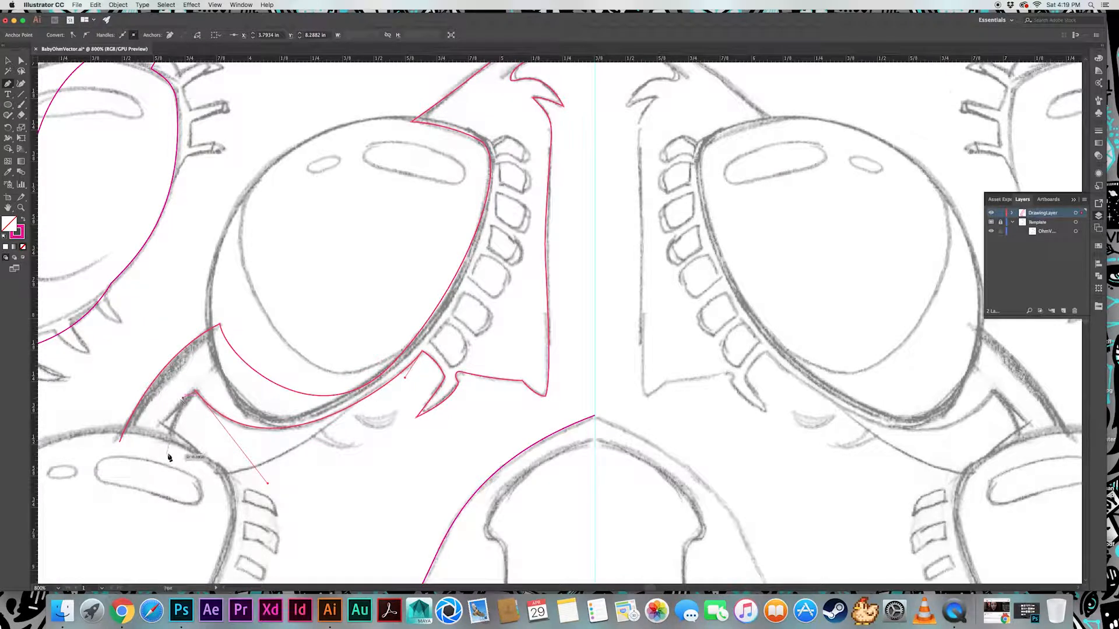
click(172, 453)
click(120, 444)
Round the corners at the connector's inner bend, the forked lash and the bridge's bottom edge with Direct Selection
key(a)
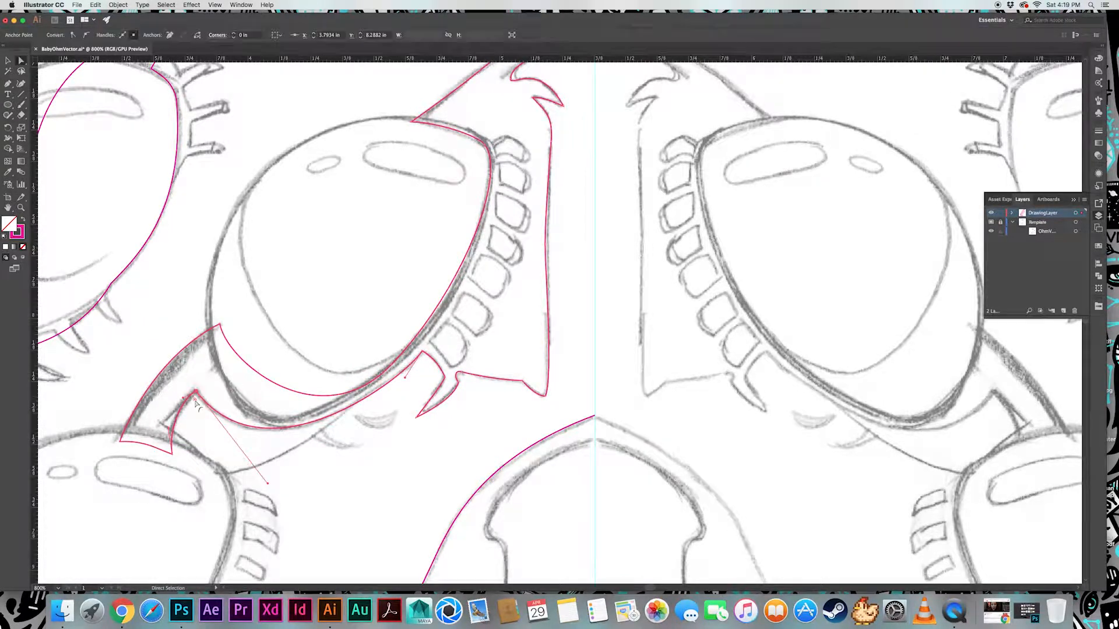
scroll(373, 403, up, 2)
scroll(373, 402, right, 2)
drag(373, 402, 374, 403)
click(366, 456)
click(427, 437)
drag(371, 450, 396, 423)
click(407, 419)
click(492, 442)
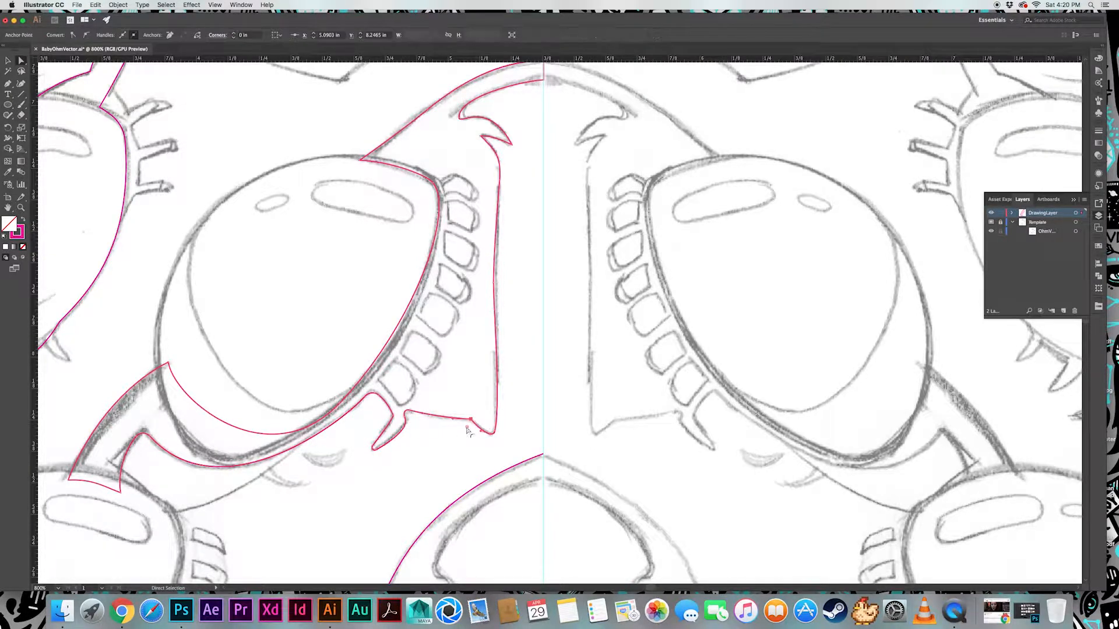
Slightly round the corners of the small hook beneath the brow arch
scroll(492, 432, up, 5)
click(475, 272)
click(491, 274)
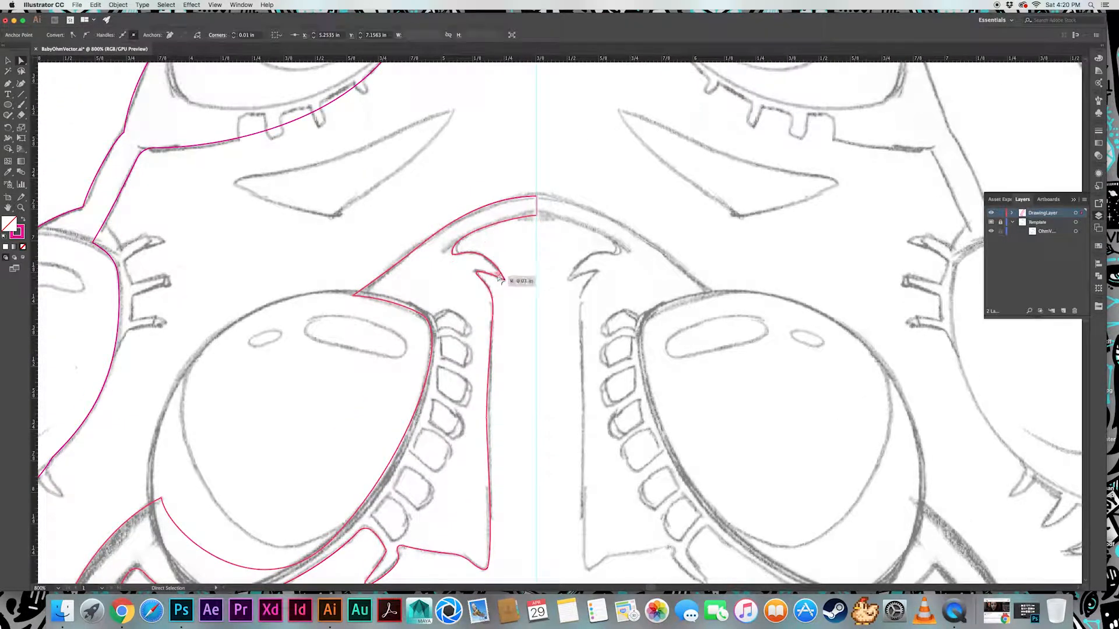
click(493, 270)
Add straight segments along the centre guide from the path ends at the head's top and upper brow toward the arch below
scroll(493, 270, down, 7)
key(super+minus)
key(super+minus)
key(super+minus)
scroll(460, 327, down, 5)
scroll(489, 347, up, 8)
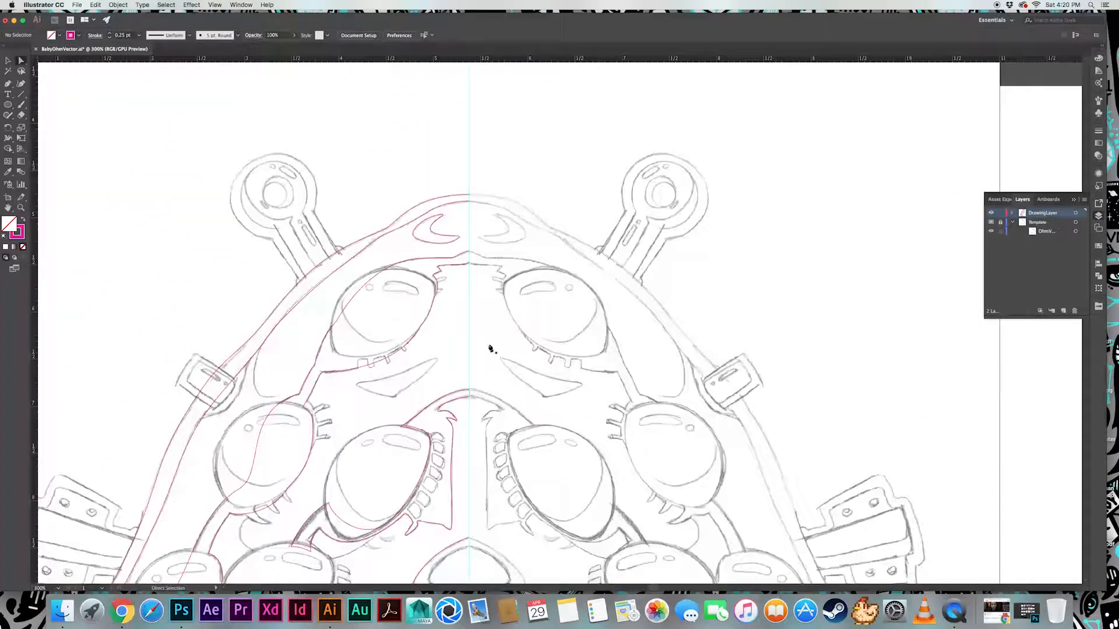
key(p)
click(470, 195)
scroll(473, 312, down, 10)
click(481, 391)
super+click(500, 397)
scroll(499, 396, up, 10)
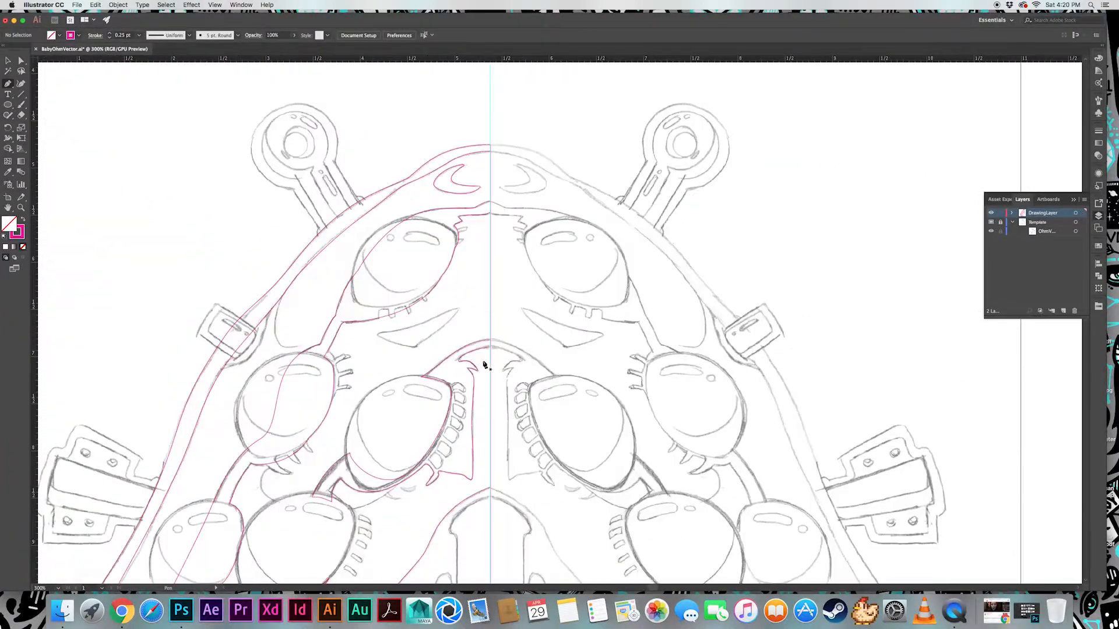
click(490, 152)
drag(490, 214, 491, 345)
super+click(513, 252)
Move the upper brow segment's loose endpoint onto the centre guide at the lower brow arch's peak
key(a)
click(490, 214)
click(490, 340)
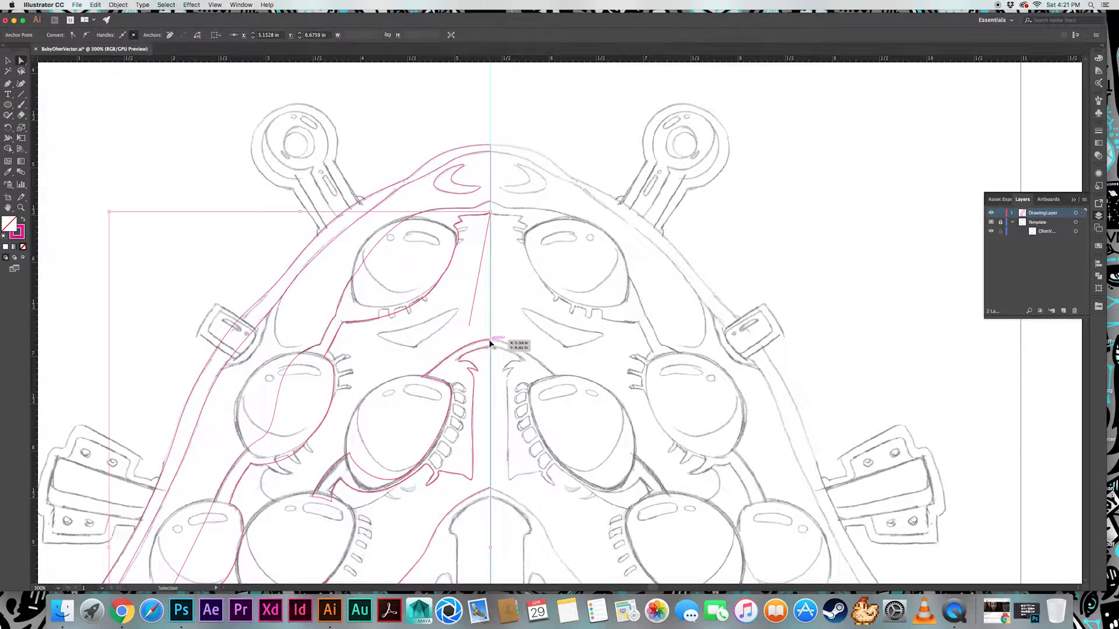
drag(473, 327, 512, 349)
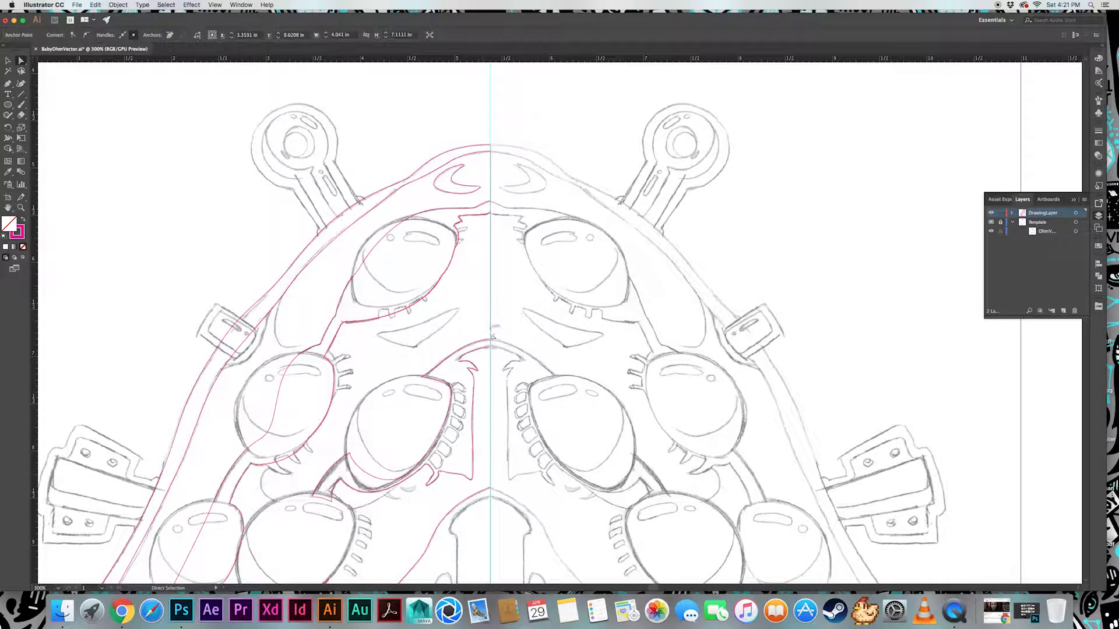
Try to join the selected path endpoints along the centre guide
key(p)
key(a)
click(501, 483)
key(super+j)
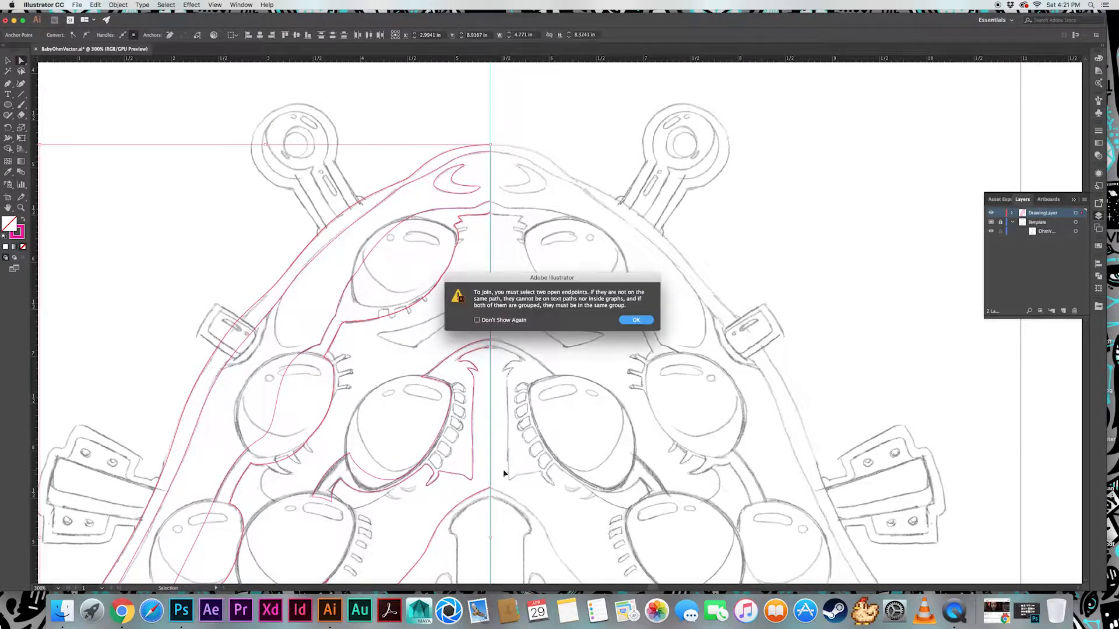
key(Return)
Undo the last anchor move and align the nose arch's peak anchor with the centre guide
scroll(500, 270, down, 5)
scroll(437, 342, up, 4)
drag(437, 404, 522, 369)
key(super+z)
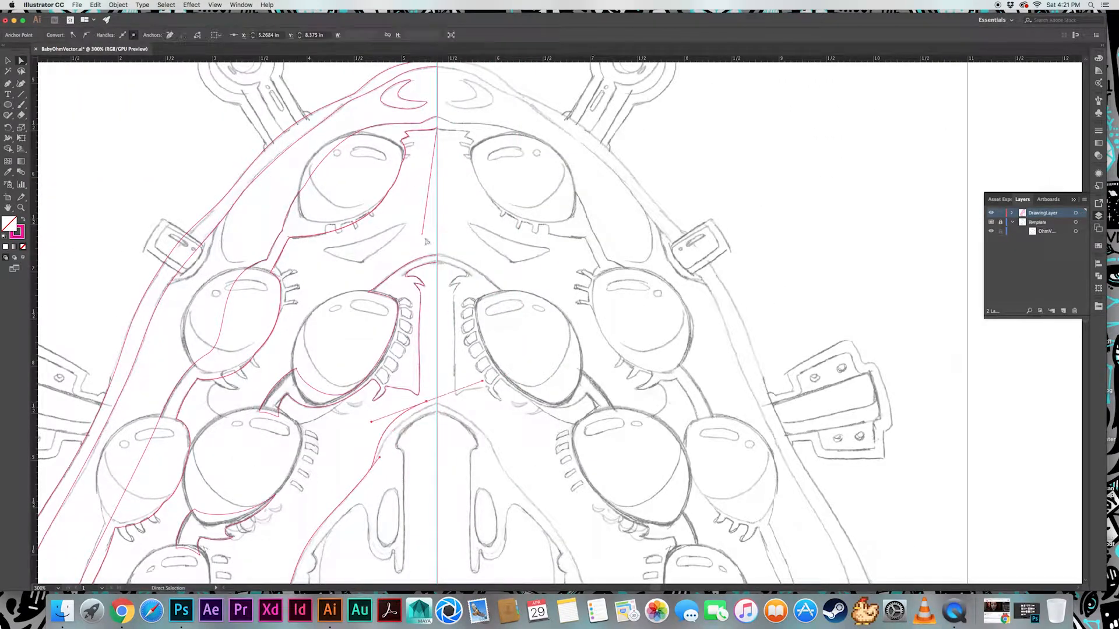
click(430, 403)
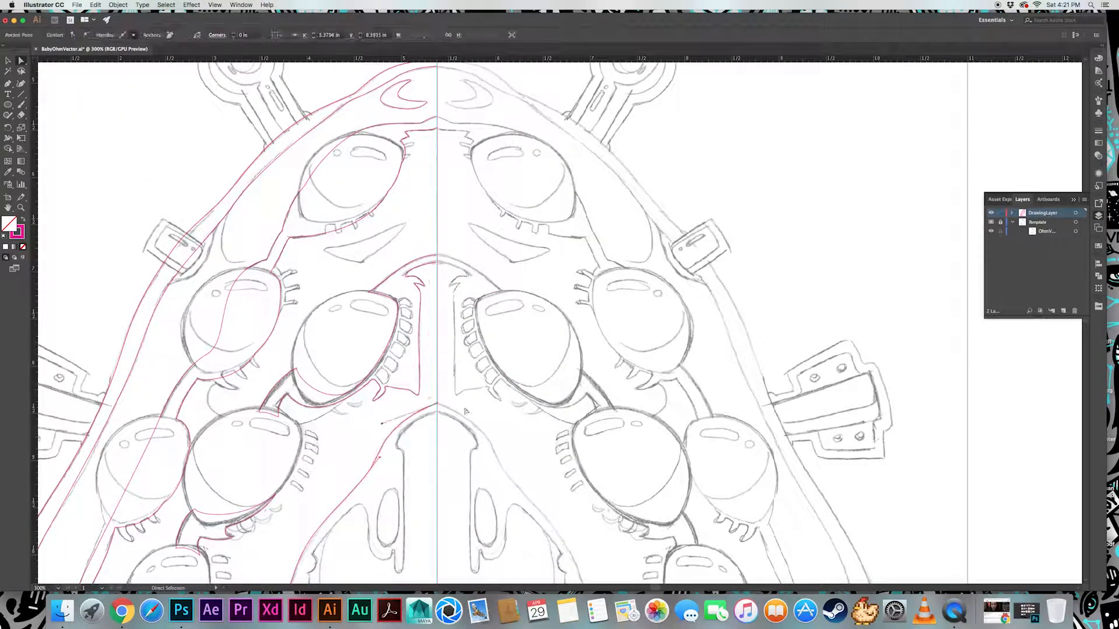
Start a path at the nose arch's peak and trace its inner edge around the side notch and down the nose's straight side
scroll(474, 287, down, 5)
scroll(473, 287, left, 3)
key(p)
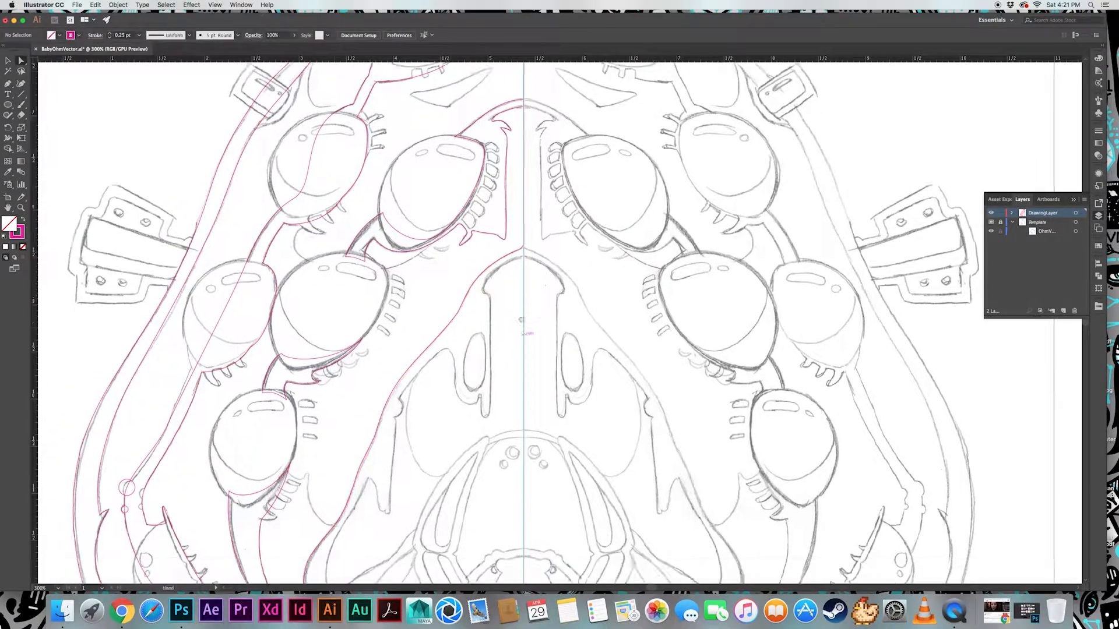
scroll(517, 264, down, 2)
drag(520, 211, 498, 211)
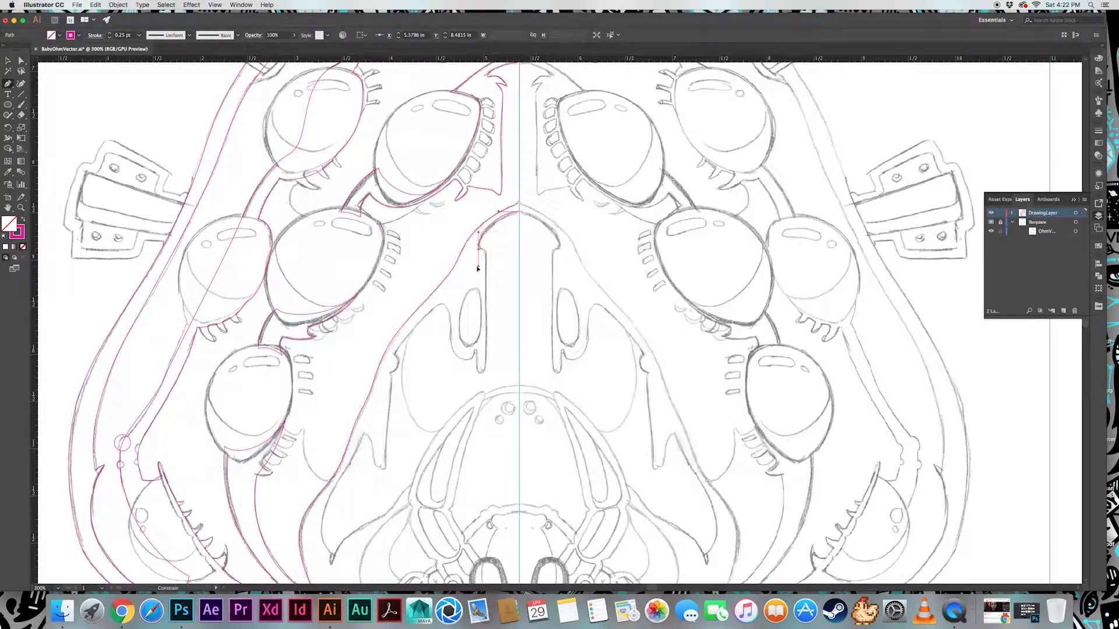
click(480, 249)
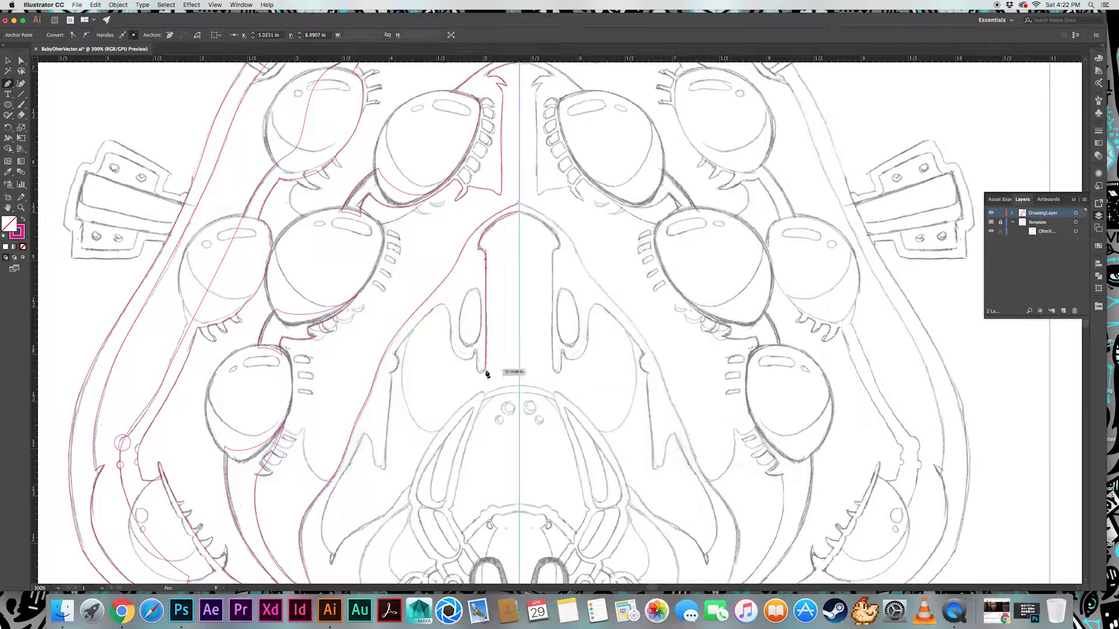
Trace around the prong's rounded tip, up through the narrow notch and around the nostril's outer curve to the lobe's peak
scroll(478, 375, up, 4)
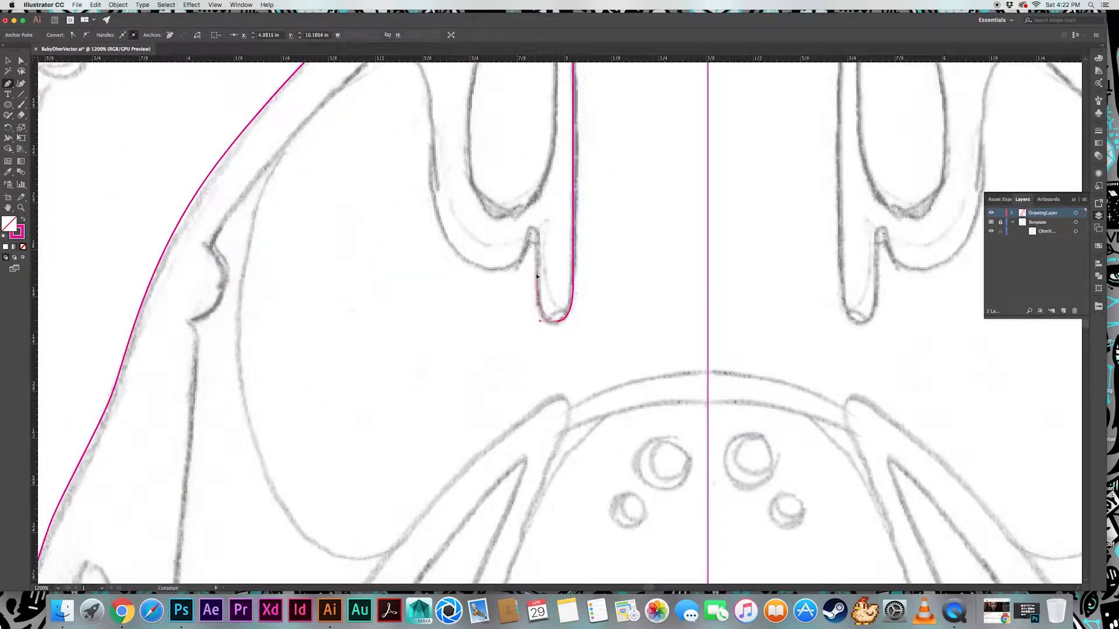
click(527, 225)
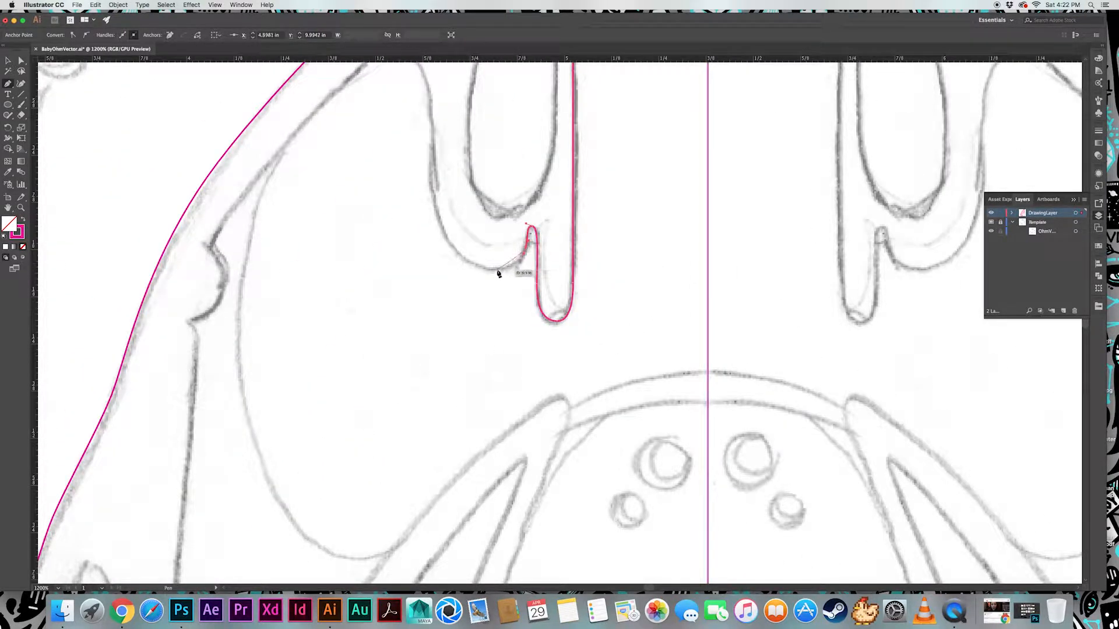
drag(496, 270, 451, 206)
scroll(475, 269, up, 3)
drag(447, 168, 379, 155)
Continue the path down the cheek's inner edge, past the round bump and onto the straight side of the hanging strand
key(super+minus)
scroll(435, 267, down, 3)
drag(381, 362, 373, 440)
scroll(362, 197, down, 3)
click(363, 197)
click(362, 275)
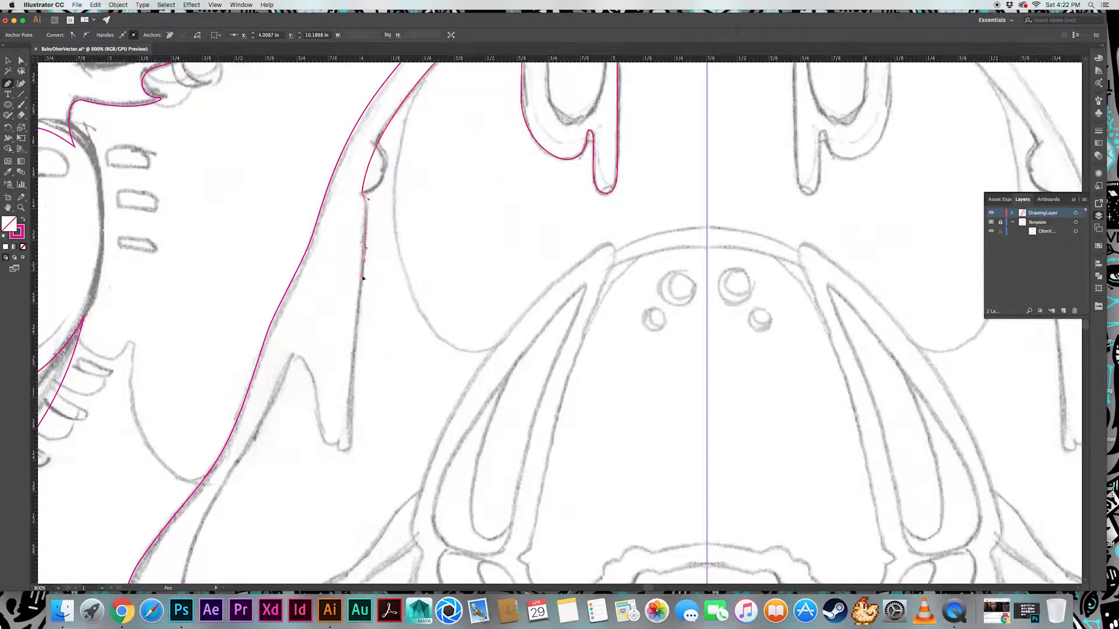
Trace around the strand's blunt tip, up to the notch's peak and down the flap's inner curve
drag(350, 449, 315, 390)
key(super+z)
drag(292, 353, 277, 347)
scroll(280, 344, down, 1)
key(super+minus)
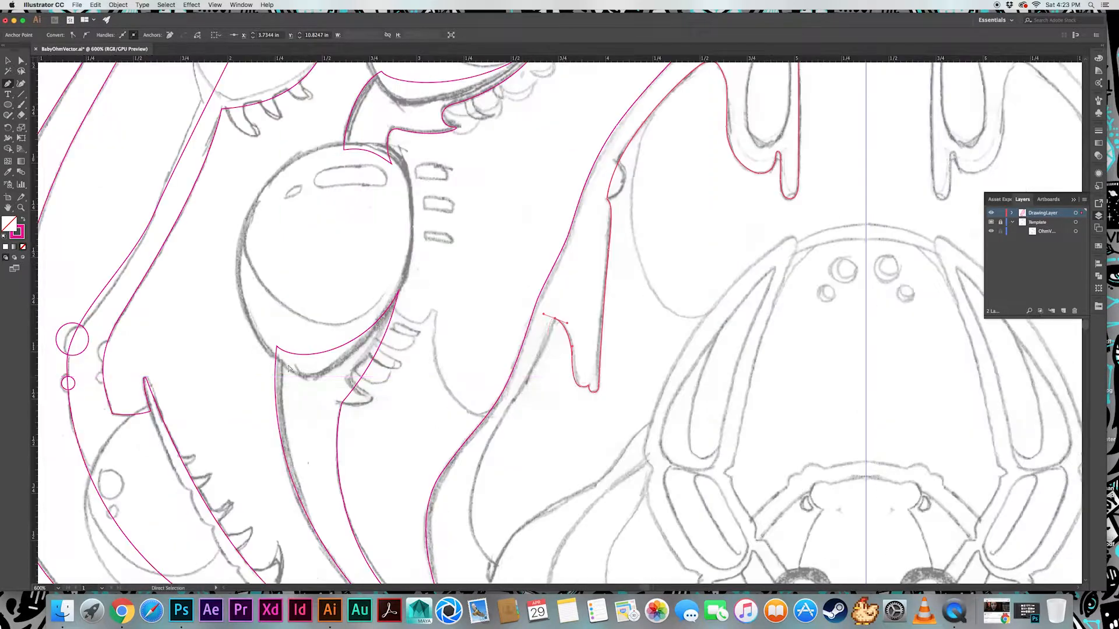
scroll(475, 292, right, 3)
mouse_move(398, 431)
mouse_down()
mouse_move(412, 487)
mouse_move(398, 432)
mouse_up()
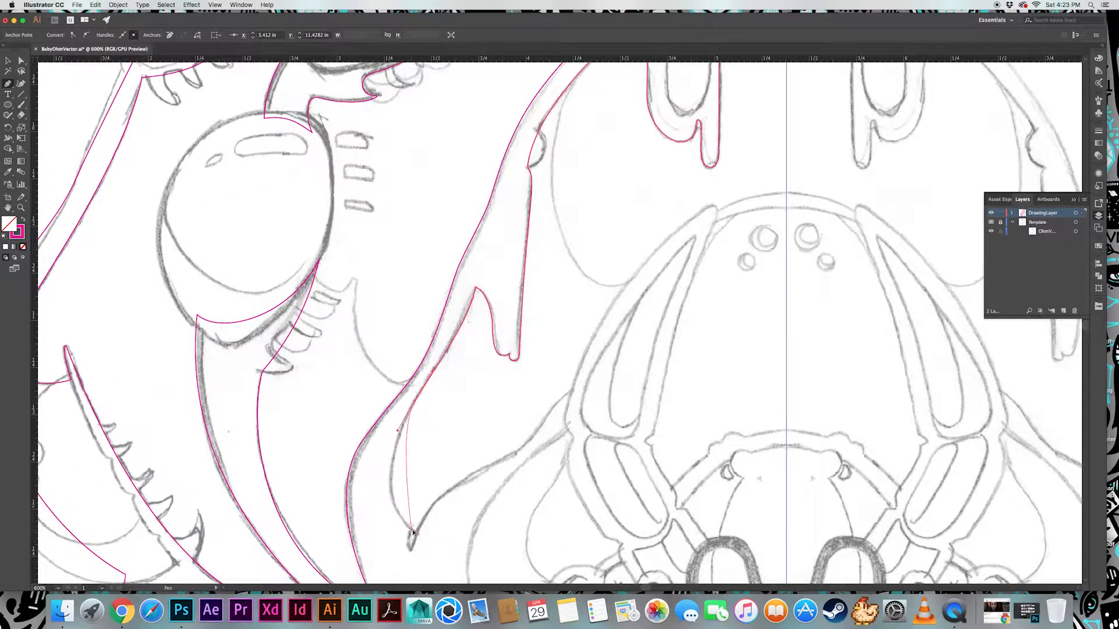
Trace around the flap's pointed lower tip, up to the jaw and over the upper mouth arch to the centre guide
drag(412, 532, 451, 559)
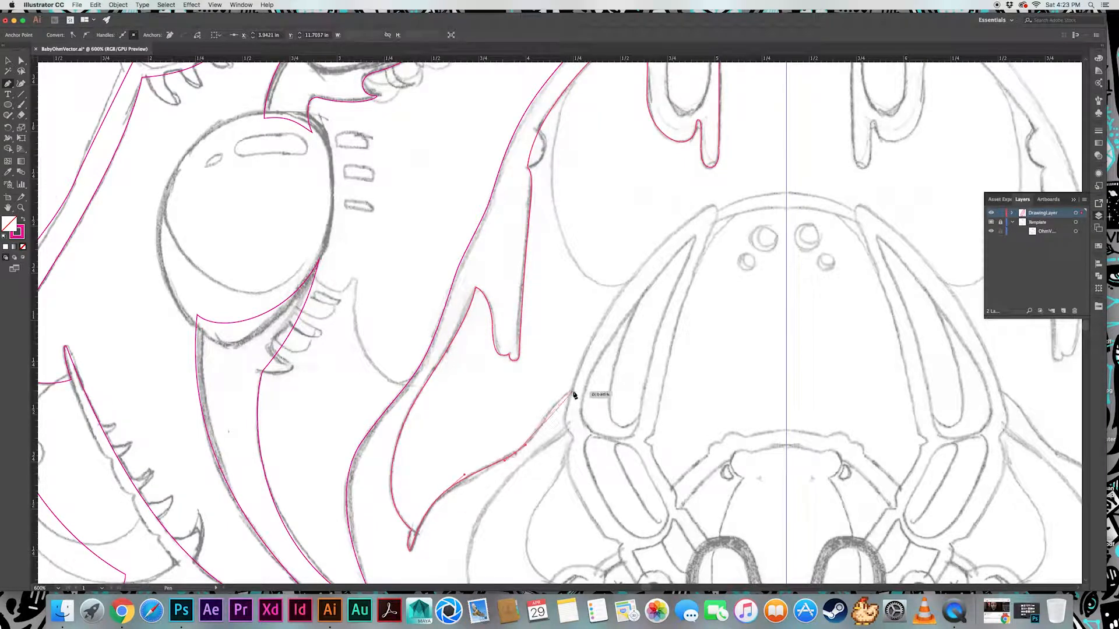
drag(591, 382, 549, 416)
key(super+z)
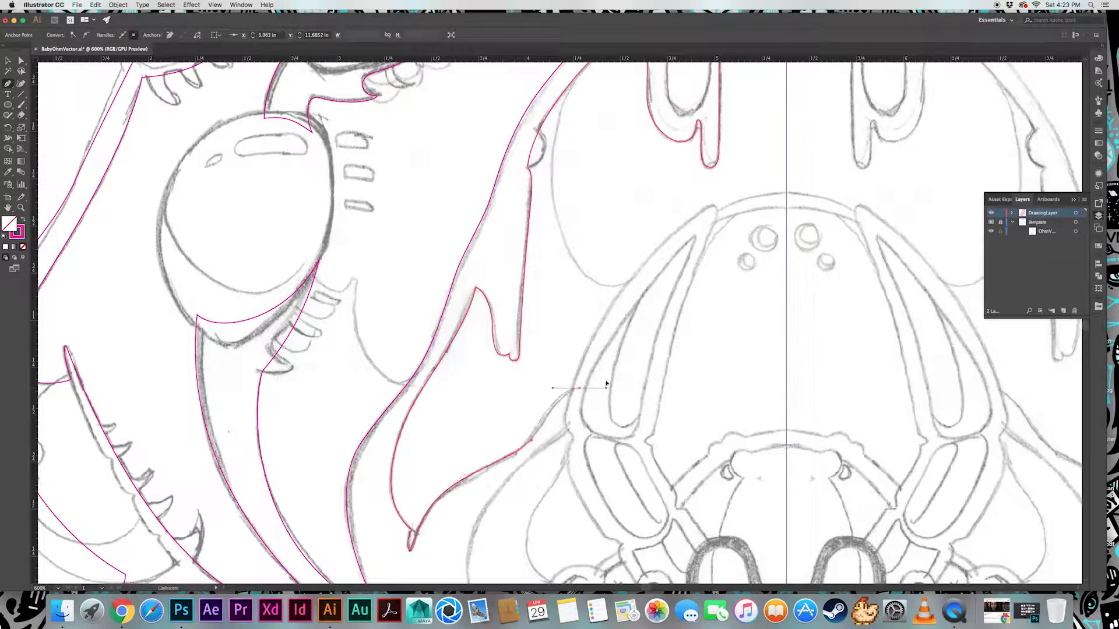
drag(601, 386, 600, 388)
drag(601, 387, 512, 374)
drag(709, 211, 828, 214)
super+click(517, 322)
Close the cheek path along the centre guide between the nose arch's peak and the upper mouth arch, and deselect it
scroll(489, 330, right, 4)
scroll(487, 402, up, 5)
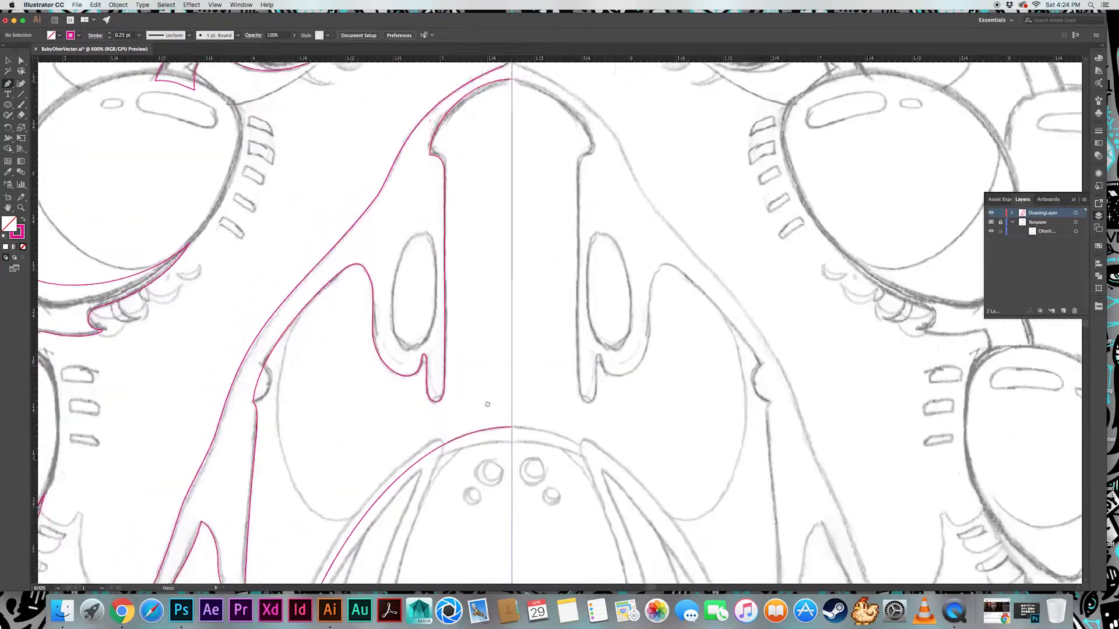
click(506, 98)
click(506, 446)
super+click(401, 368)
Finish the closed oval around the left nostril and draw a circle over the round bump on the cheek edge
drag(428, 370, 427, 368)
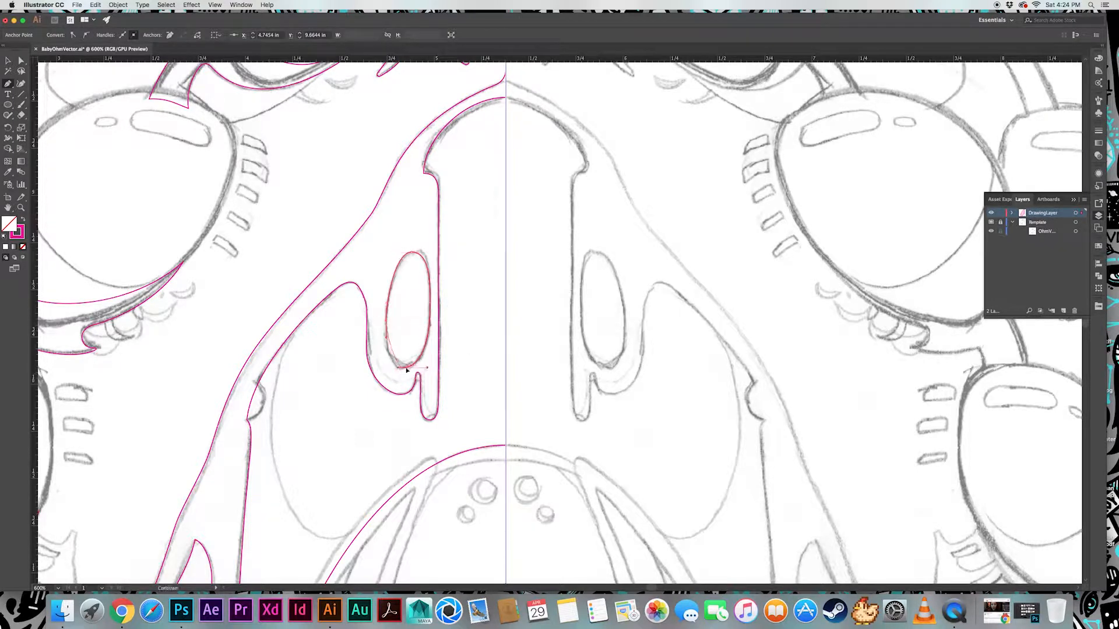
scroll(366, 305, down, 3)
scroll(365, 304, left, 4)
super+click(243, 232)
drag(372, 321, 390, 336)
super+click(454, 377)
Start a path on the centre guide at the mouth arch's lower line and trace it down the jaw's outer side
scroll(420, 364, right, 3)
scroll(383, 350, down, 5)
key(v)
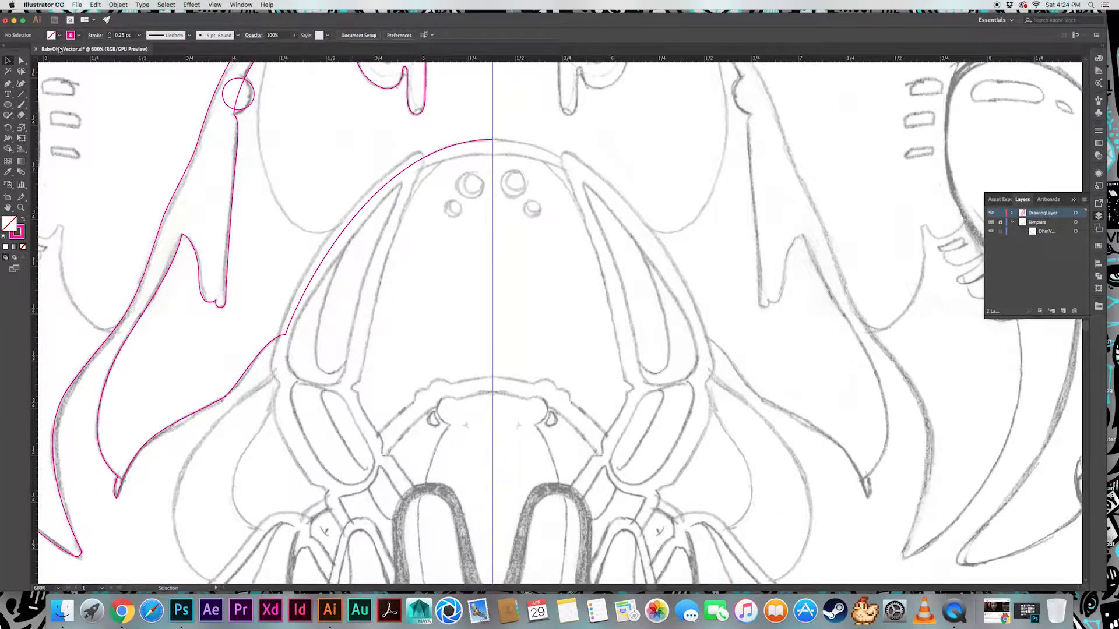
scroll(416, 285, down, 2)
drag(489, 140, 460, 139)
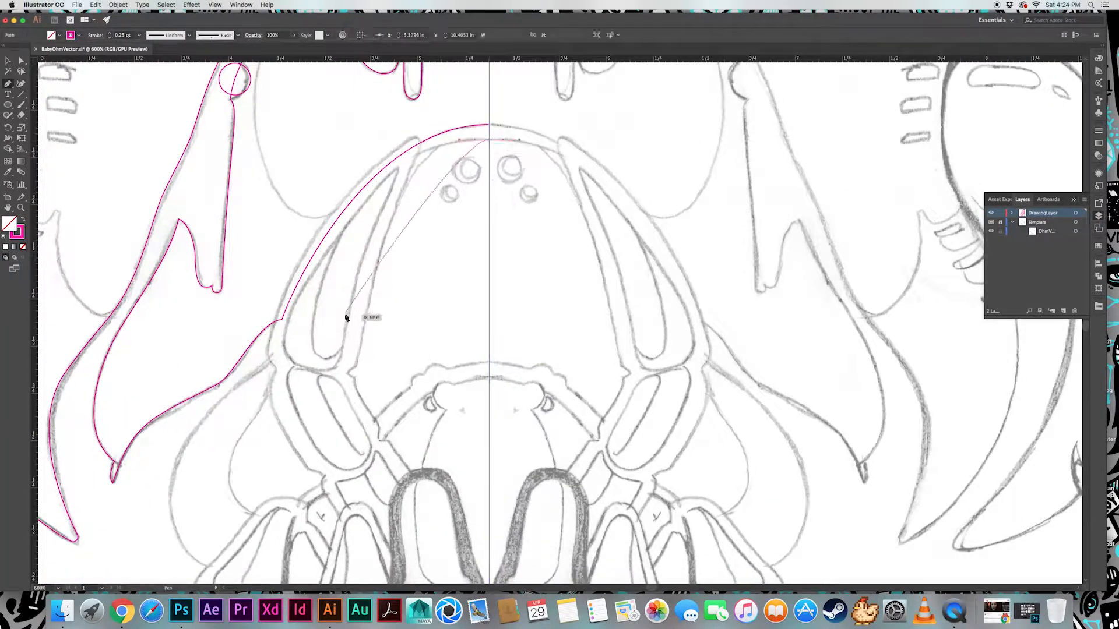
drag(332, 245, 250, 378)
key(super+space)
drag(218, 417, 228, 394)
key(Escape)
Trace the lower cheek lobe, cut across to the knuckles and curve up along the lip arch to the centre guide
scroll(452, 318, down, 5)
scroll(452, 318, left, 5)
drag(337, 325, 316, 390)
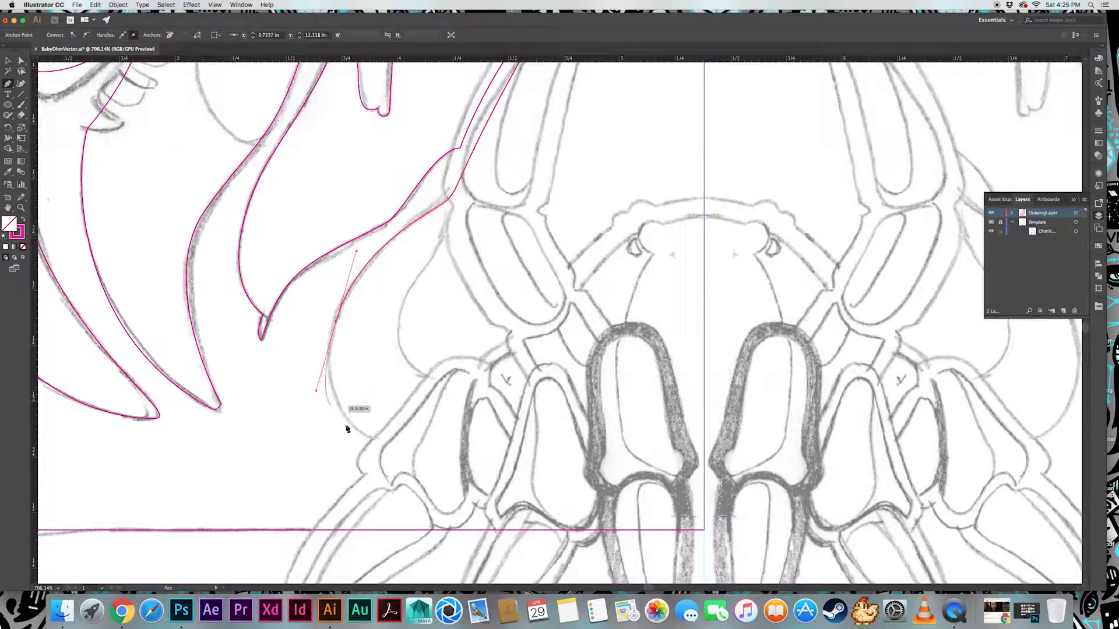
drag(382, 439, 428, 403)
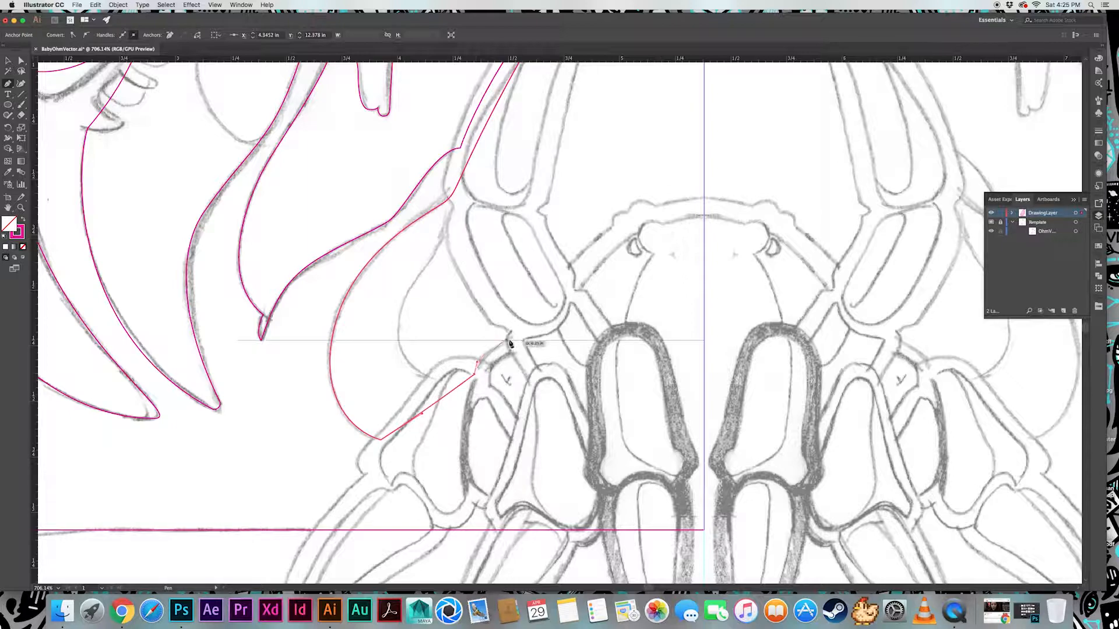
drag(513, 340, 545, 332)
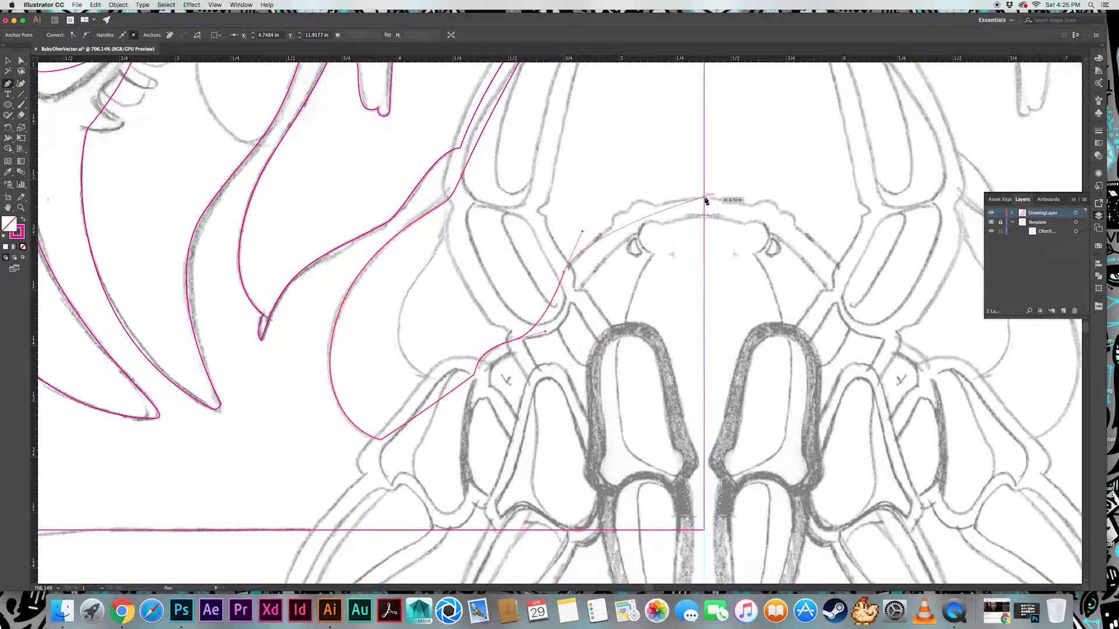
drag(704, 200, 756, 199)
Close the jaw path along the centre guide between the lip arch and its starting anchor, and deselect it
scroll(632, 294, up, 5)
scroll(632, 294, right, 2)
click(638, 394)
click(638, 133)
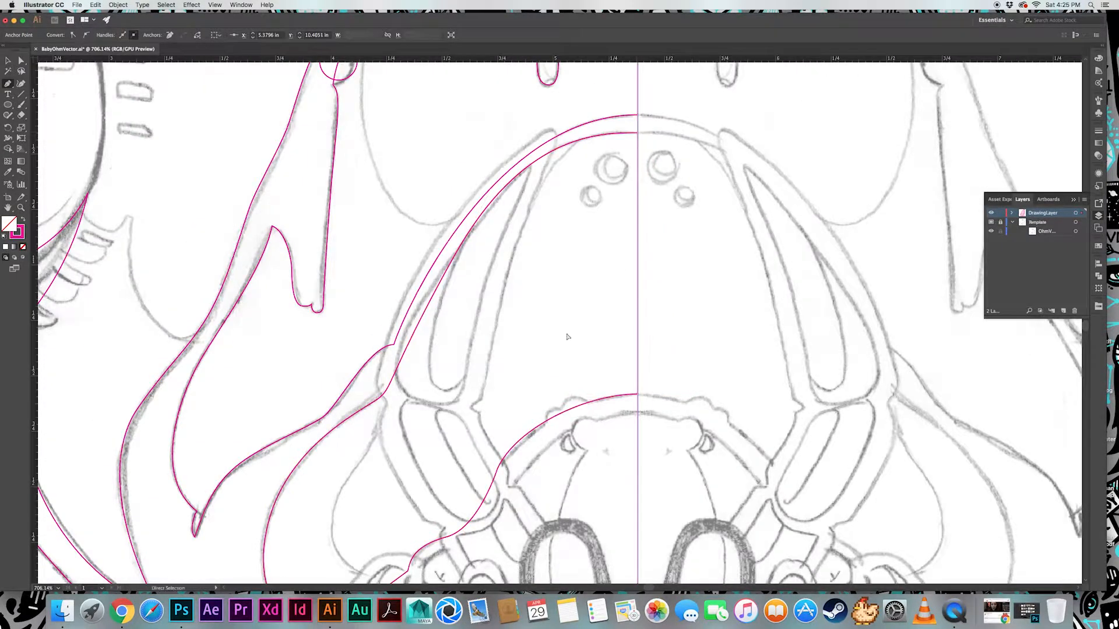
super+click(567, 338)
Draw two small circles side by side over the bumps on the lip arch's upper edge
scroll(567, 338, down, 4)
scroll(567, 338, right, 1)
mouse_move(551, 304)
mouse_down()
mouse_move(563, 315)
mouse_move(540, 321)
mouse_up()
super+click(476, 289)
drag(476, 289, 452, 252)
drag(439, 386, 410, 274)
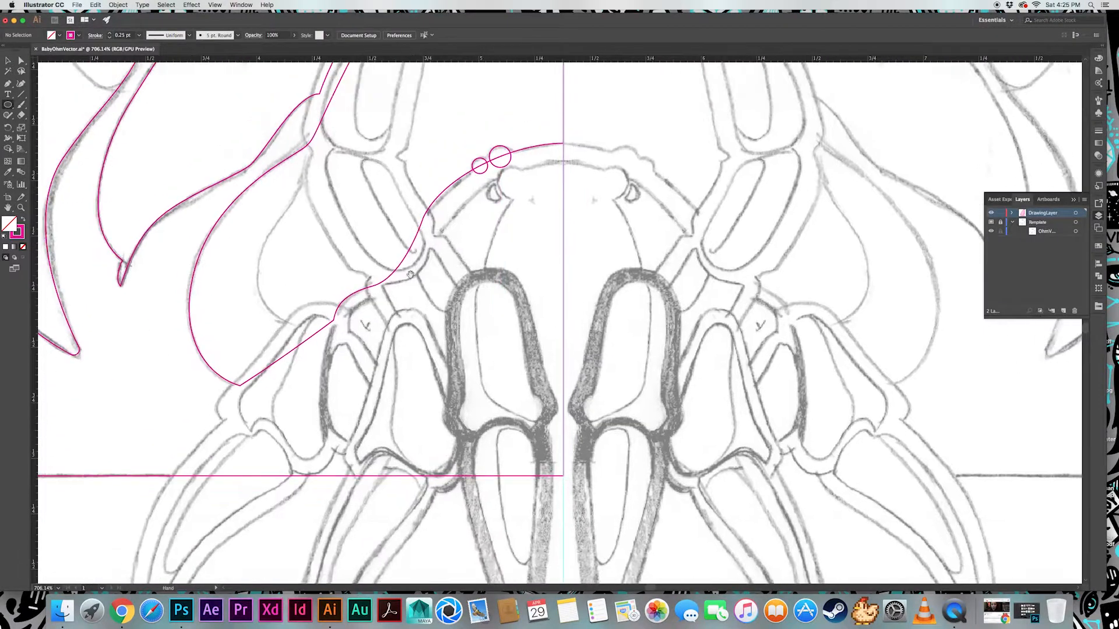
Copy circles onto the two bumps on the inner side of the left limb's joint and fit them to the sketch
scroll(411, 274, up, 5)
scroll(410, 275, left, 1)
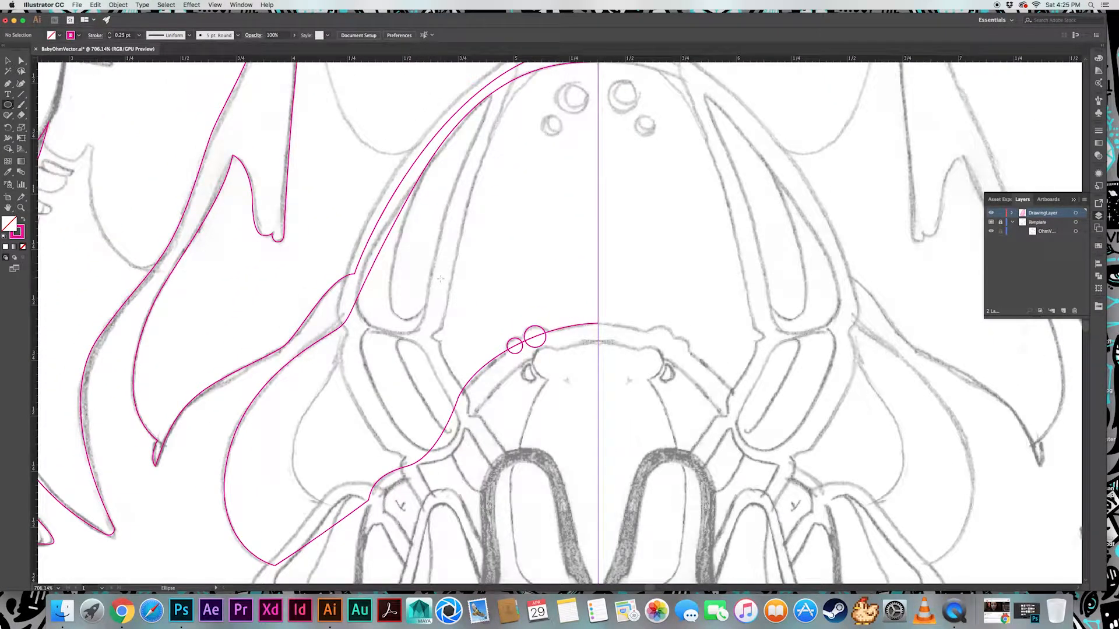
scroll(442, 278, left, 10)
scroll(441, 278, up, 3)
key(v)
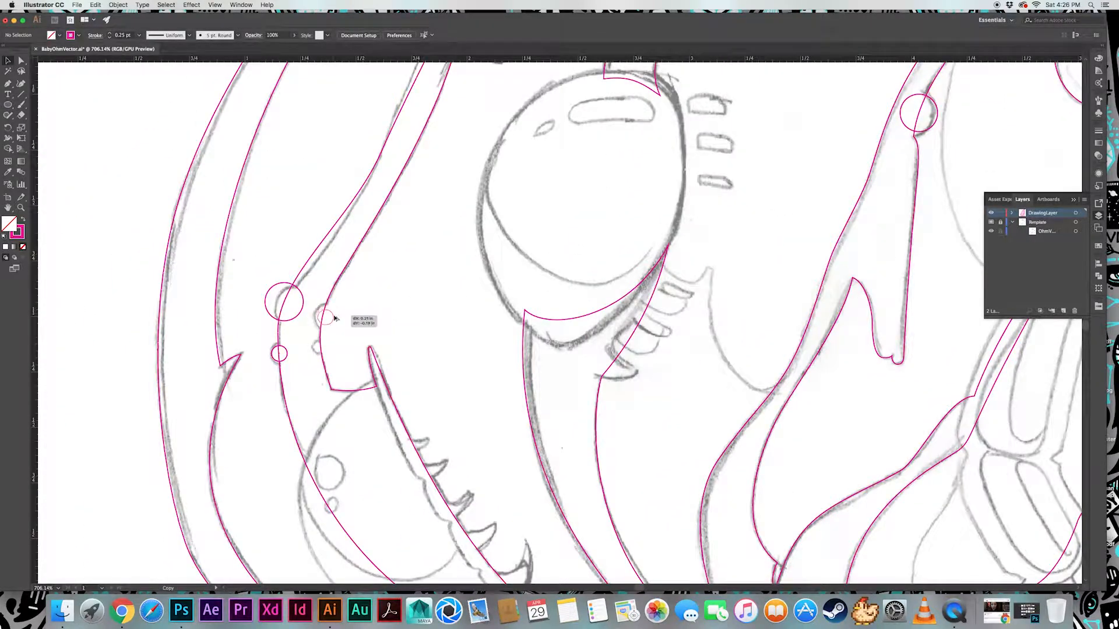
drag(335, 318, 335, 319)
drag(333, 309, 328, 359)
click(344, 318)
drag(334, 336, 330, 340)
click(344, 343)
Place a circle over the round bump beneath the lip arch
drag(720, 384, 492, 326)
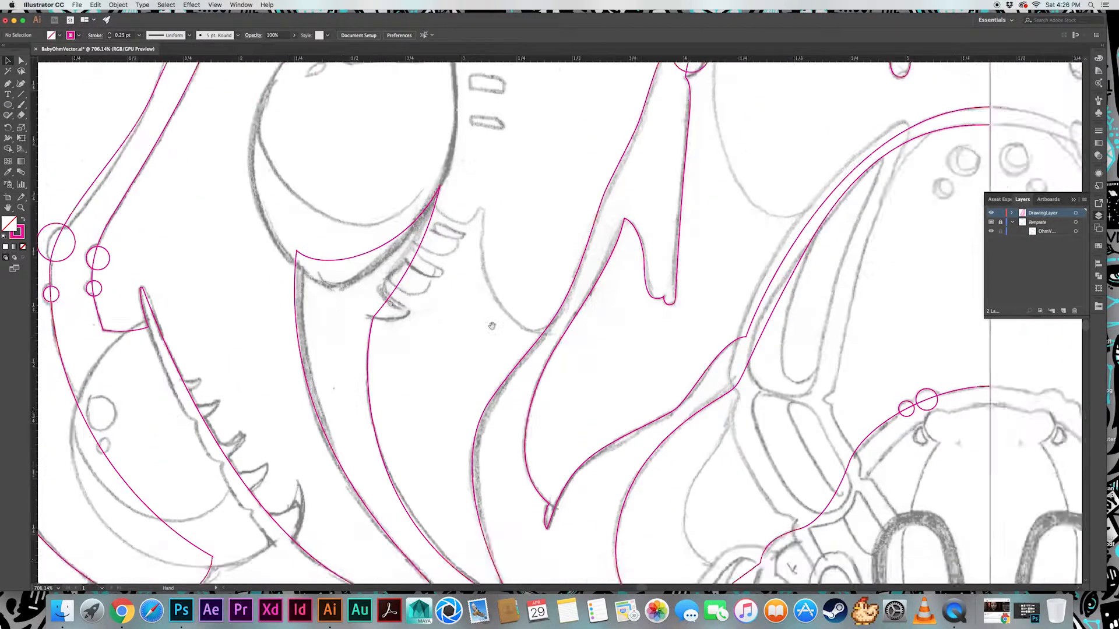
drag(932, 407, 539, 342)
drag(540, 345, 475, 342)
click(502, 360)
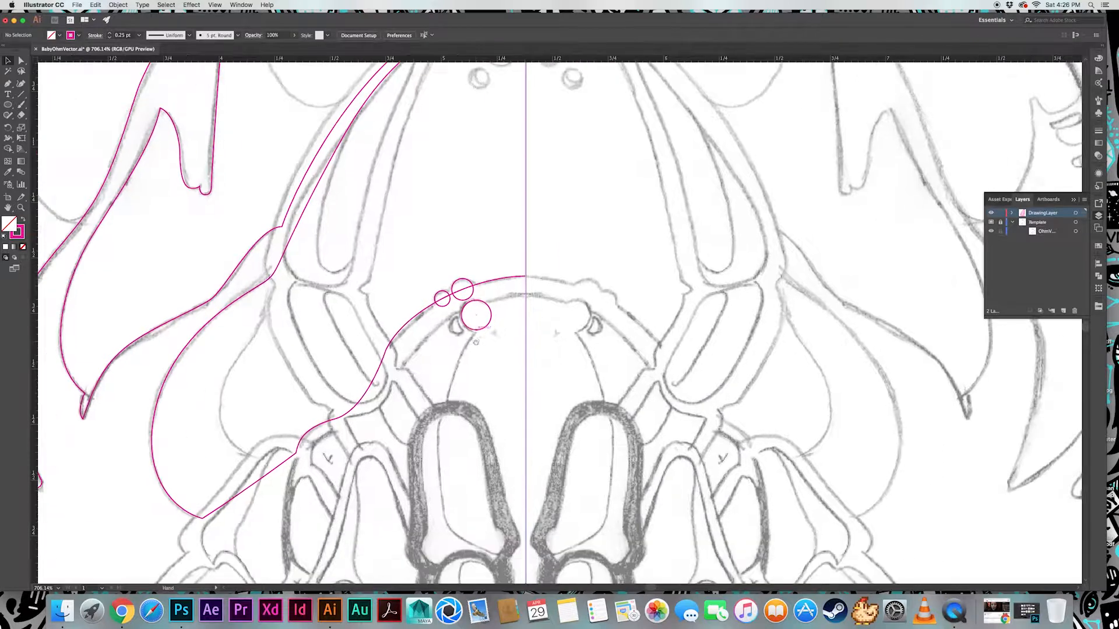
Trace the lip arch's lower edge from the centre guide through the circle and down around the knuckle
drag(526, 296, 484, 296)
click(474, 310)
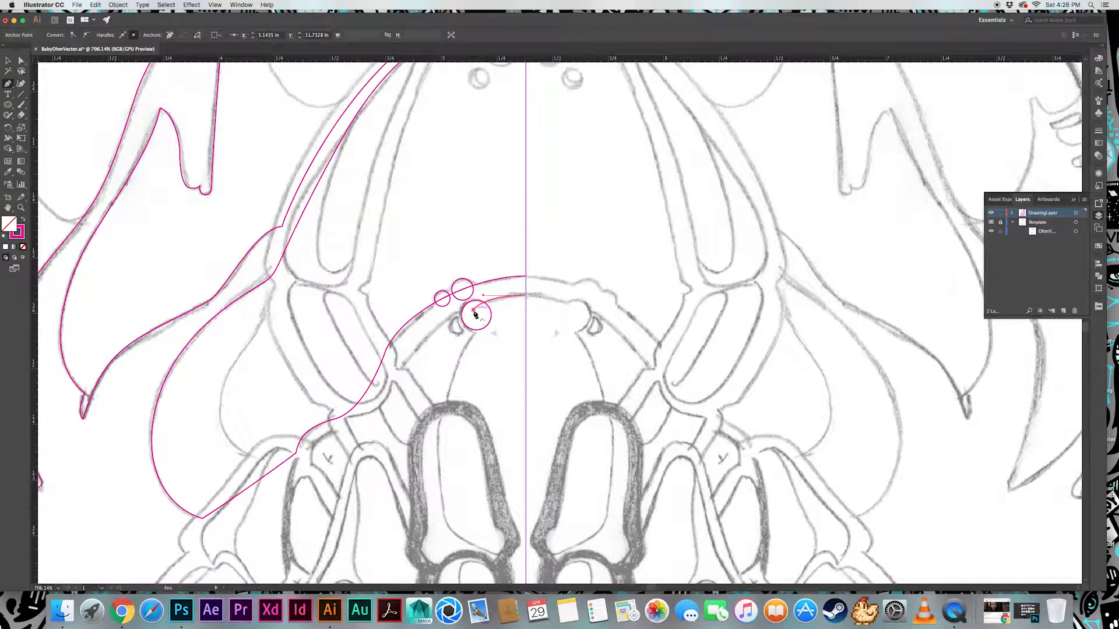
drag(397, 379, 467, 278)
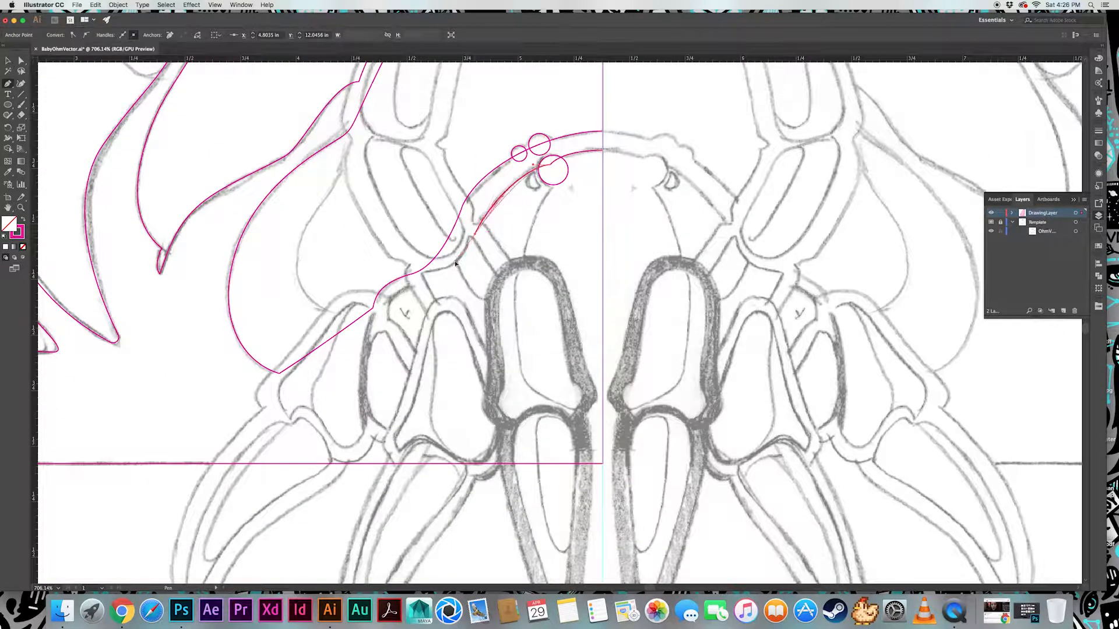
drag(385, 298, 380, 348)
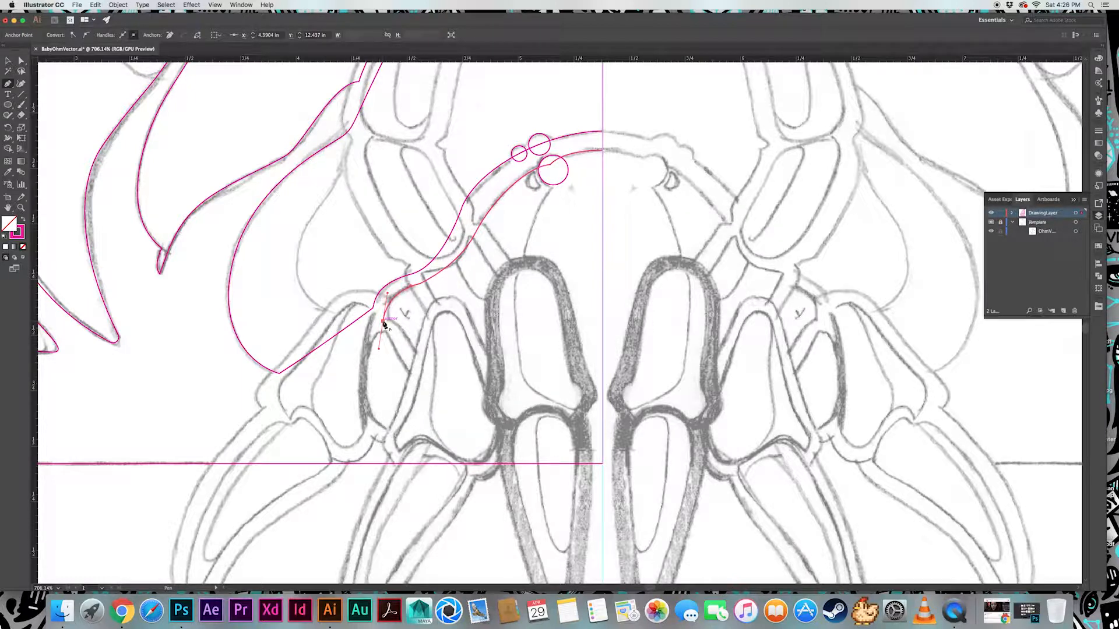
Run rough straight segments across the fingers to the centre guide, close the mouth path at its start and deselect it
click(450, 321)
click(534, 278)
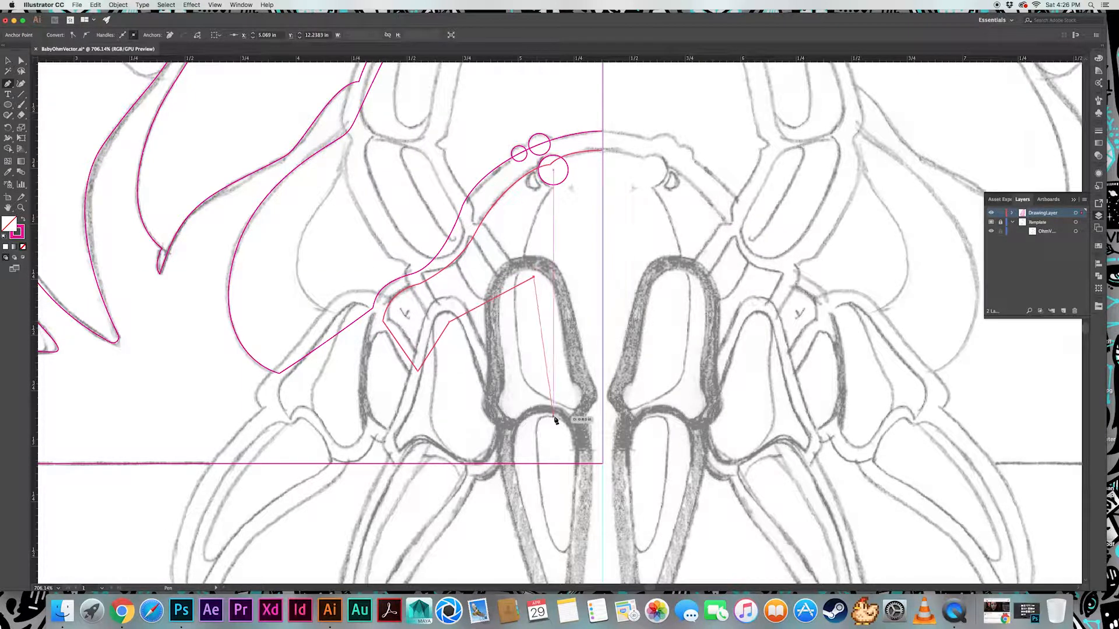
click(553, 416)
drag(602, 438, 604, 429)
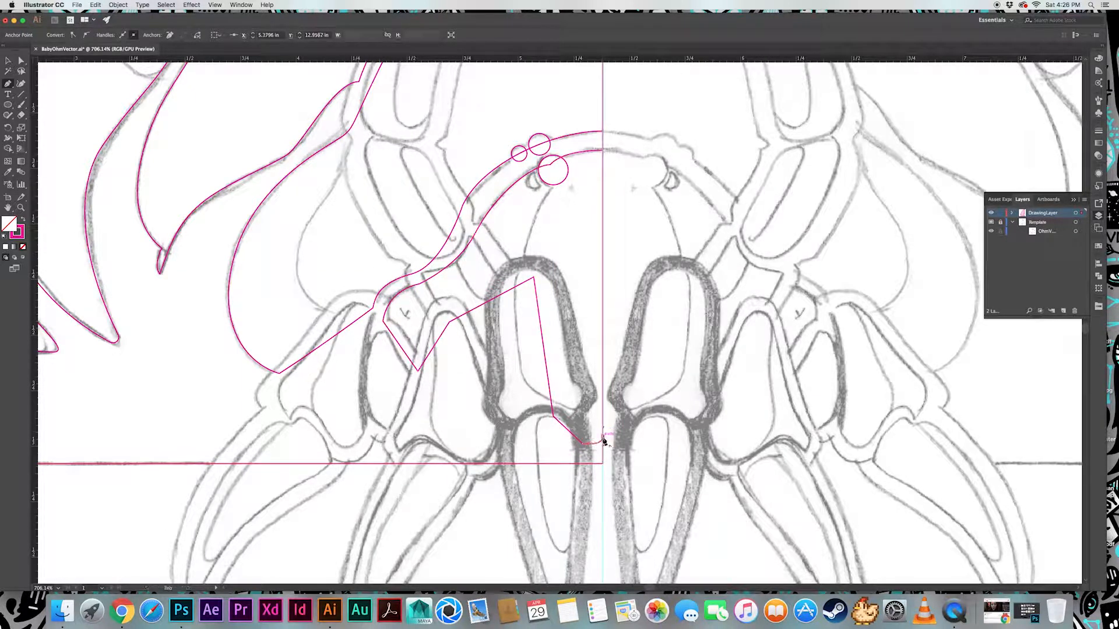
click(603, 150)
key(super+shift+a)
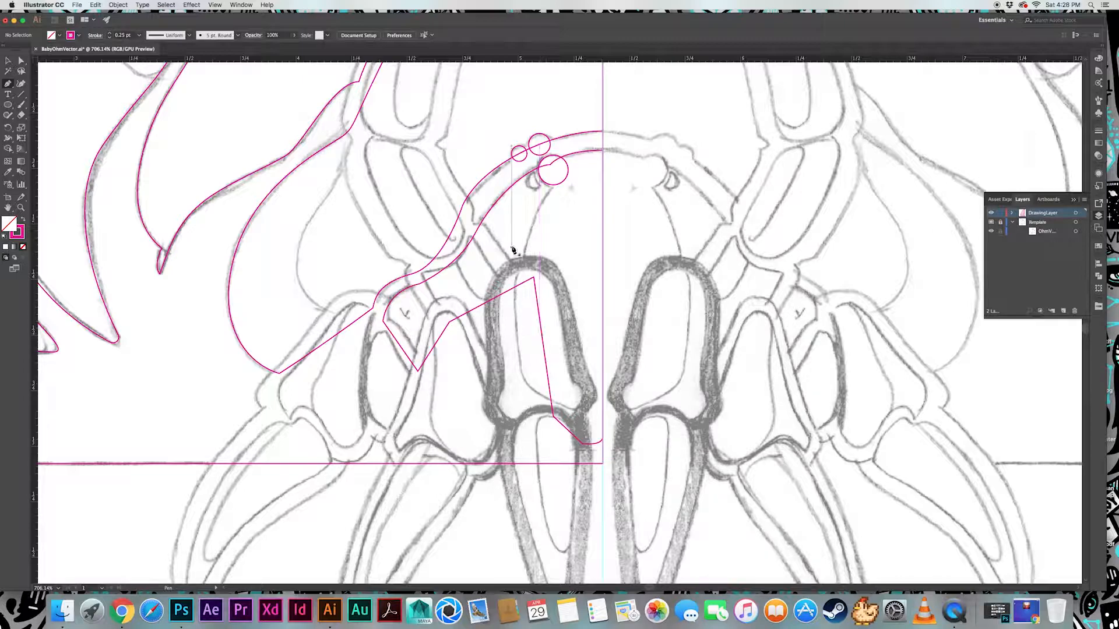
Round the path's corner at the side notch of the nose arch and deselect it
drag(512, 250, 563, 579)
drag(529, 282, 500, 275)
drag(500, 233, 513, 577)
key(a)
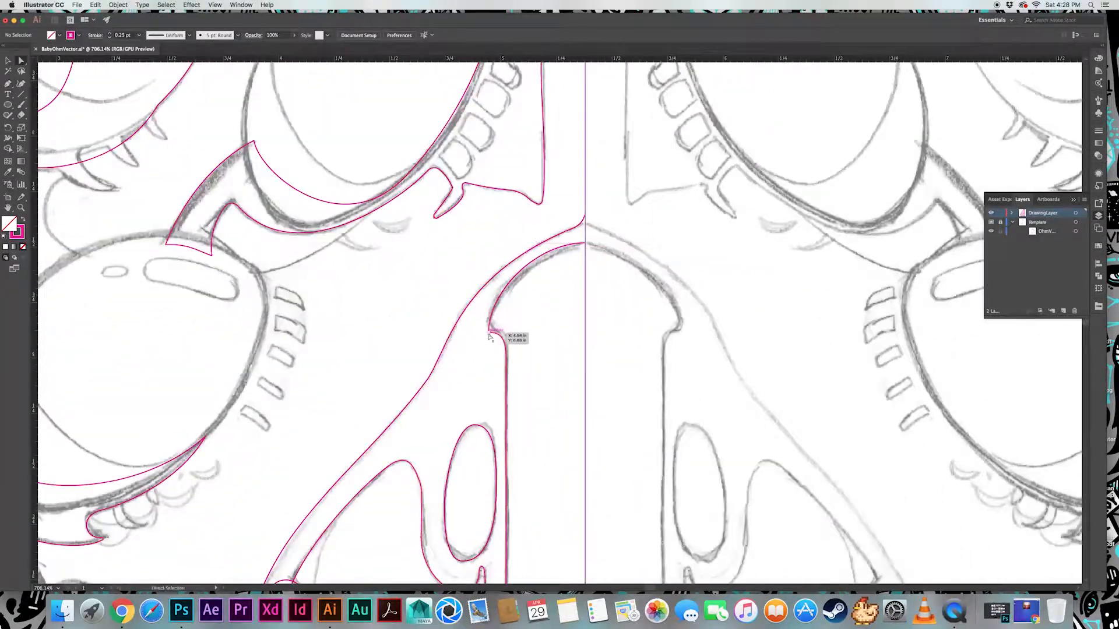
click(489, 332)
drag(496, 326, 517, 305)
key(super+shift+a)
Enlarge the circle over the cheek's round bump to fit the sketch
drag(553, 403, 524, 268)
drag(438, 262, 655, 92)
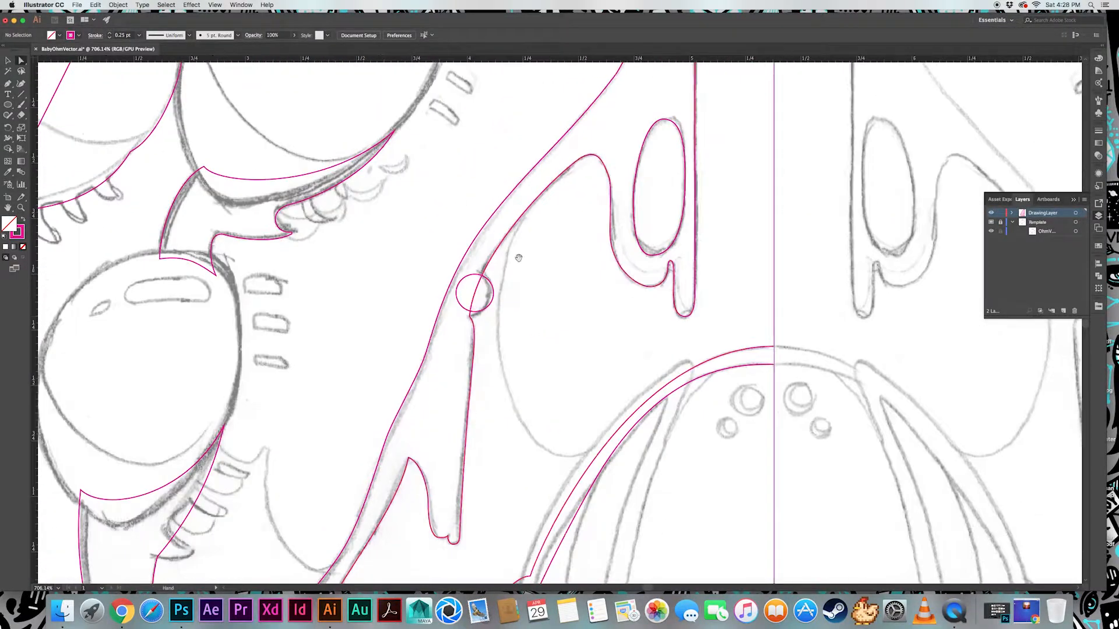
key(v)
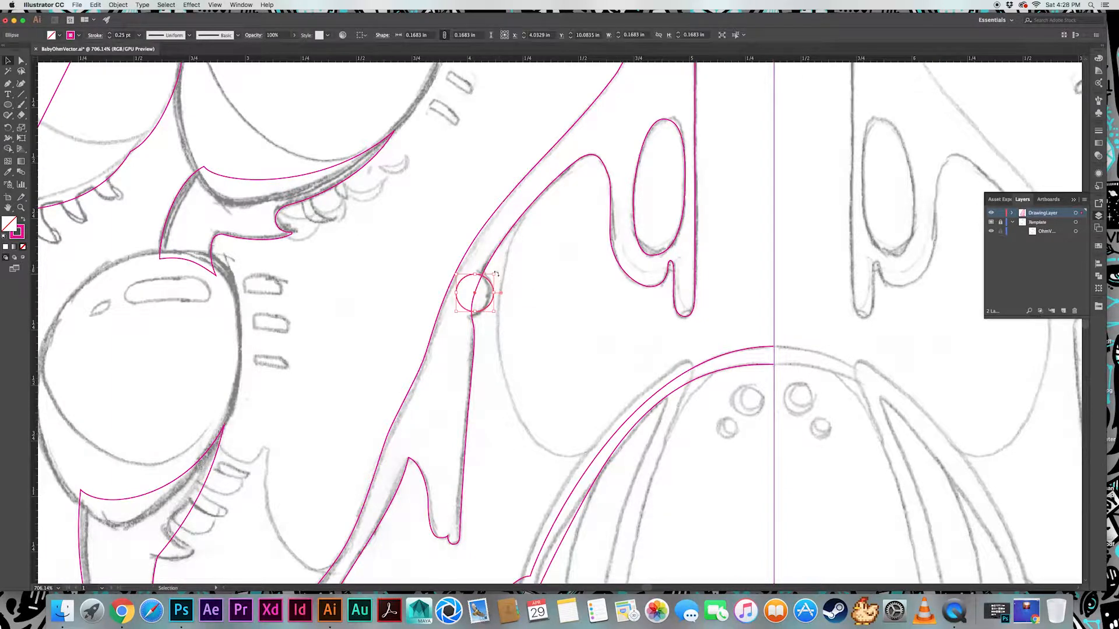
drag(493, 295, 555, 211)
Round the path's corner at the cheek flap's pointed lower tip
key(a)
click(425, 382)
drag(425, 385, 501, 154)
click(472, 344)
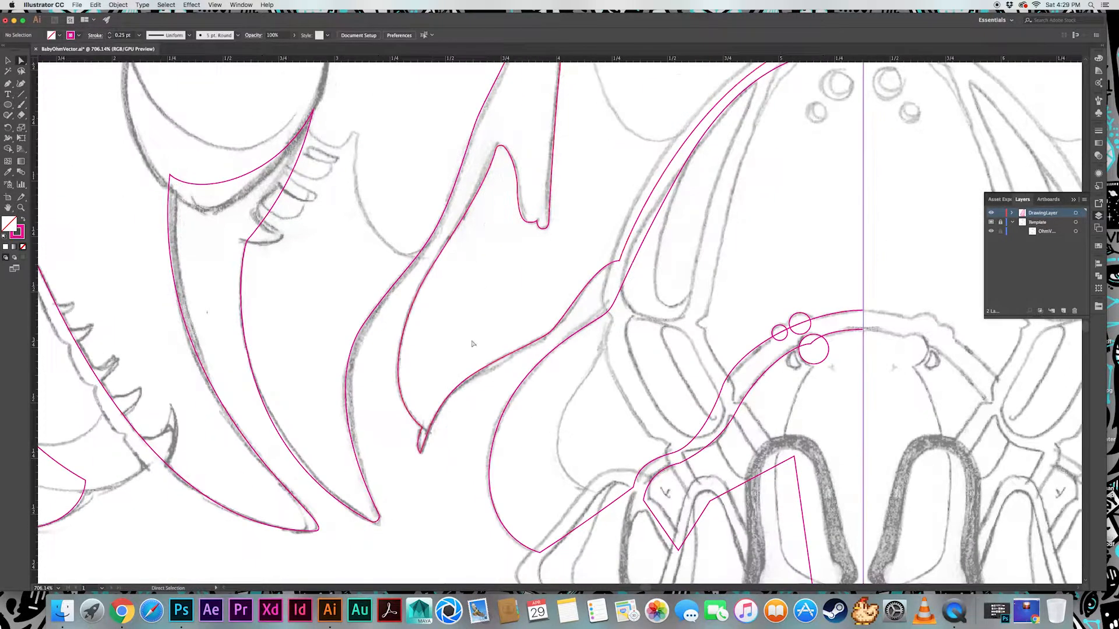
click(421, 429)
drag(409, 441, 432, 459)
click(553, 336)
drag(562, 289, 488, 377)
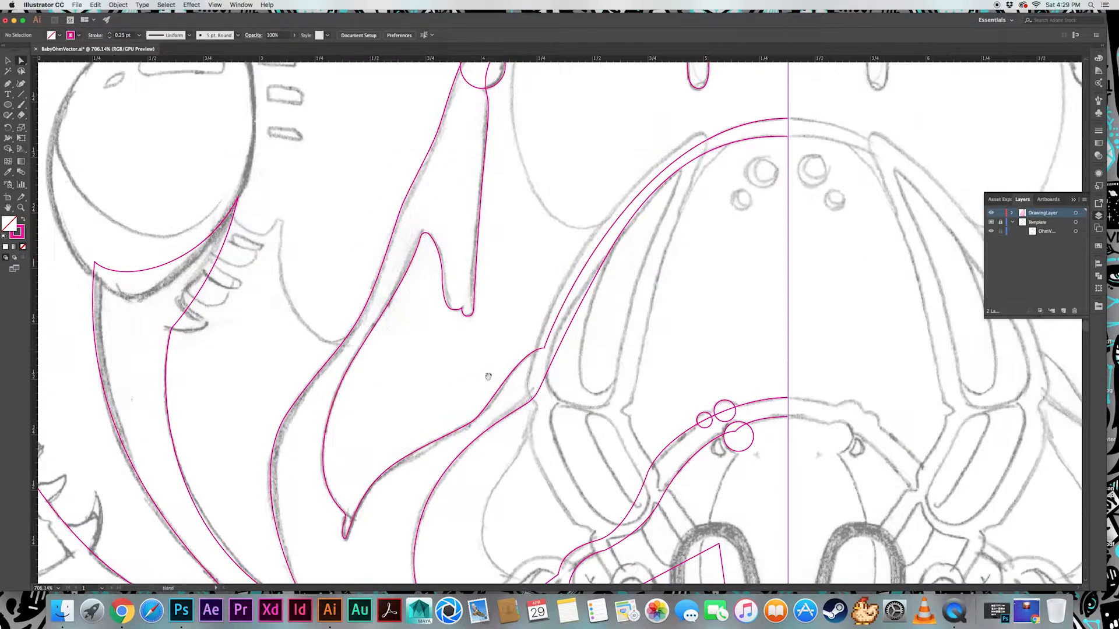
Round the limb outline's corner just below the joint's two inner circles
drag(317, 192, 564, 337)
drag(814, 65, 532, 350)
drag(555, 74, 679, 64)
drag(350, 524, 522, 211)
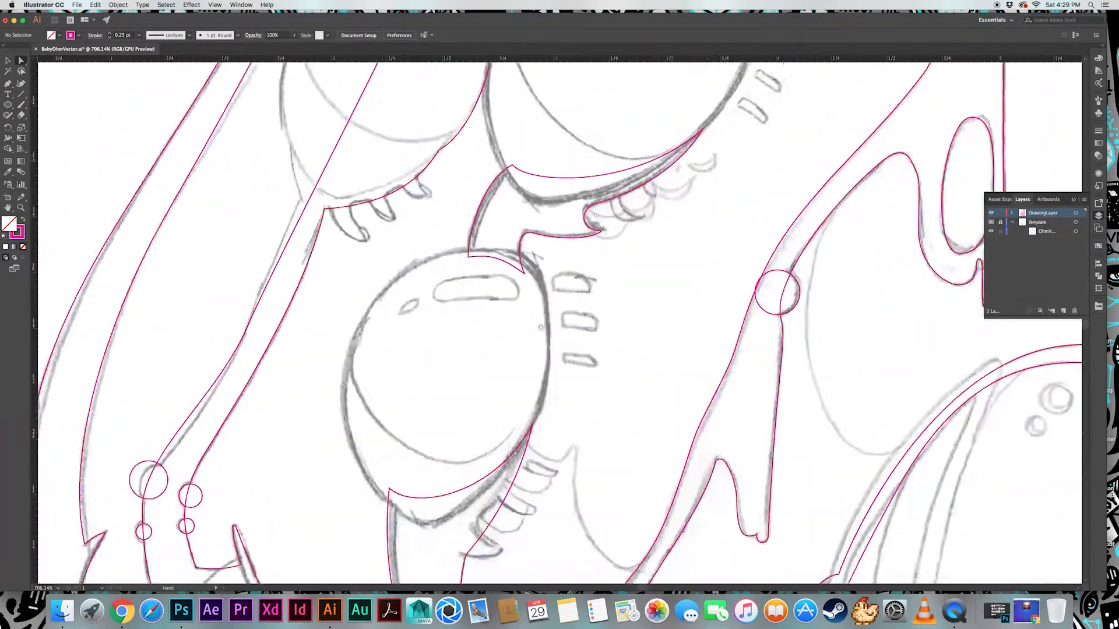
drag(447, 507, 490, 313)
click(252, 366)
drag(382, 449, 377, 366)
click(376, 366)
Round the notch corners on the outer limb's inner edge with a radius of about 0.02 in
drag(579, 438, 457, 254)
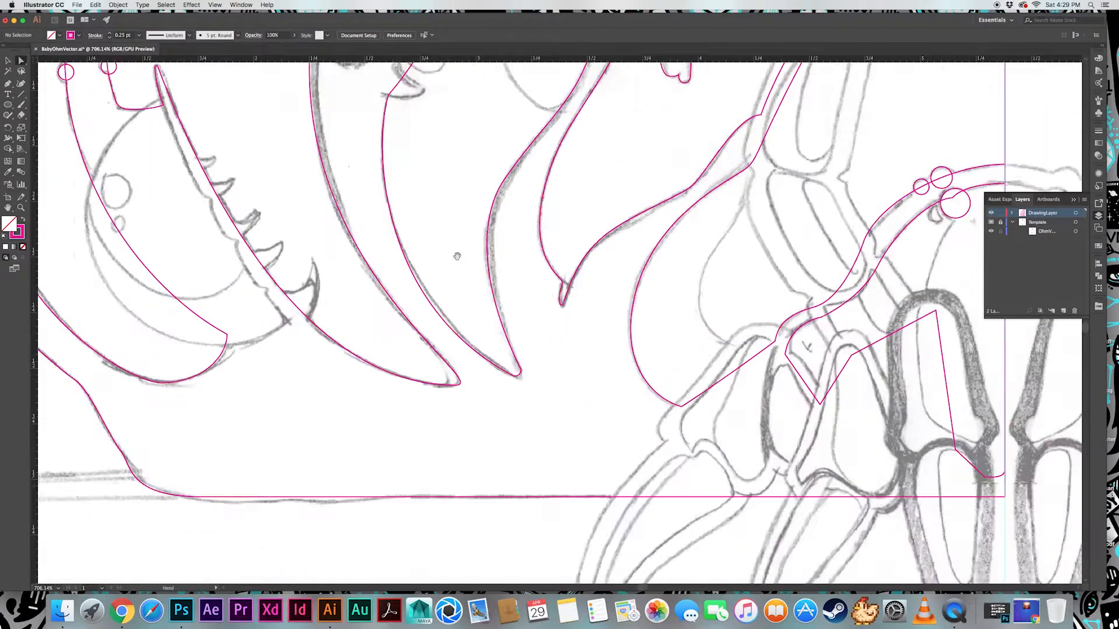
drag(154, 130, 395, 337)
click(264, 278)
click(246, 288)
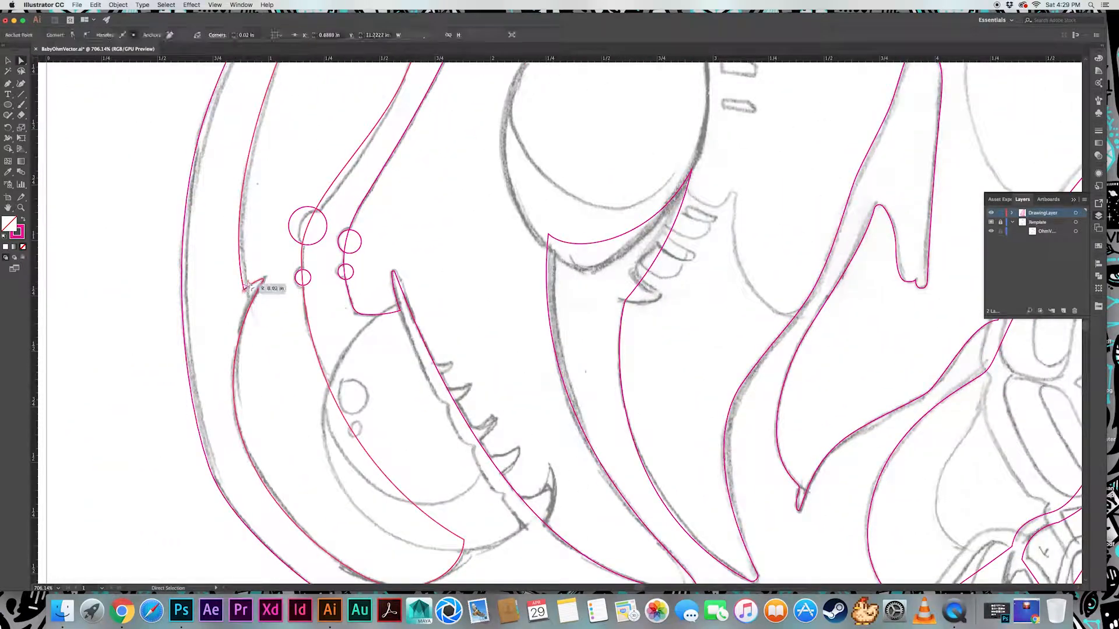
click(272, 290)
Round the limb outline's corner where it meets the toothed underside of the upper left eye
drag(604, 200, 253, 560)
drag(631, 84, 390, 412)
mouse_move(462, 263)
mouse_down()
mouse_move(425, 360)
mouse_move(661, 119)
mouse_up()
mouse_move(117, 467)
mouse_down()
mouse_move(397, 188)
mouse_move(401, 296)
mouse_up()
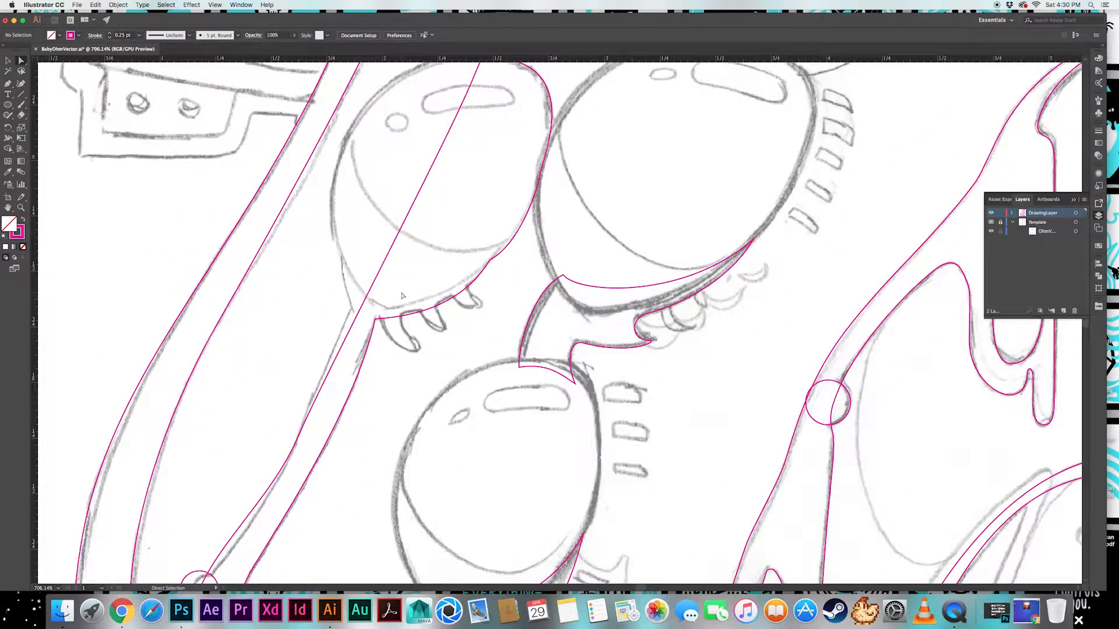
click(376, 318)
click(305, 352)
Try to cut the large circle on the limb joint's outer edge with the Shape Builder, then undo it
drag(303, 354, 387, 89)
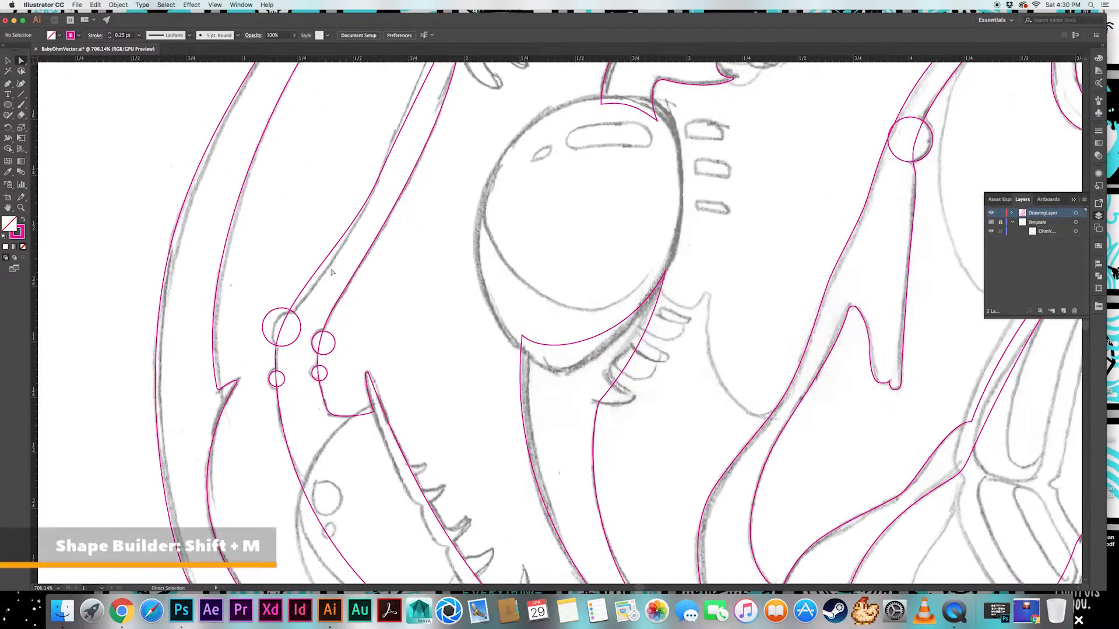
key(v)
click(295, 303)
key(shift+m)
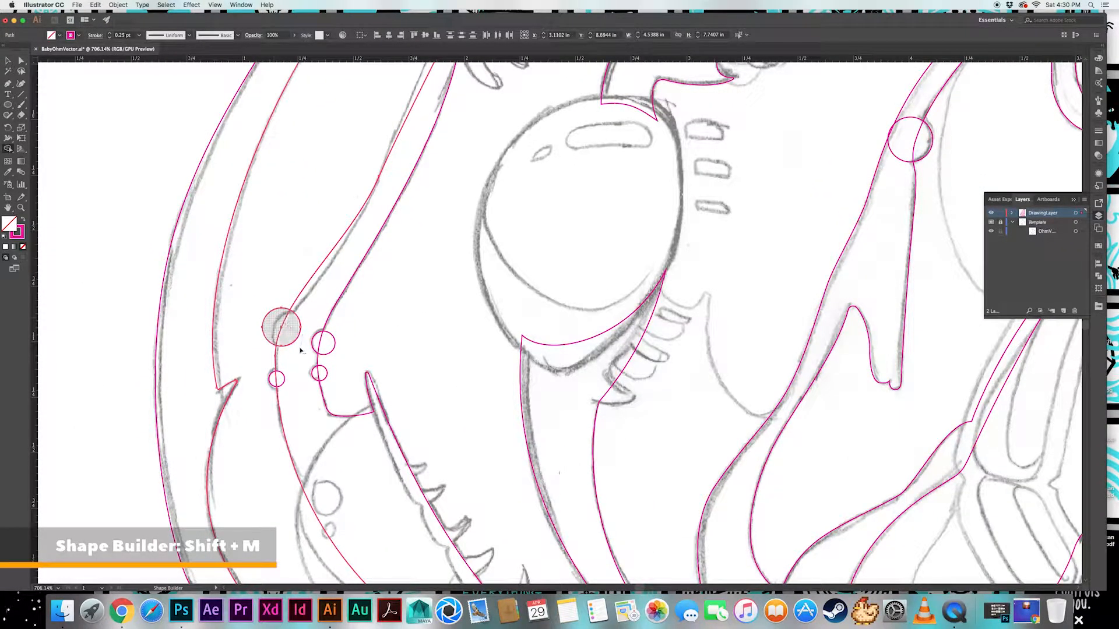
alt+click(309, 335)
key(super+z)
Merge the large circle on the joint's outer edge into the limb outline with the Shape Builder
key(v)
click(272, 288)
key(super+minus)
key(super+minus)
key(super+minus)
drag(482, 235, 444, 243)
click(404, 328)
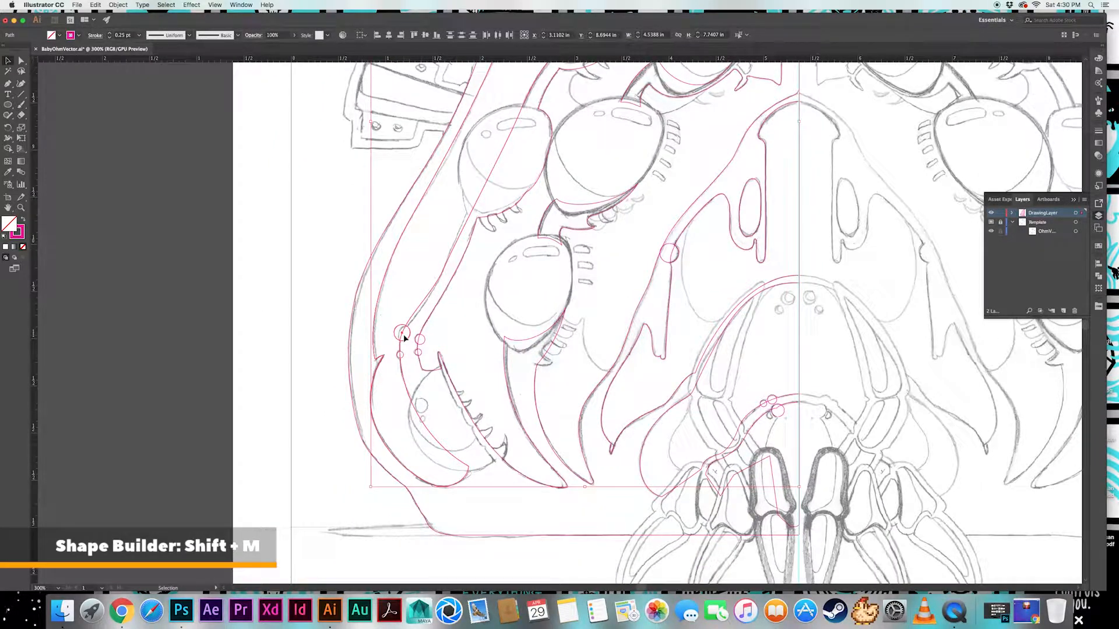
key(shift+m)
click(400, 355)
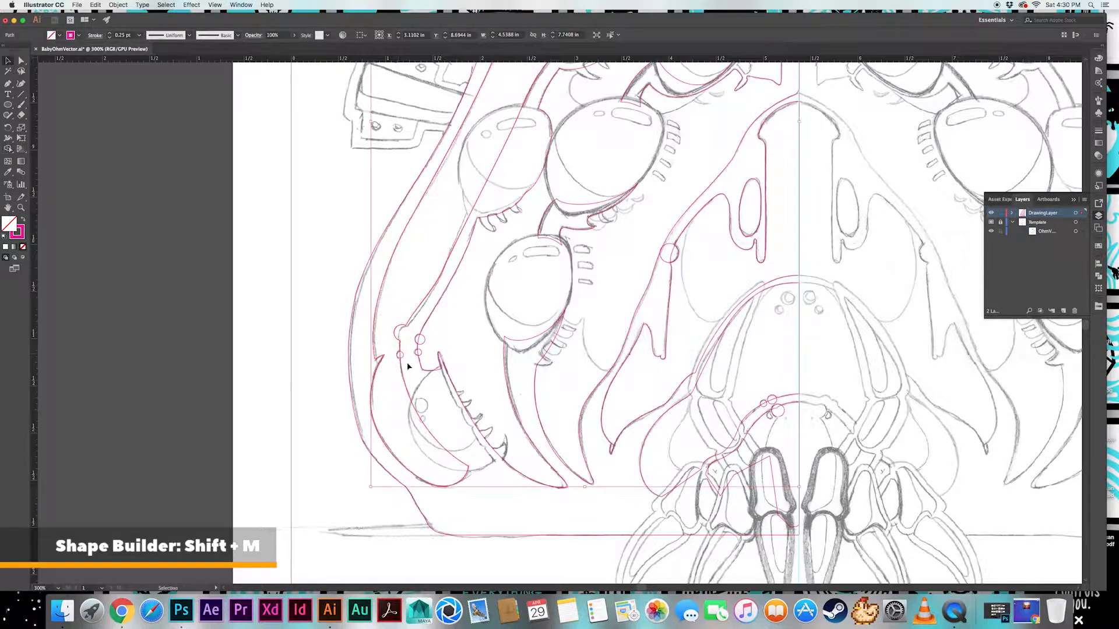
Merge the small circle below it into the limb's outer outline as a bump, removing the leftover inner segments
key(super+=)
key(super+=)
key(super+=)
drag(351, 344, 378, 261)
key(v)
click(402, 312)
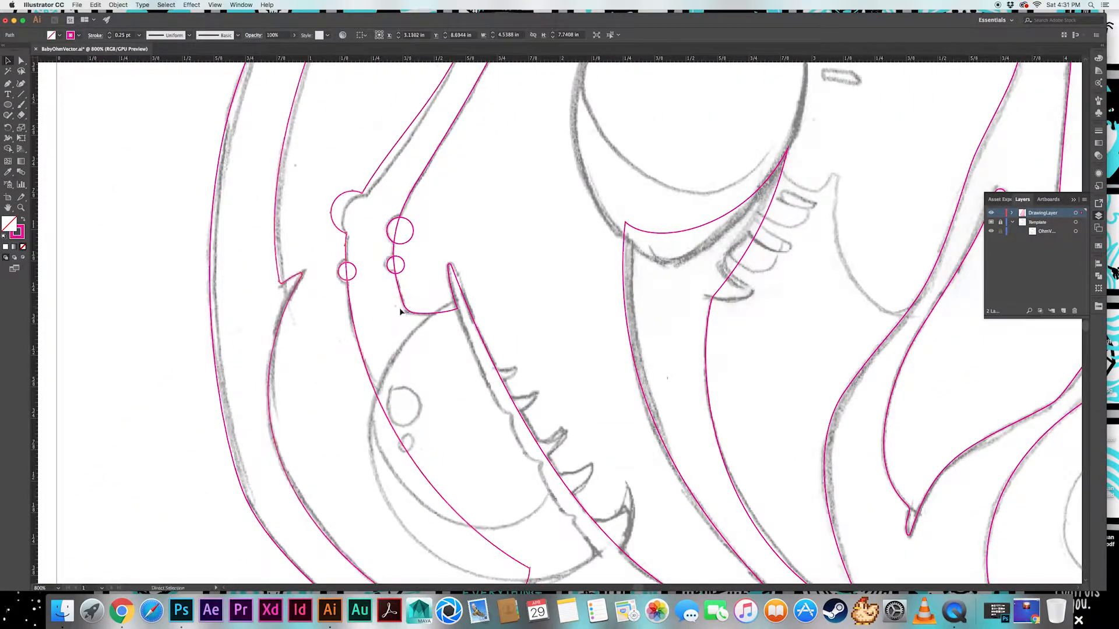
click(358, 272)
key(Delete)
key(a)
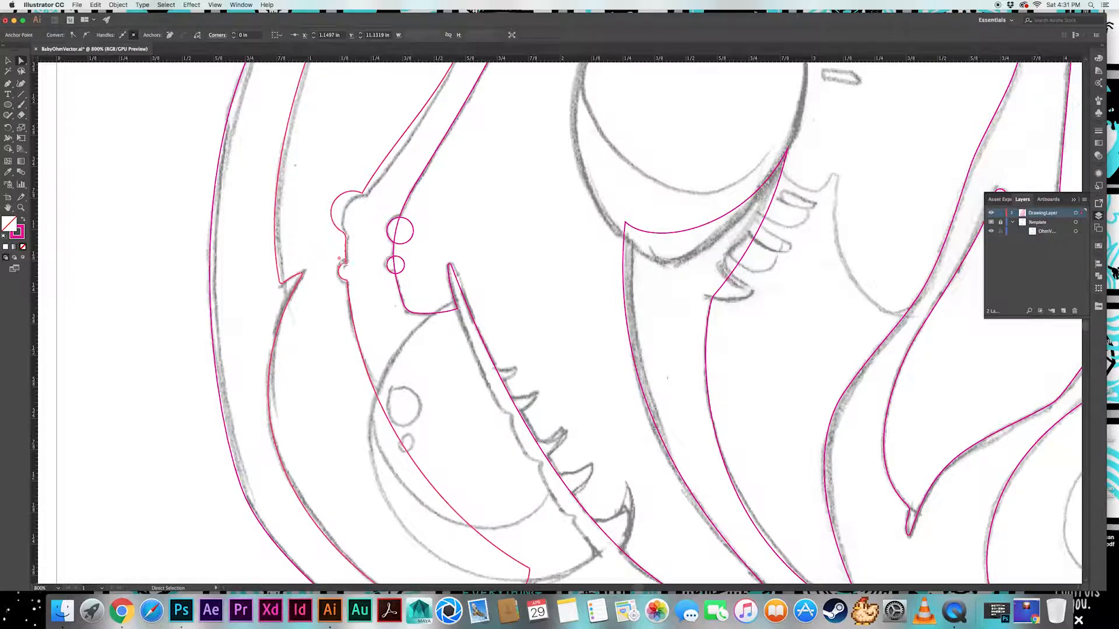
Draw a closed pointed crescent along the lower left edge of the outer eye above the jointed limb
scroll(350, 285, down, 10)
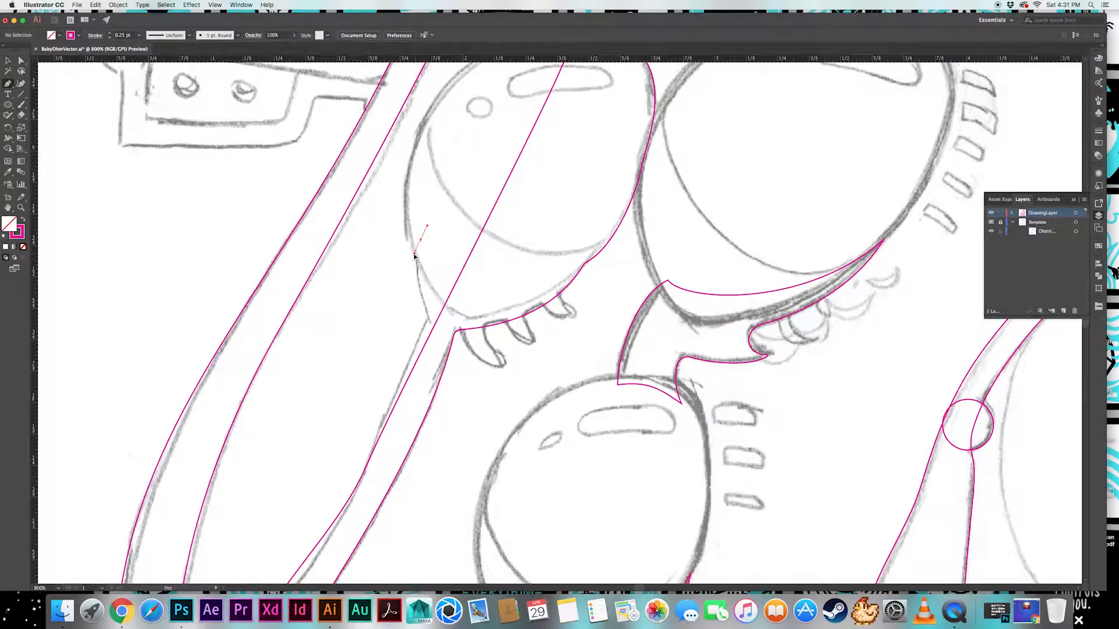
drag(442, 332, 475, 359)
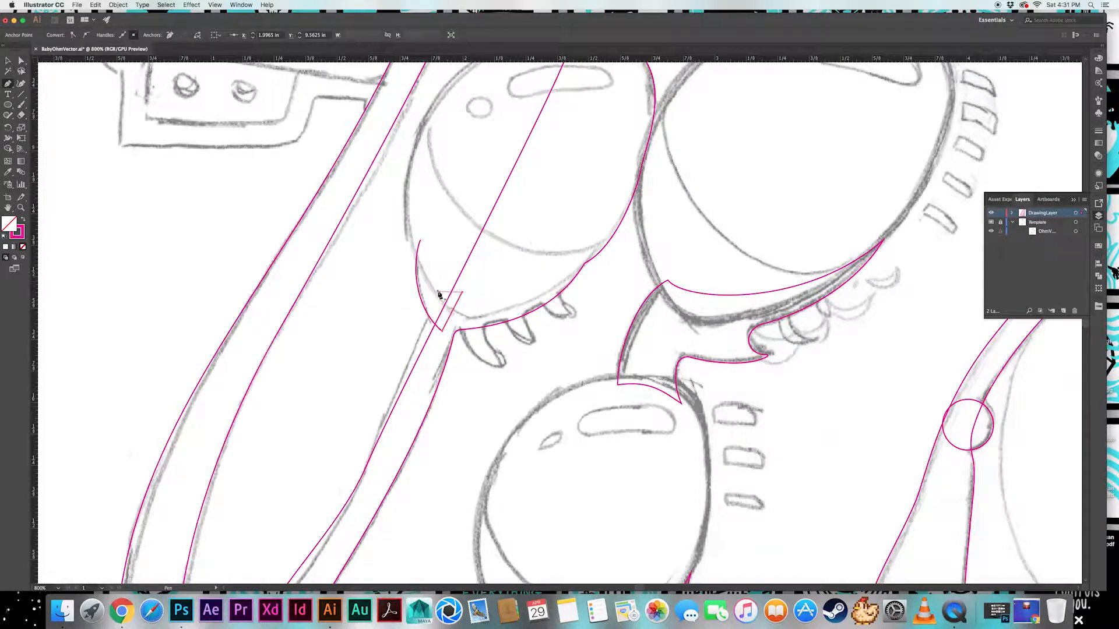
drag(420, 240, 419, 205)
key(v)
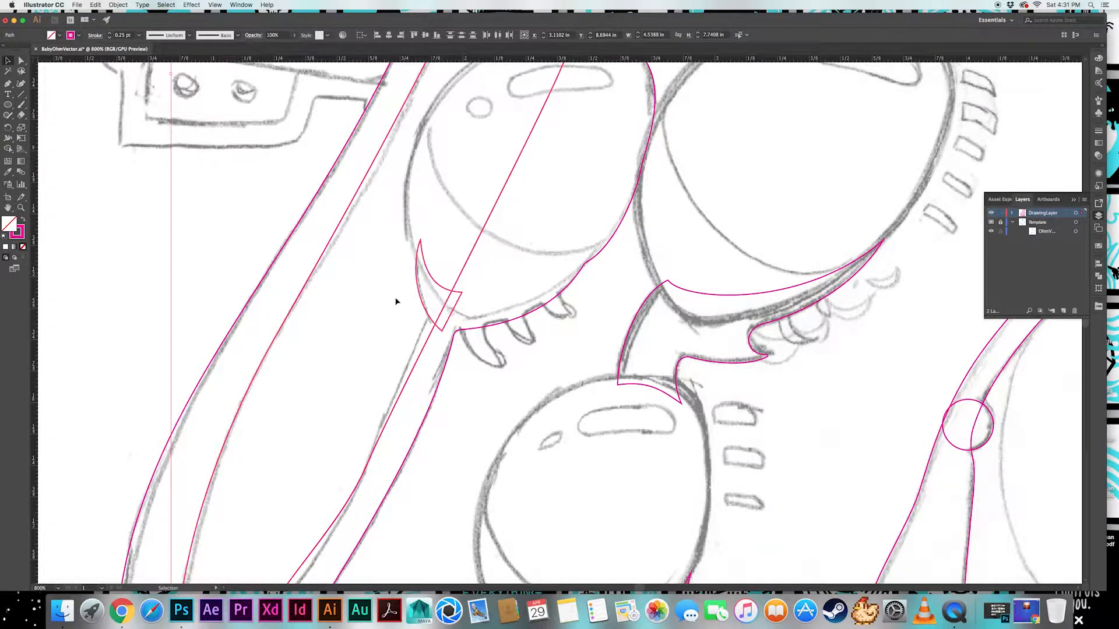
Merge the crescent into the limb outline with the Shape Builder, removing the overlapping segments where the limb meets the eye
mouse_move(395, 302)
mouse_down()
mouse_move(449, 315)
mouse_move(487, 268)
mouse_up()
key(shift+m)
key(v)
click(389, 329)
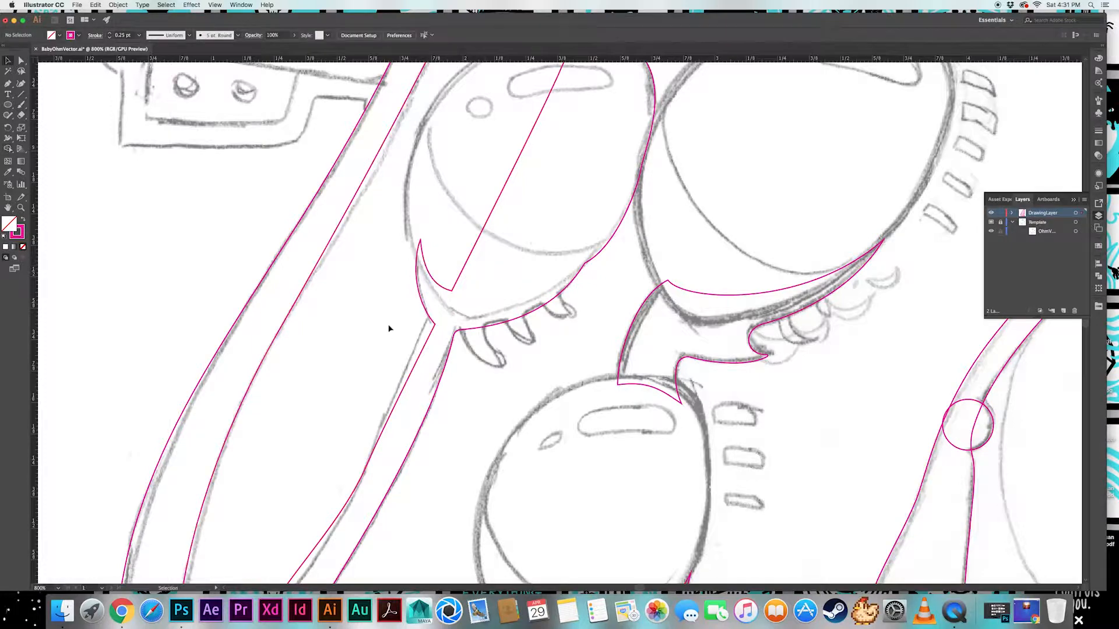
click(436, 325)
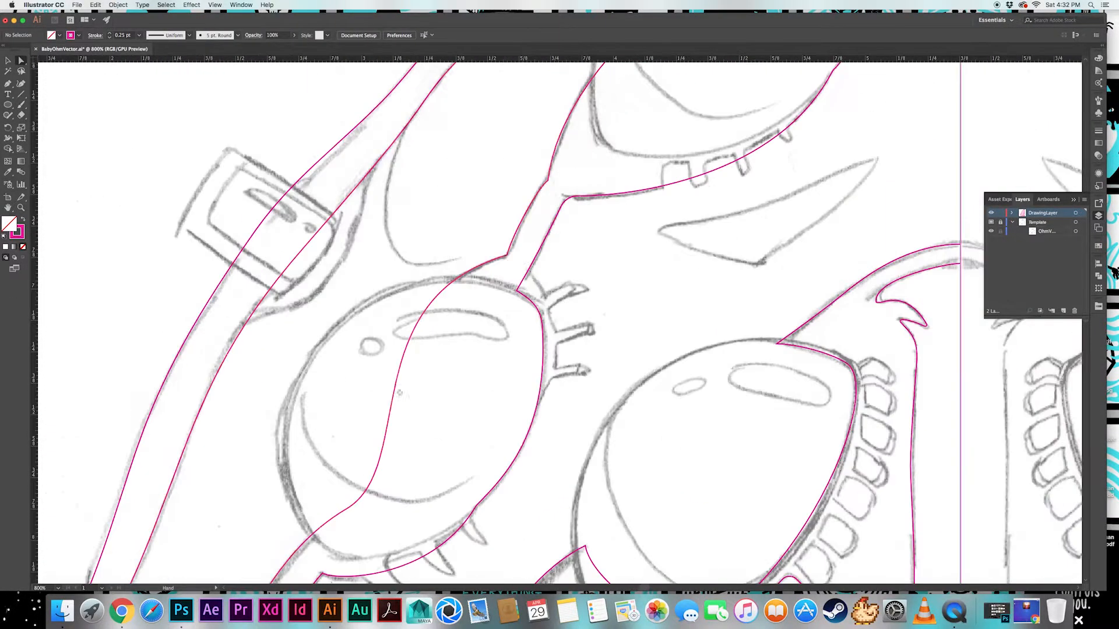
Draw the largest hooked tooth as a closed path under the next outer eye up the limb
click(508, 253)
click(488, 240)
drag(410, 531, 441, 298)
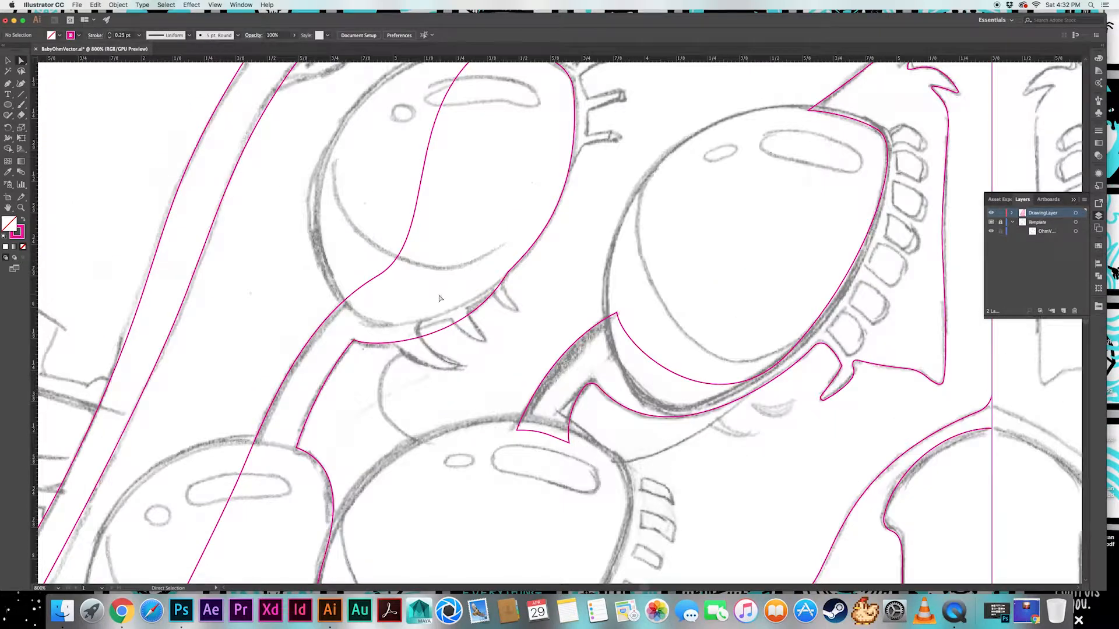
click(415, 321)
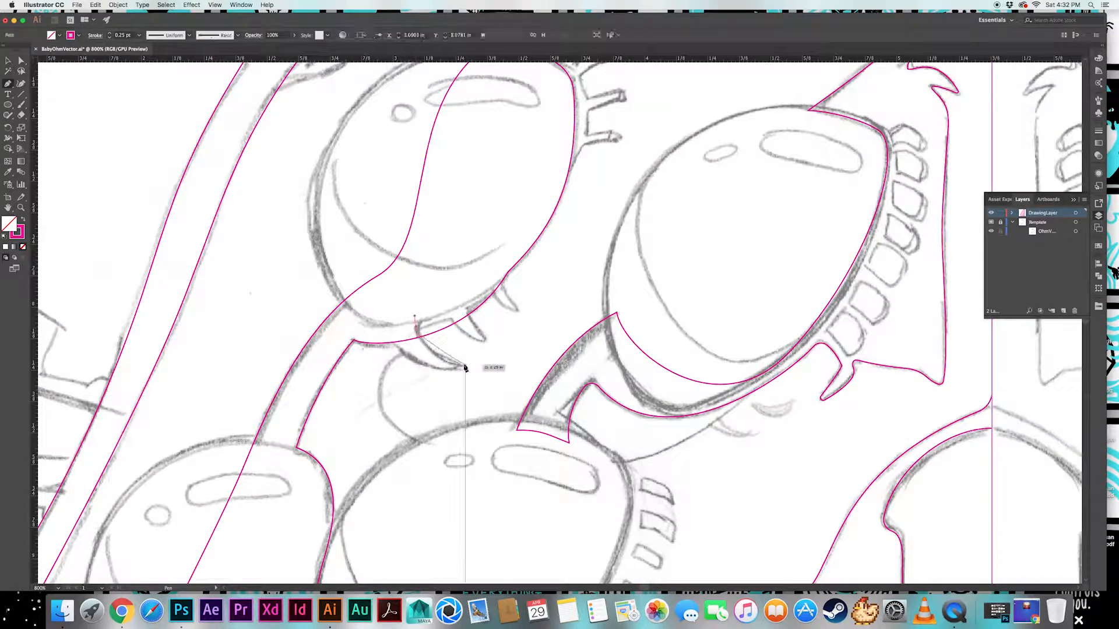
click(464, 366)
mouse_move(387, 337)
mouse_down()
mouse_move(367, 305)
mouse_move(430, 375)
mouse_move(399, 281)
mouse_up()
click(388, 337)
click(416, 327)
super+click(409, 306)
Try to merge the first hooked tooth into the eye's lower outline with the Shape Builder
key(b)
key(v)
key(shift+m)
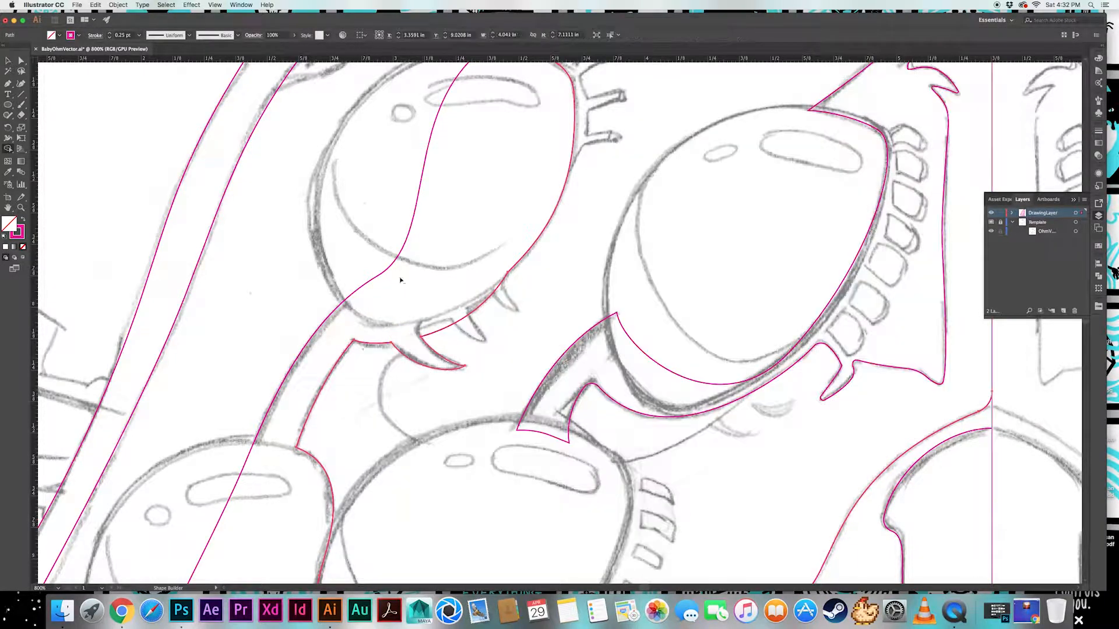
key(v)
Duplicate the hooked tooth twice along the eye's underside, scaling and placing the smaller copies over the sketched teeth
click(421, 304)
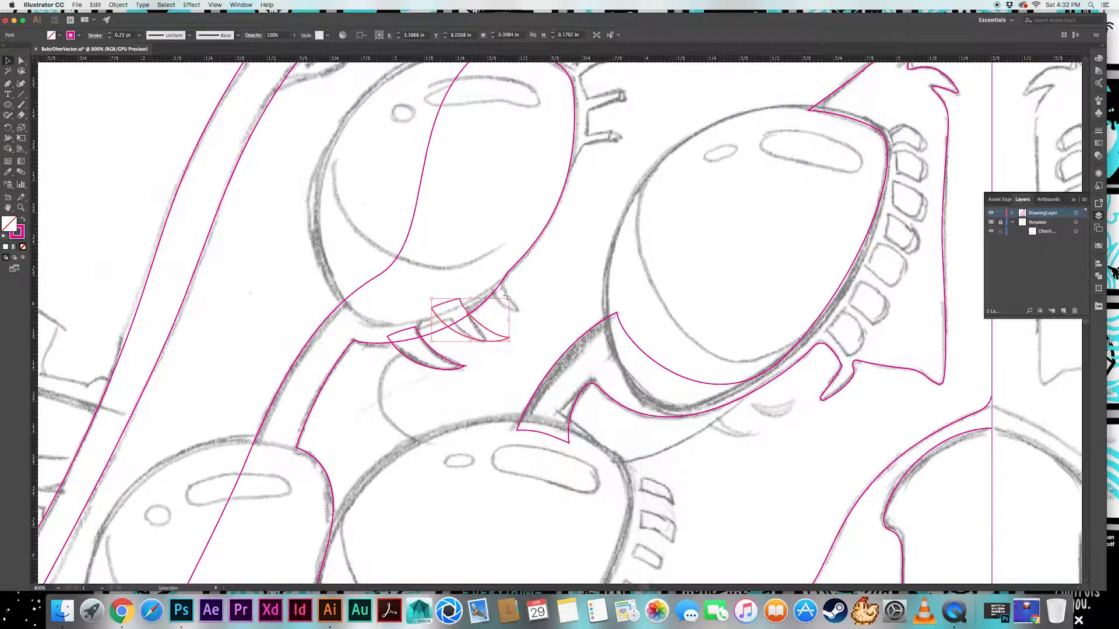
click(493, 334)
mouse_move(474, 323)
mouse_down()
mouse_move(524, 286)
mouse_move(488, 337)
mouse_up()
click(501, 309)
click(524, 287)
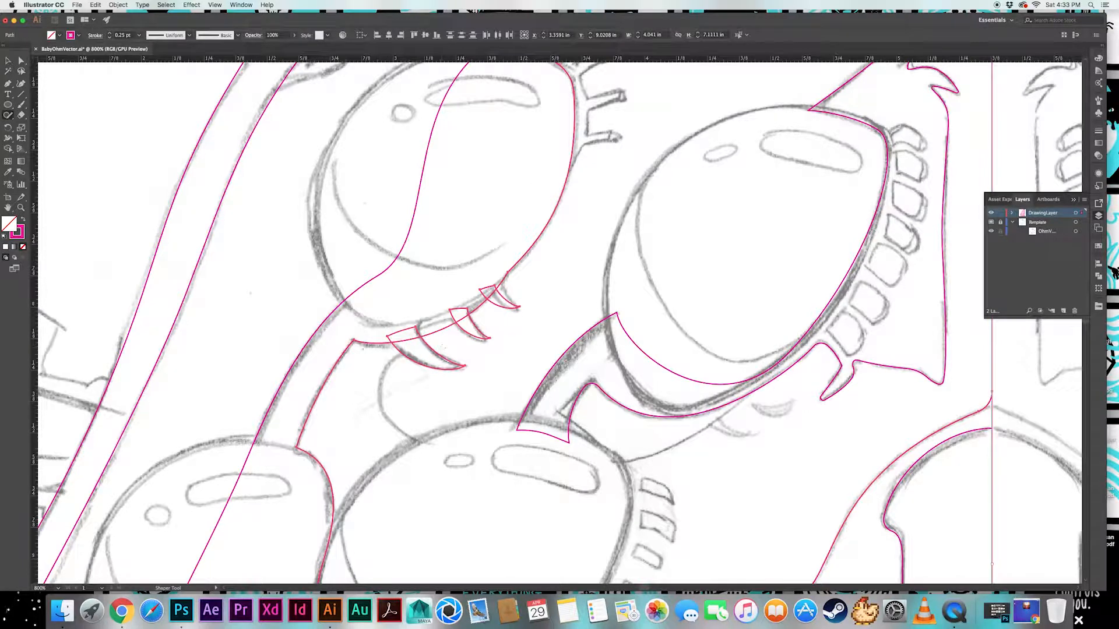
Merge the three hooked teeth into the eye's lower outline with the Shape Builder
key(shift+m)
drag(397, 321, 424, 357)
drag(452, 299, 473, 328)
drag(480, 276, 498, 303)
key(v)
click(468, 280)
Round the inner base corners and the pointed tips of the three merged teeth
click(421, 338)
drag(430, 339, 512, 294)
click(468, 314)
click(519, 307)
drag(512, 306, 454, 368)
click(489, 338)
click(464, 367)
Round the remaining base corners where the three teeth meet the eye's lower outline
click(456, 324)
drag(456, 328, 489, 307)
click(487, 300)
click(392, 343)
drag(389, 348, 387, 354)
click(408, 318)
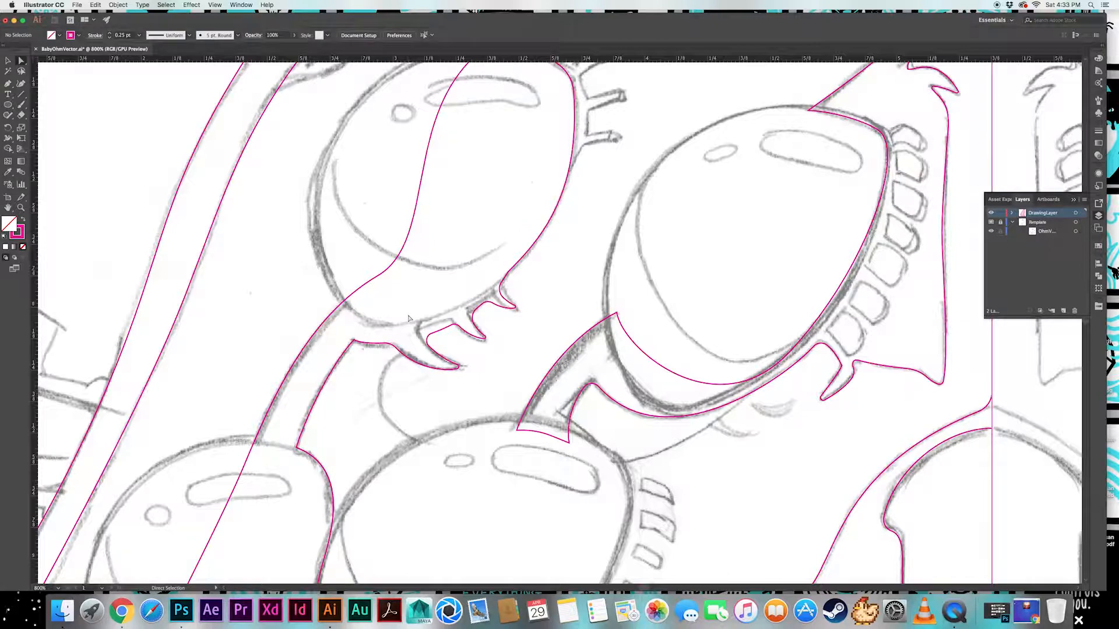
click(475, 316)
click(464, 312)
Merge the two circles on the limb joint's inner edge into the outline with the Shape Builder
scroll(465, 313, down, 10)
scroll(465, 312, left, 5)
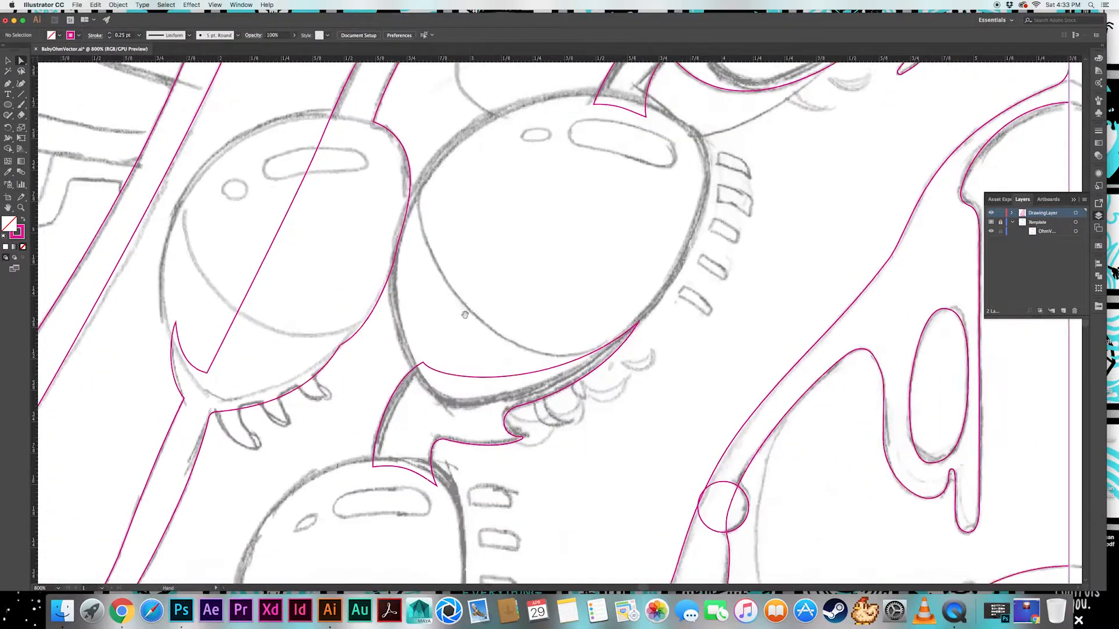
key(v)
mouse_move(316, 485)
mouse_down()
mouse_move(347, 414)
mouse_move(330, 436)
mouse_up()
key(shift+m)
drag(328, 469, 339, 452)
Round the corners where the two inner bumps meet the limb outline with a radius of about 0.02 in
key(a)
click(339, 436)
click(331, 462)
click(332, 447)
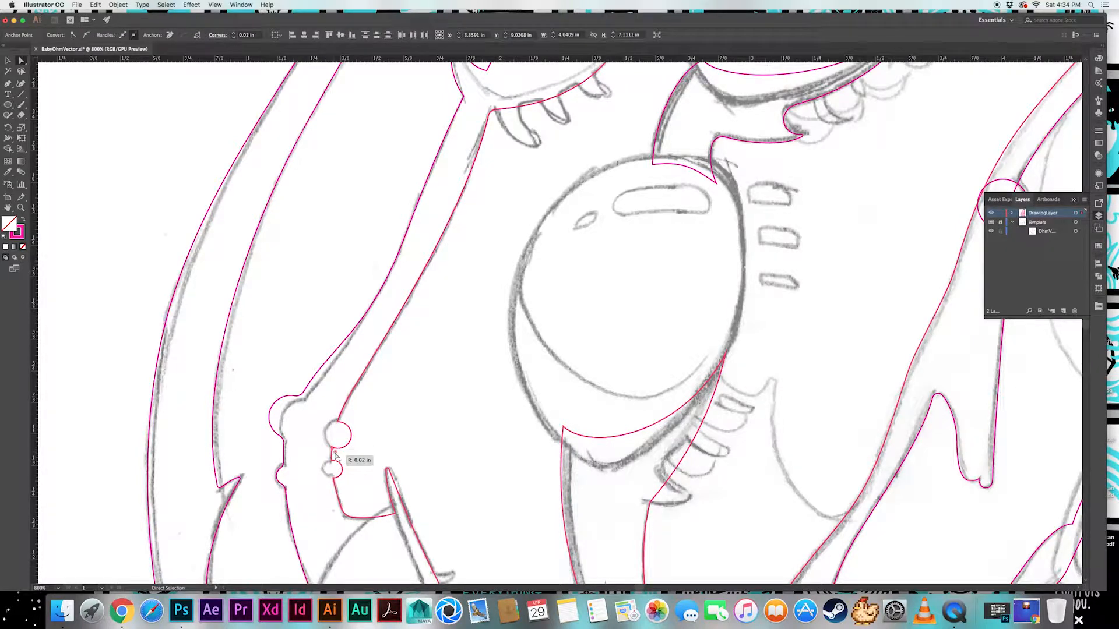
click(338, 437)
click(338, 423)
click(336, 484)
Draw four closed hooked spikes along the lower claw's inner edge with the Pen tool, working upward from the largest
scroll(408, 443, down, 5)
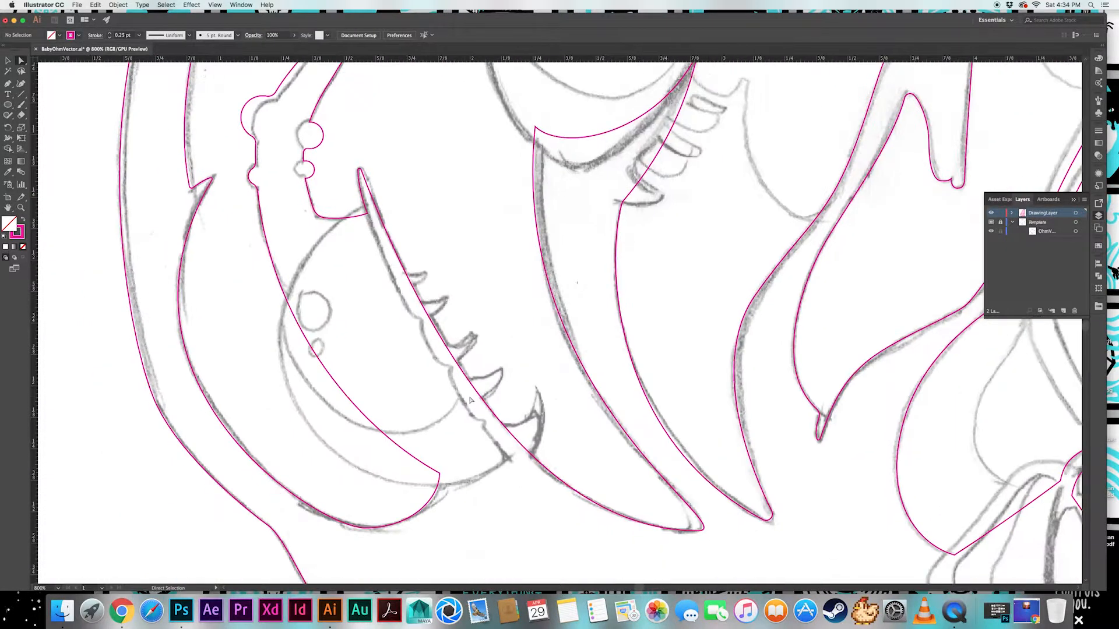
drag(538, 391, 532, 414)
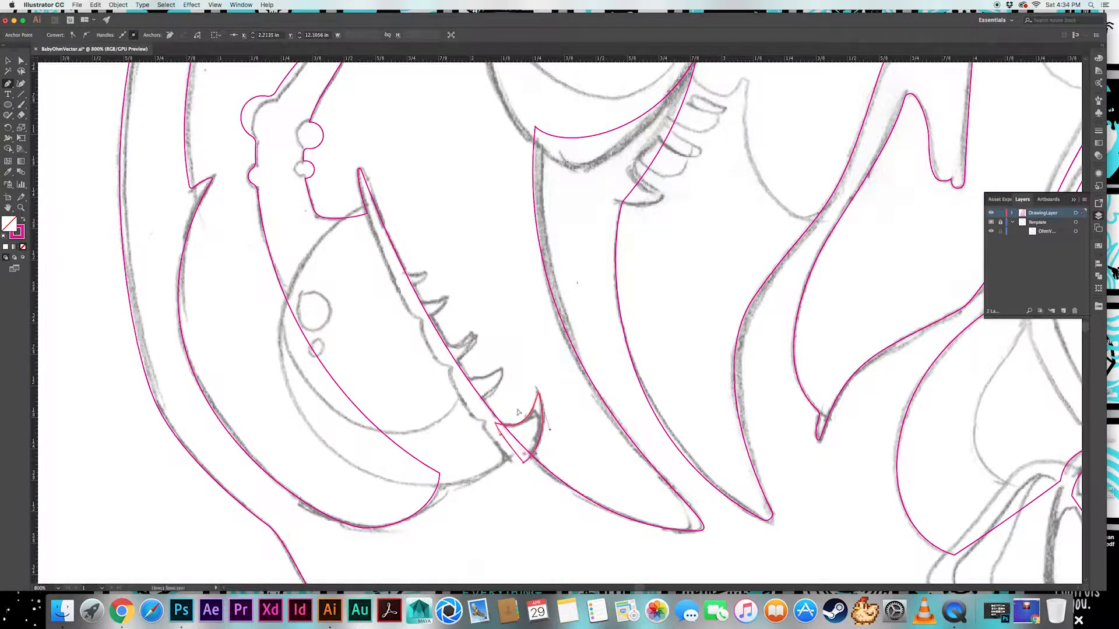
click(505, 365)
click(461, 378)
click(474, 400)
click(450, 361)
drag(483, 327, 494, 303)
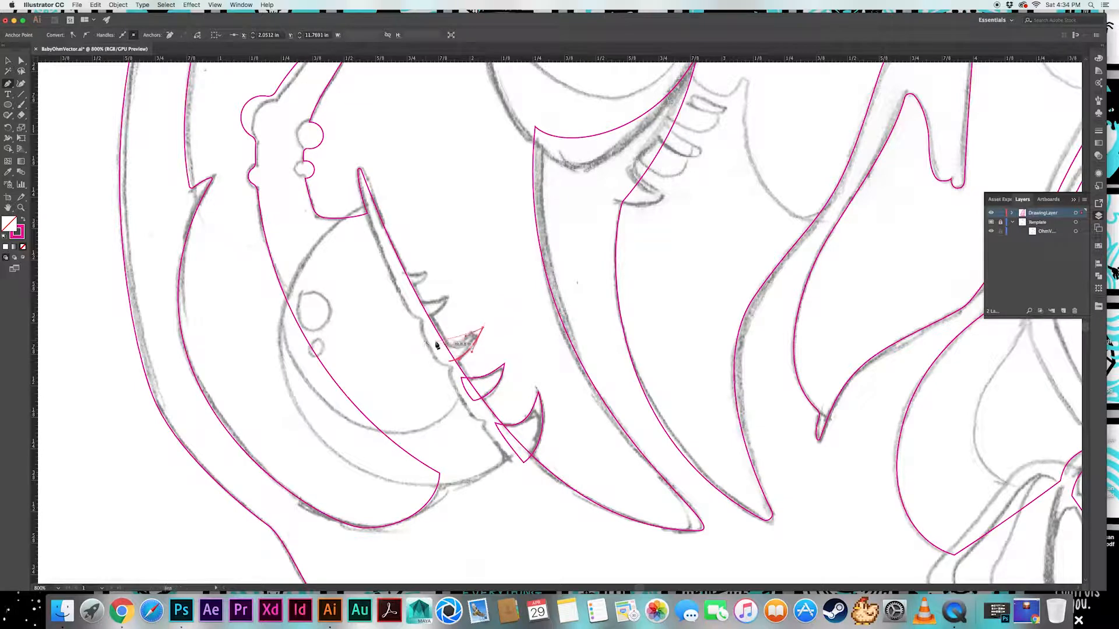
scroll(442, 355, up, 3)
scroll(441, 356, left, 2)
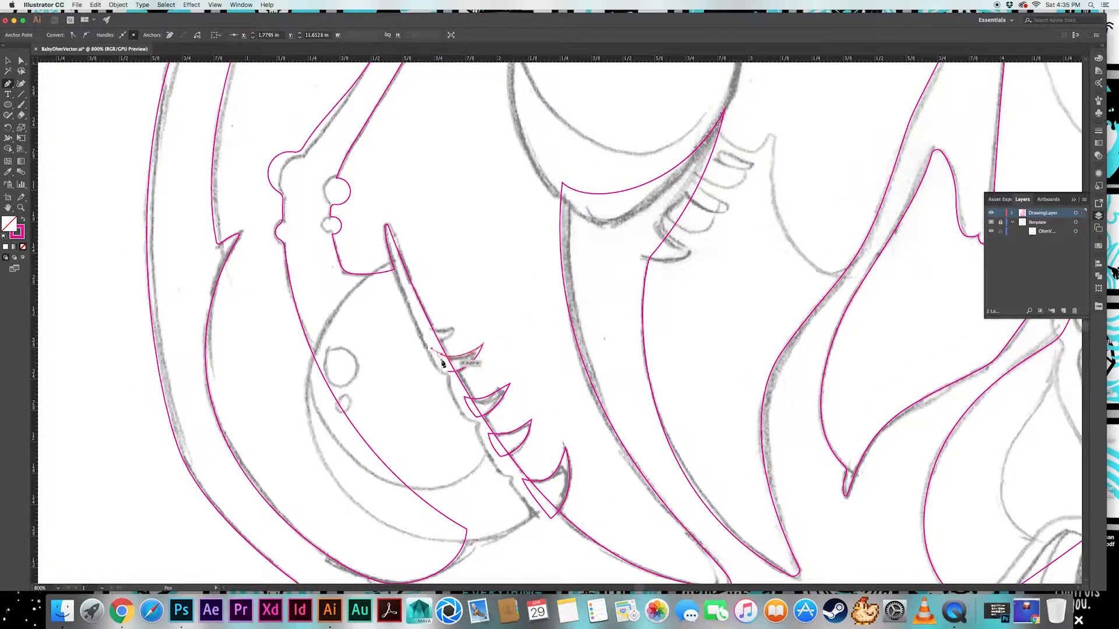
Round the sharp tips of the four claw spikes, using a radius of about 0.01 in on the largest
key(a)
click(494, 357)
click(483, 344)
drag(479, 349, 475, 353)
click(500, 366)
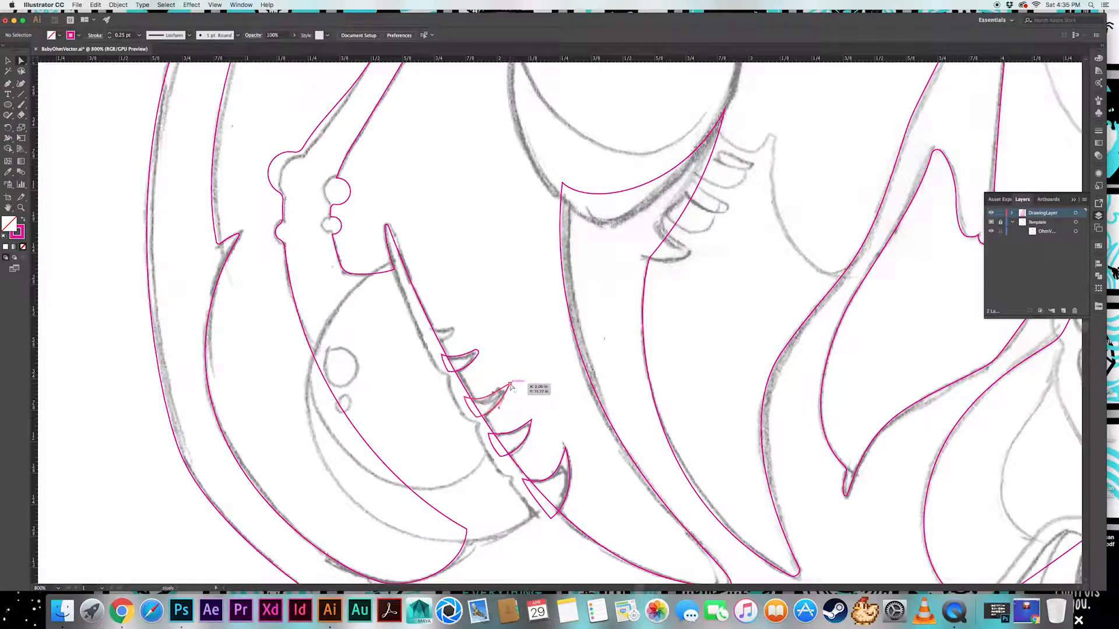
click(510, 384)
drag(506, 389, 501, 393)
click(512, 386)
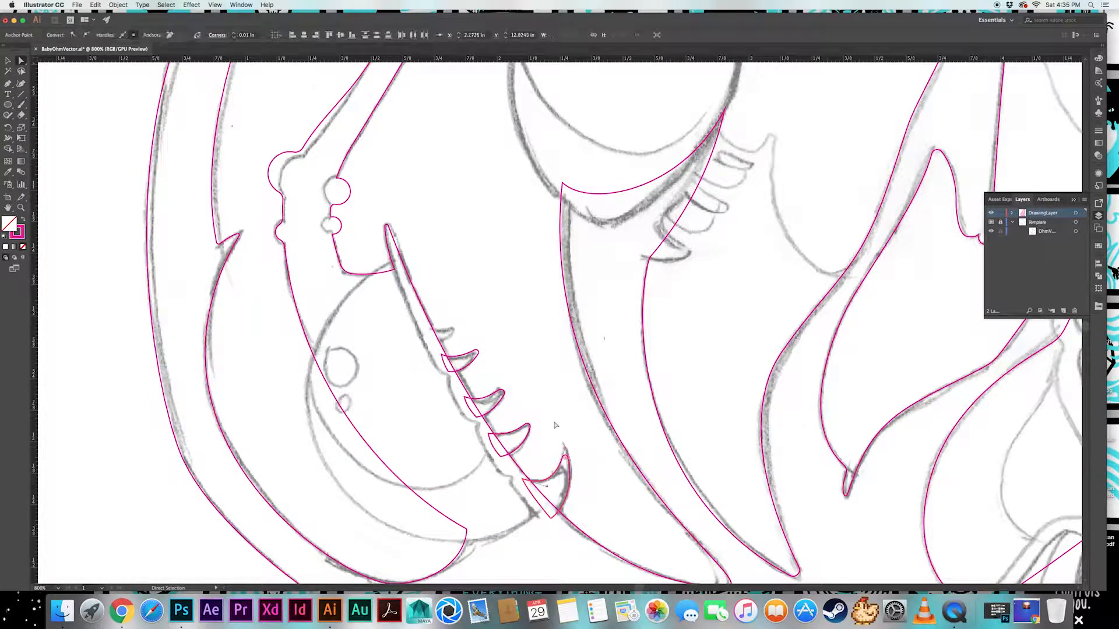
Draw the small fifth spike at the upper end of the claw's row and round its tip
scroll(530, 399, down, 2)
scroll(531, 400, right, 1)
click(439, 289)
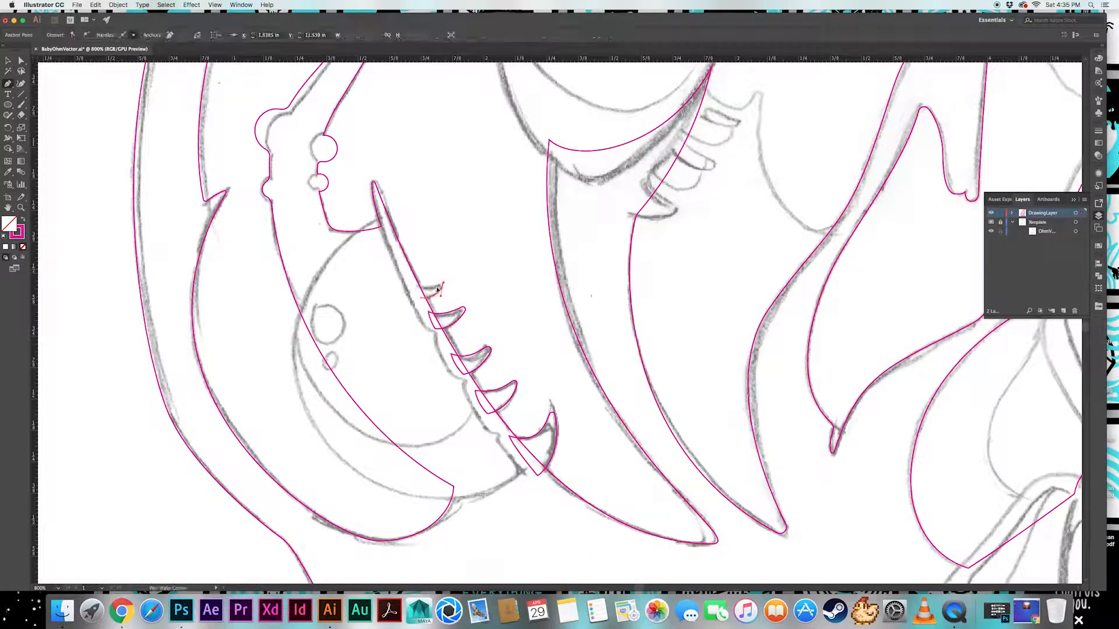
key(a)
click(457, 270)
click(443, 284)
drag(440, 288, 421, 309)
click(440, 260)
Merge the spikes into the claw outline with the Shape Builder, removing their overlapping bases
key(v)
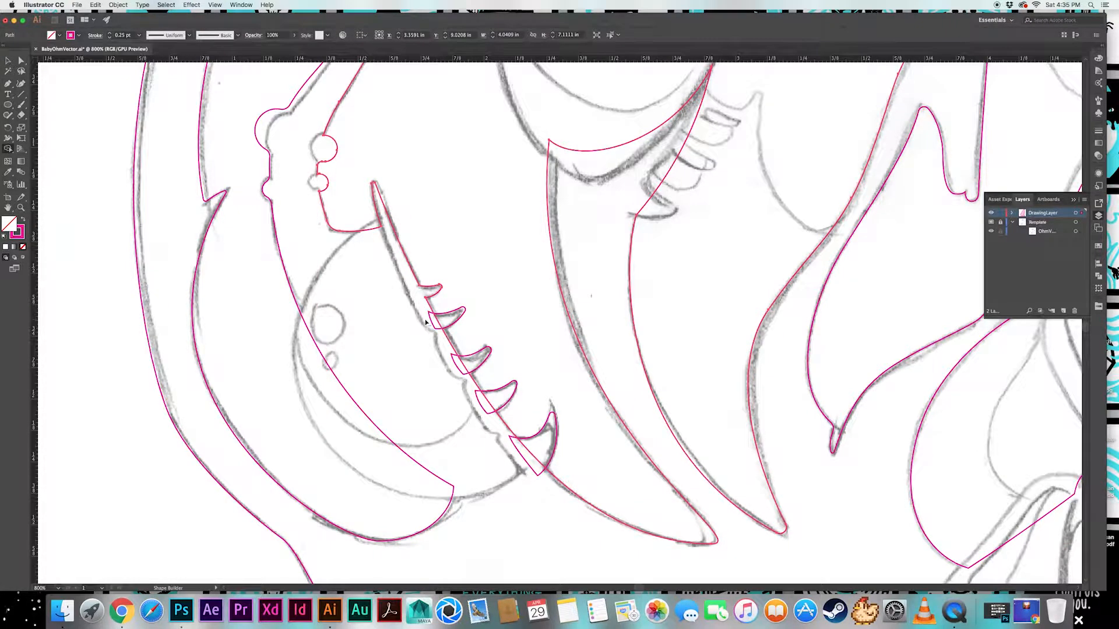
click(448, 404)
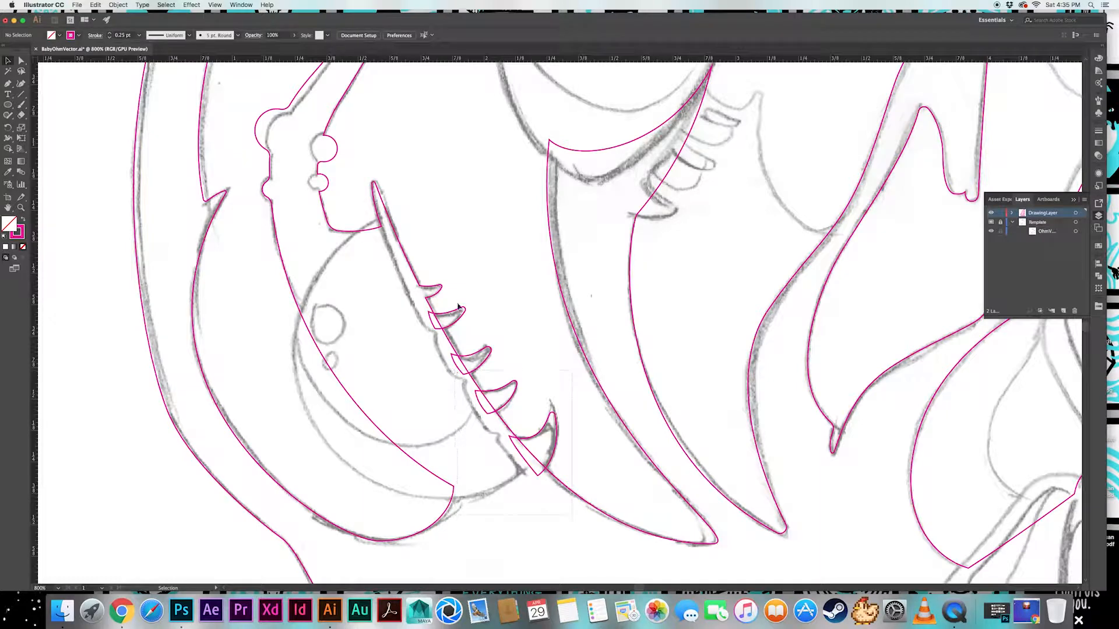
key(super+a)
key(shift+m)
mouse_move(515, 462)
alt+mouse_down()
mouse_move(518, 438)
mouse_move(551, 469)
alt+mouse_up()
Round and adjust the base corners where the five spikes meet the claw's inner edge
key(a)
click(546, 468)
click(507, 443)
click(482, 393)
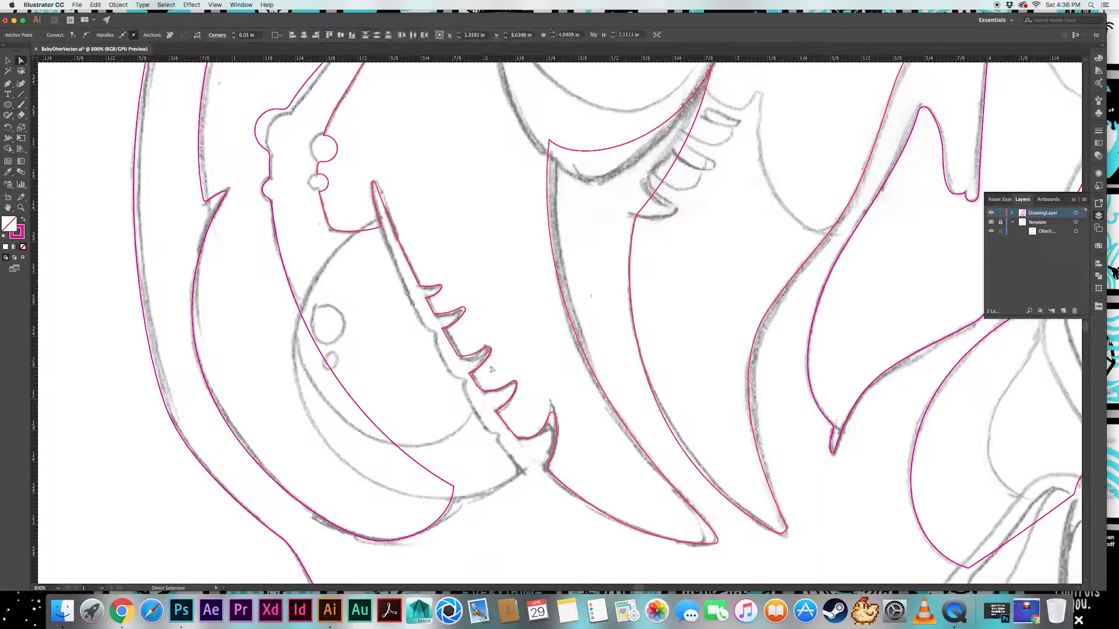
click(419, 286)
drag(424, 281, 456, 334)
click(427, 298)
click(442, 329)
click(469, 373)
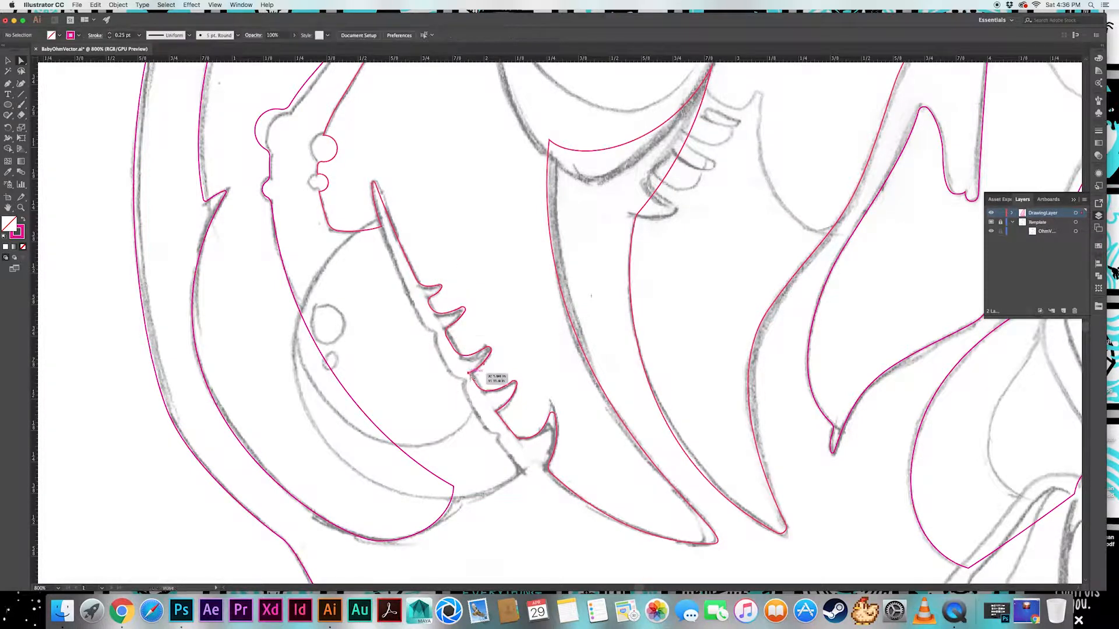
click(496, 411)
drag(476, 376, 513, 417)
click(535, 380)
Draw three closed hooked teeth under the outer eye just above the jointed limb, following the sketch
drag(503, 312, 466, 525)
drag(443, 151, 371, 443)
key(p)
drag(371, 321, 374, 337)
drag(419, 366, 424, 364)
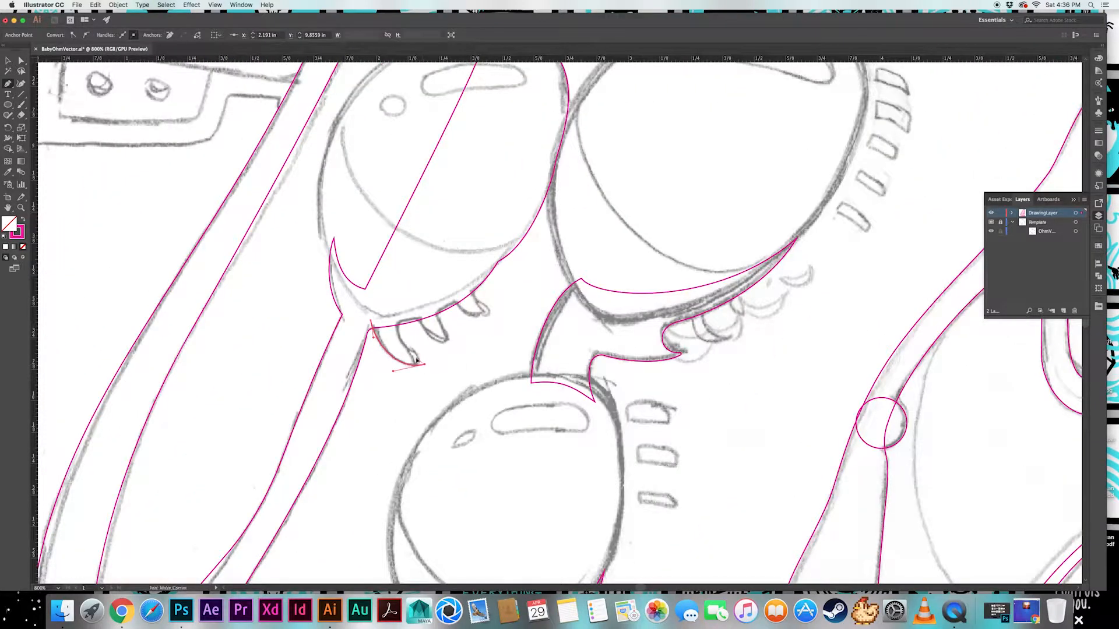
super+click(395, 302)
drag(416, 313, 481, 314)
click(416, 314)
super+click(453, 299)
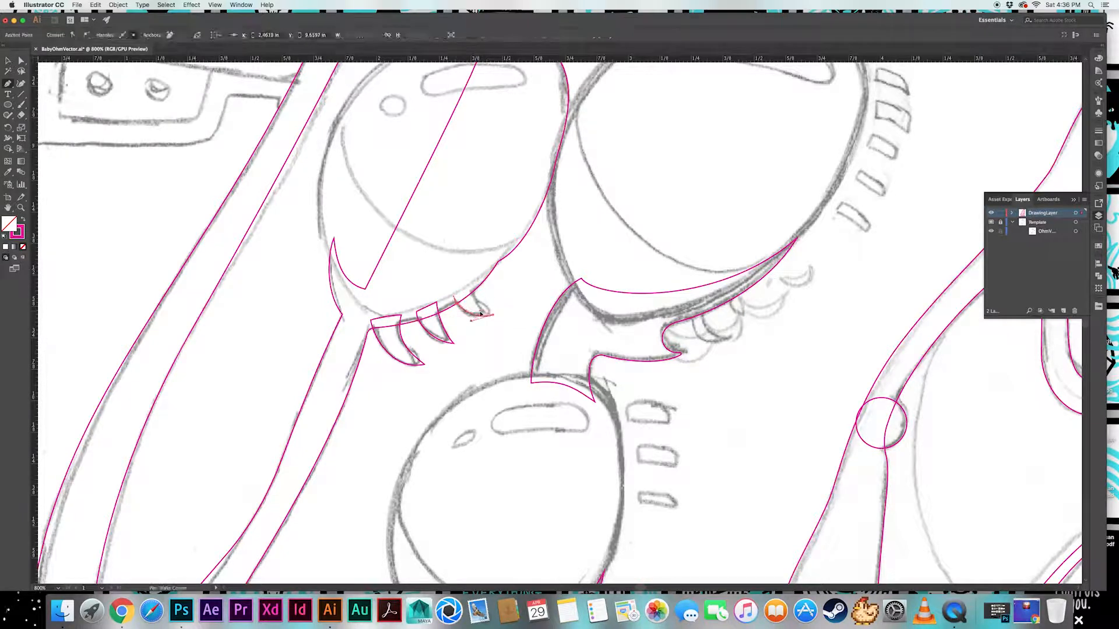
click(454, 298)
super+click(454, 327)
Round the pointed tips of the three hooked teeth under the outer eye
key(a)
click(424, 364)
drag(415, 359, 480, 312)
click(453, 343)
click(492, 322)
click(476, 340)
drag(490, 353, 487, 297)
Remove the overlapping bases of the three hooked teeth with the Shape Builder to join them to the eye's lower outline
key(shift+m)
alt+click(386, 321)
alt+click(429, 310)
alt+click(464, 292)
Round the base corners of the three joined teeth, including where the first tooth meets the limb outline
key(a)
click(401, 324)
click(439, 313)
click(473, 292)
click(490, 309)
click(371, 329)
drag(371, 333, 371, 337)
click(388, 319)
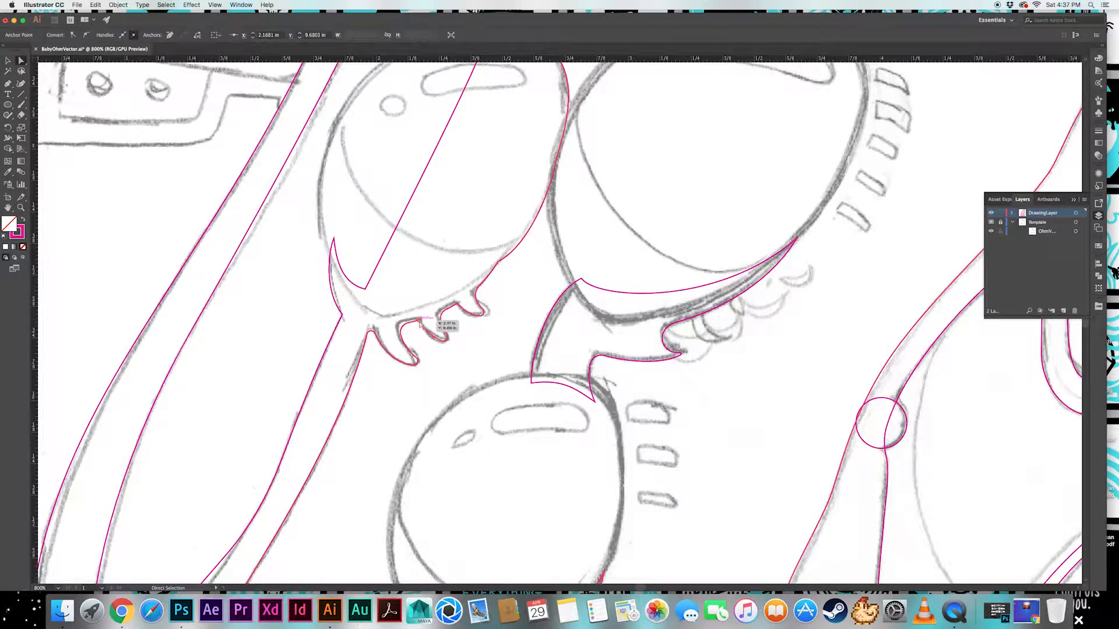
Draw a closed helper shape inside the large upper eye, with its curved lower side following the sketched edge above the small stubs
drag(459, 317, 377, 447)
scroll(417, 396, right, 15)
scroll(417, 397, up, 8)
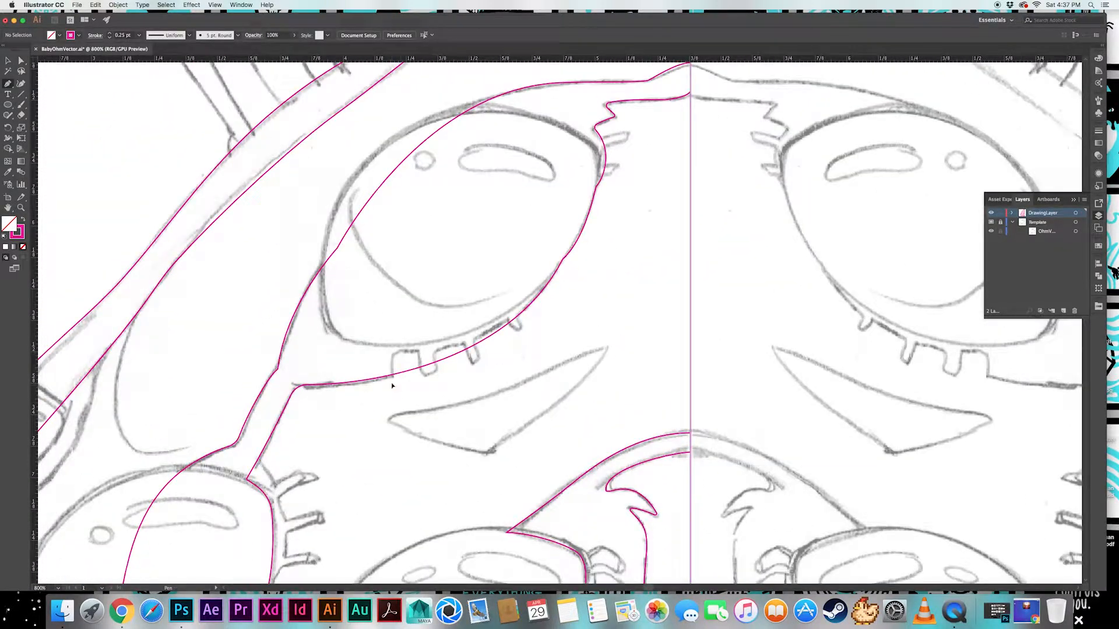
click(393, 384)
click(392, 352)
key(super+z)
key(super+z)
drag(383, 351, 413, 352)
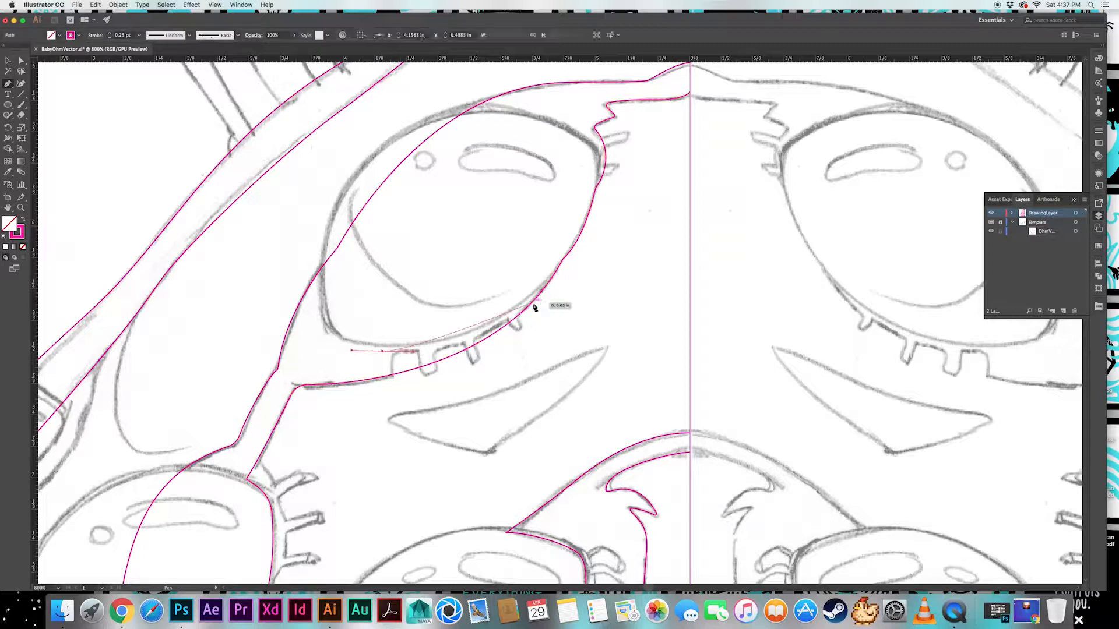
drag(535, 307, 580, 272)
click(497, 260)
click(376, 291)
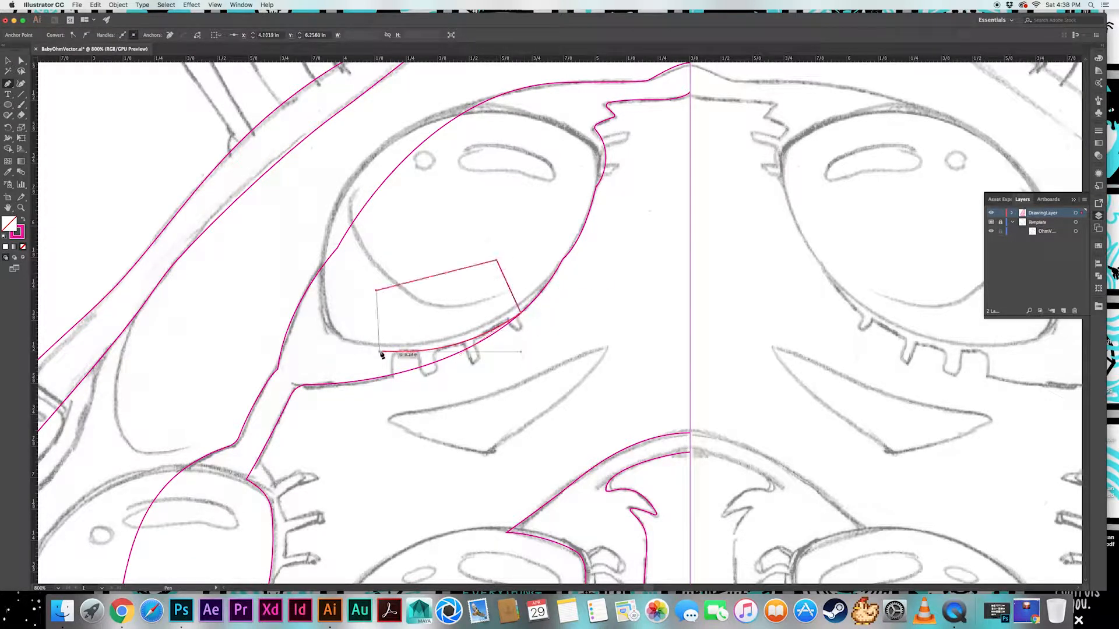
click(382, 352)
Draw three closed four-sided blocks over the gaps between the stubs along the upper eye's lower edge
drag(393, 389, 405, 341)
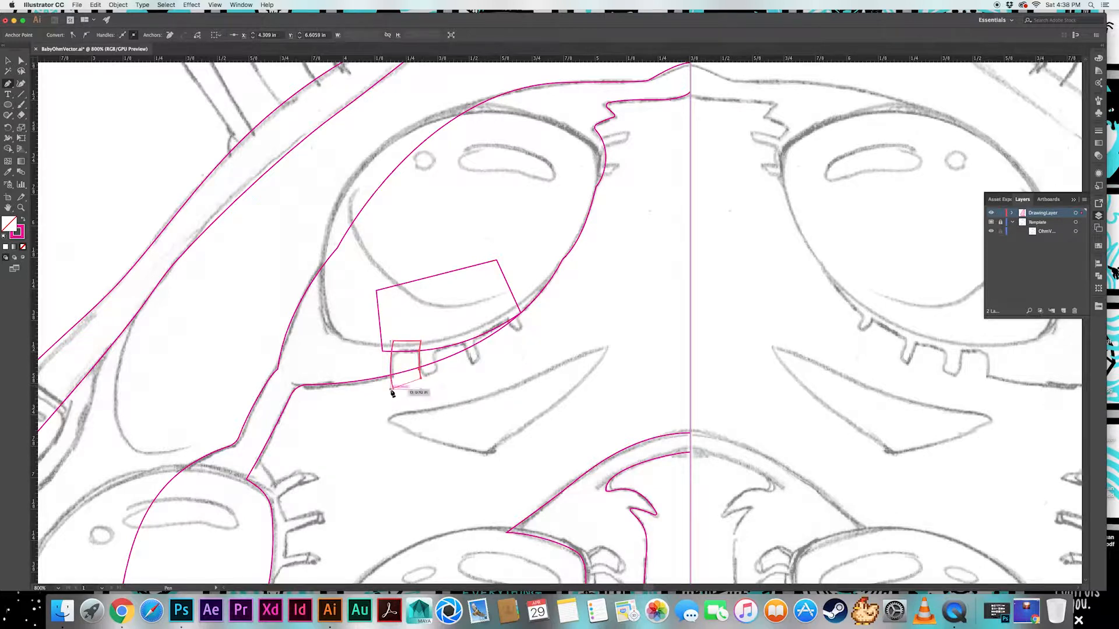
drag(434, 349, 463, 336)
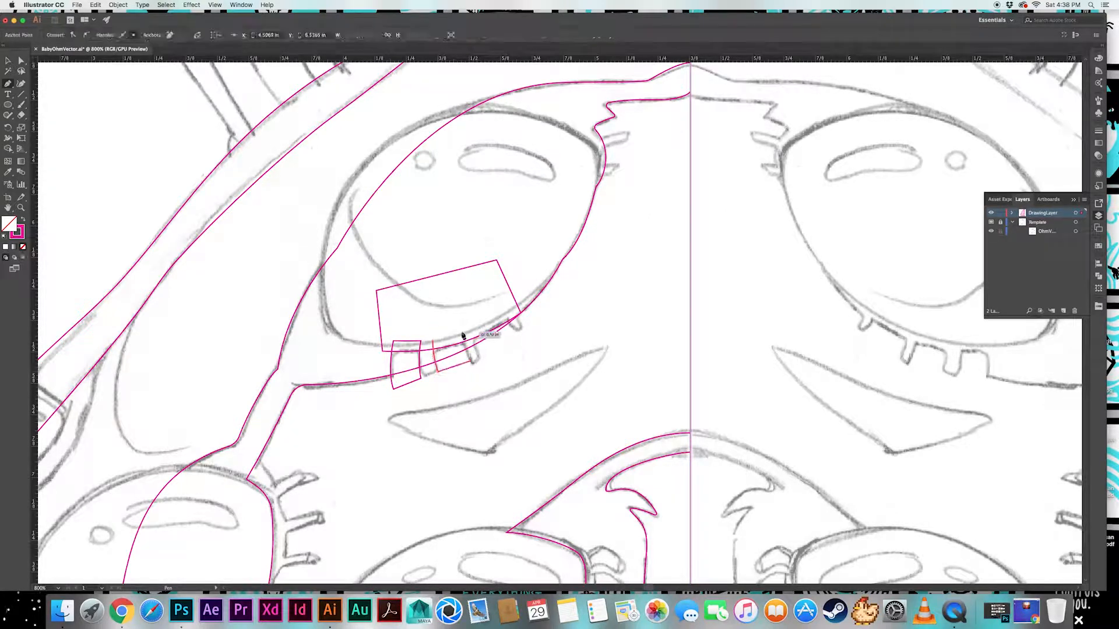
click(433, 341)
click(466, 323)
click(480, 357)
click(467, 323)
Try to combine the helper shape and the three blocks with the upper eye's outline using the Shape Builder
key(v)
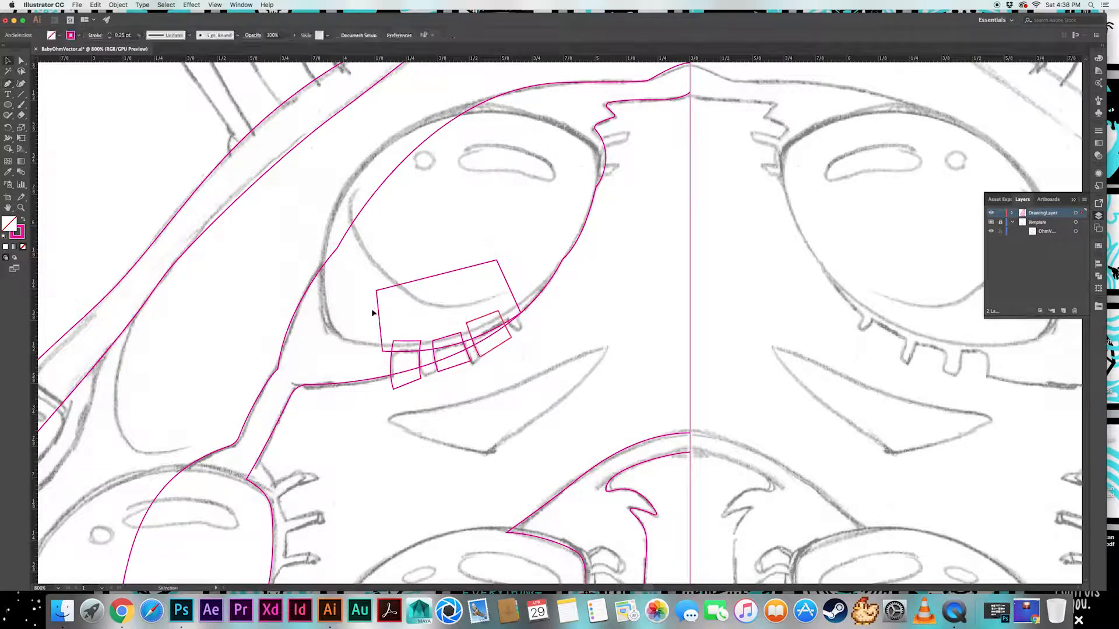
drag(371, 308, 476, 343)
key(shift+m)
drag(410, 335, 407, 364)
mouse_move(447, 319)
mouse_down()
mouse_move(447, 349)
mouse_move(484, 339)
mouse_up()
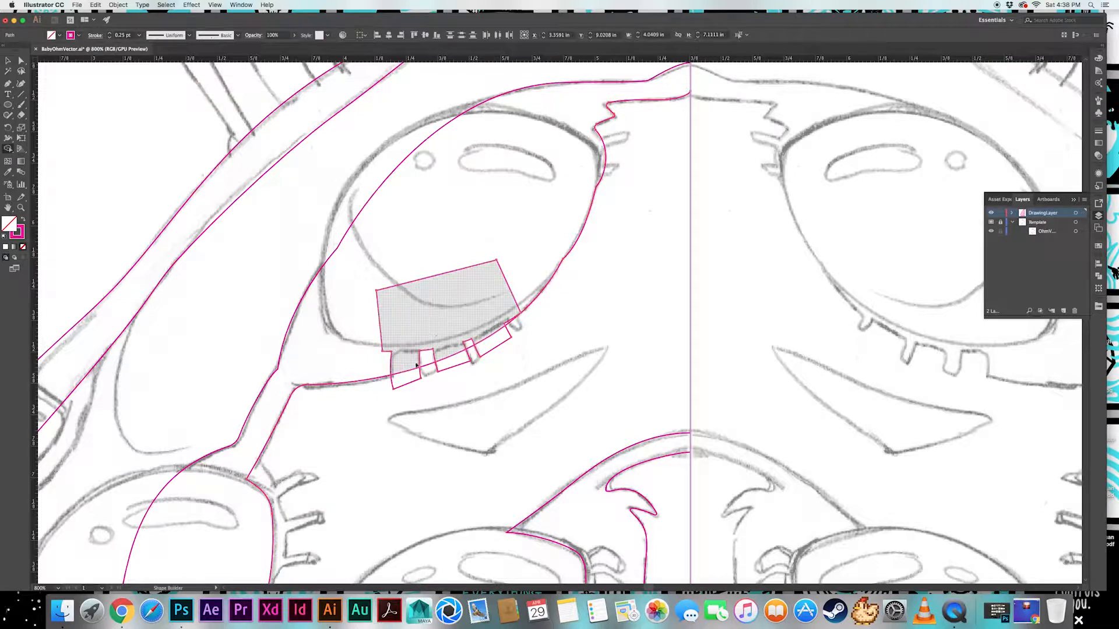
alt+click(444, 332)
key(super+z)
key(v)
click(457, 390)
click(453, 357)
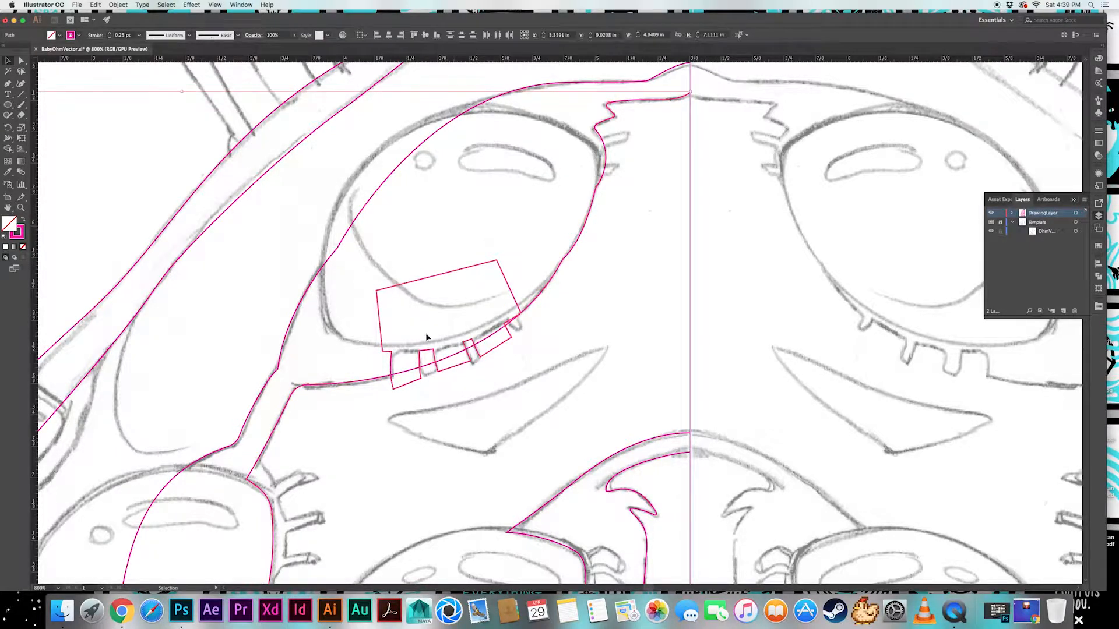
key(shift+m)
mouse_move(427, 337)
mouse_down()
mouse_move(402, 384)
mouse_move(445, 326)
mouse_move(495, 343)
mouse_up()
super+click(440, 410)
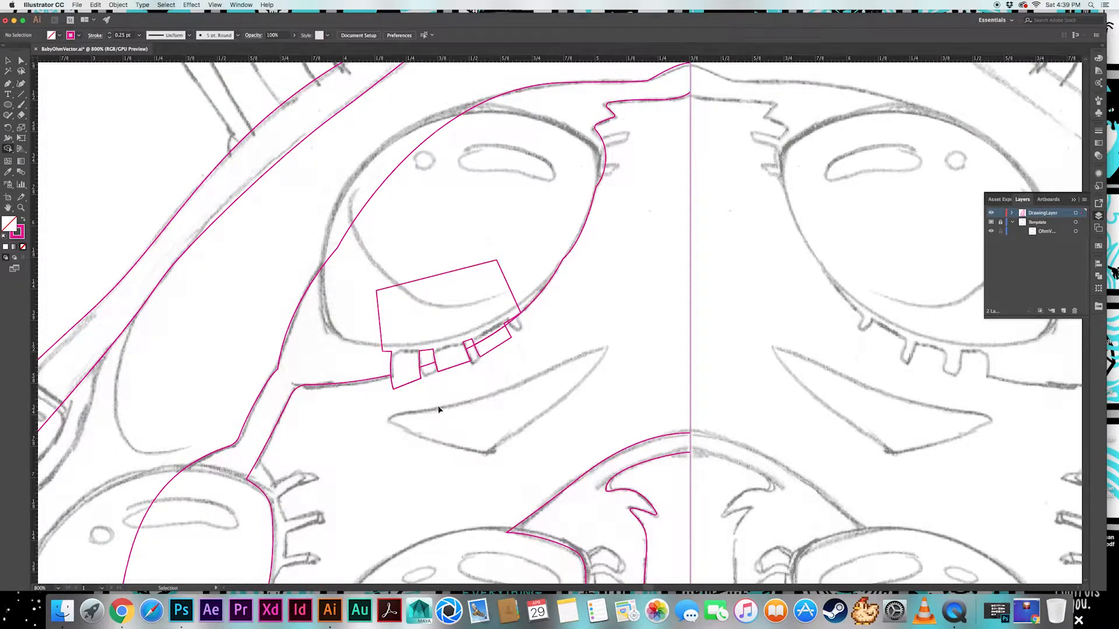
key(a)
click(428, 278)
click(406, 318)
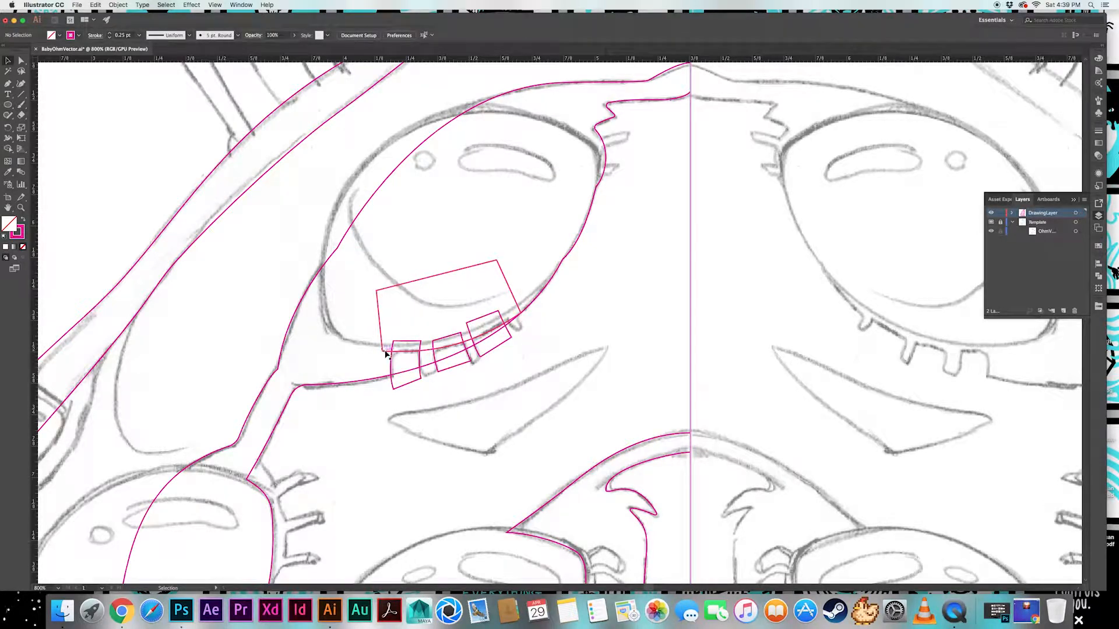
Trim the three blocks along the helper shape with the Shape Builder, then merge them into the upper eye's lower outline as notches
mouse_move(437, 353)
mouse_down()
mouse_move(478, 344)
mouse_move(407, 341)
mouse_move(494, 321)
mouse_up()
key(shift+m)
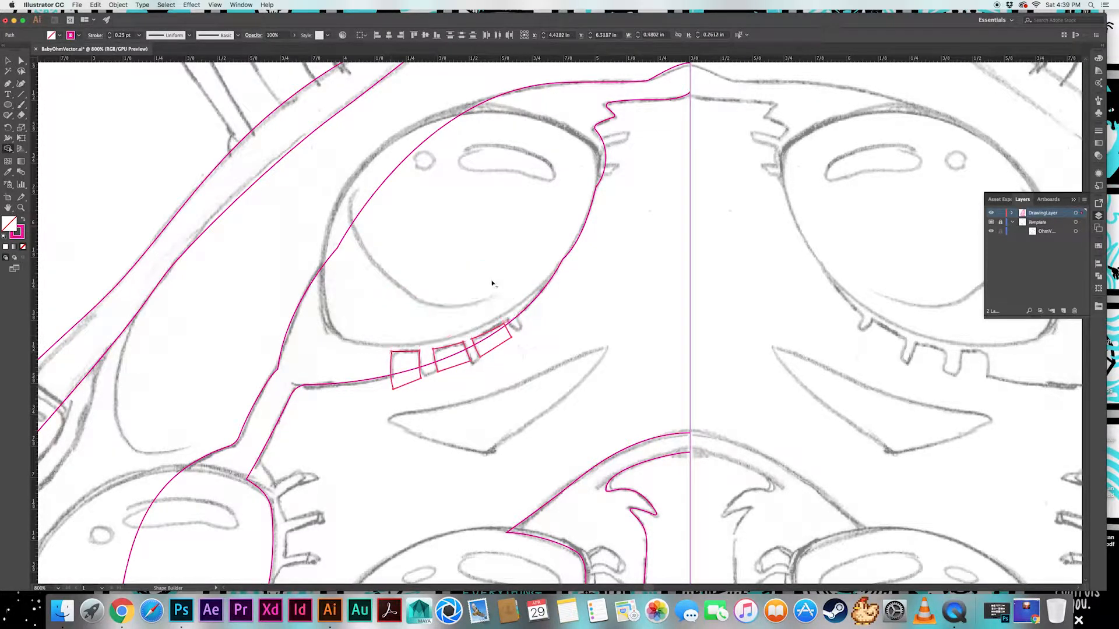
super+click(412, 293)
key(super+a)
mouse_move(406, 366)
mouse_down()
mouse_move(465, 375)
mouse_move(493, 354)
mouse_up()
Round the corners of the notches and stubs along the upper eye's lower outline
key(a)
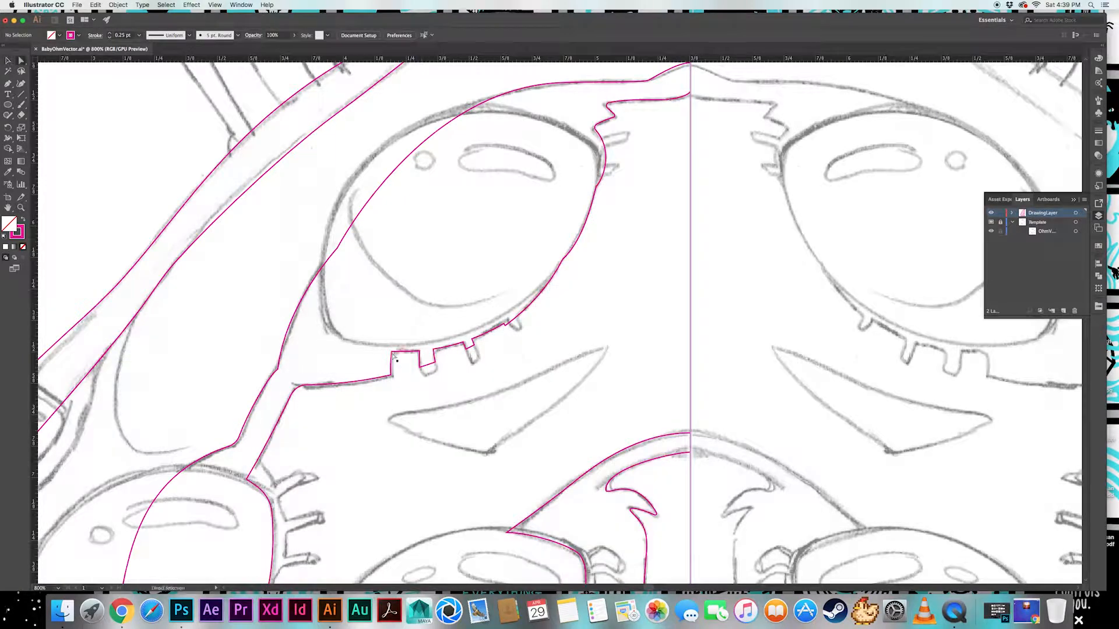
click(397, 353)
drag(398, 361, 480, 390)
click(434, 350)
click(465, 343)
click(467, 348)
click(472, 347)
click(472, 339)
click(514, 348)
Delete the small kink at the inner end of the notches and move the loose curve end onto the neighbouring endpoint
scroll(500, 350, up, 4)
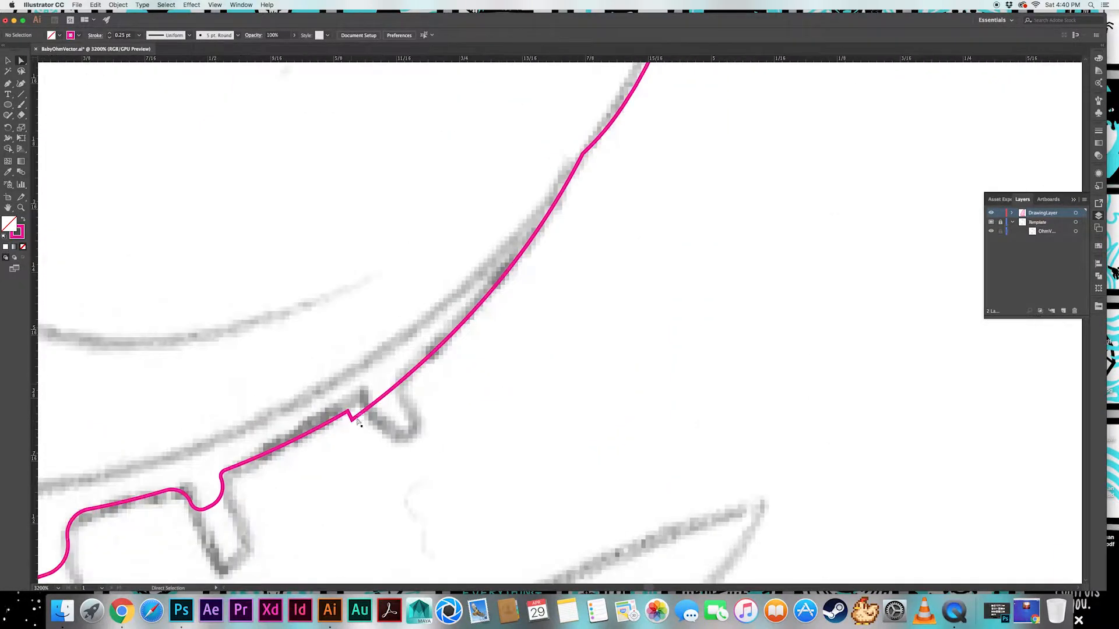
click(351, 416)
key(Delete)
click(378, 444)
click(352, 420)
click(367, 434)
drag(352, 420, 347, 412)
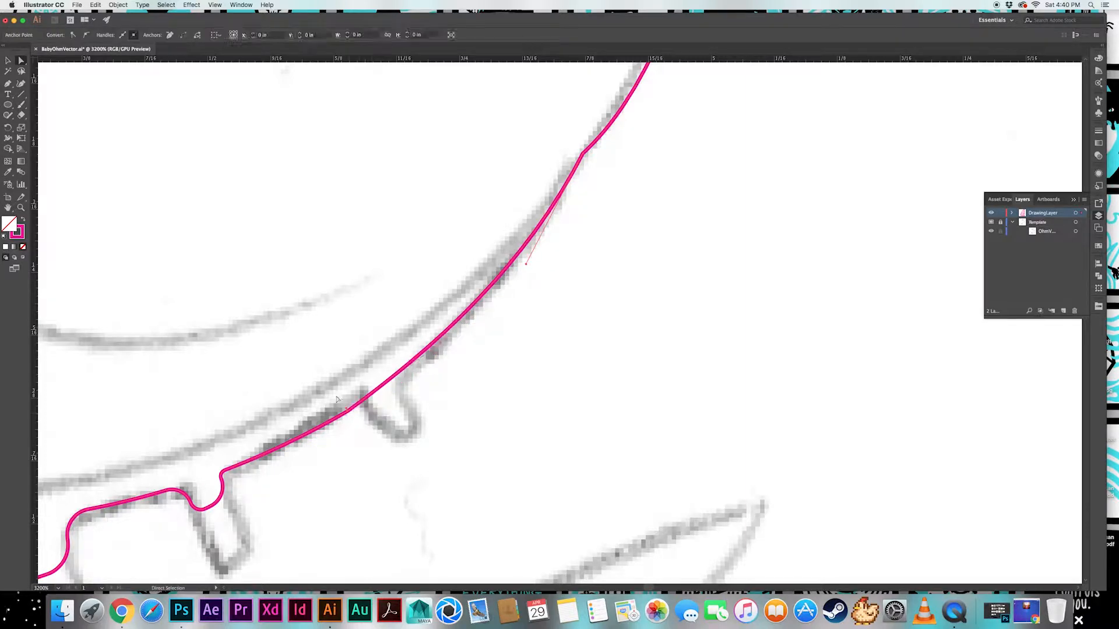
Join the two endpoints, delete the extra anchor point and reshape the curve to follow the upper eye's sketched lower edge
key(super+j)
key(minus)
click(349, 412)
key(a)
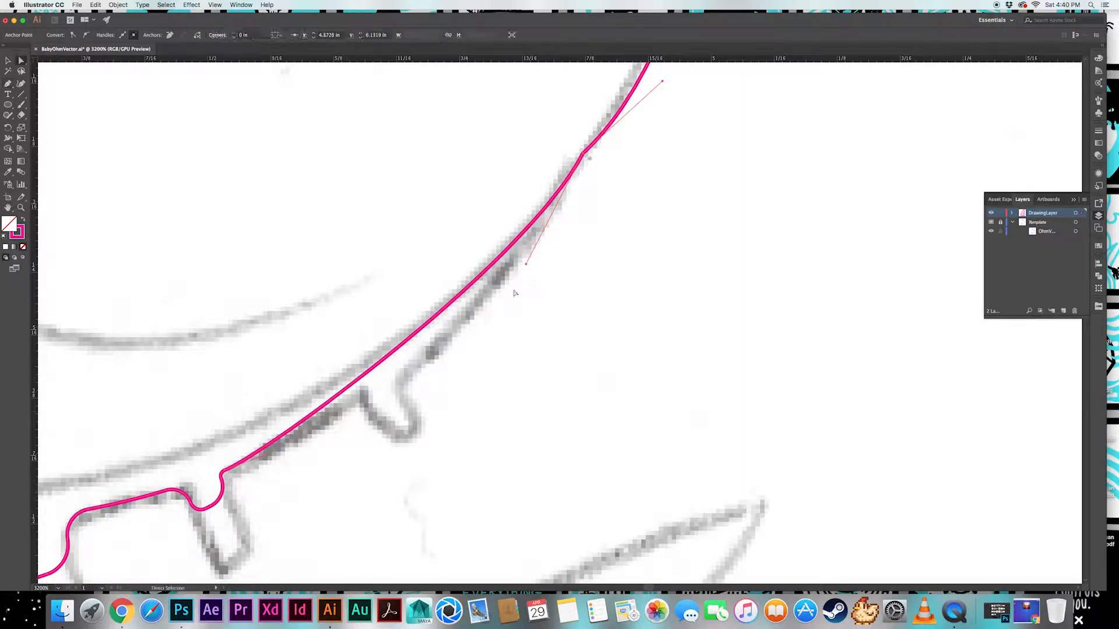
drag(527, 263, 500, 366)
click(483, 418)
Draw a closed hooked tooth at the base of the lowest eye where it meets the curved limb, following the sketch
key(super+minus)
key(super+minus)
key(super+minus)
key(super+minus)
drag(647, 285, 482, 450)
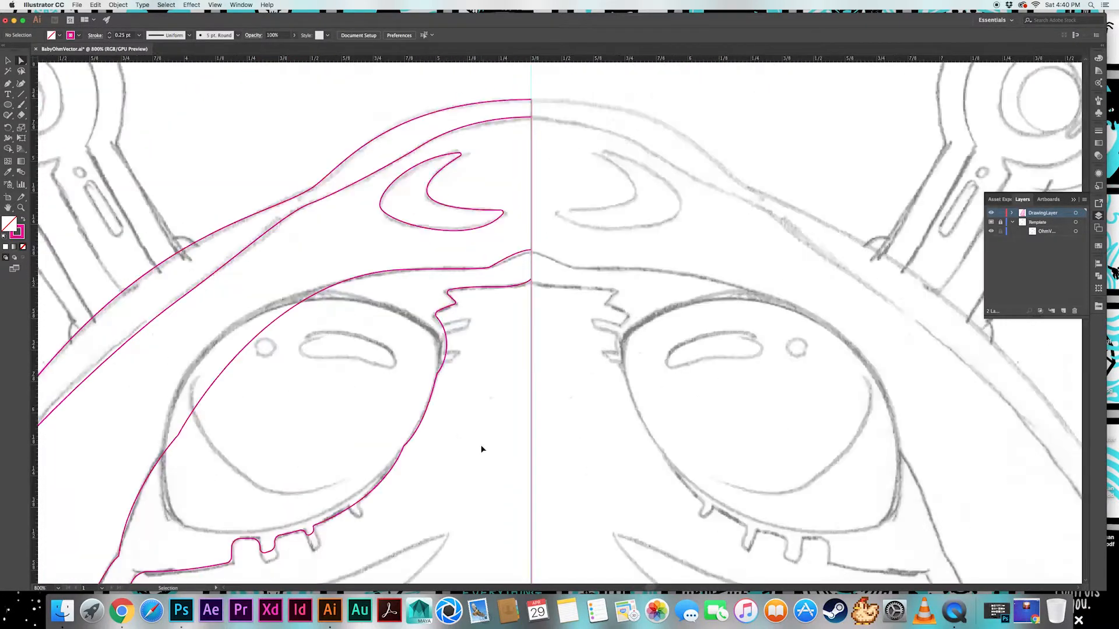
key(super+minus)
drag(420, 480, 446, 149)
drag(390, 547, 626, 159)
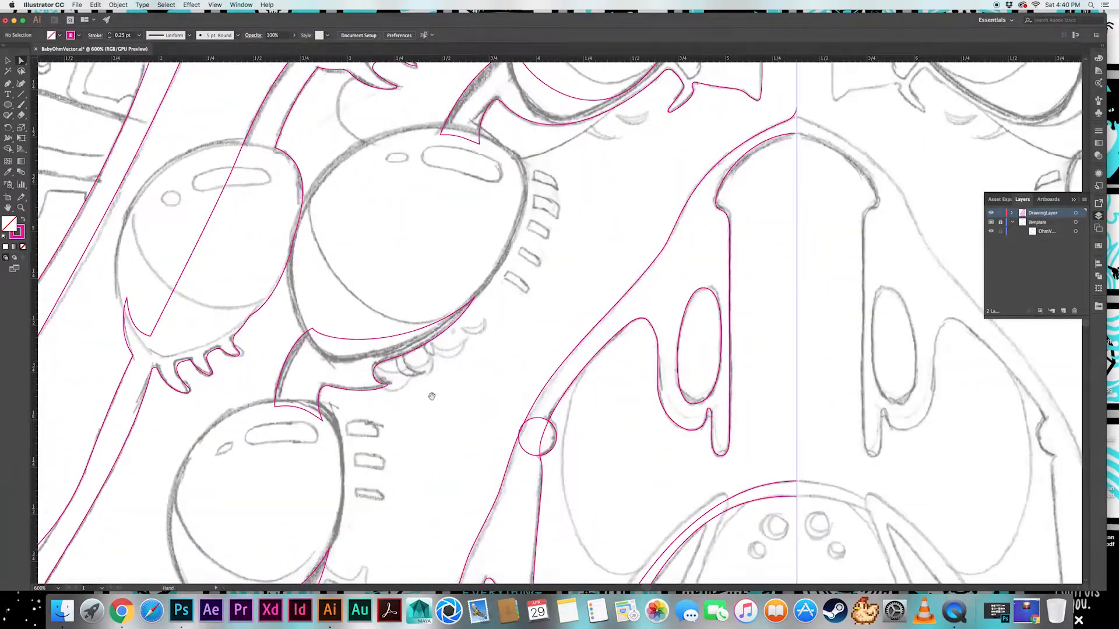
drag(427, 444, 450, 332)
key(super+plus)
key(super+plus)
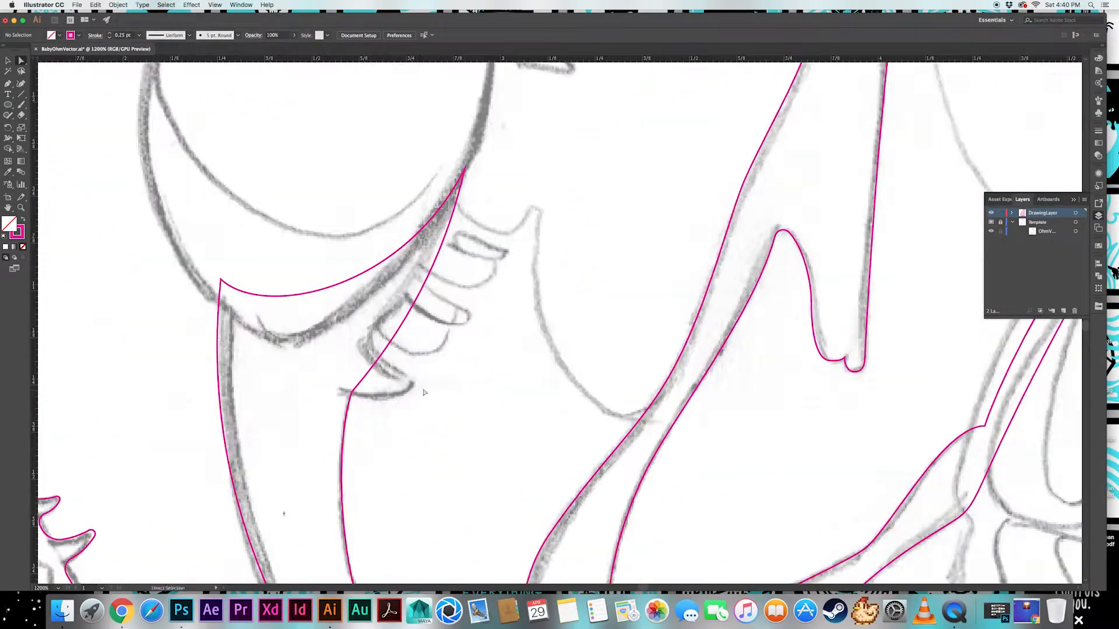
mouse_move(423, 382)
mouse_down()
mouse_move(448, 361)
mouse_move(402, 377)
mouse_up()
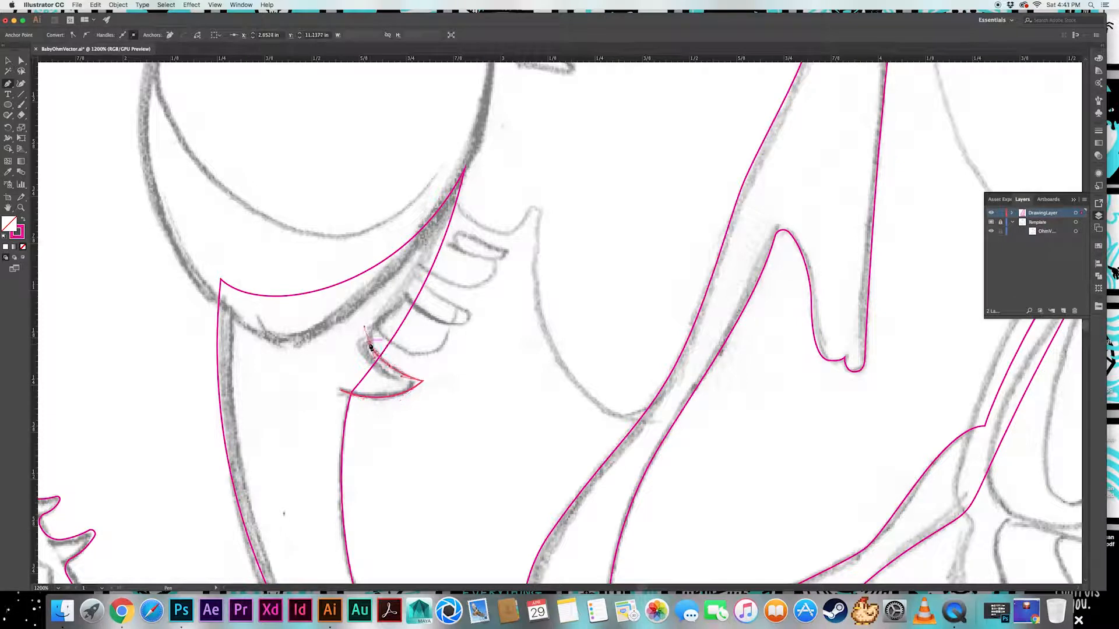
key(super+j)
key(super+shift+a)
Draw two more closed teeth above the first one along the lowest eye's lower edge, following the sketch
click(406, 296)
drag(476, 319, 513, 304)
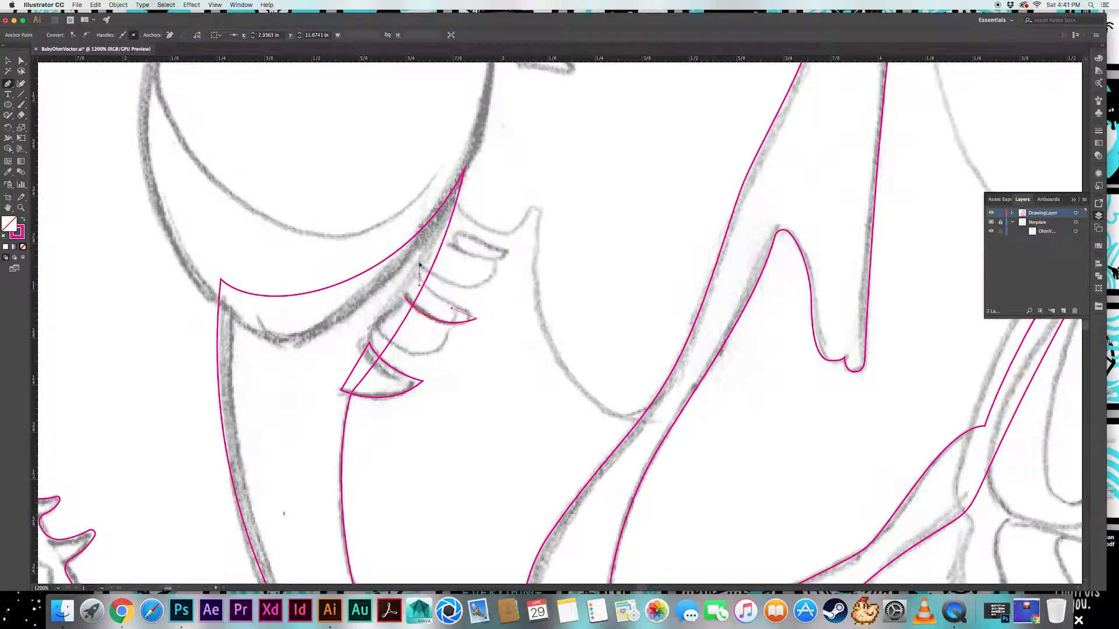
key(super+shift+a)
click(483, 242)
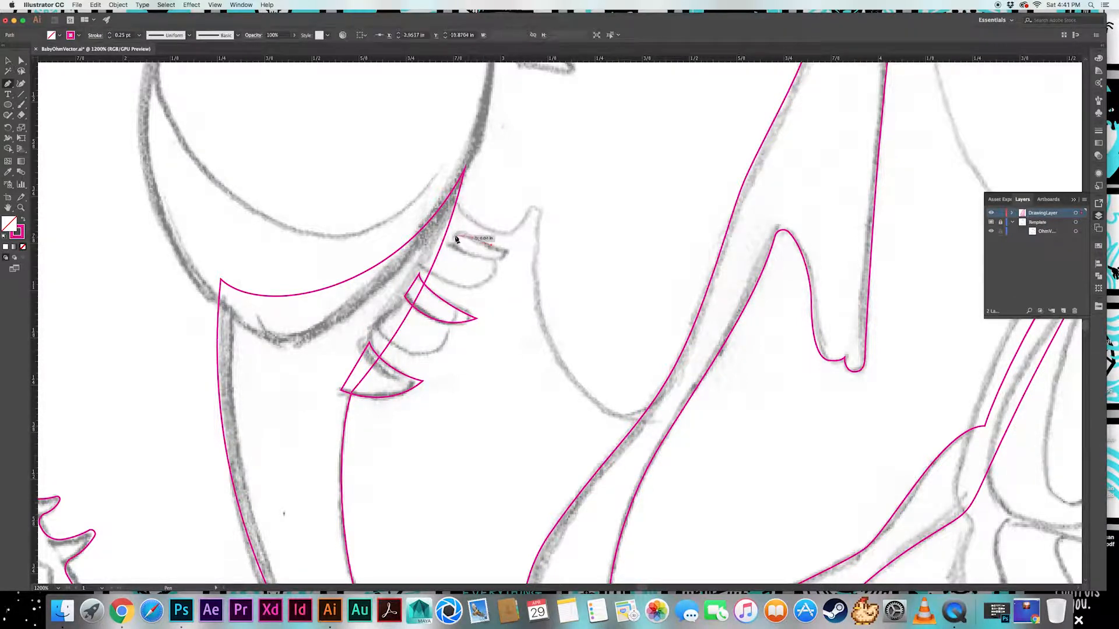
drag(454, 236, 450, 245)
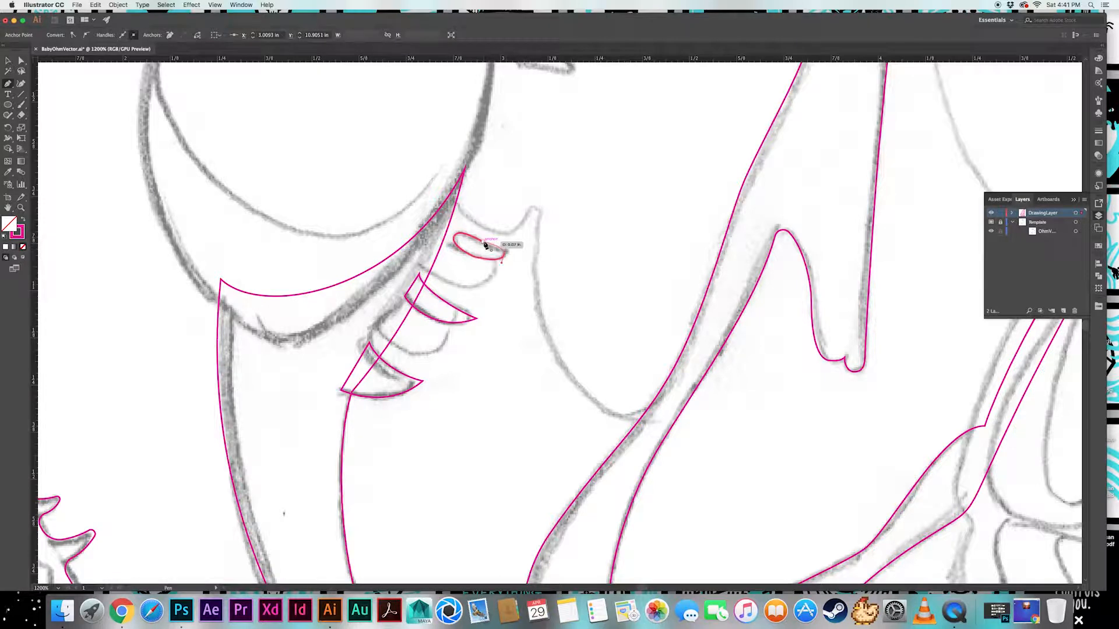
Round the corners of the uppermost tooth and the pointed tips of the two hooked teeth beside the lowest eye
key(a)
click(496, 254)
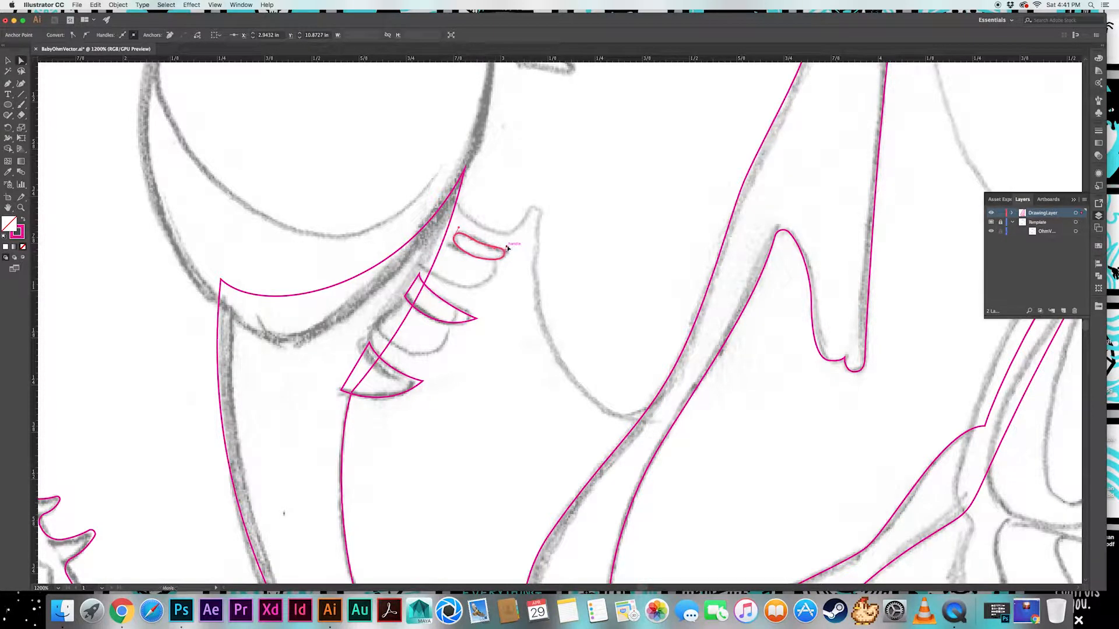
key(super+shift+a)
drag(477, 320, 470, 319)
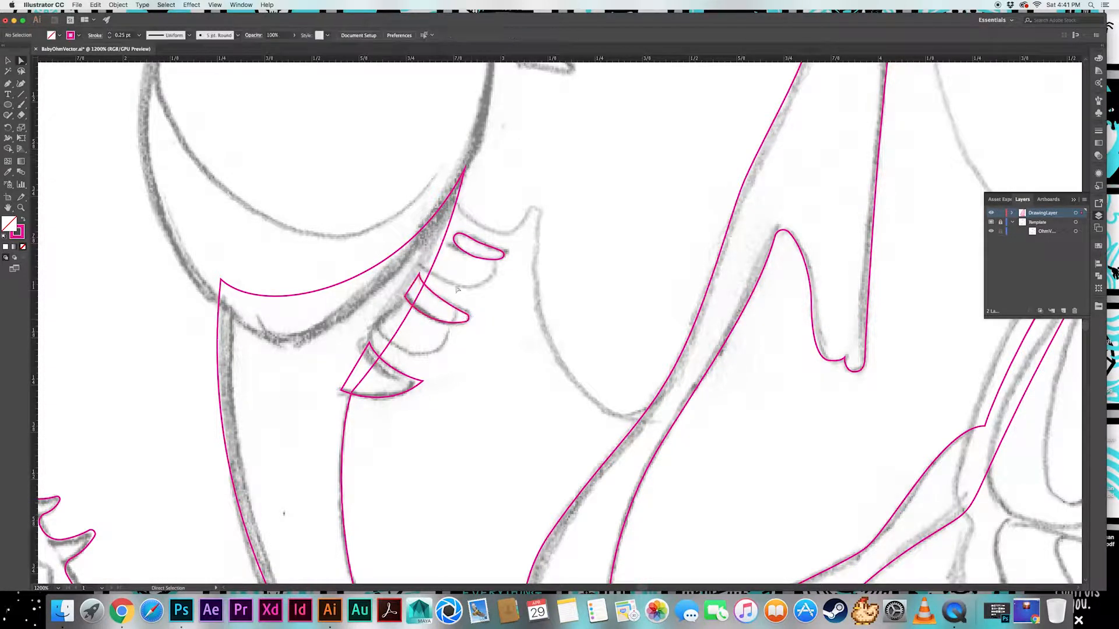
drag(423, 381, 415, 384)
Join the two hooked teeth to the outline beneath the lowest eye with the Shape Builder
key(shift+m)
mouse_move(373, 313)
mouse_down()
mouse_move(408, 373)
mouse_move(358, 373)
mouse_up()
drag(431, 317, 439, 279)
Round the base corners of the teeth beneath the lowest eye, including where the first tooth meets the limb outline
key(a)
click(380, 357)
click(413, 308)
click(425, 284)
click(408, 338)
click(351, 395)
drag(355, 400, 359, 405)
click(376, 344)
Merge the joint circle on the inner limb into its outline with the Shape Builder and round the corners where they meet
key(super+minus)
key(super+minus)
key(super+minus)
key(super+minus)
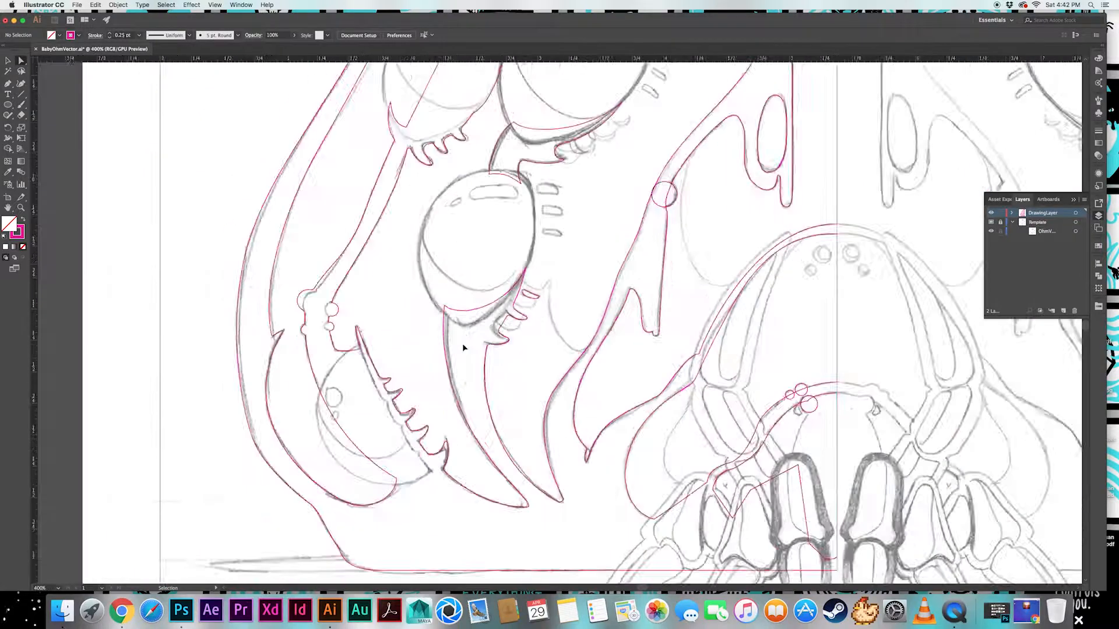
drag(586, 237, 446, 397)
key(v)
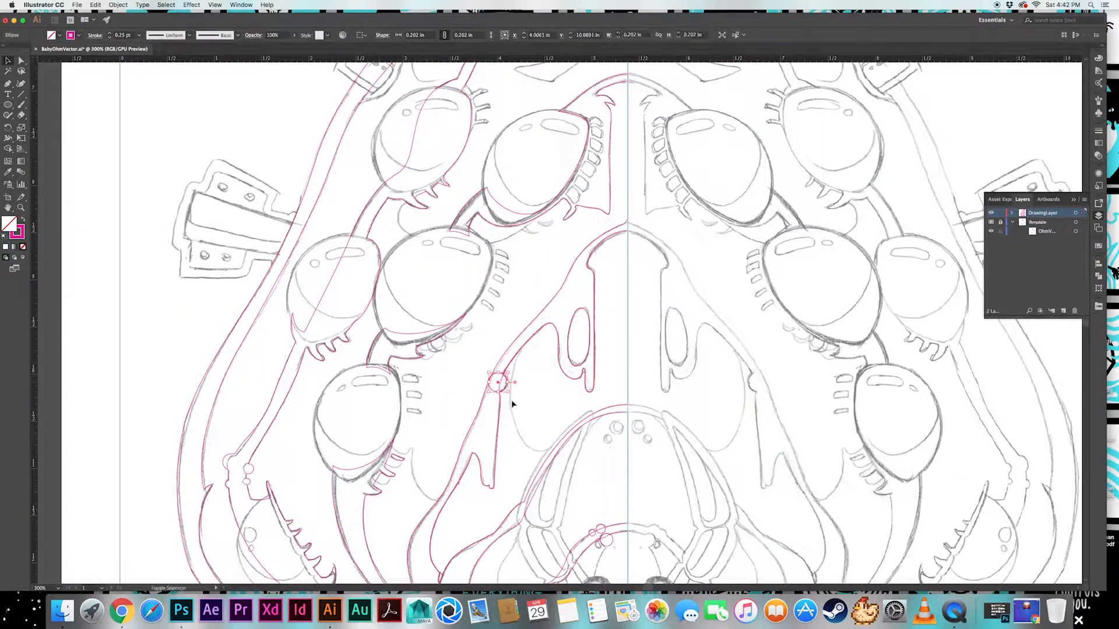
click(498, 412)
key(shift+m)
drag(492, 379, 506, 387)
key(v)
click(527, 402)
key(a)
click(505, 389)
click(528, 379)
Draw two small closed curved teeth under the middle eye, beside the existing hooked tooth, following the sketch
scroll(513, 388, down, 3)
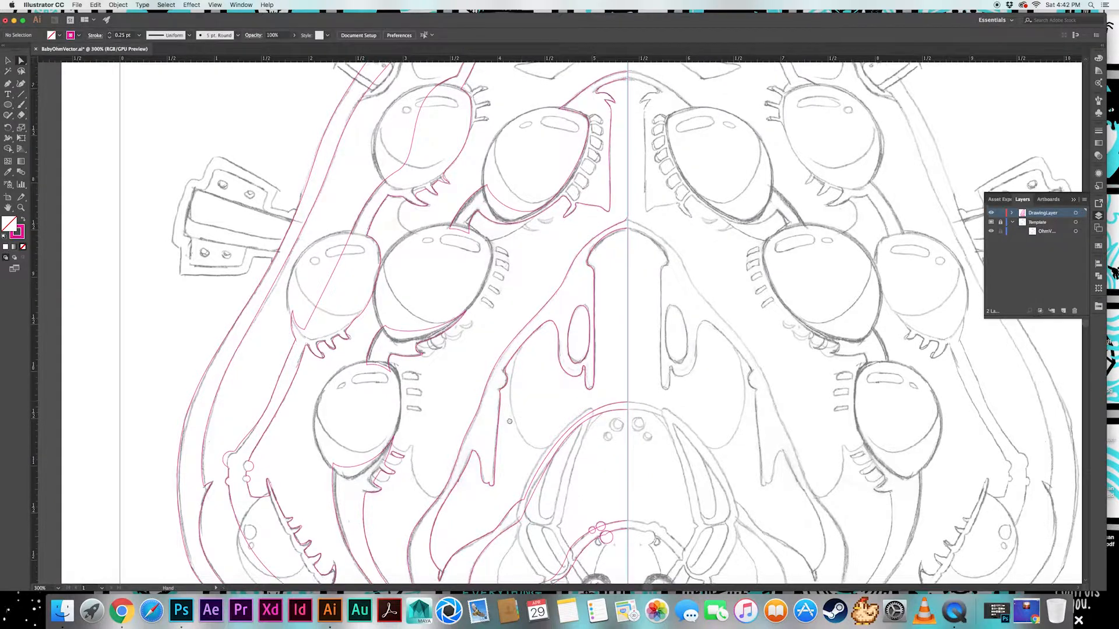
scroll(471, 408, up, 3)
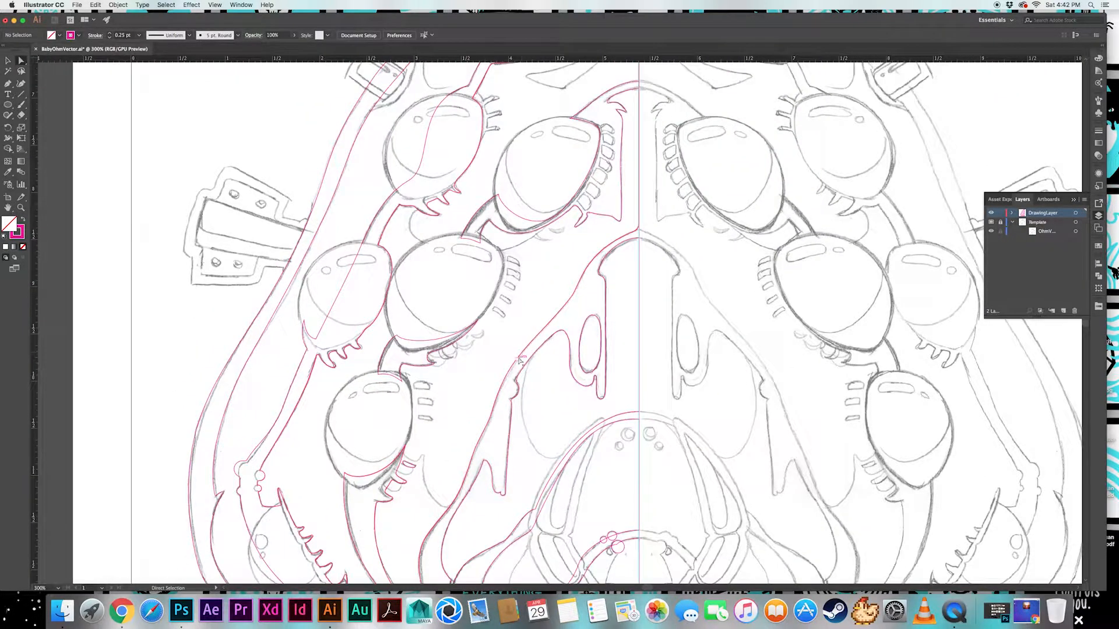
key(super+equal)
key(super+equal)
key(super+equal)
drag(318, 420, 508, 328)
click(488, 299)
click(476, 304)
click(488, 297)
super+click(519, 311)
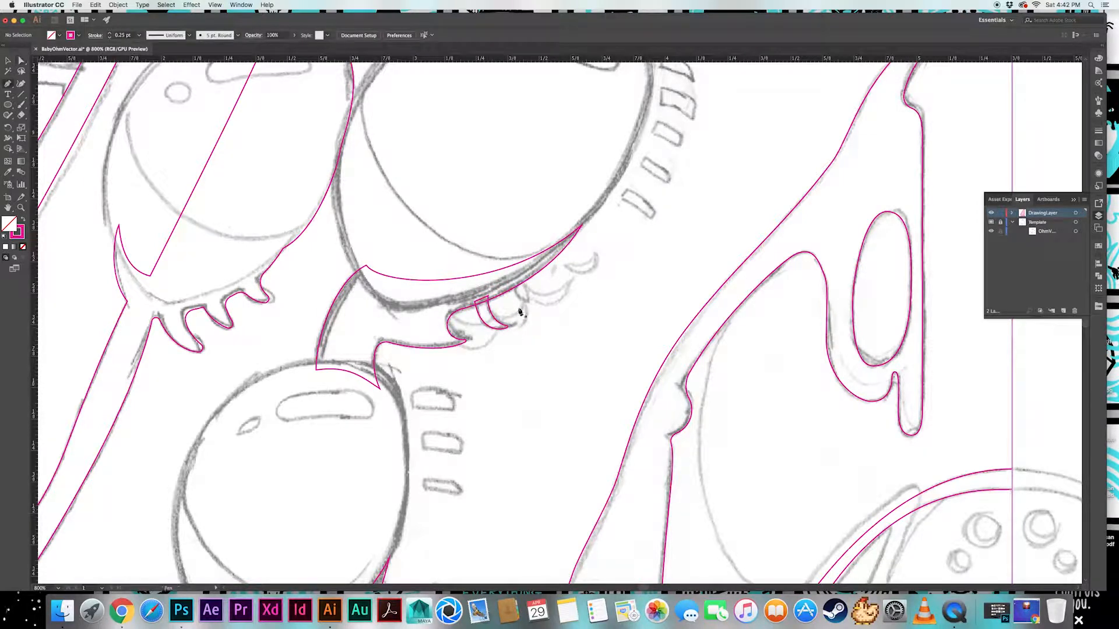
drag(514, 287, 526, 279)
click(513, 282)
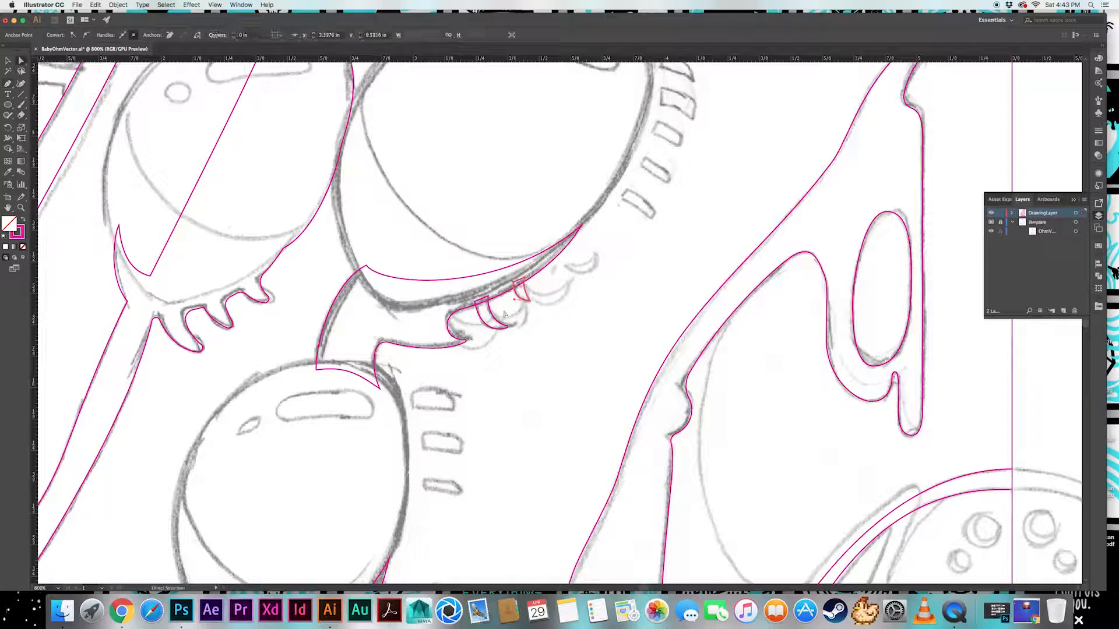
Join the two small teeth to the middle eye's lower outline with the Shape Builder
key(v)
mouse_move(538, 319)
mouse_down()
mouse_move(493, 294)
mouse_move(513, 280)
mouse_move(518, 297)
mouse_move(533, 288)
mouse_move(544, 325)
mouse_move(361, 554)
mouse_up()
key(shift+m)
Round the corners of the joined teeth under the middle eye and save the document
key(a)
click(514, 288)
click(533, 296)
click(524, 282)
click(514, 321)
key(super+s)
Draw a closed shape whose curved side follows the row of segments along the inner eye's edge, with a corner inside the eye
drag(658, 93, 479, 329)
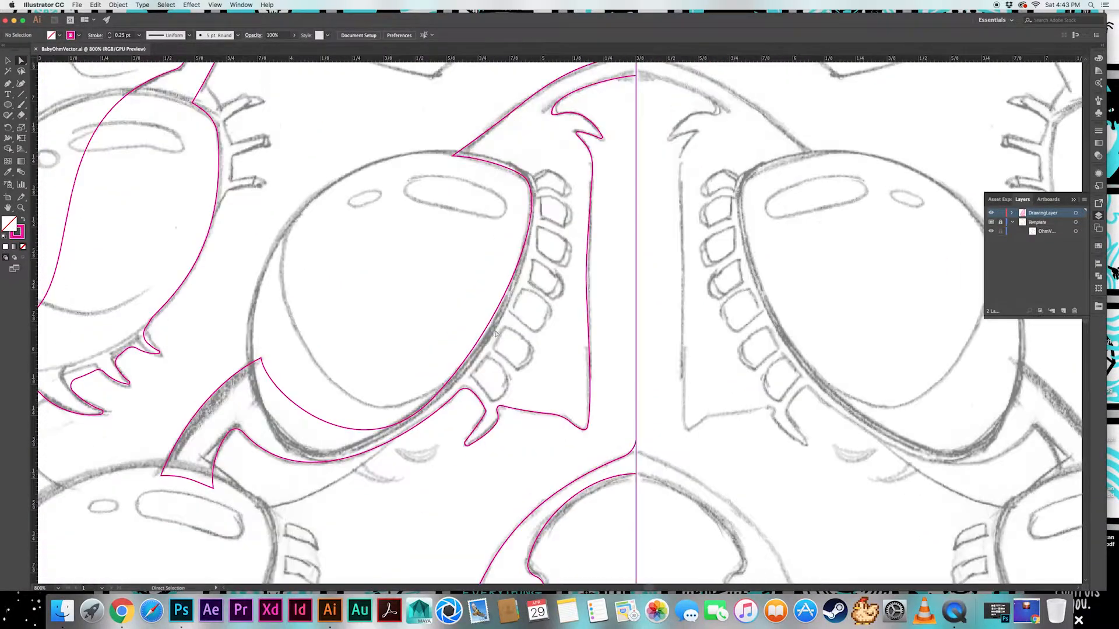
drag(536, 183, 537, 184)
drag(537, 249, 530, 284)
drag(458, 391, 420, 431)
super+click(461, 434)
click(458, 390)
click(357, 309)
click(529, 174)
super+click(576, 209)
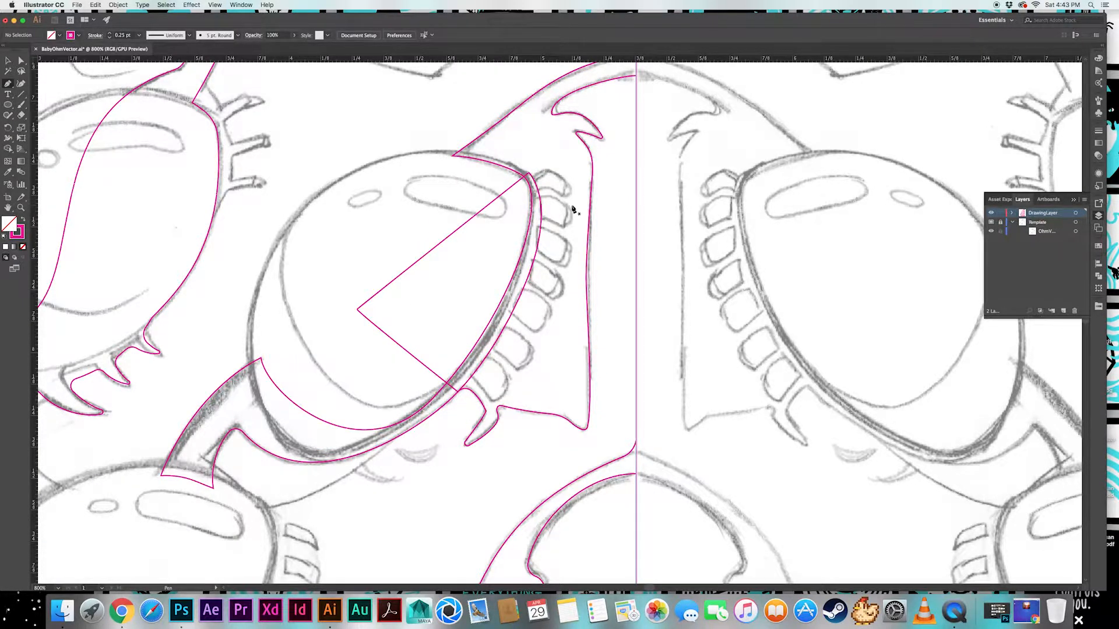
Draw a curved line along the lowest segment beside the inner eye and copy it for the sides of the next segment
click(464, 378)
drag(492, 400, 498, 411)
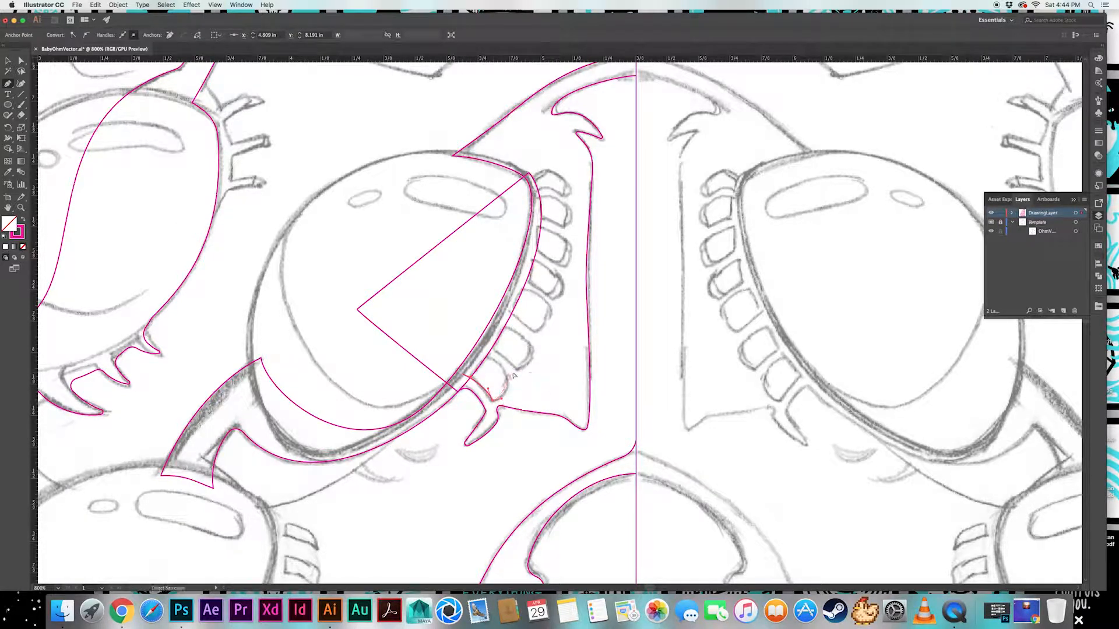
super+click(514, 376)
key(v)
drag(487, 392, 540, 304)
click(541, 340)
key(super+z)
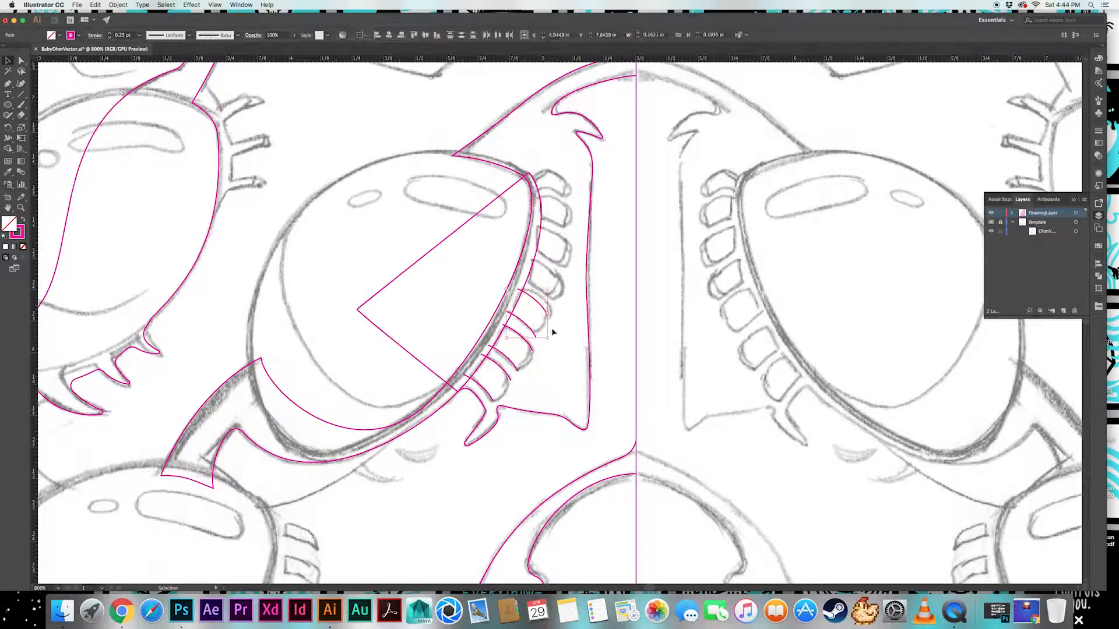
key(super+z)
Close the second-lowest segment beside the inner eye by joining the ends of its two curved side lines
click(532, 350)
click(518, 370)
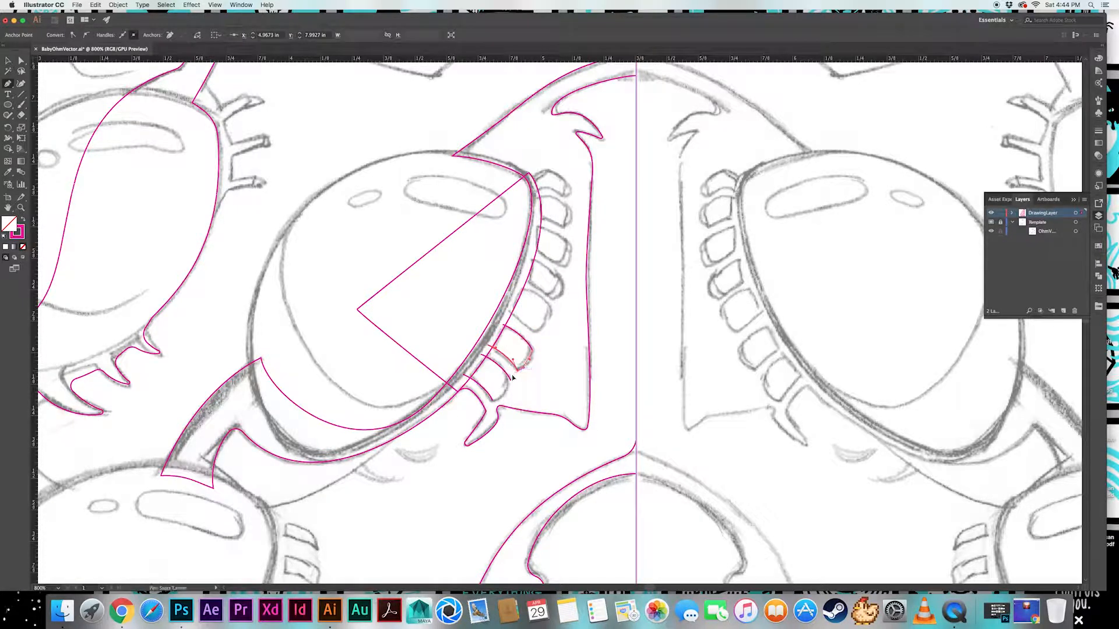
key(super+shift+a)
click(503, 325)
click(489, 346)
key(super+shift+a)
Close the lowest segment beside the inner eye the same way and adjust the outer end points to the sketch
click(483, 357)
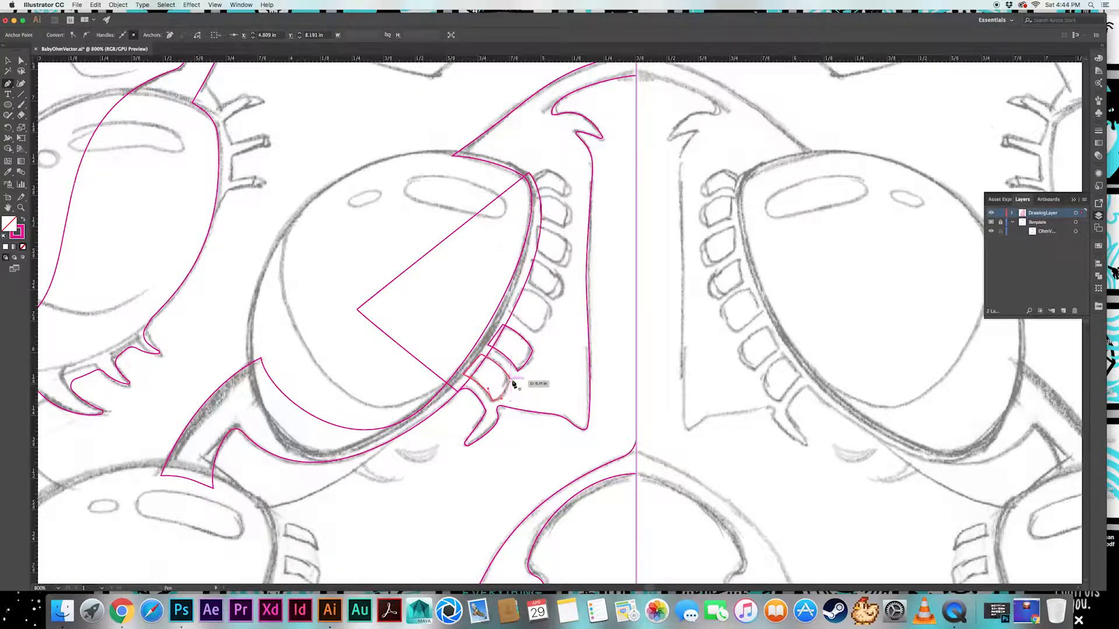
key(super+shift+a)
key(a)
click(510, 380)
drag(505, 381, 557, 297)
click(493, 401)
click(517, 370)
click(531, 351)
key(super+shift+a)
Outline the remaining segments up the inner eye's edge with the Pen tool, following the sketch
key(v)
key(super+shift+a)
drag(557, 256, 552, 337)
key(super+shift+a)
drag(537, 328, 545, 291)
drag(558, 280, 550, 272)
drag(551, 317, 545, 257)
drag(557, 243, 551, 238)
drag(545, 260, 555, 241)
key(super+shift+a)
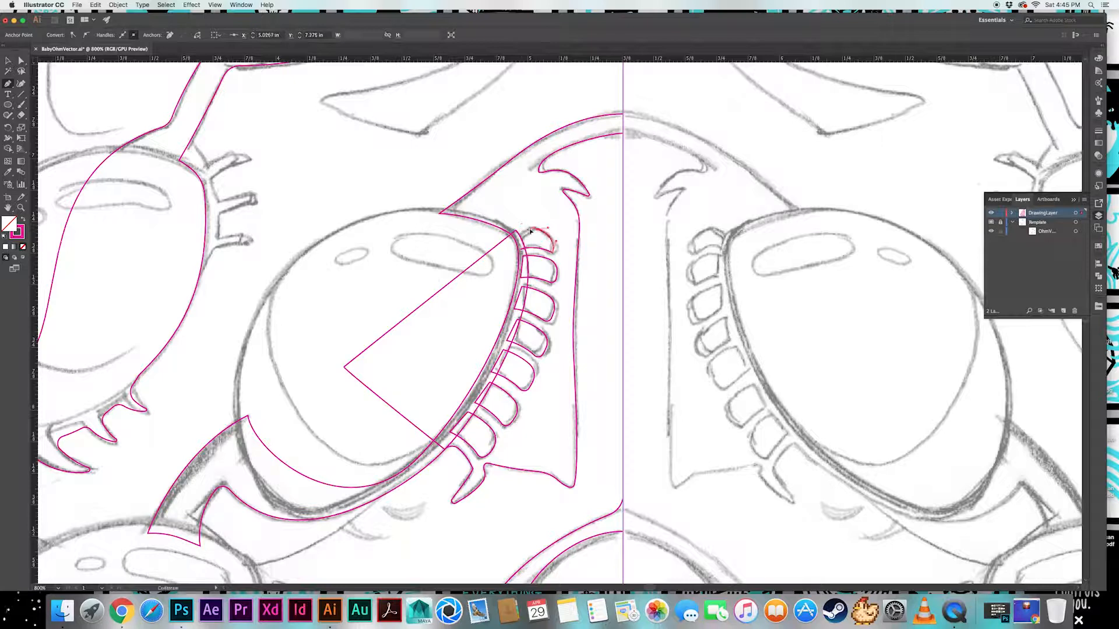
Close the topmost segment of the row and adjust its curved outer side to the sketch
click(521, 248)
key(a)
click(555, 215)
click(552, 251)
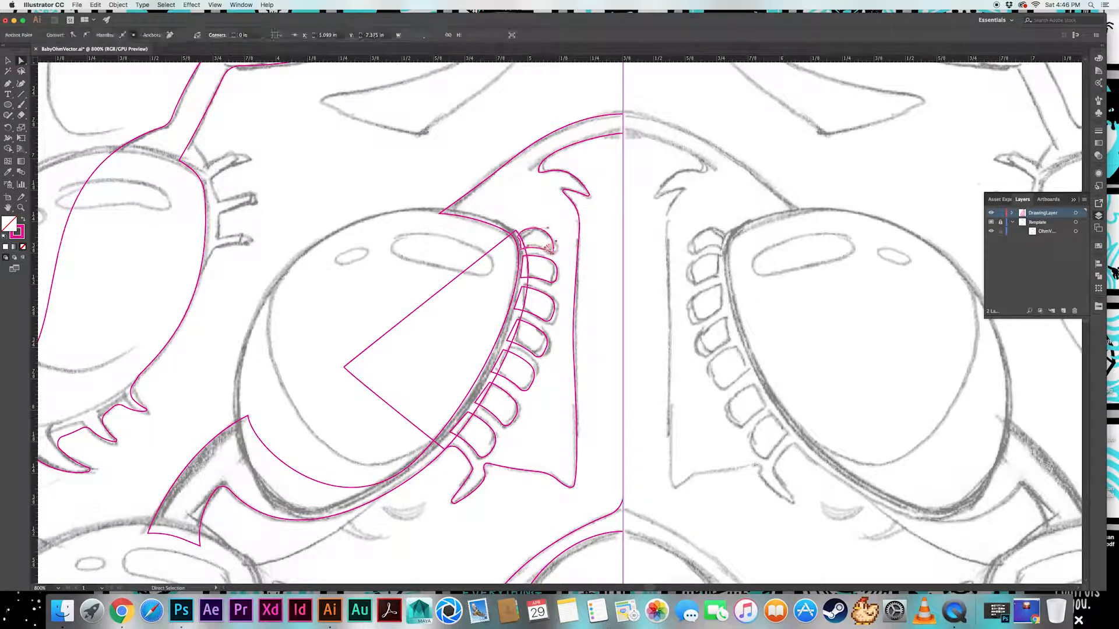
click(553, 220)
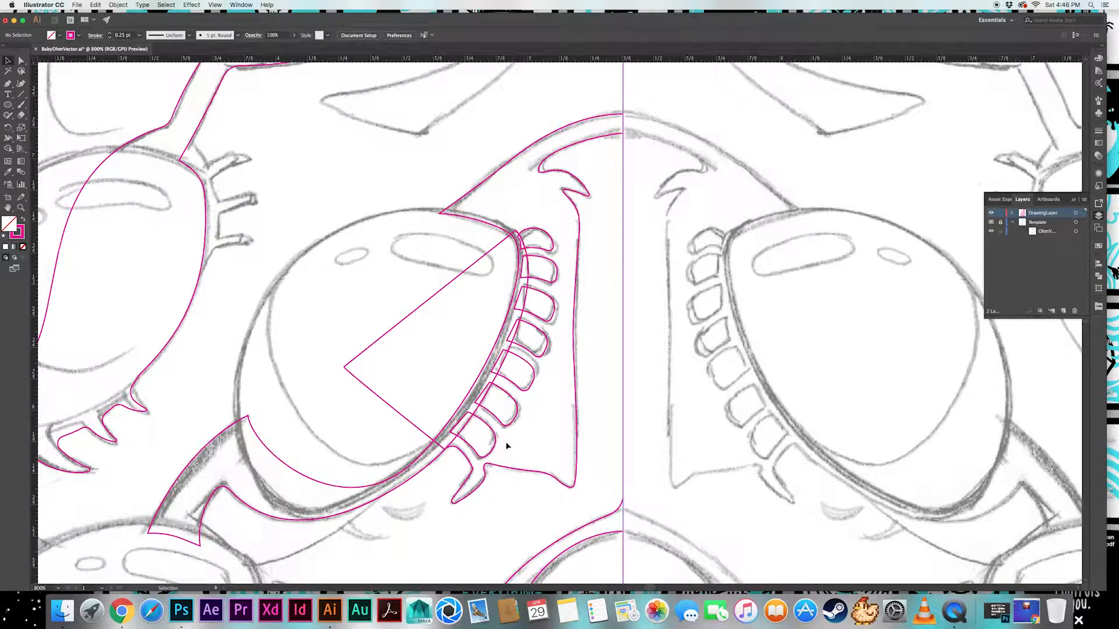
Trim all segments along the wedge shape's curved side with the Shape Builder, removing the wedge and the overlapping parts inside it
click(446, 447)
shift+click(487, 452)
shift+click(514, 405)
shift+click(528, 386)
shift+click(537, 334)
shift+click(539, 315)
shift+click(553, 265)
shift+click(553, 250)
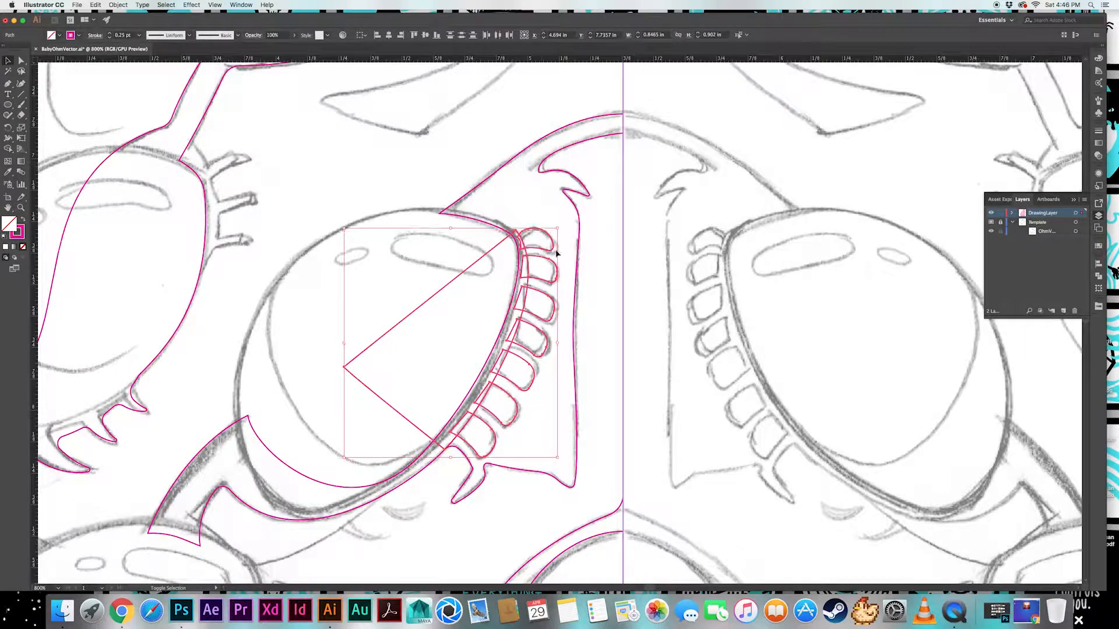
key(shift+m)
alt+click(477, 327)
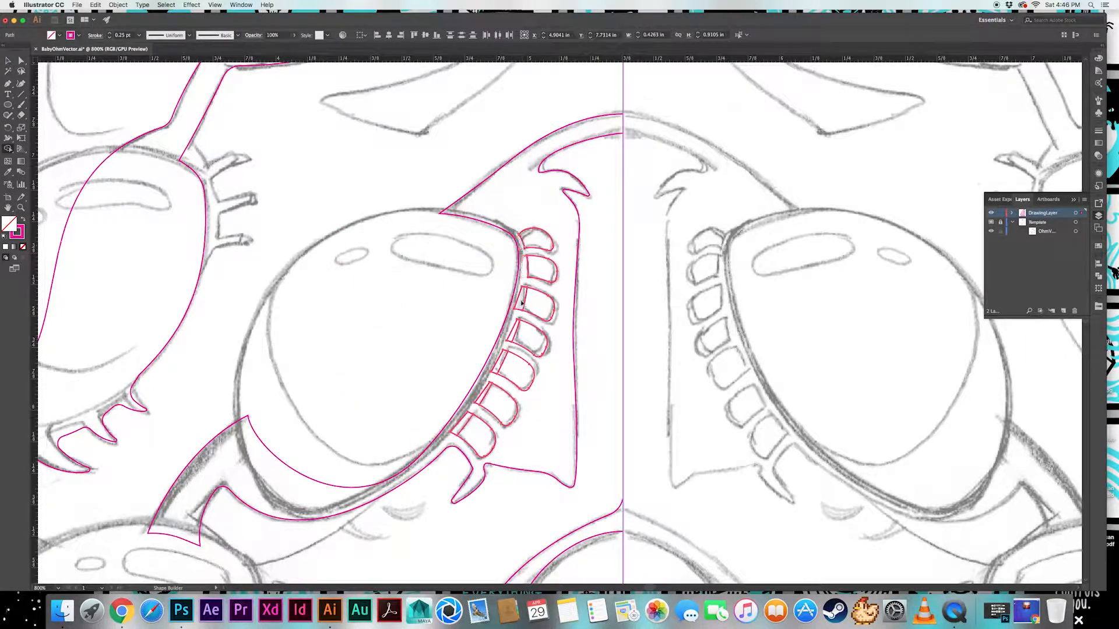
alt+click(484, 393)
alt+click(464, 422)
super+click(447, 330)
Look over the traced left half of the creature, from the eyes down to the legs
drag(444, 364, 390, 295)
key(super+minus)
key(super+minus)
key(super+minus)
key(super+minus)
key(super+minus)
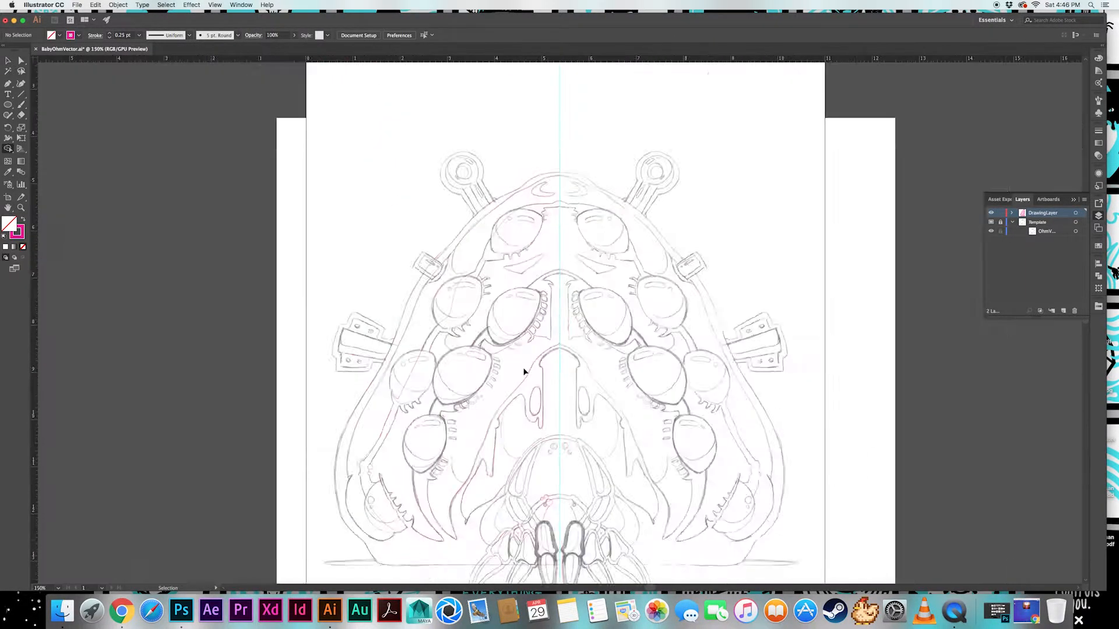
key(super+plus)
key(super+plus)
key(super+plus)
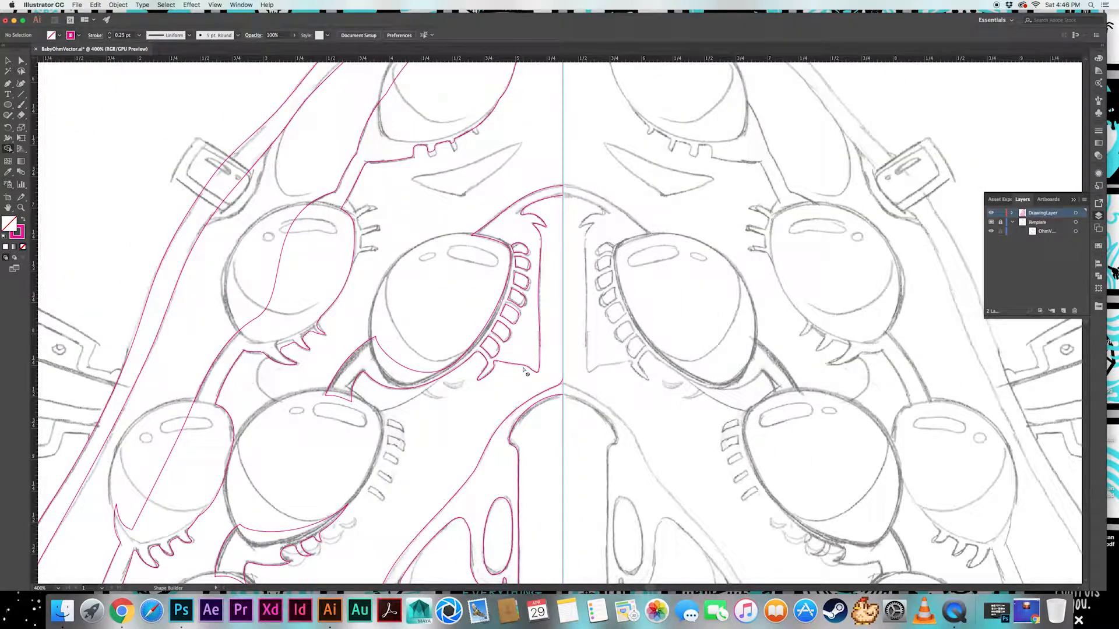
key(super+minus)
drag(522, 371, 445, 145)
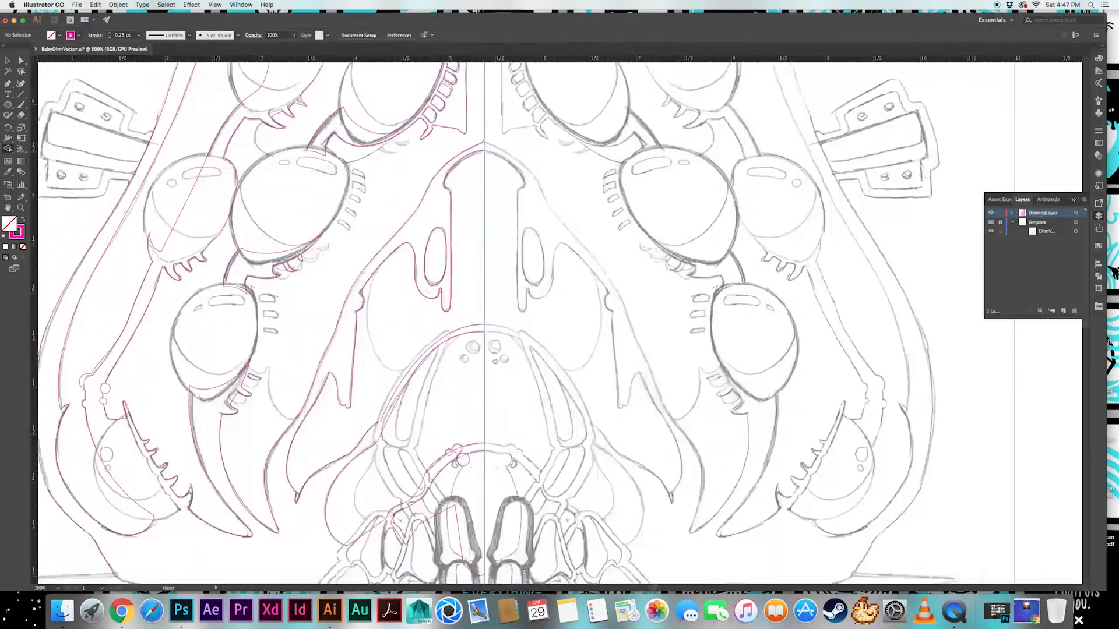
drag(426, 438, 507, 314)
drag(536, 108, 501, 215)
drag(454, 464, 476, 313)
Trace the outer side of the innermost leg's upper section down to the joint with the Pen tool
key(super+plus)
key(super+plus)
scroll(496, 326, down, 3)
key(p)
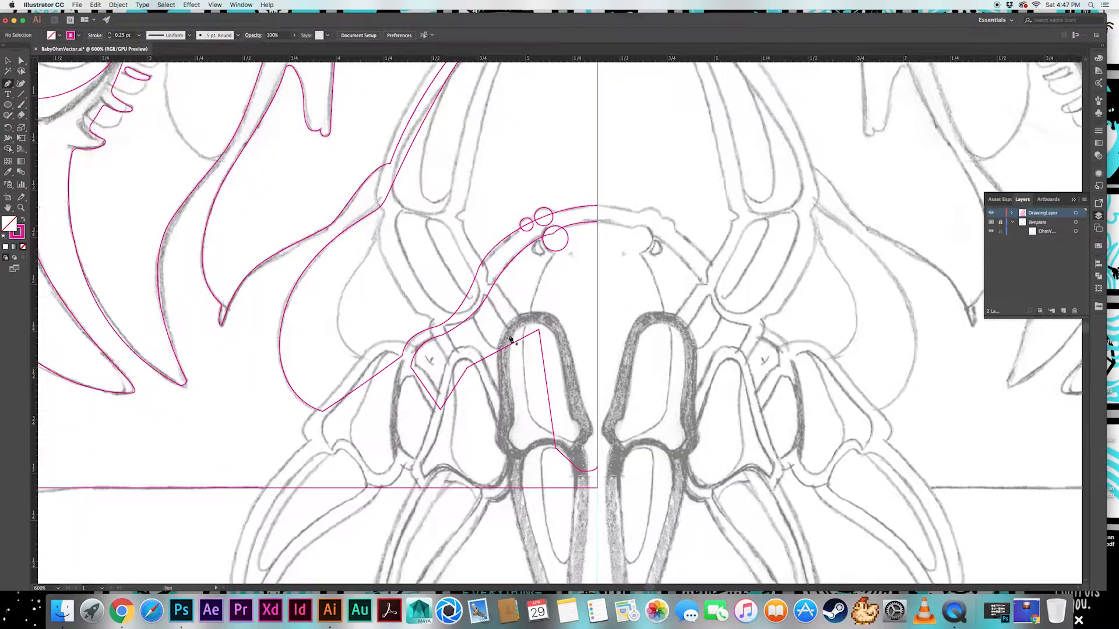
drag(496, 439, 532, 466)
super+click(532, 466)
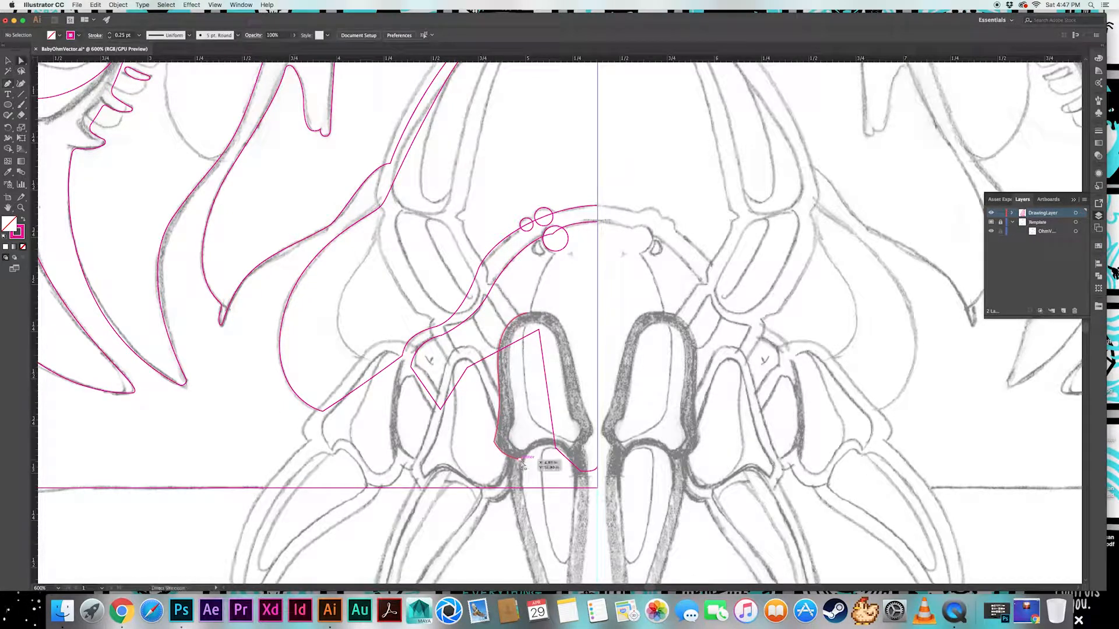
key(a)
drag(523, 460, 546, 447)
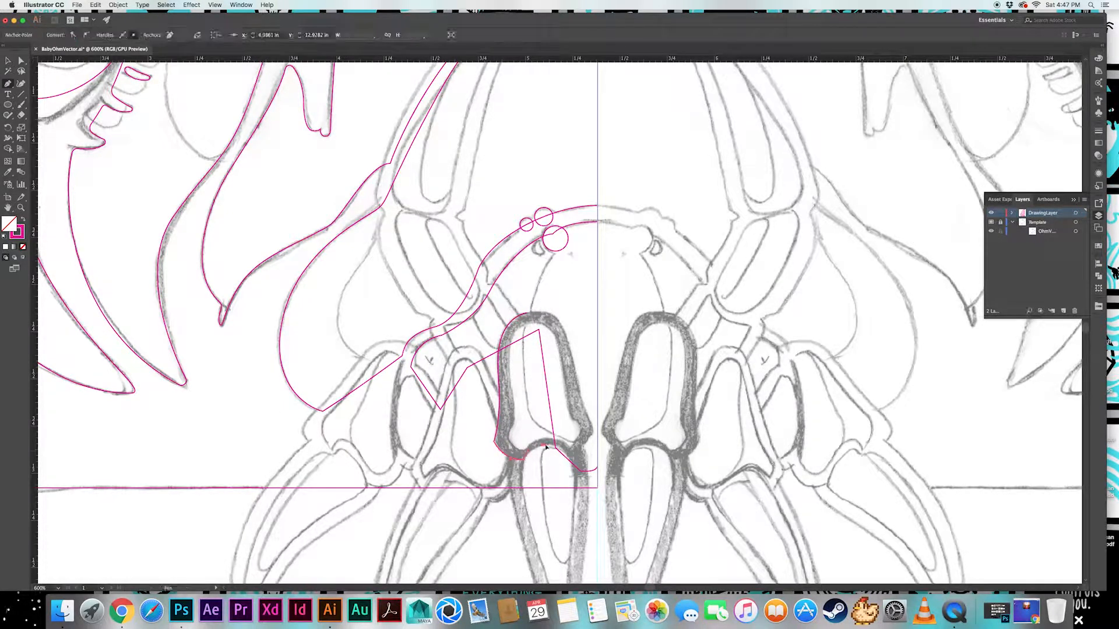
Continue the innermost leg's outline around the claw tip and back up the inner side to close it at the top
key(super)
scroll(508, 459, down, 5)
drag(558, 538, 578, 546)
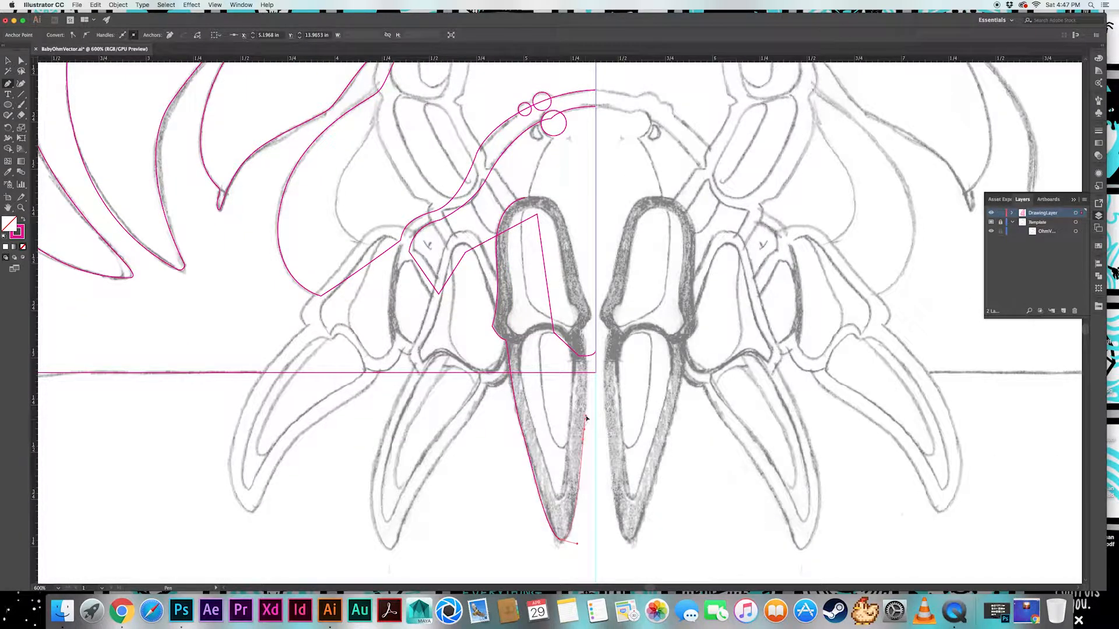
drag(590, 310, 591, 303)
scroll(591, 303, up, 5)
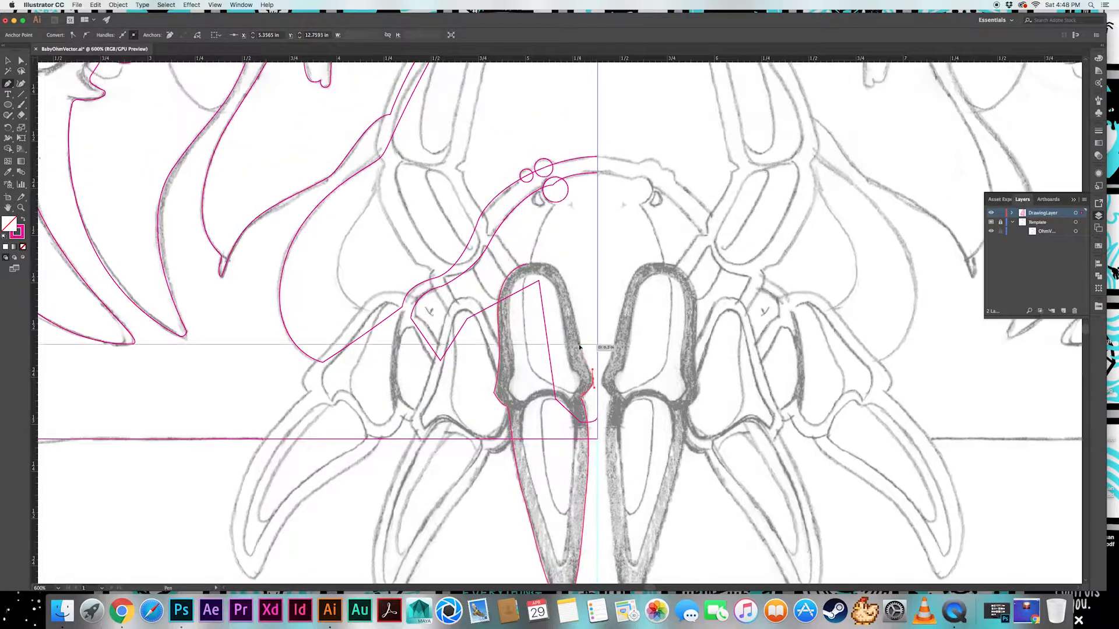
click(587, 426)
drag(535, 349, 479, 360)
Round the corners of the innermost leg's outline where the upper section meets the claw
key(a)
click(589, 427)
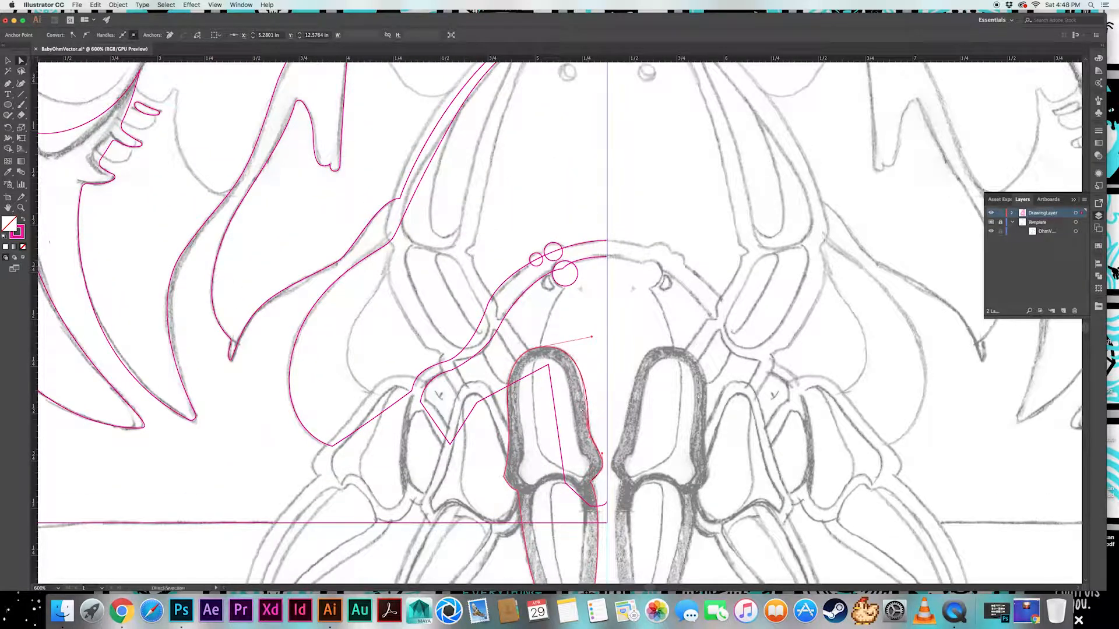
scroll(591, 428, down, 2)
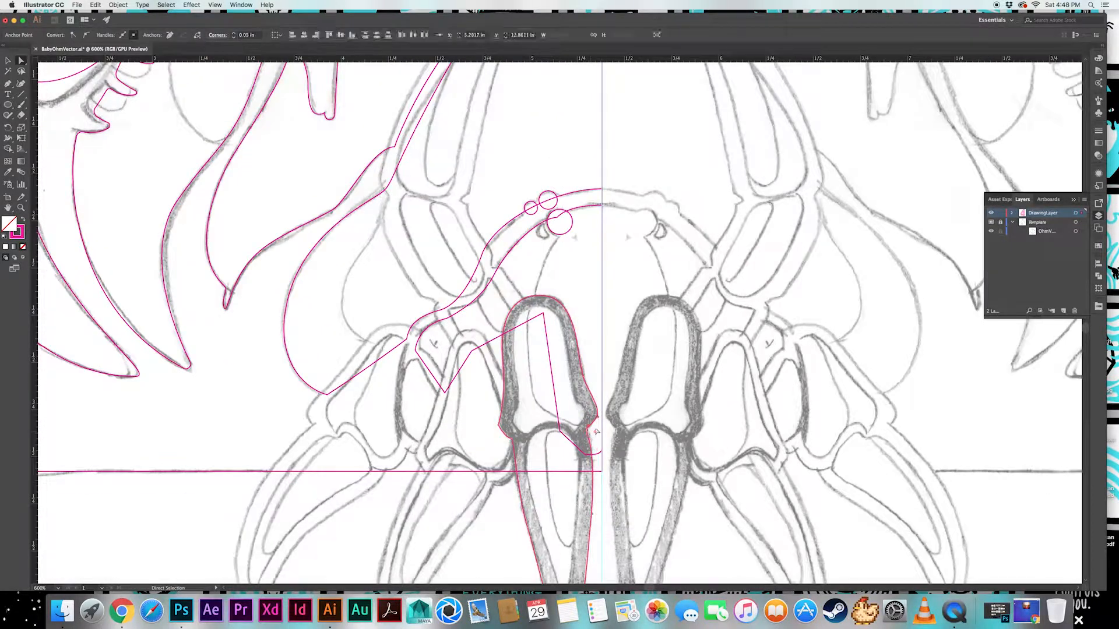
click(505, 429)
click(512, 438)
Reshape the outer edge of the innermost claw below the joint to follow the sketch
key(super+plus)
key(super+plus)
key(super+plus)
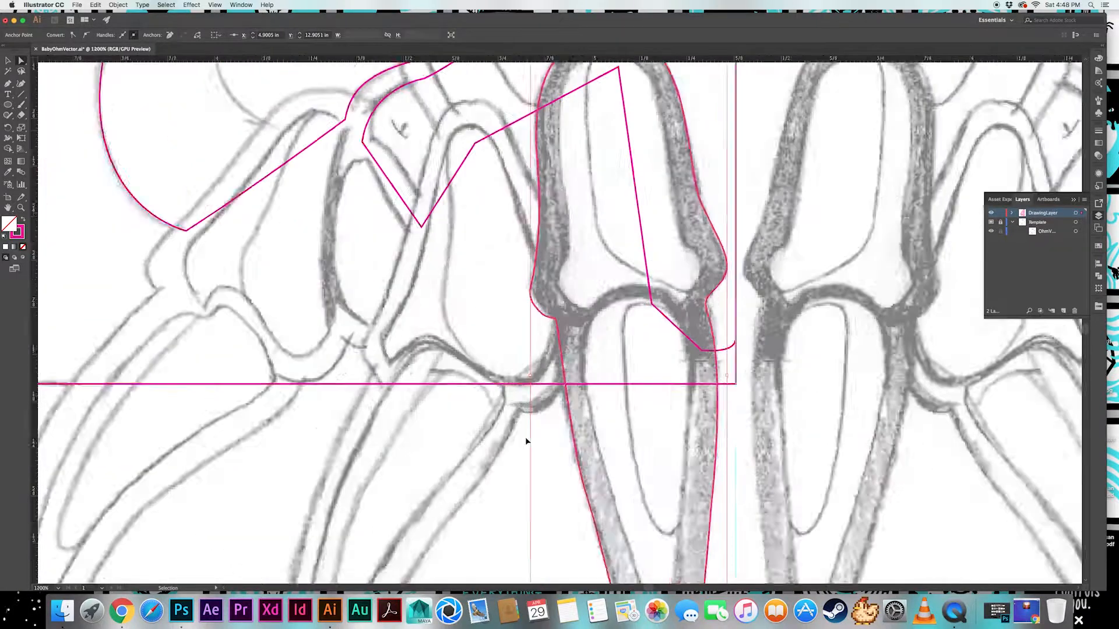
scroll(528, 408, up, 2)
drag(520, 383, 521, 378)
drag(577, 528, 528, 388)
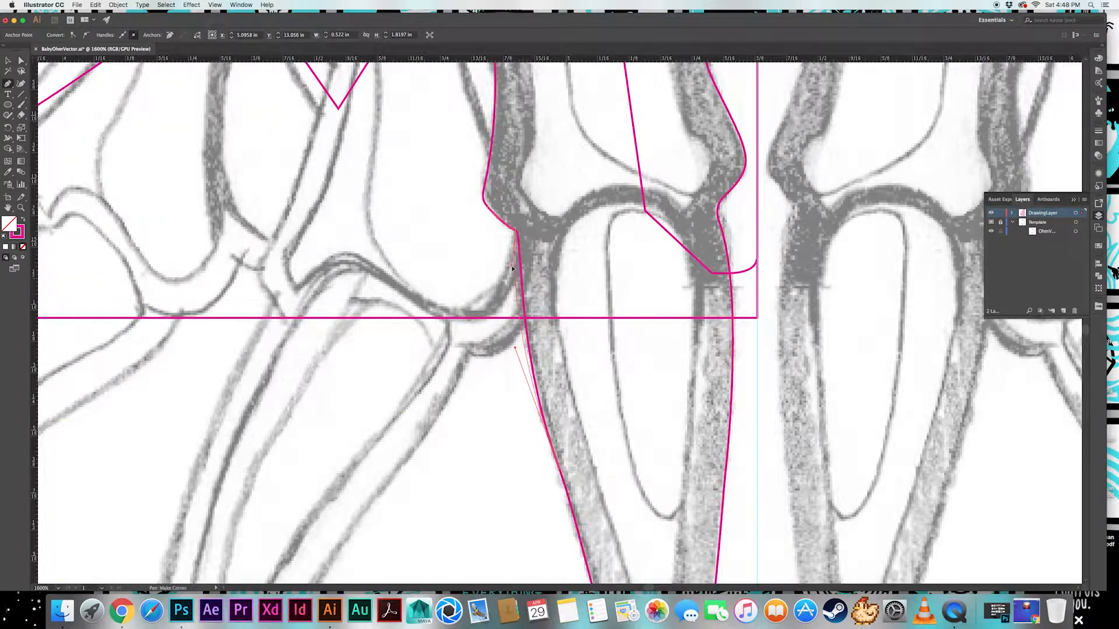
scroll(535, 245, down, 5)
click(533, 288)
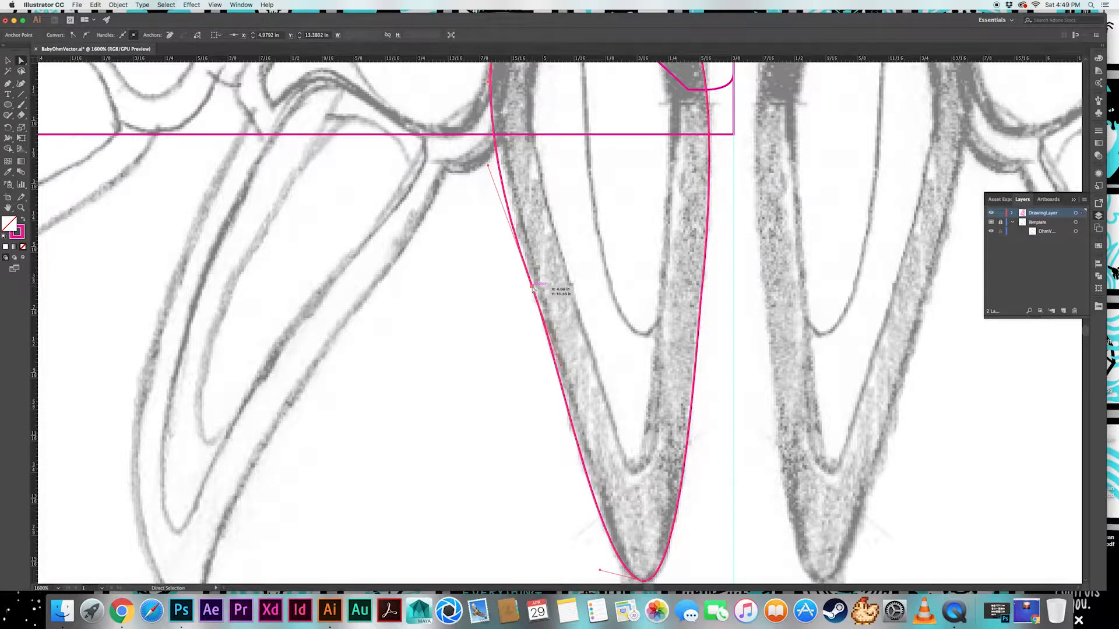
Adjust the innermost claw's tip anchor and curve handles so the outline fits the sketched tip and outer edge
drag(662, 492, 651, 438)
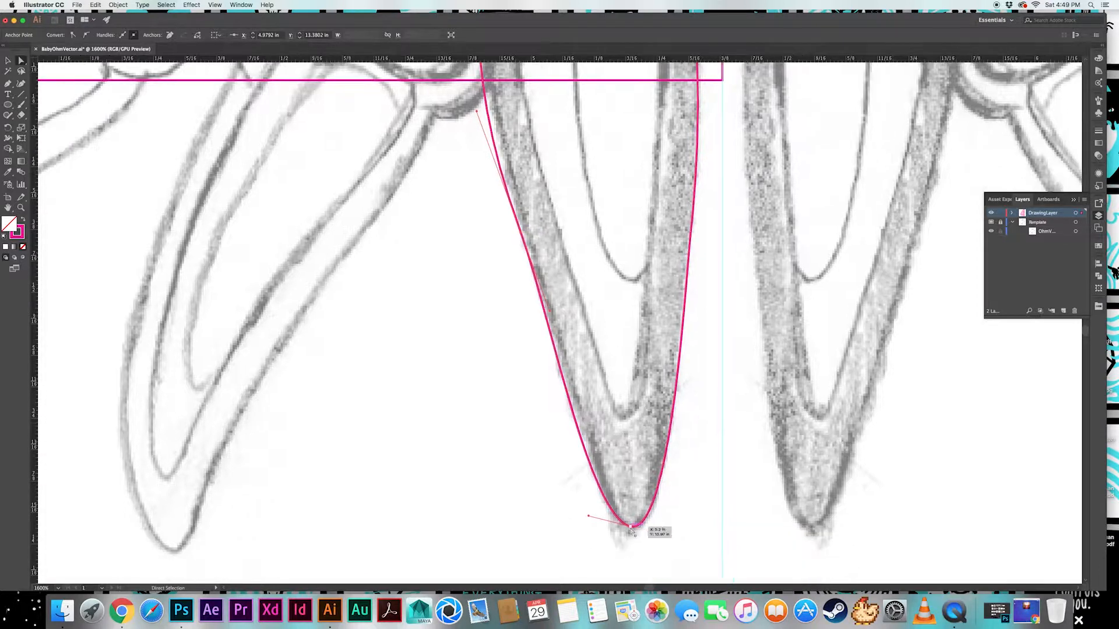
click(631, 527)
drag(676, 539, 676, 531)
drag(549, 311, 572, 372)
drag(524, 245, 537, 357)
drag(572, 408, 536, 306)
drag(524, 192, 559, 432)
drag(490, 296, 486, 293)
drag(659, 435, 519, 513)
drag(490, 165, 543, 353)
drag(577, 443, 577, 440)
drag(517, 456, 533, 475)
key(super+minus)
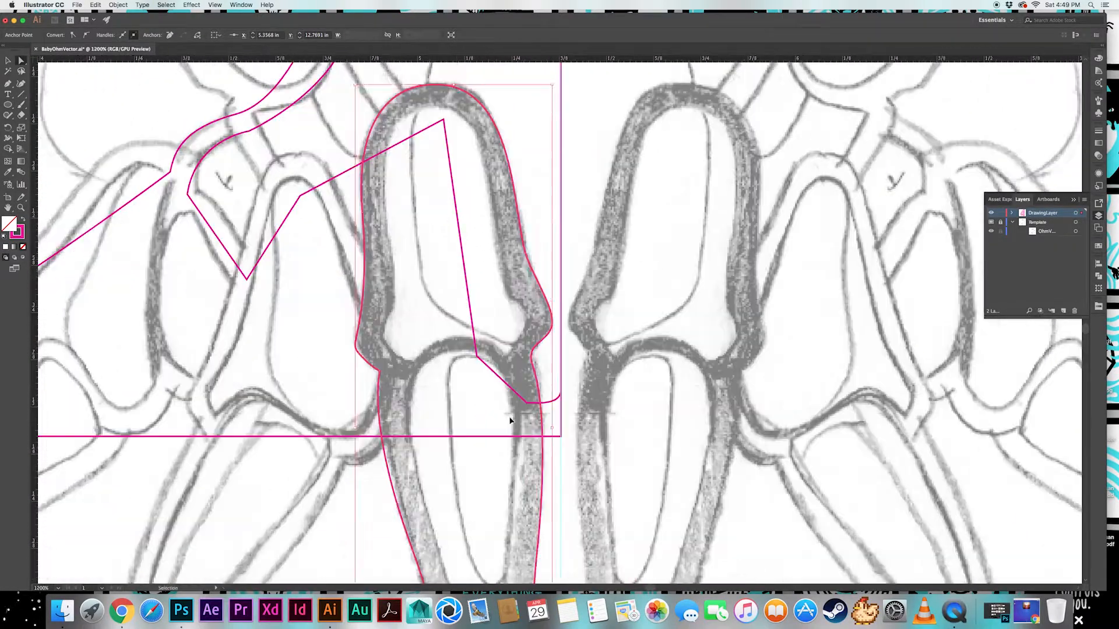
Trace the inner outline of the innermost leg's upper section as a closed path, including the arch above the claw
drag(447, 275, 455, 373)
key(p)
drag(425, 204, 420, 205)
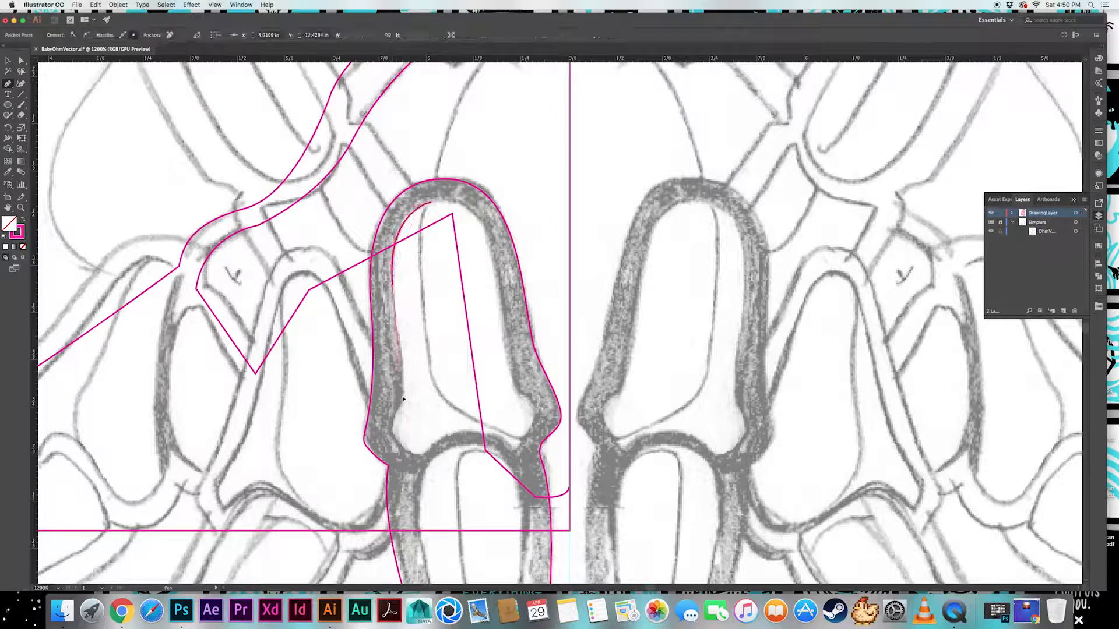
drag(402, 401, 432, 438)
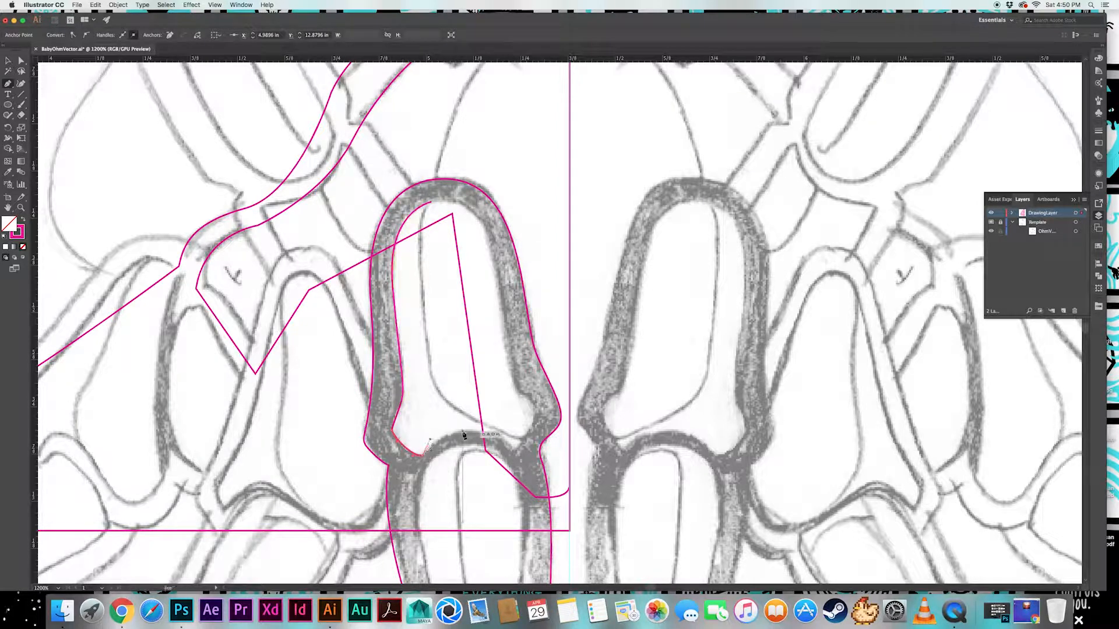
key(super+z)
drag(512, 450, 541, 485)
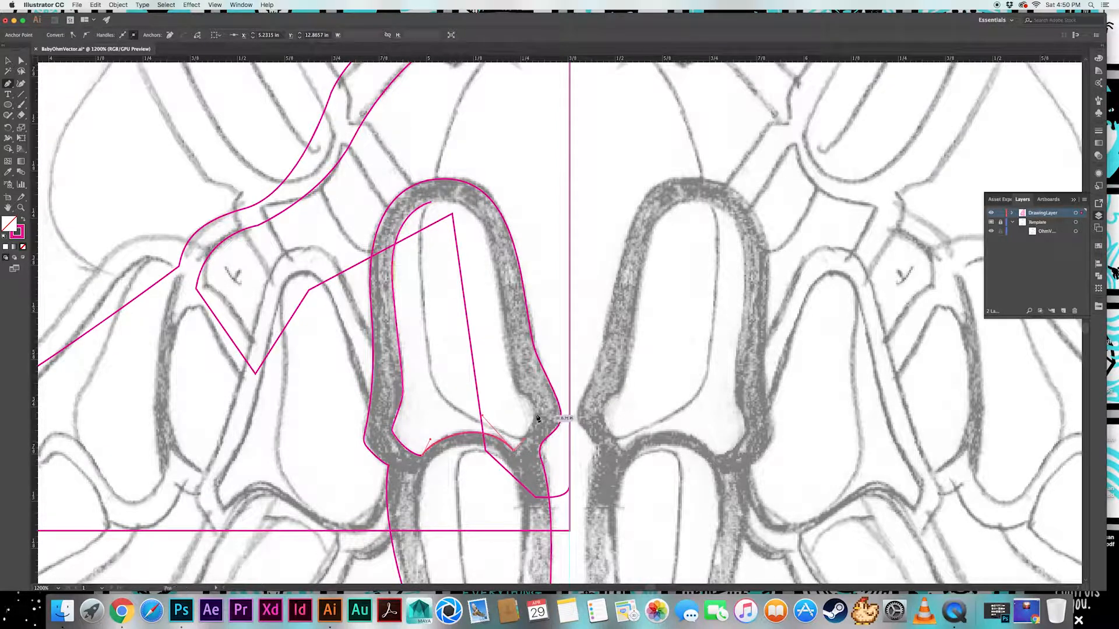
drag(517, 391, 509, 378)
drag(503, 304, 499, 287)
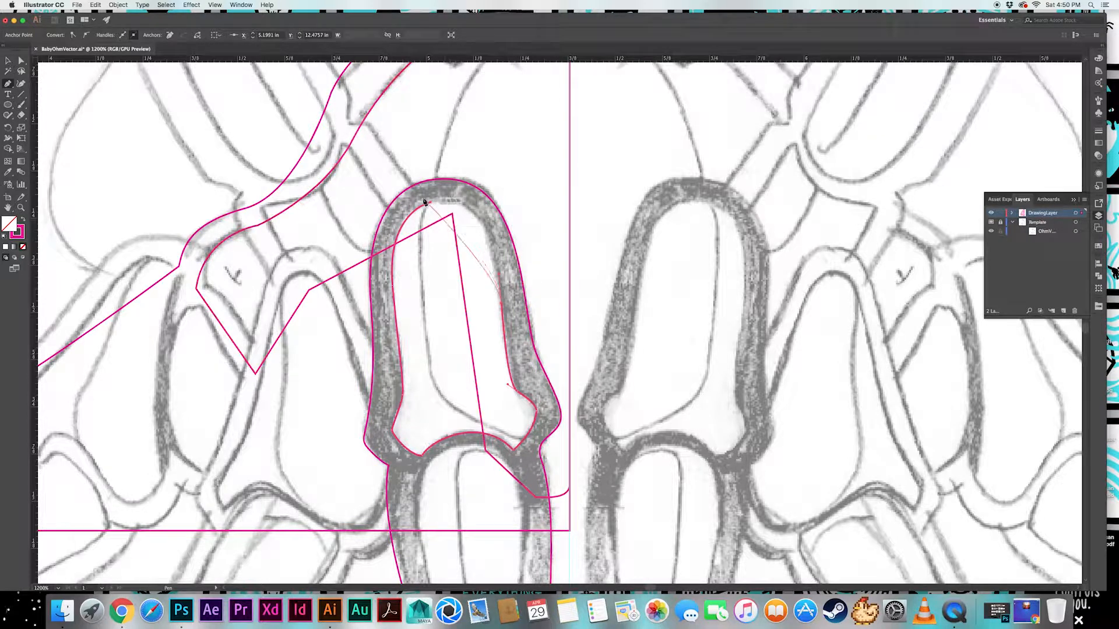
drag(430, 201, 370, 218)
Round the lower corners of the upper section's inner outline near the joint
super+click(452, 344)
super+click(536, 412)
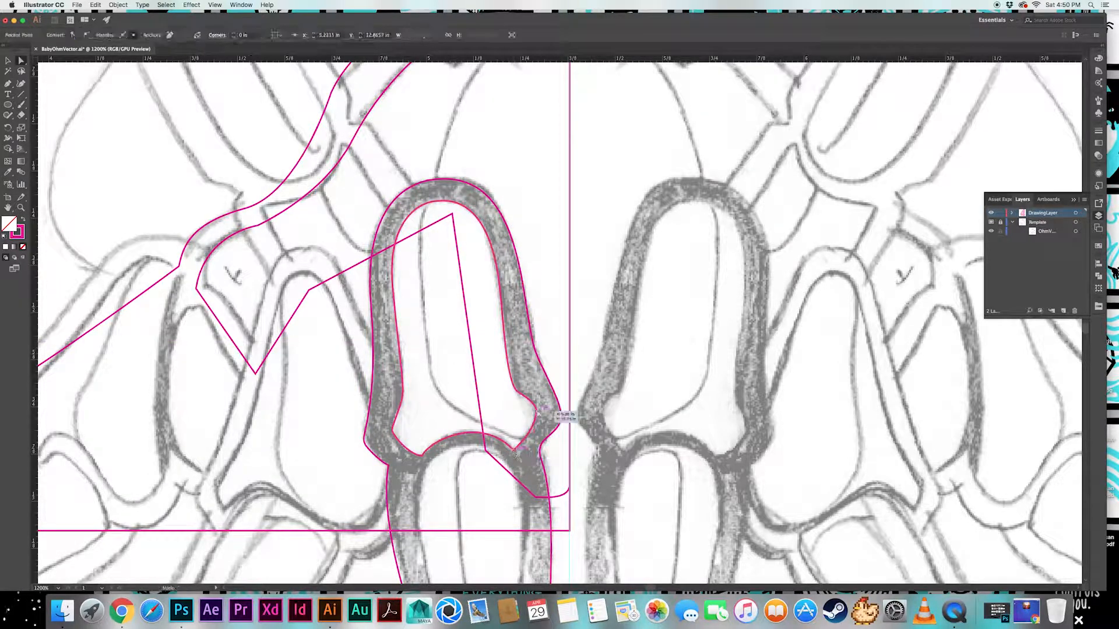
click(399, 433)
click(448, 462)
Trace the innermost claw's inner outline as a closed path with a pointed lower end
mouse_move(449, 461)
mouse_down()
mouse_move(429, 360)
mouse_move(441, 244)
mouse_up()
key(p)
mouse_move(441, 393)
mouse_down()
mouse_move(477, 497)
mouse_move(475, 530)
mouse_up()
drag(475, 531, 461, 418)
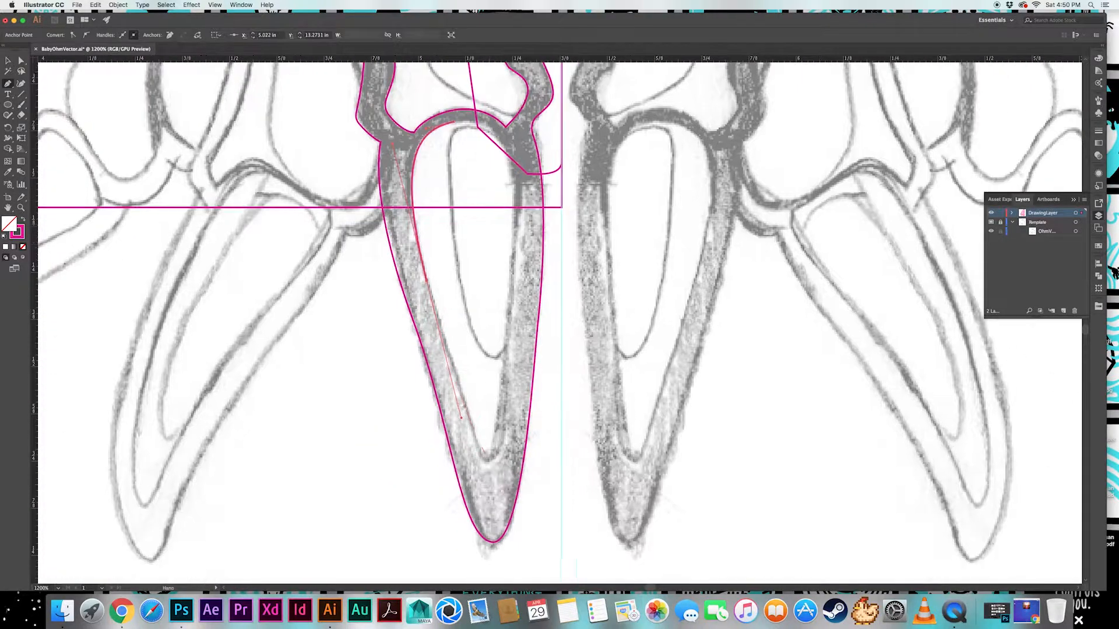
drag(490, 474, 488, 488)
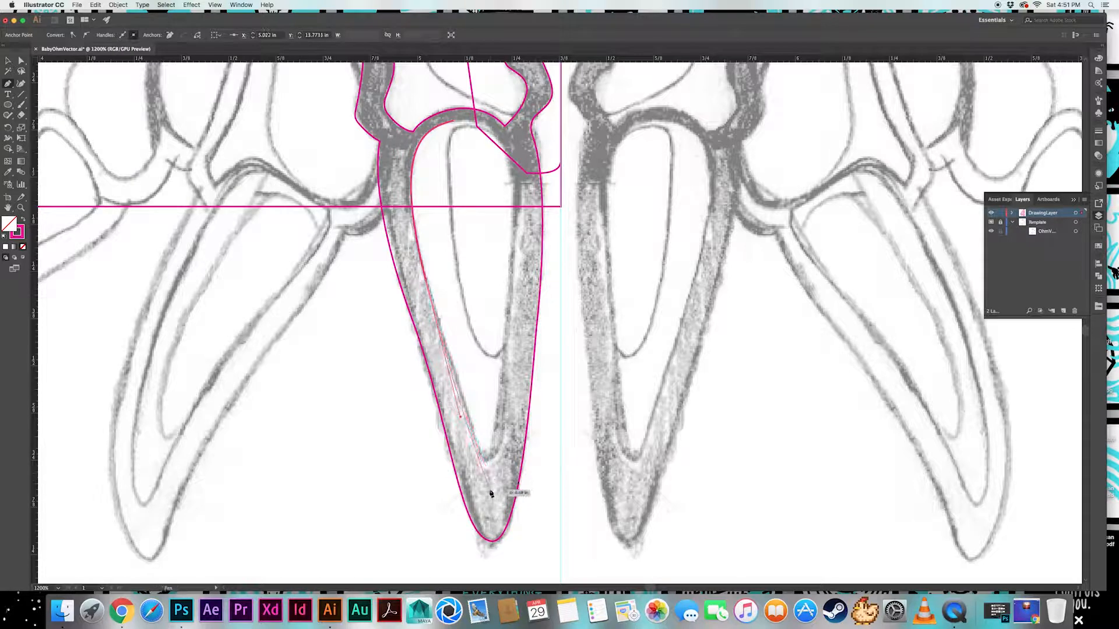
drag(510, 289, 513, 257)
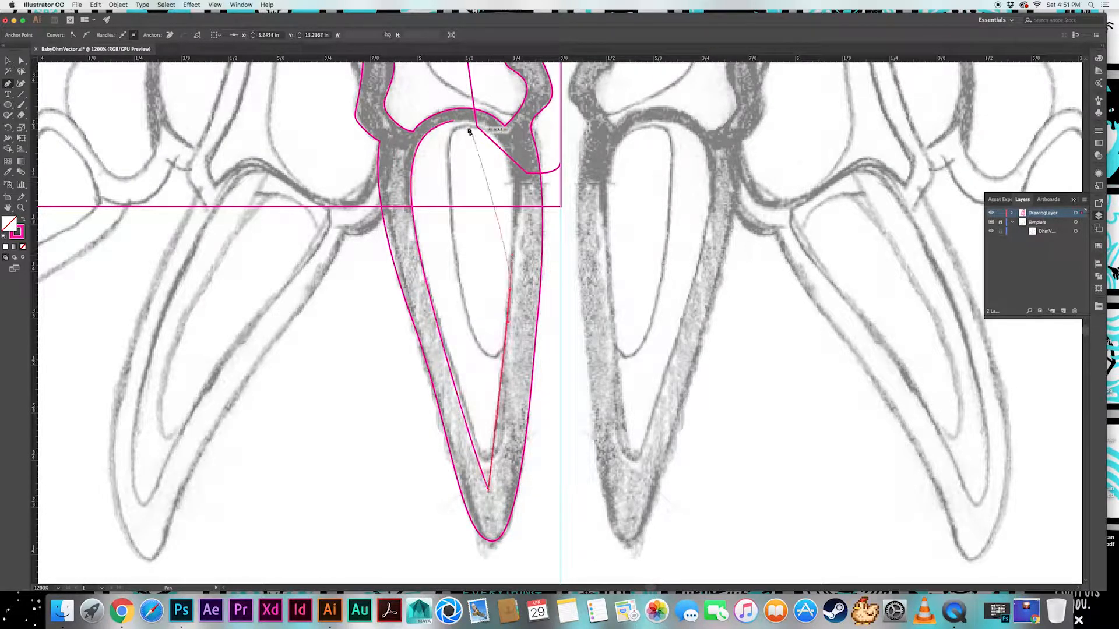
drag(453, 121, 366, 126)
Round the pointed lower end of the claw's inner outline to match the sketch
key(a)
drag(488, 489, 481, 456)
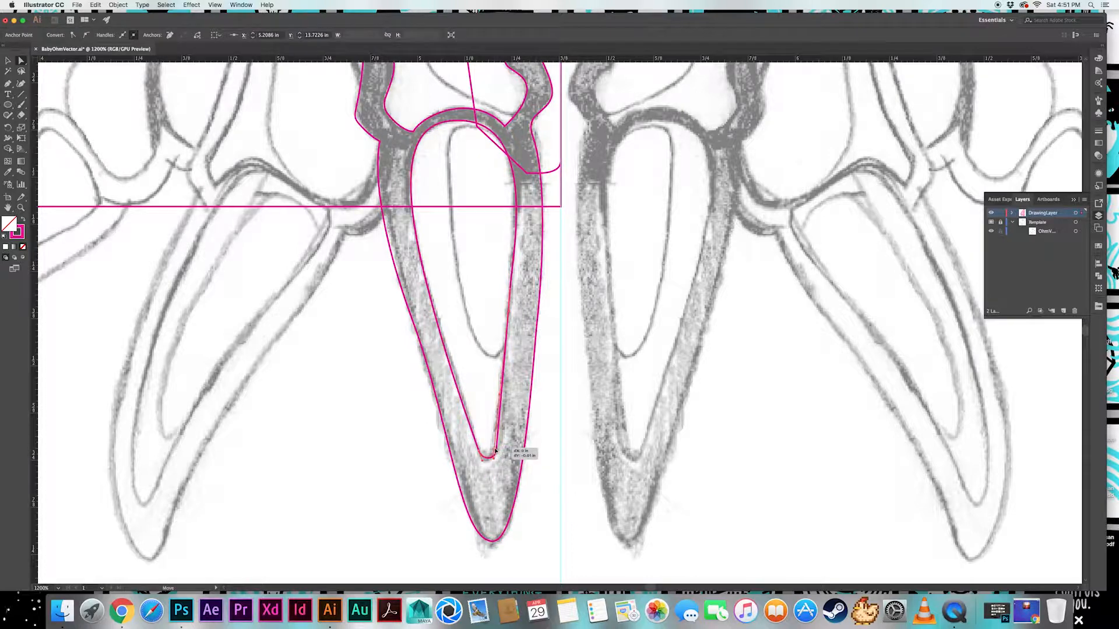
scroll(484, 408, up, 5)
click(470, 296)
scroll(469, 296, up, 3)
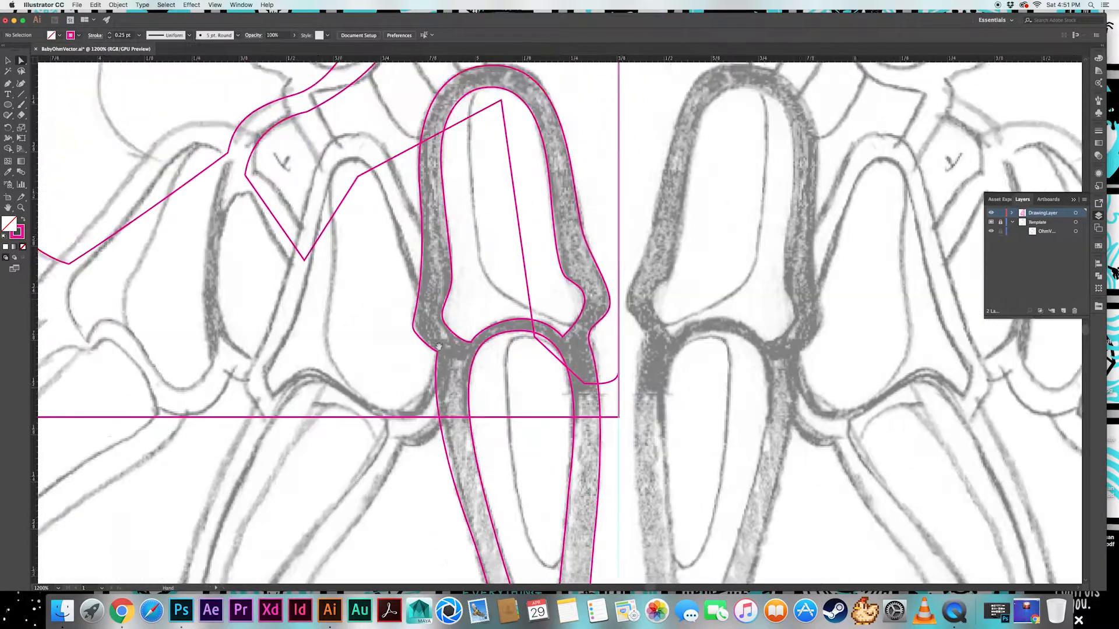
scroll(469, 296, down, 8)
drag(498, 411, 510, 408)
click(479, 303)
Trace the outer outline of the second leg's upper section, over its rounded top and down to the claw joint
drag(330, 93, 436, 333)
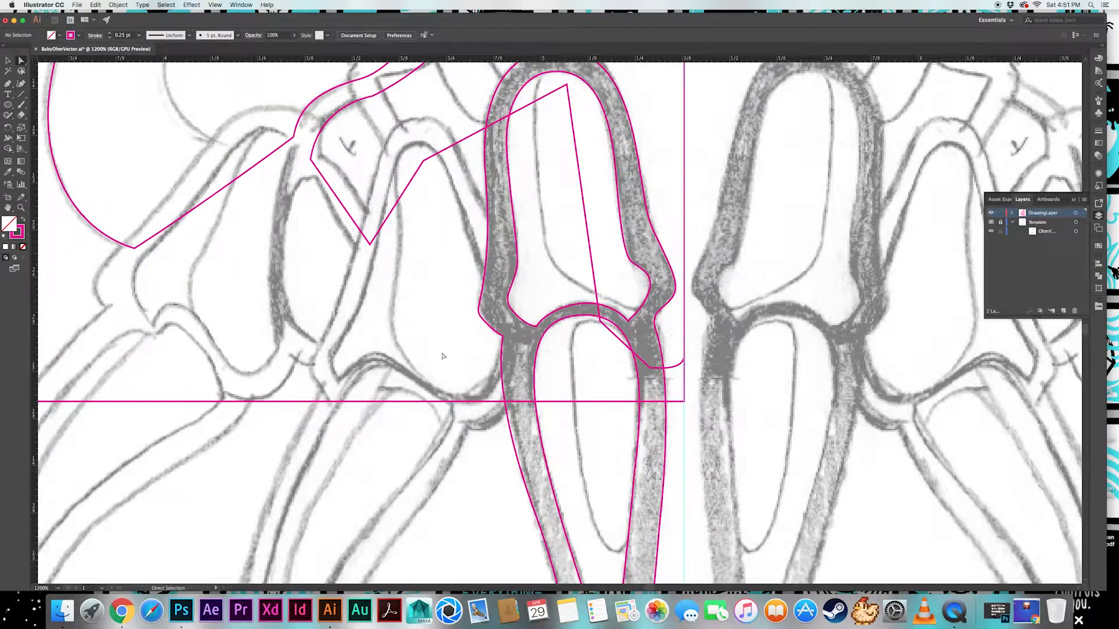
mouse_move(418, 193)
mouse_down()
mouse_move(460, 392)
mouse_move(417, 246)
mouse_up()
key(p)
drag(503, 277, 483, 251)
drag(448, 182, 382, 175)
scroll(367, 261, down, 4)
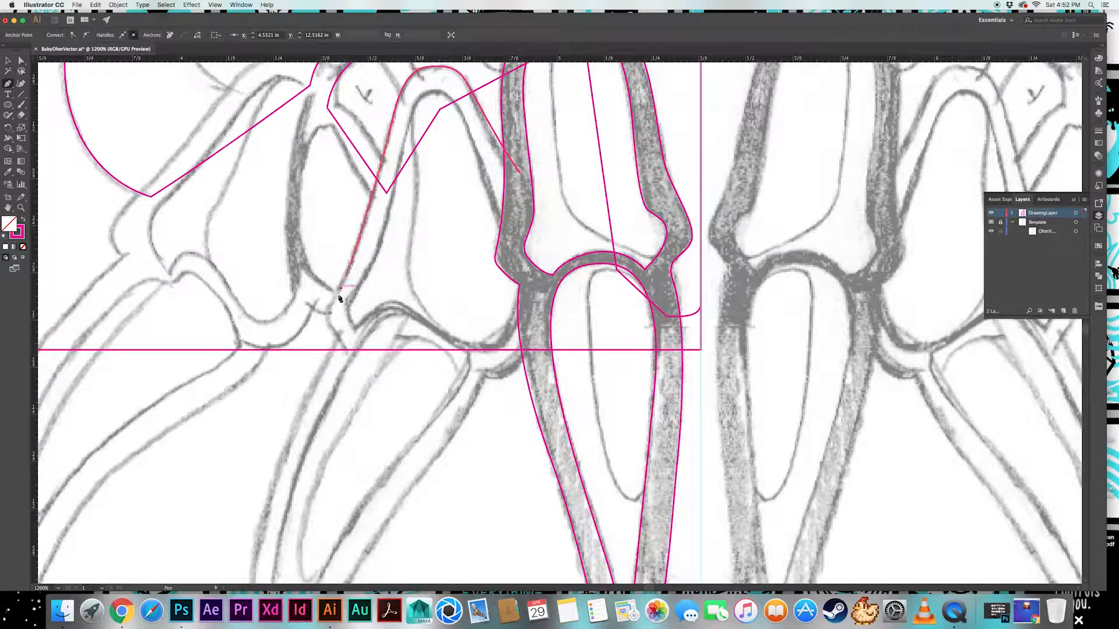
scroll(341, 339, down, 5)
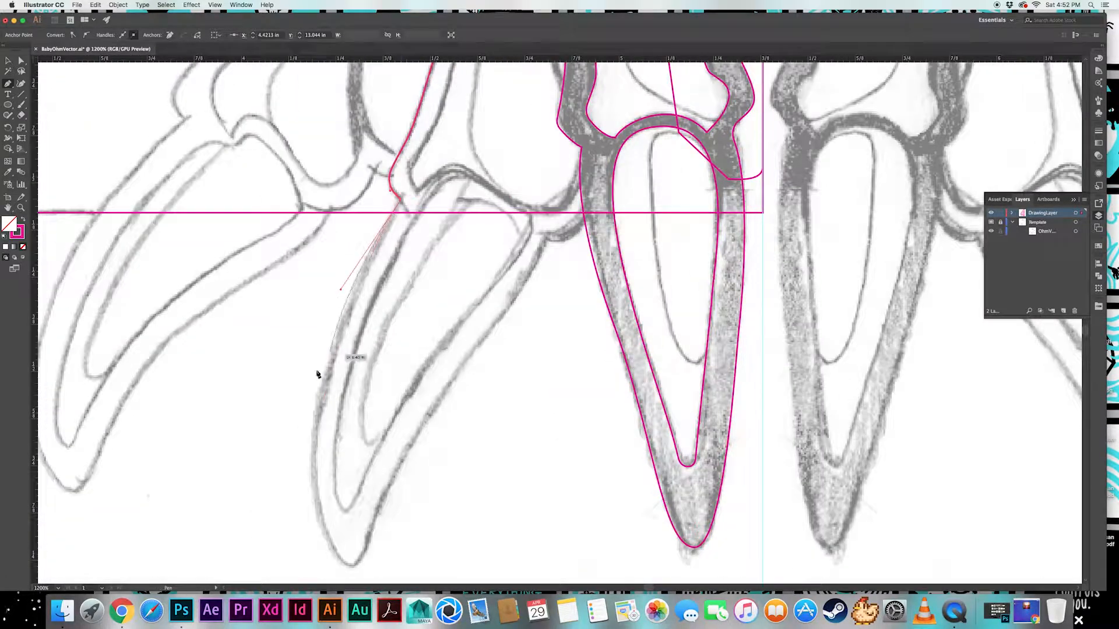
Continue the second leg's outer outline around the curved claw with a pointed tip and back up to the innermost leg
scroll(317, 374, down, 5)
drag(384, 434, 477, 552)
click(385, 436)
drag(434, 304, 450, 278)
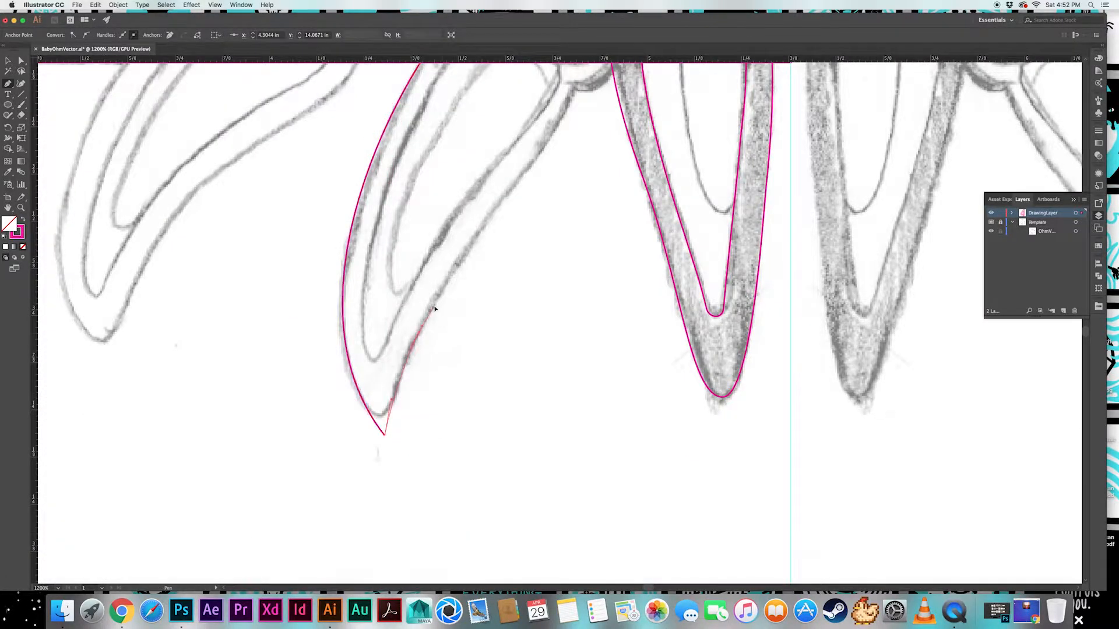
scroll(435, 307, up, 5)
drag(511, 312, 534, 323)
scroll(530, 328, up, 5)
click(554, 425)
click(545, 248)
Round the pointed tip of the second claw's outer outline to match the sketch
key(a)
click(512, 320)
scroll(512, 319, down, 5)
click(547, 349)
scroll(374, 512, down, 5)
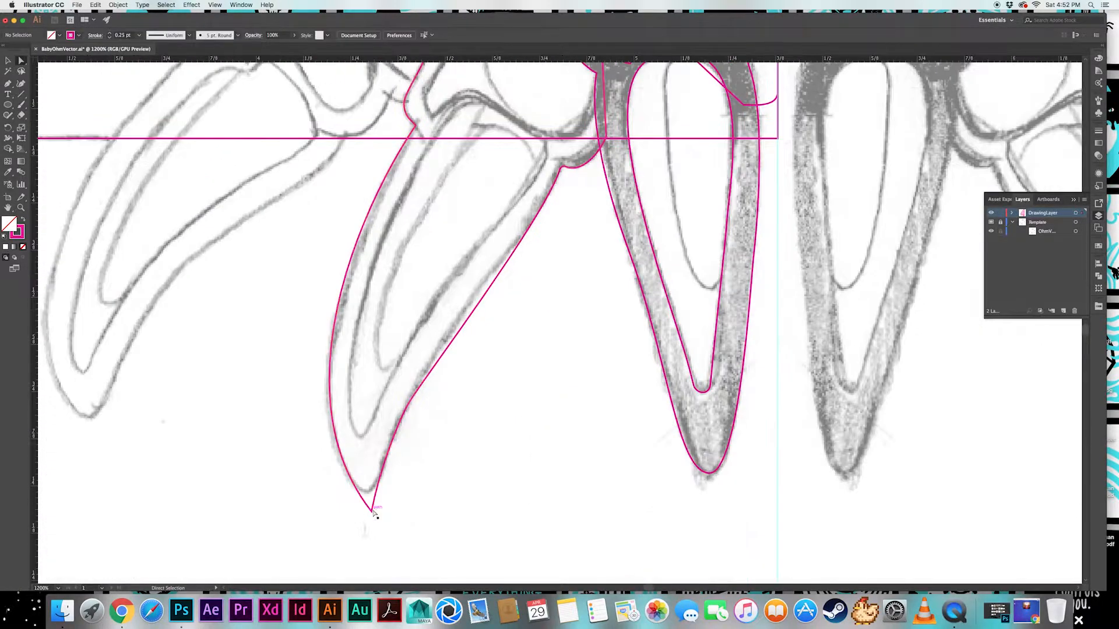
click(373, 511)
drag(369, 503, 366, 484)
click(443, 393)
drag(490, 289, 516, 400)
click(500, 208)
drag(500, 207, 450, 342)
Trace the inner outline of the second leg's upper section as a closed path, including the arch above the claw
drag(561, 275, 547, 251)
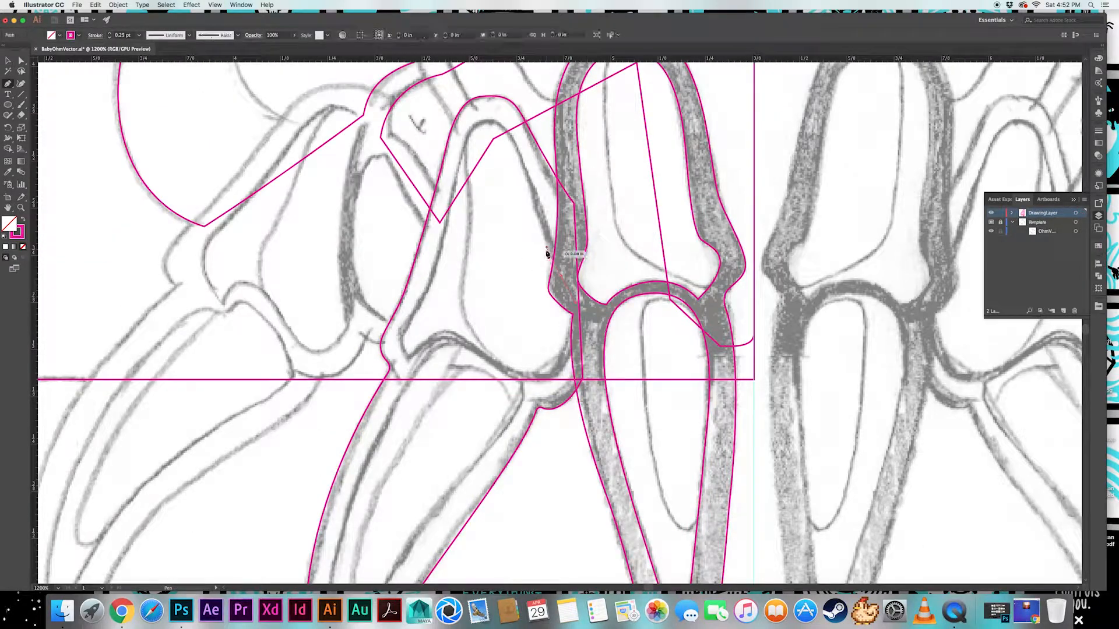
drag(485, 121, 459, 127)
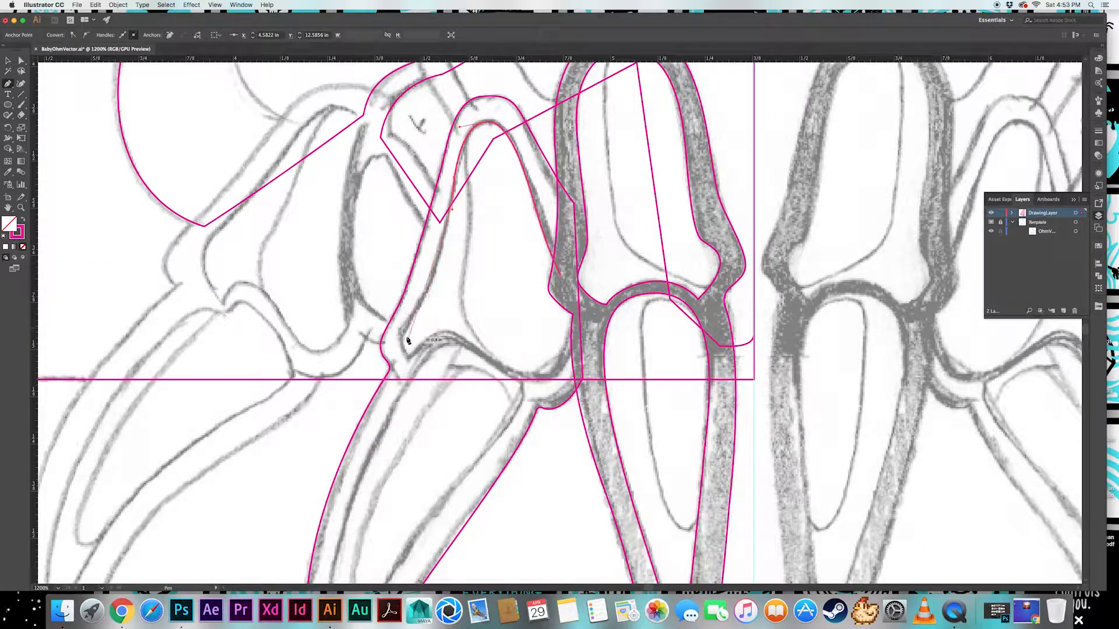
drag(451, 219, 456, 330)
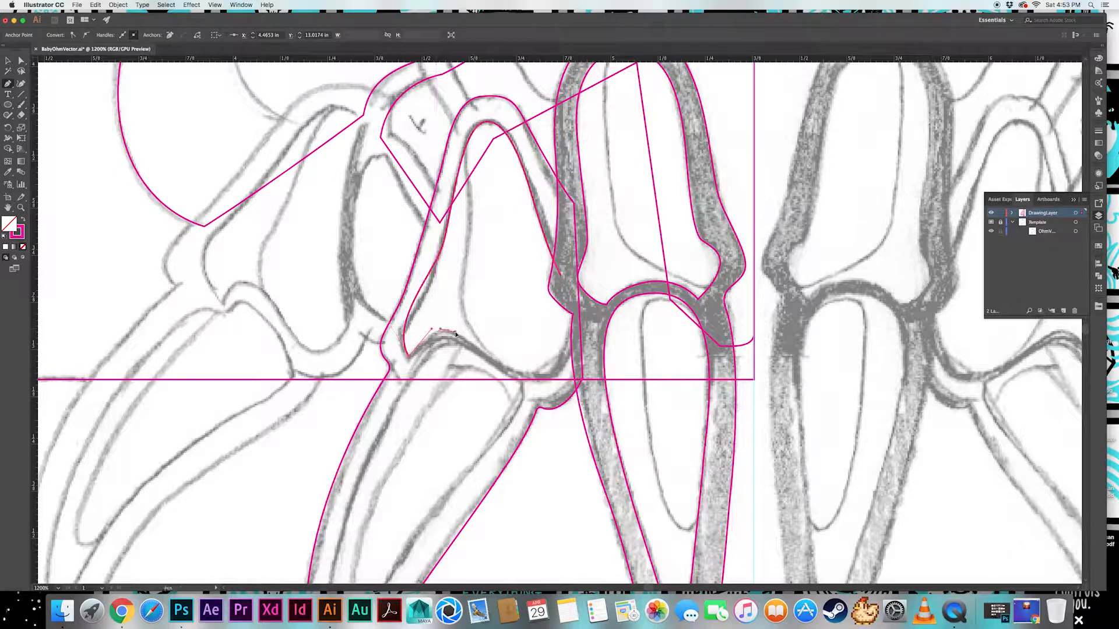
click(556, 375)
drag(532, 219, 538, 214)
key(a)
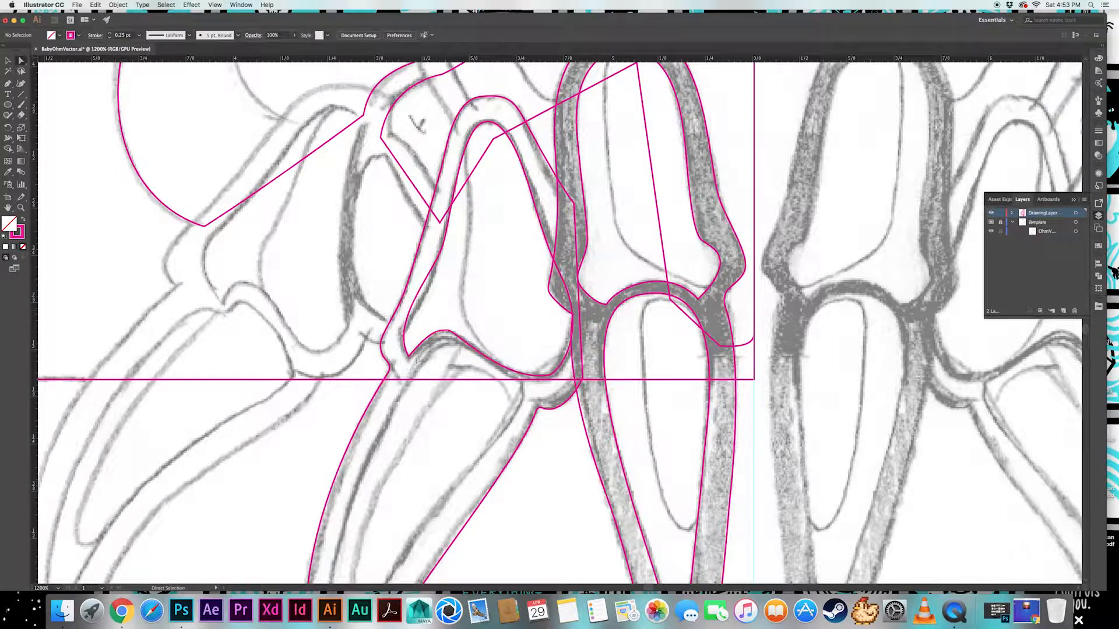
Round the lower outer corner and smooth the side bend of the second leg's upper inner outline
drag(410, 352, 417, 345)
click(427, 289)
drag(425, 291, 433, 306)
Trace the second claw's inner outline as a closed path, following the arch at its top and ending in a pointed tip
click(473, 368)
key(space)
drag(473, 367, 477, 277)
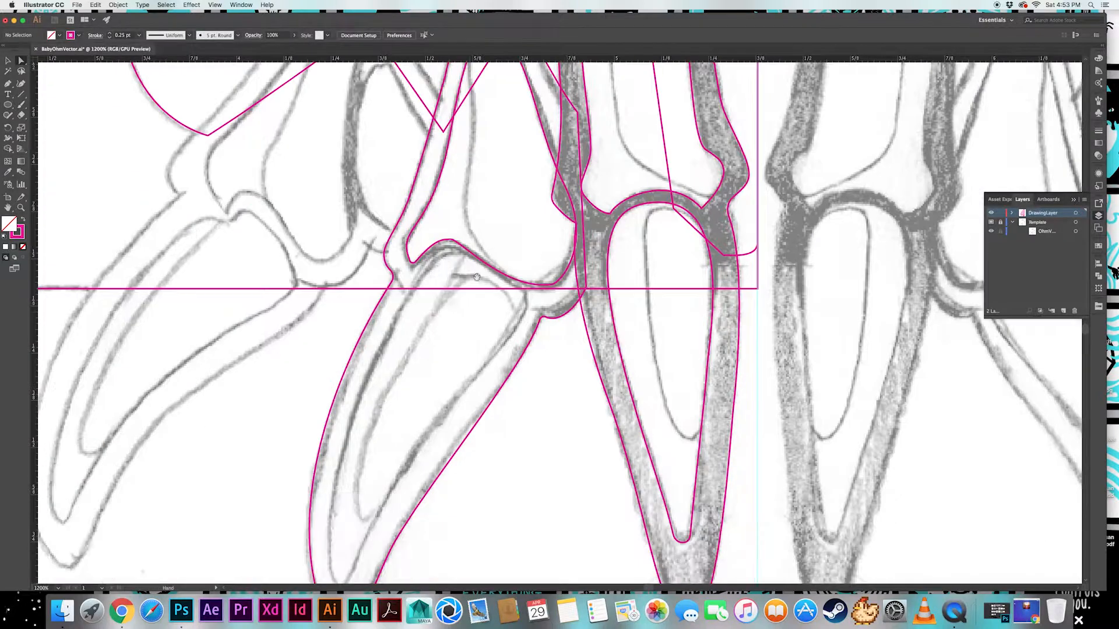
click(520, 289)
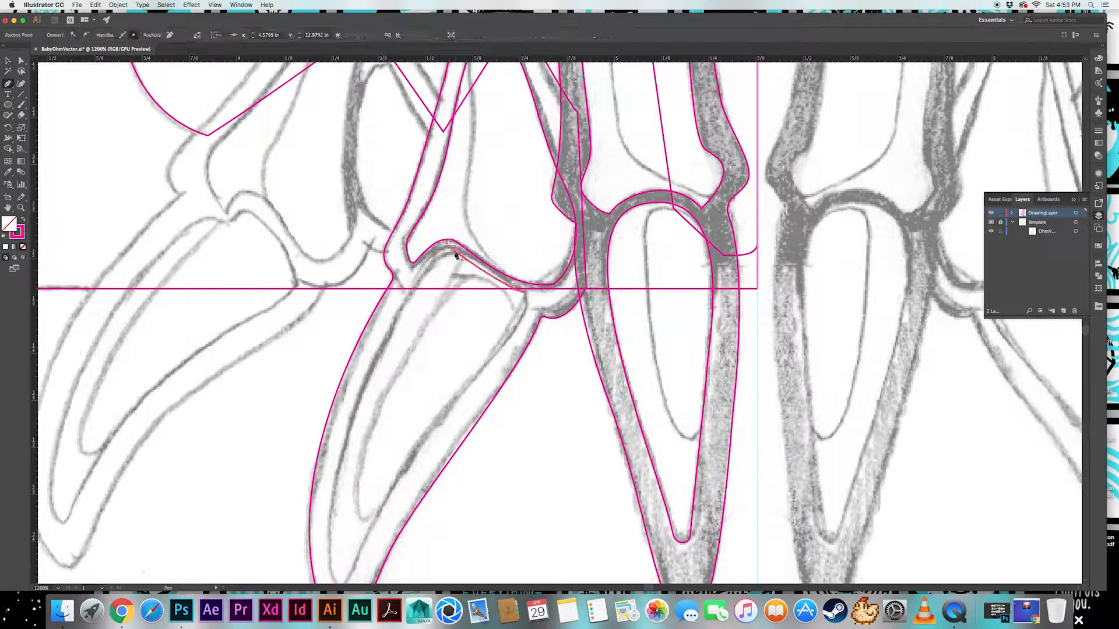
drag(390, 325, 384, 248)
key(space)
drag(363, 467, 389, 572)
click(363, 468)
drag(430, 336, 460, 290)
key(space)
drag(459, 290, 427, 400)
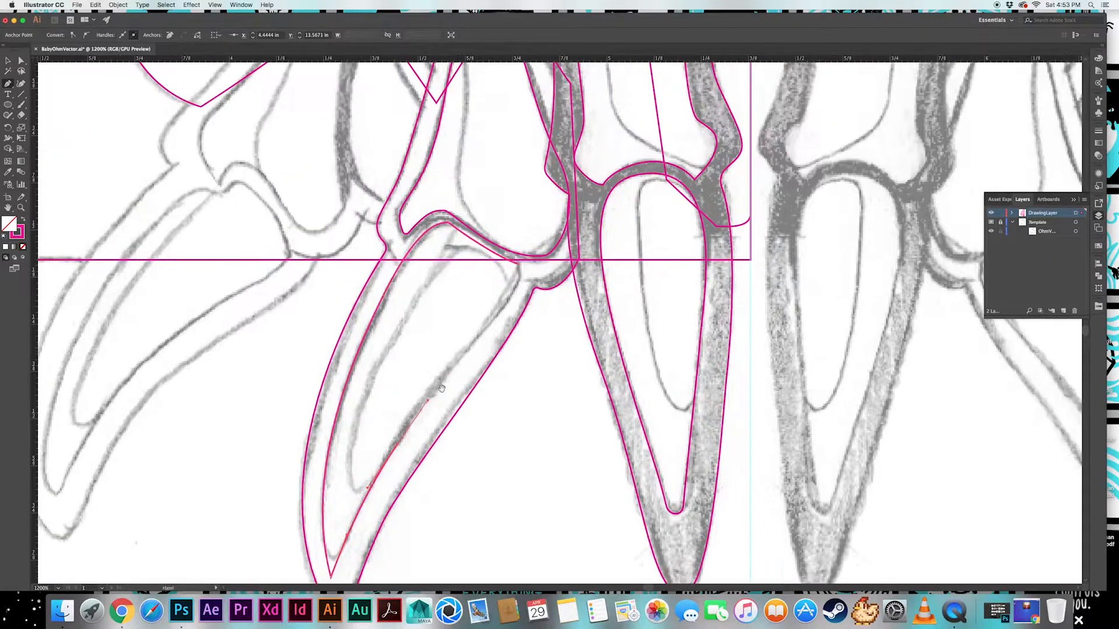
drag(518, 264, 520, 213)
drag(454, 379, 449, 374)
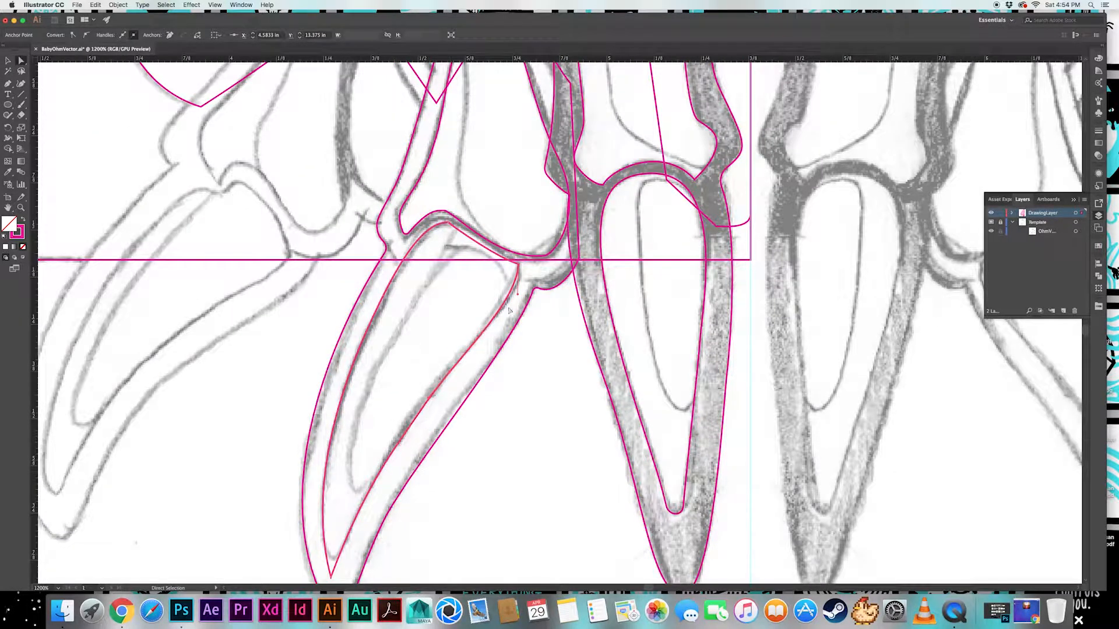
Round the upper corners and the pointed tip of the middle claw's inner outline to match the sketch
key(a)
click(518, 264)
drag(512, 268, 509, 275)
click(448, 222)
drag(448, 232, 450, 236)
click(405, 362)
scroll(404, 362, down, 5)
click(361, 444)
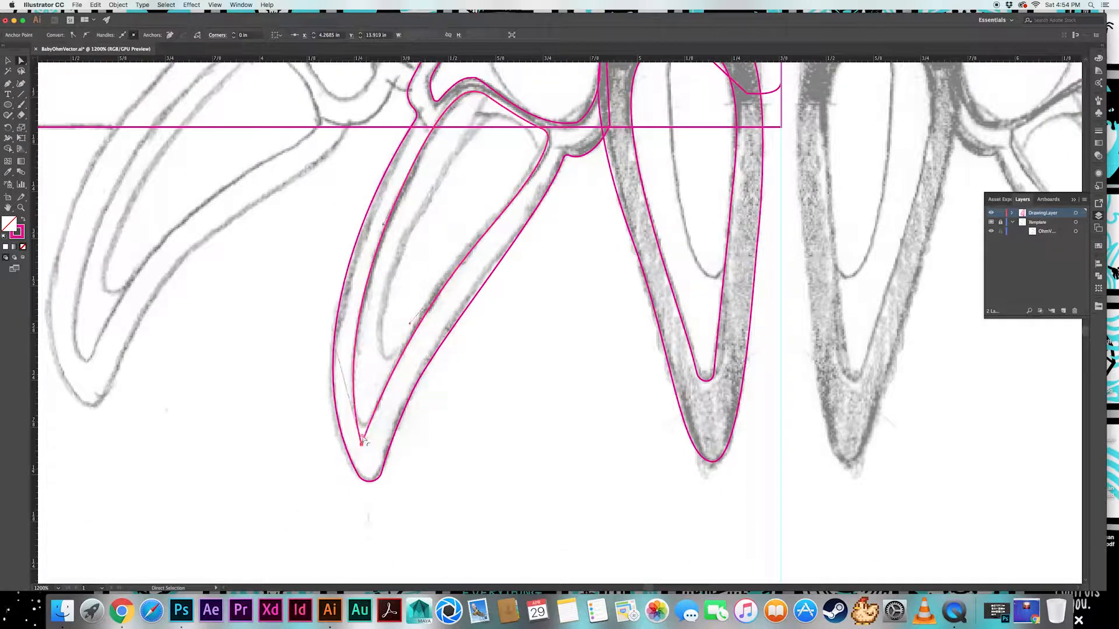
drag(362, 433, 365, 413)
click(388, 305)
Trace the outermost leg's outline with the Pen tool, over its top and down the outer edge to the claw tip
scroll(388, 305, up, 1)
scroll(388, 304, up, 5)
key(super+minus)
key(super+minus)
scroll(427, 408, up, 1)
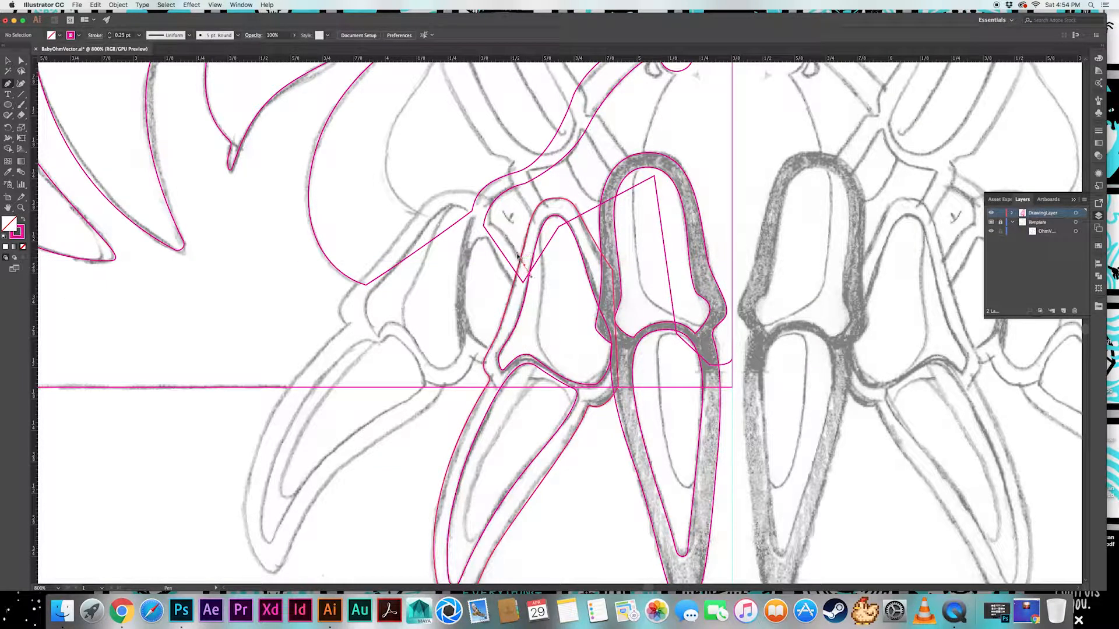
click(490, 200)
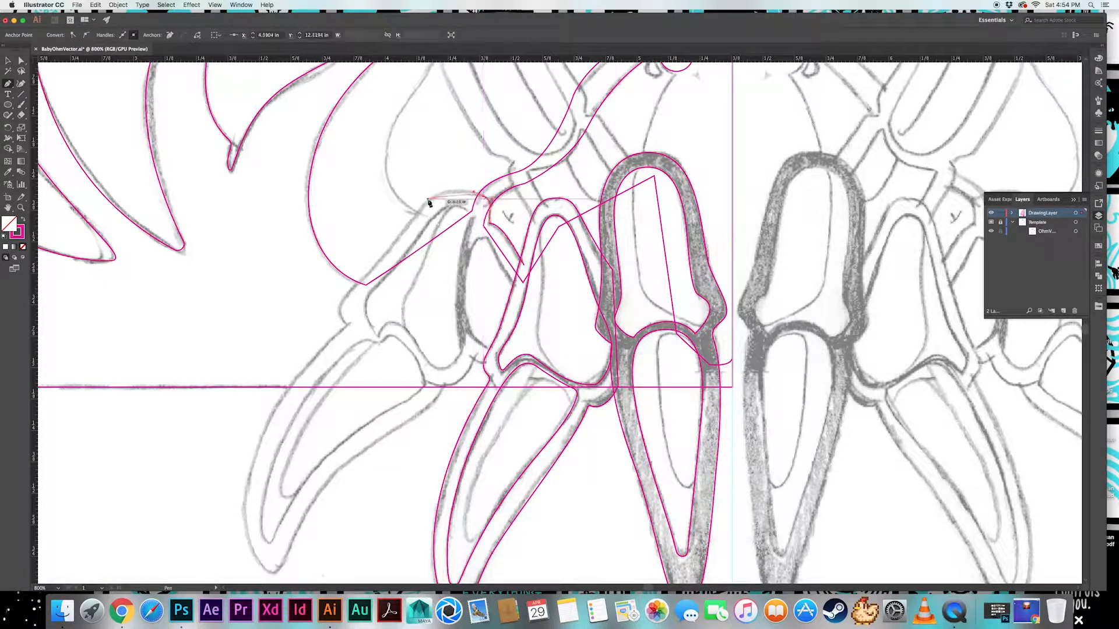
drag(400, 233, 383, 257)
drag(374, 349, 288, 368)
scroll(288, 368, down, 4)
drag(316, 479, 395, 579)
drag(316, 479, 330, 437)
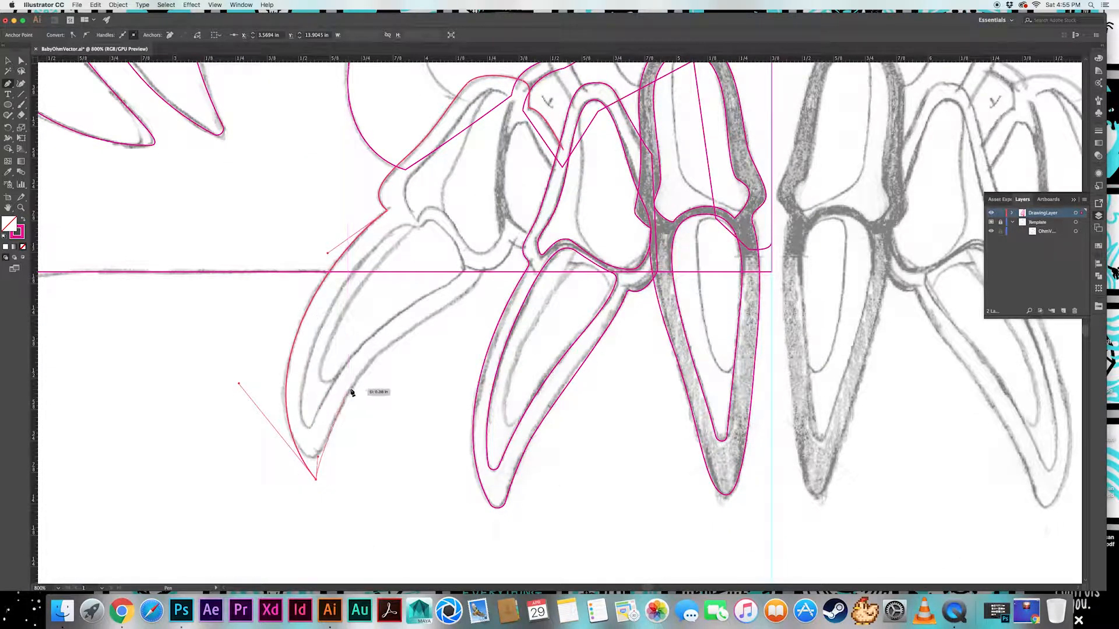
Continue the outermost leg's outline from the claw tip up the inner edge and finish it alongside the middle leg
drag(353, 385, 367, 366)
mouse_move(483, 270)
mouse_down()
mouse_move(497, 223)
mouse_move(502, 269)
mouse_up()
drag(514, 243, 516, 229)
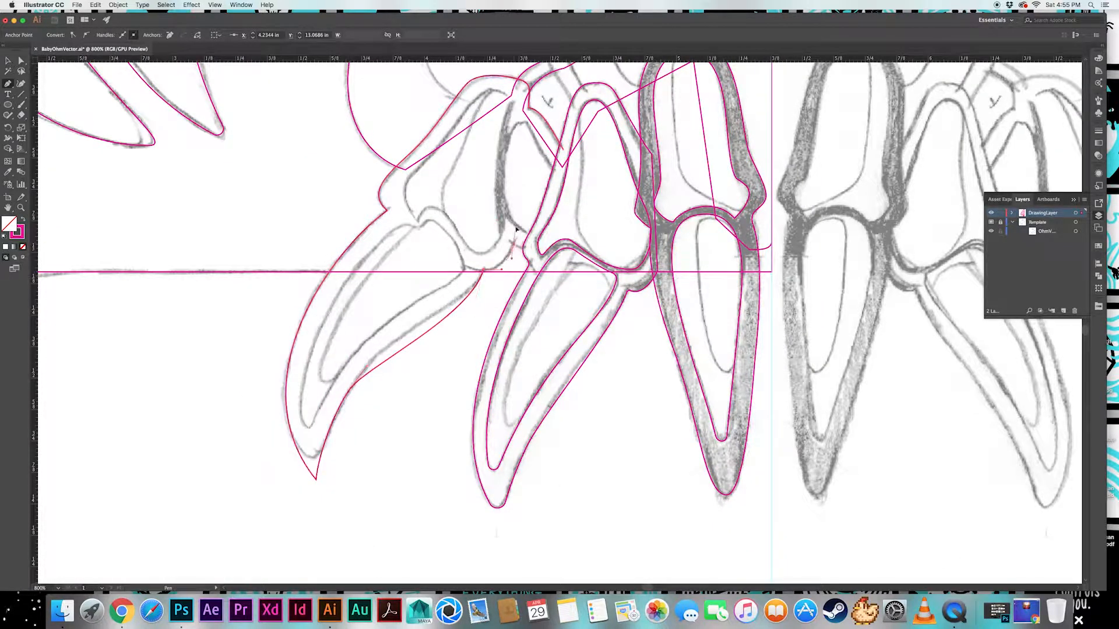
click(533, 245)
click(562, 150)
key(super+shift+a)
Smooth the inner curve of the outermost claw's outer outline and round its pointed tip
key(a)
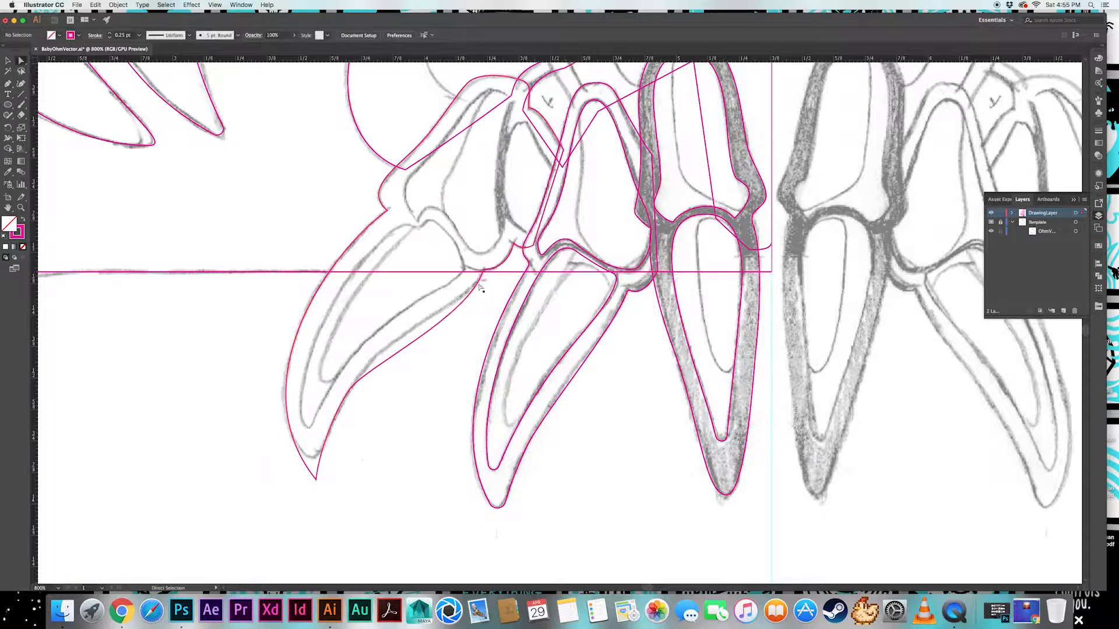
click(455, 312)
drag(367, 366, 397, 316)
click(316, 480)
mouse_move(314, 467)
mouse_down()
mouse_move(313, 449)
mouse_move(313, 461)
mouse_up()
key(super+shift+a)
click(309, 462)
Trace the inner outline of the outermost leg's upper segment and adjust its curves to follow the sketch
scroll(350, 408, up, 3)
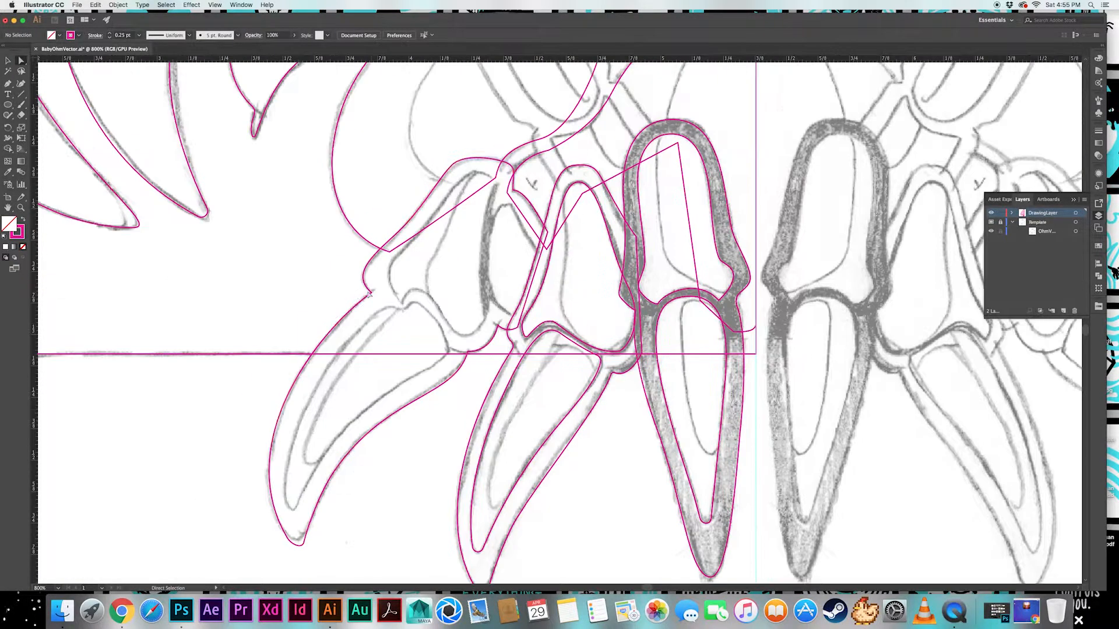
click(407, 204)
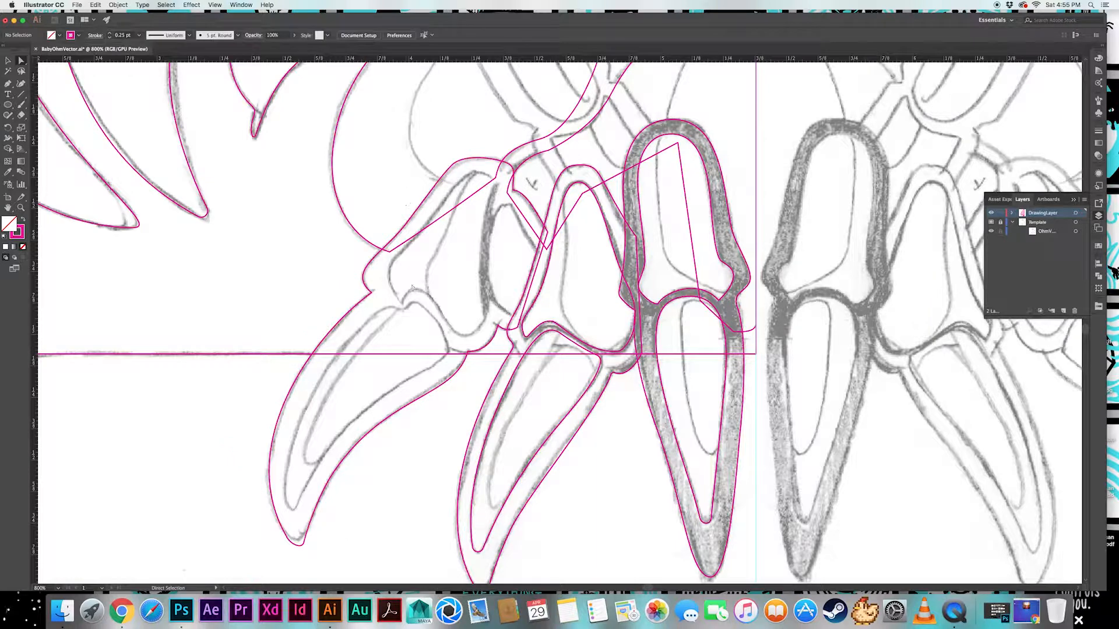
click(484, 176)
click(403, 303)
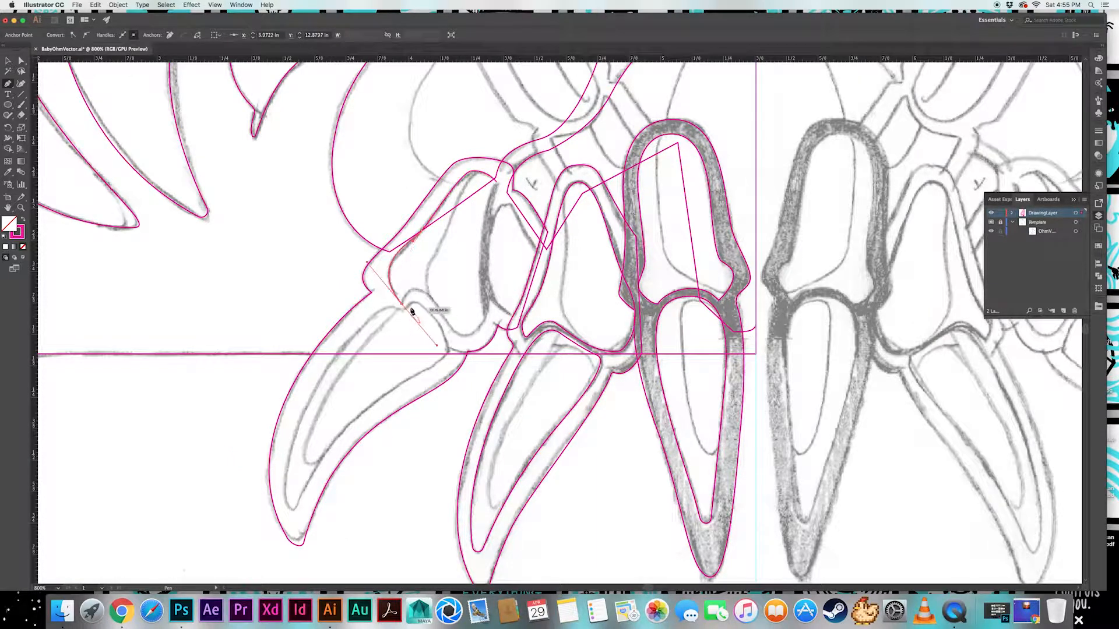
drag(468, 335, 491, 335)
click(498, 187)
key(a)
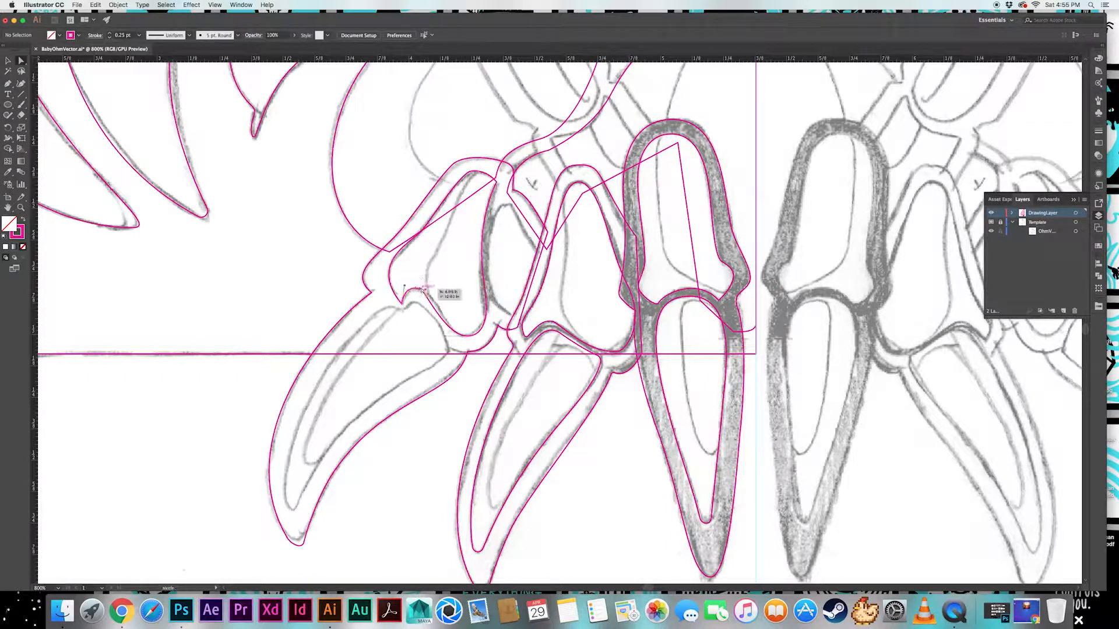
click(402, 301)
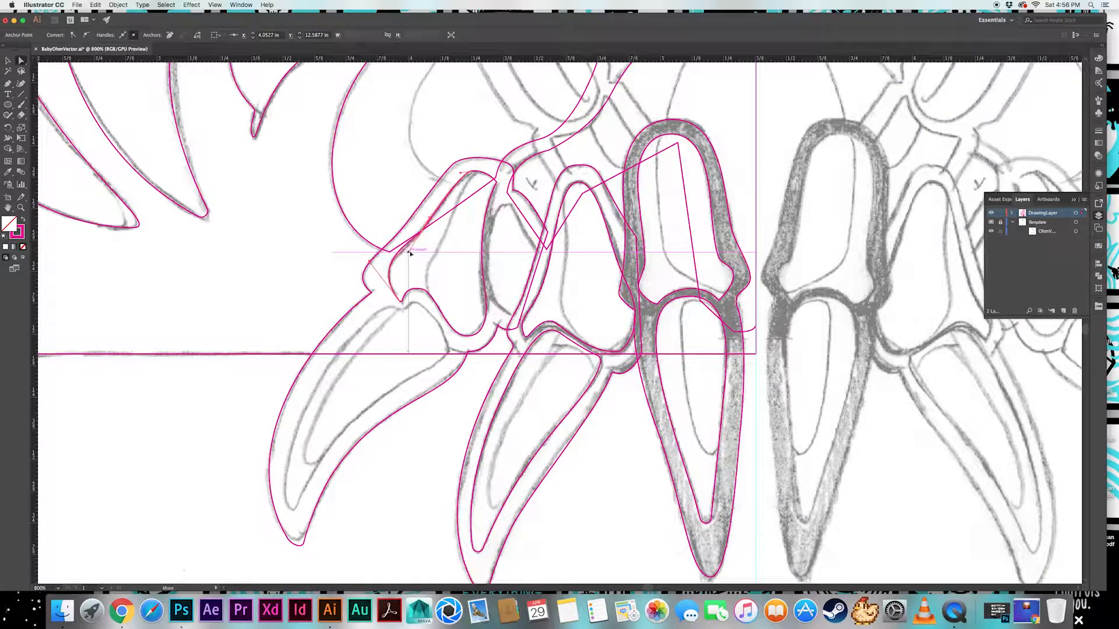
click(493, 184)
Trace the closed teardrop-shaped gap between the outermost and middle legs and refine its top corner
drag(443, 277, 443, 261)
key(p)
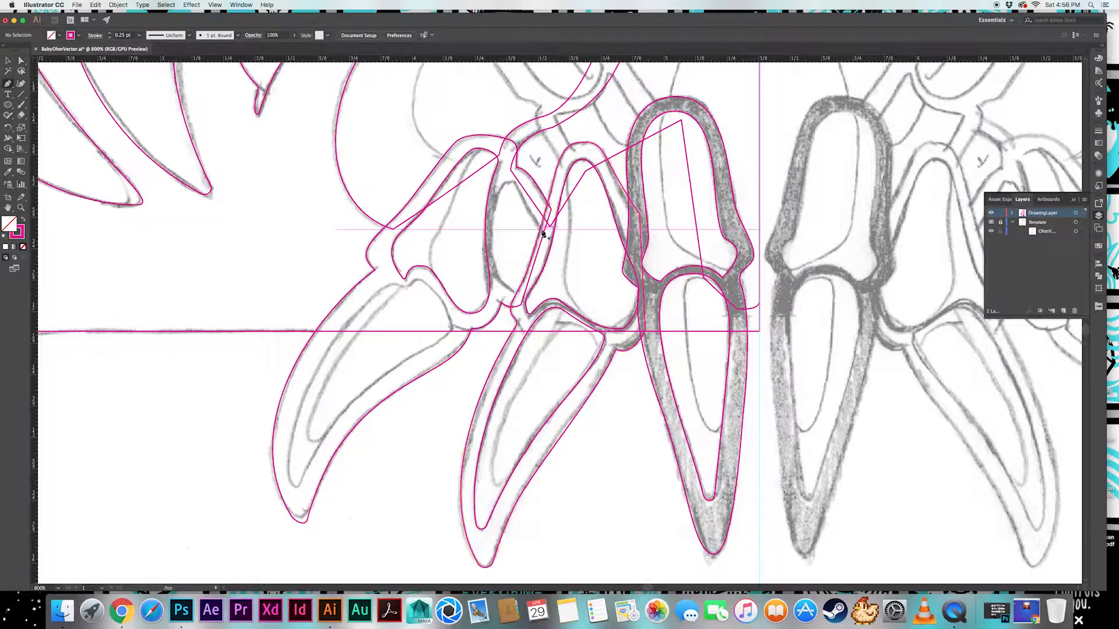
click(534, 222)
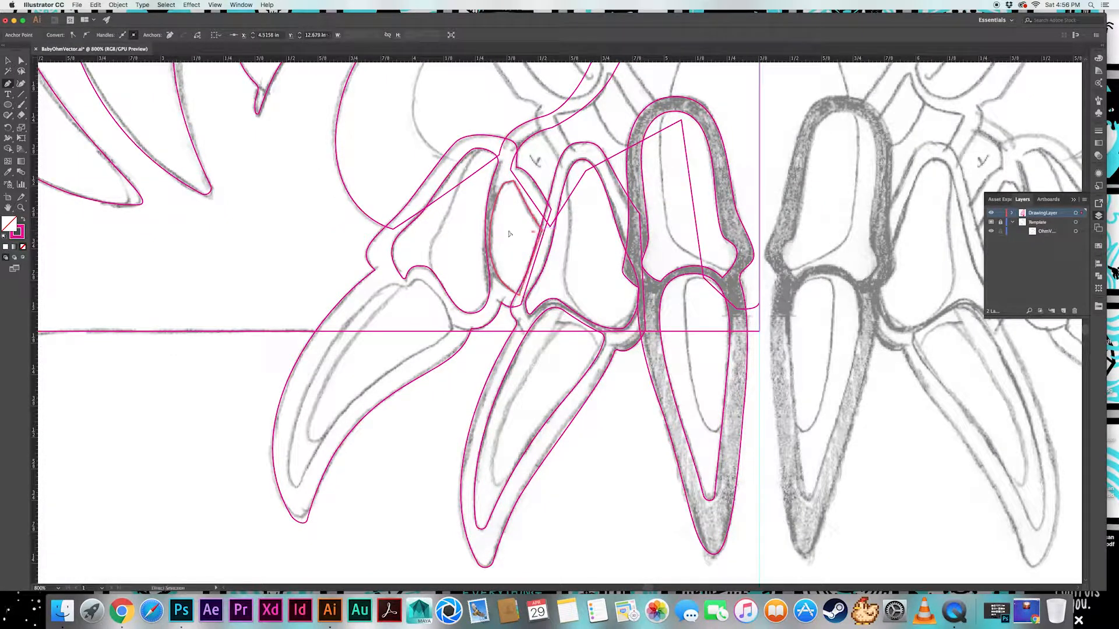
super+click(509, 234)
key(a)
drag(513, 181, 509, 182)
click(509, 233)
click(506, 176)
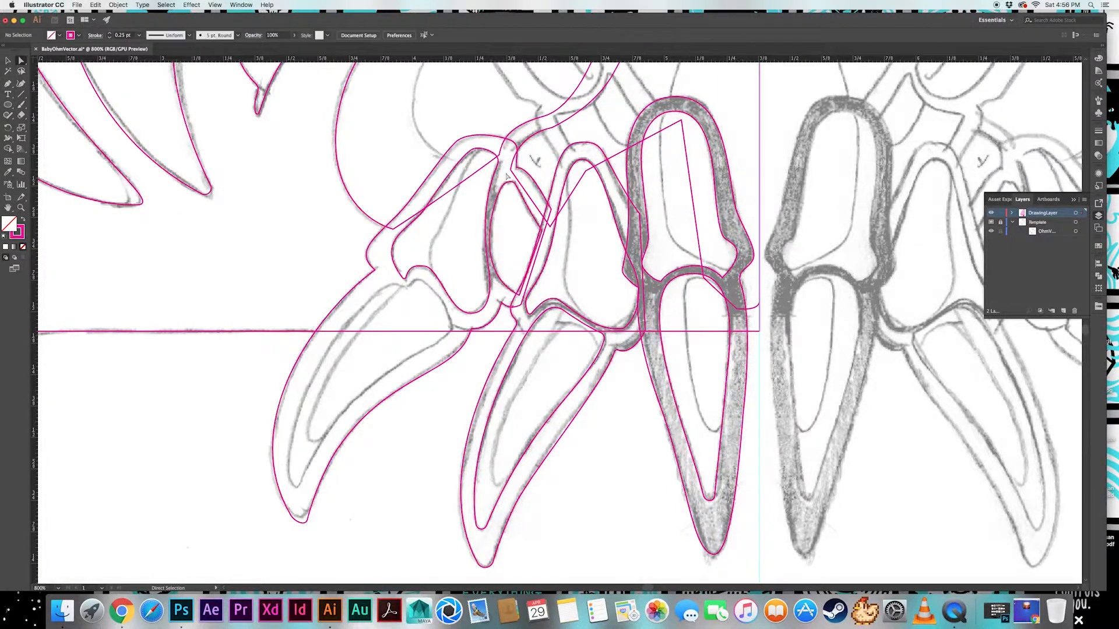
Trace the inner outline of the outermost claw as a closed path with the Pen tool
scroll(493, 269, down, 2)
scroll(493, 270, left, 2)
drag(512, 277, 512, 298)
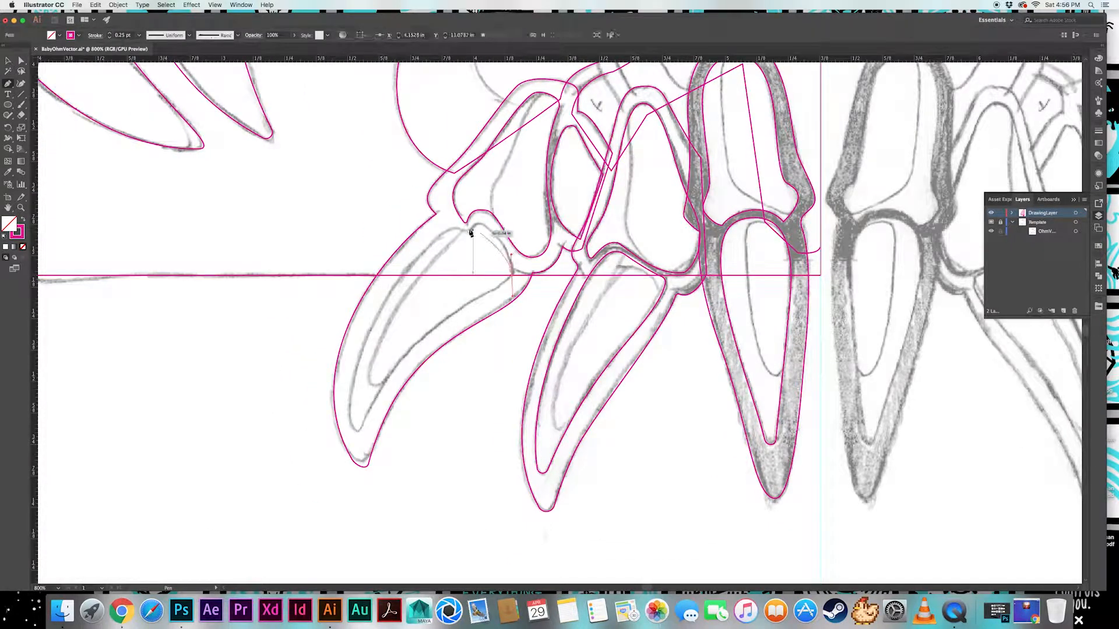
drag(473, 226, 473, 227)
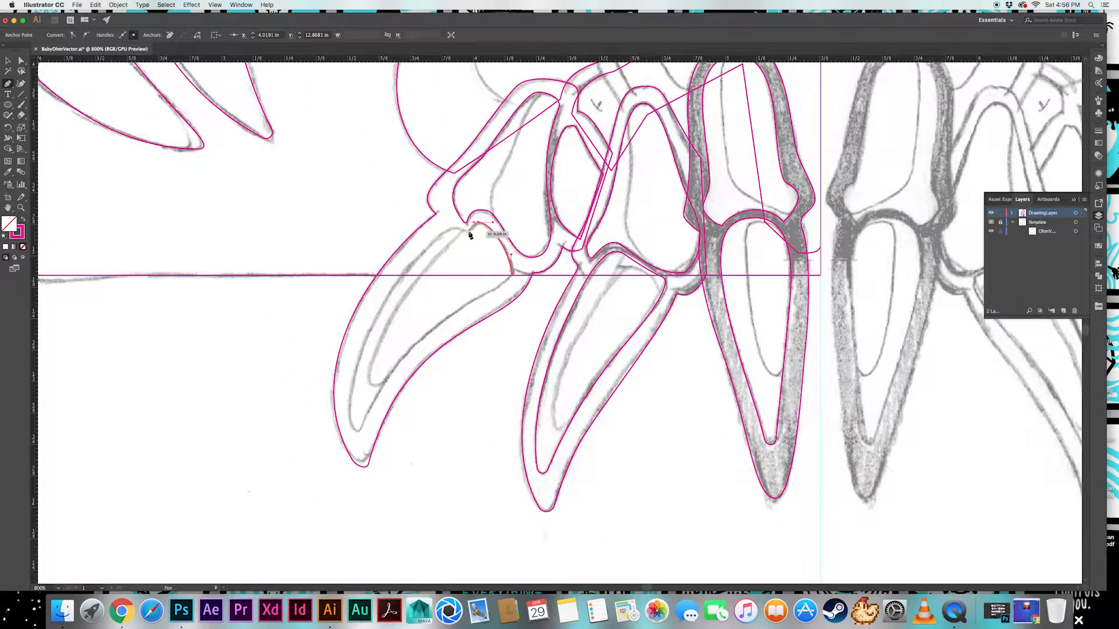
drag(356, 436, 379, 533)
click(356, 437)
drag(472, 302, 508, 281)
click(511, 276)
super+click(432, 312)
Round the tip of the outermost claw's inner outline and adjust the handles of its outer curve
key(a)
click(355, 436)
drag(359, 425, 363, 417)
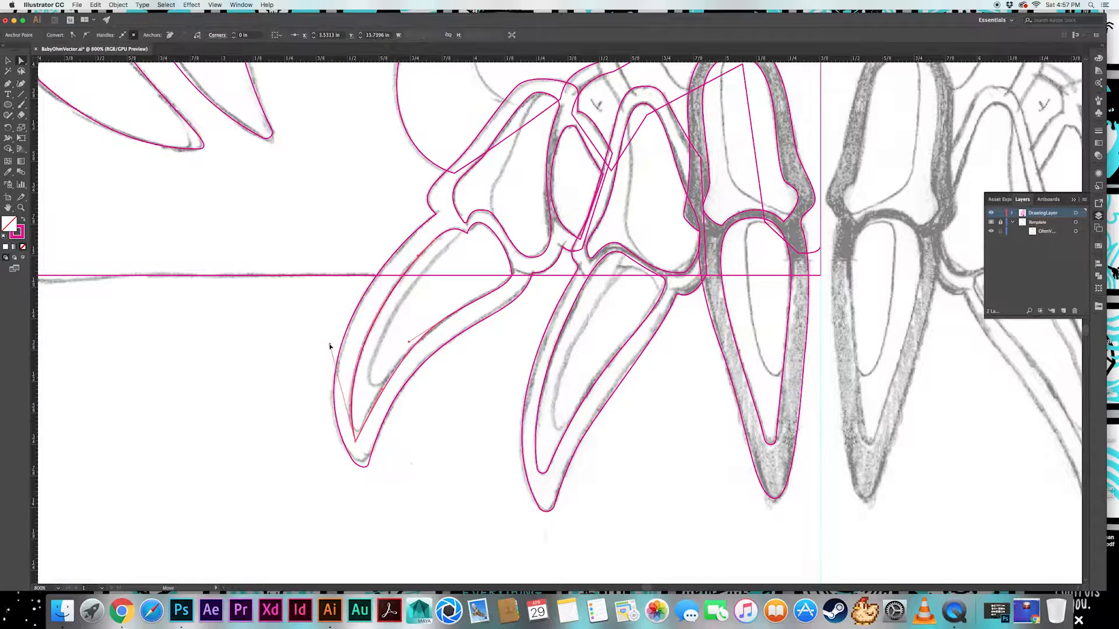
drag(331, 346, 345, 402)
click(344, 431)
click(352, 427)
drag(341, 354, 342, 334)
click(342, 335)
Round the upper notch and the inner-side corner of the outermost claw's inner outline
click(468, 233)
drag(466, 227, 465, 223)
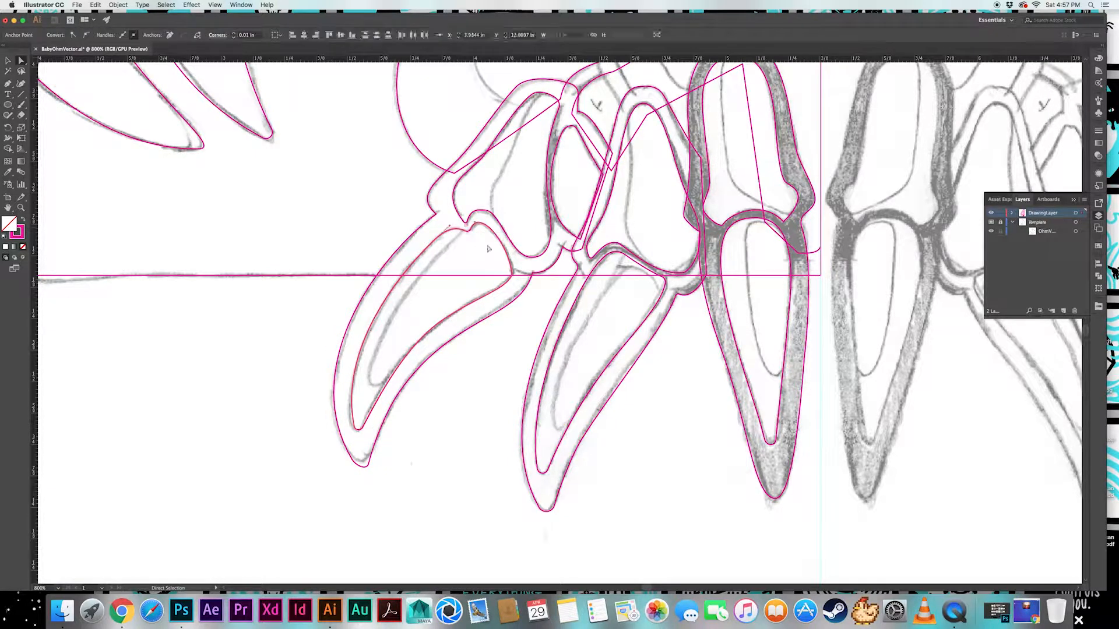
click(490, 250)
click(511, 276)
drag(505, 273, 502, 271)
click(490, 253)
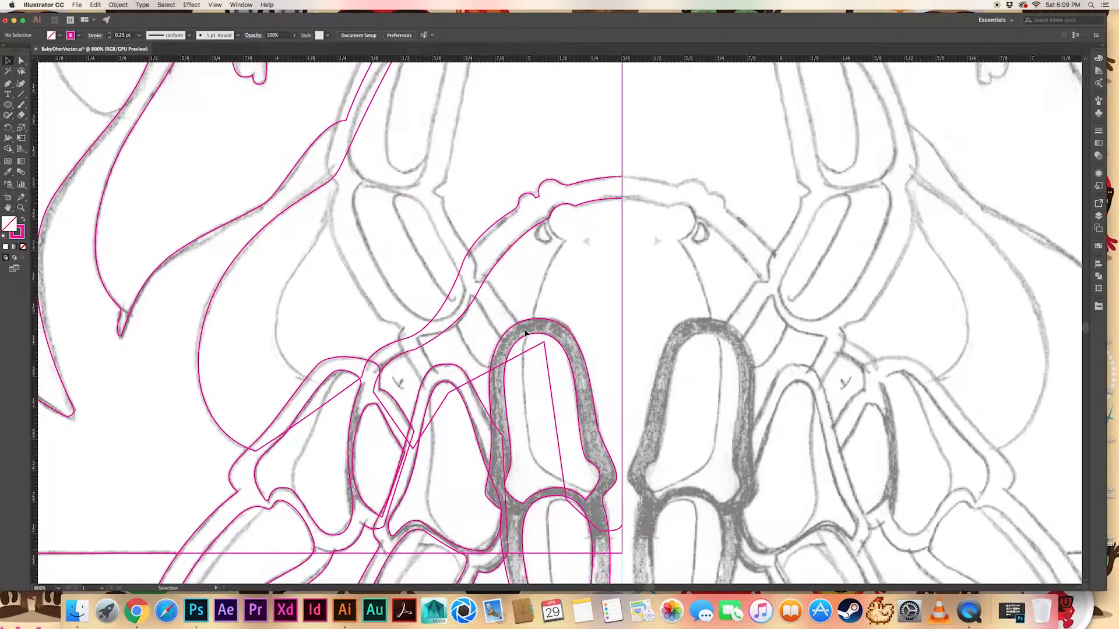
Trace the inner edge of the long curved limb from the shaded leg up to the limb's top
drag(525, 331, 475, 283)
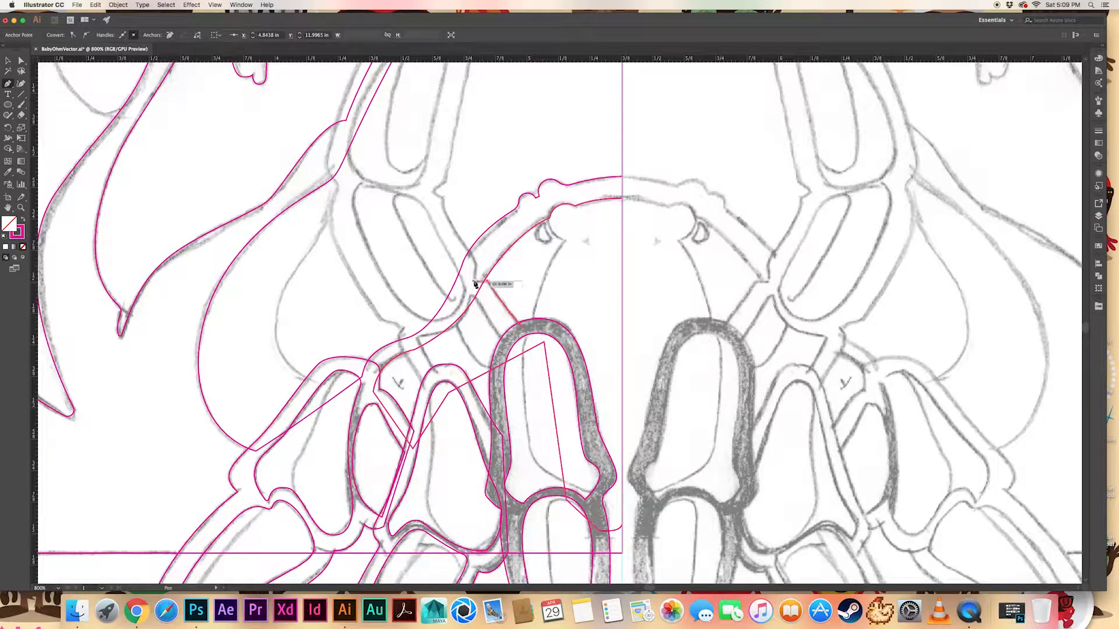
drag(444, 201, 441, 177)
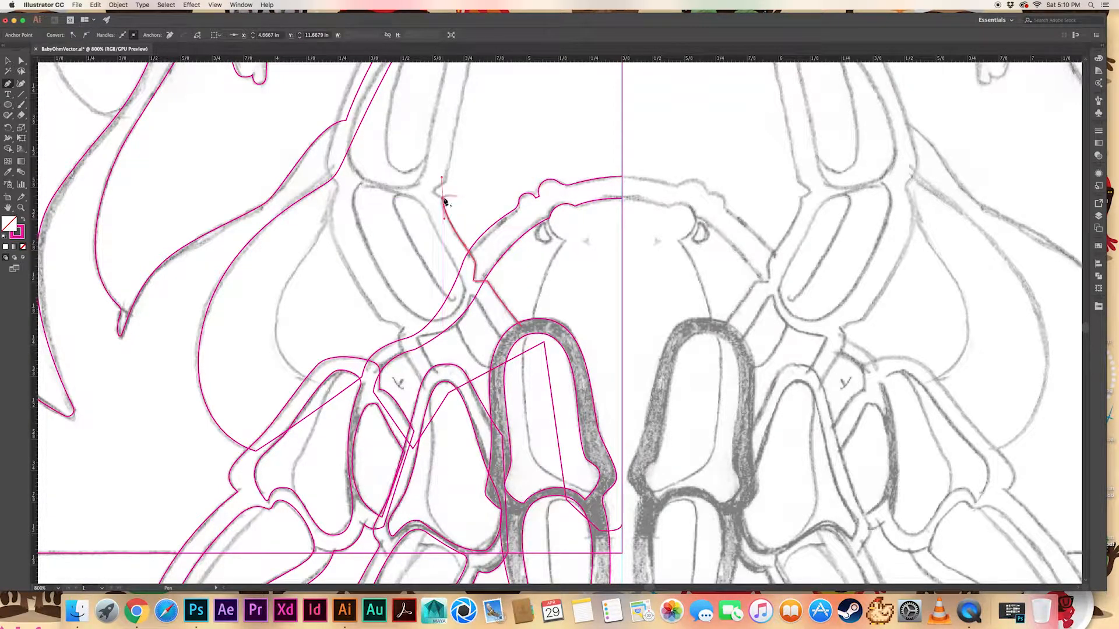
scroll(439, 184, up, 10)
scroll(439, 184, right, 2)
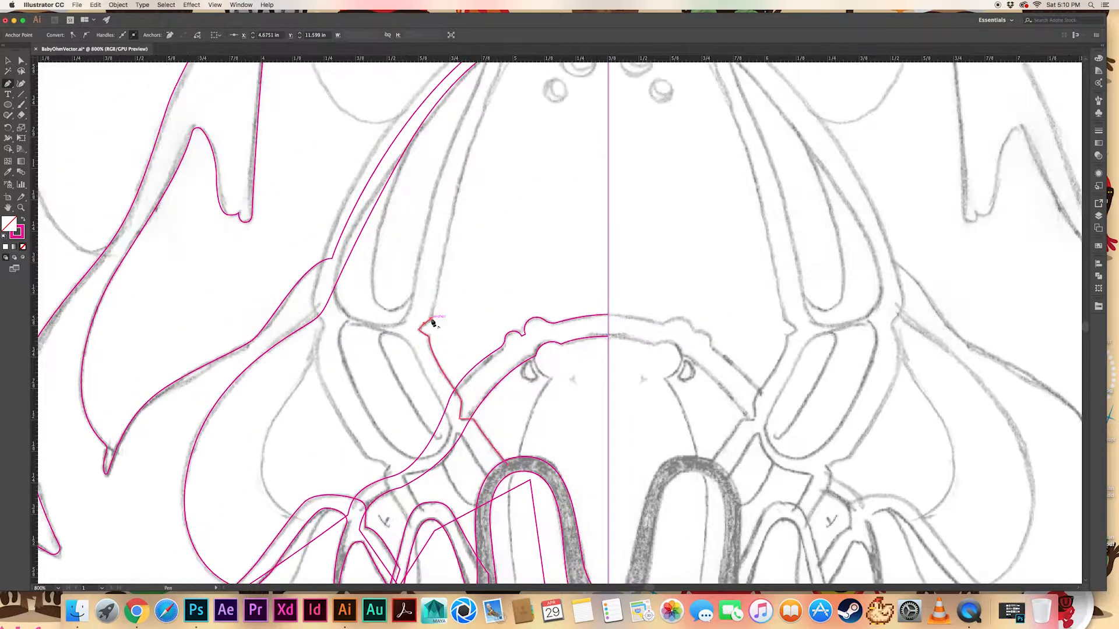
mouse_move(475, 173)
mouse_down()
mouse_move(520, 69)
mouse_move(480, 162)
mouse_move(483, 153)
mouse_move(454, 169)
mouse_up()
scroll(440, 178, down, 5)
scroll(440, 178, left, 2)
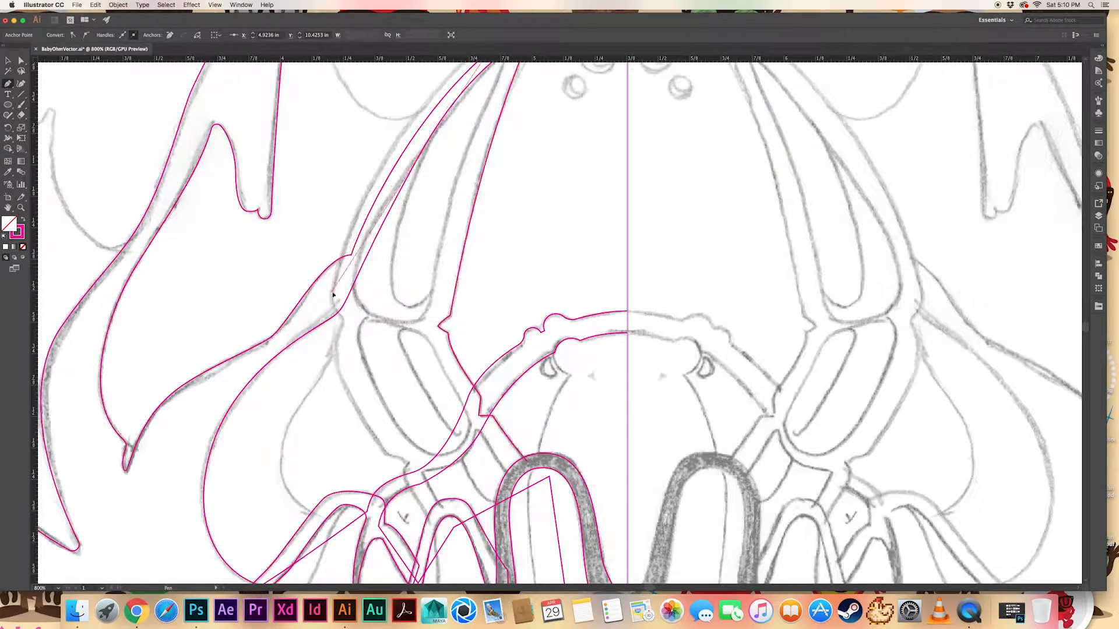
Continue the long limb's outline down its outer edge, past the middle joint to the lower joint
drag(332, 291, 348, 395)
click(344, 319)
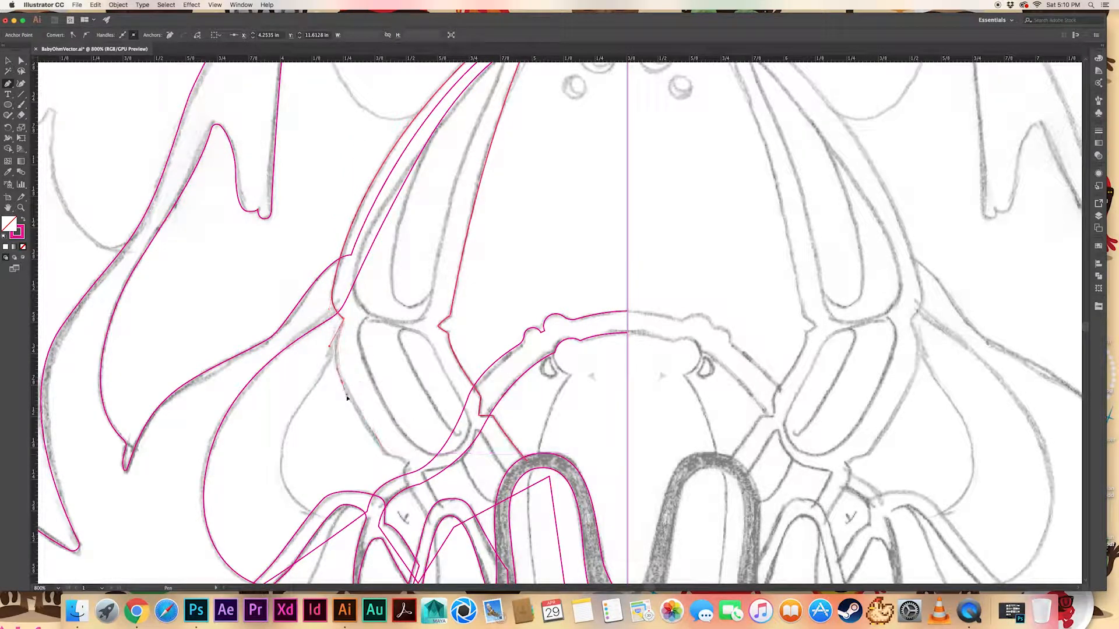
click(386, 456)
drag(386, 455, 396, 457)
Complete the long limb's outline from the lower joint across the middle leg's top to the shaded leg
scroll(409, 466, down, 3)
scroll(410, 466, right, 1)
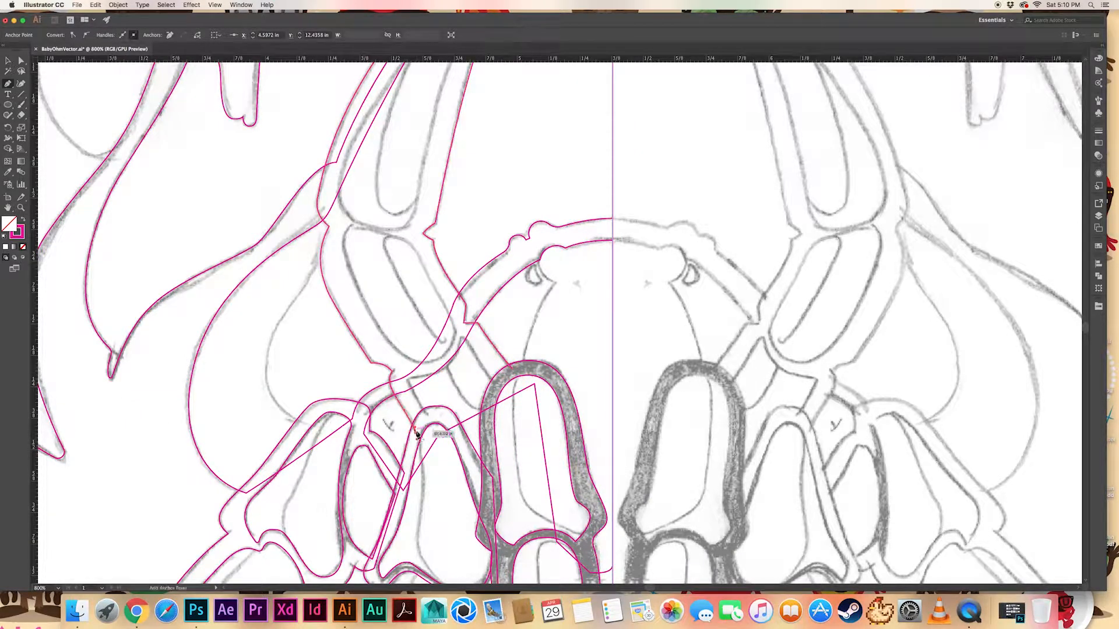
drag(417, 434, 425, 419)
drag(457, 433, 467, 454)
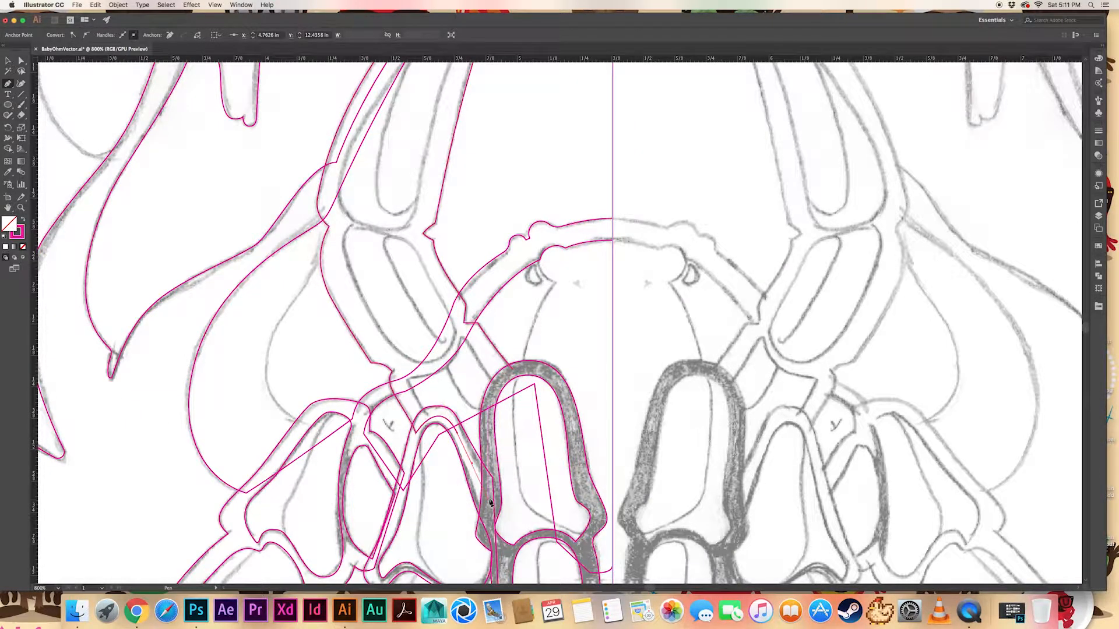
click(488, 417)
drag(512, 369, 547, 344)
key(super+shift+a)
Round the joint corners along the outer edge of the long limb's outline
scroll(457, 390, up, 1)
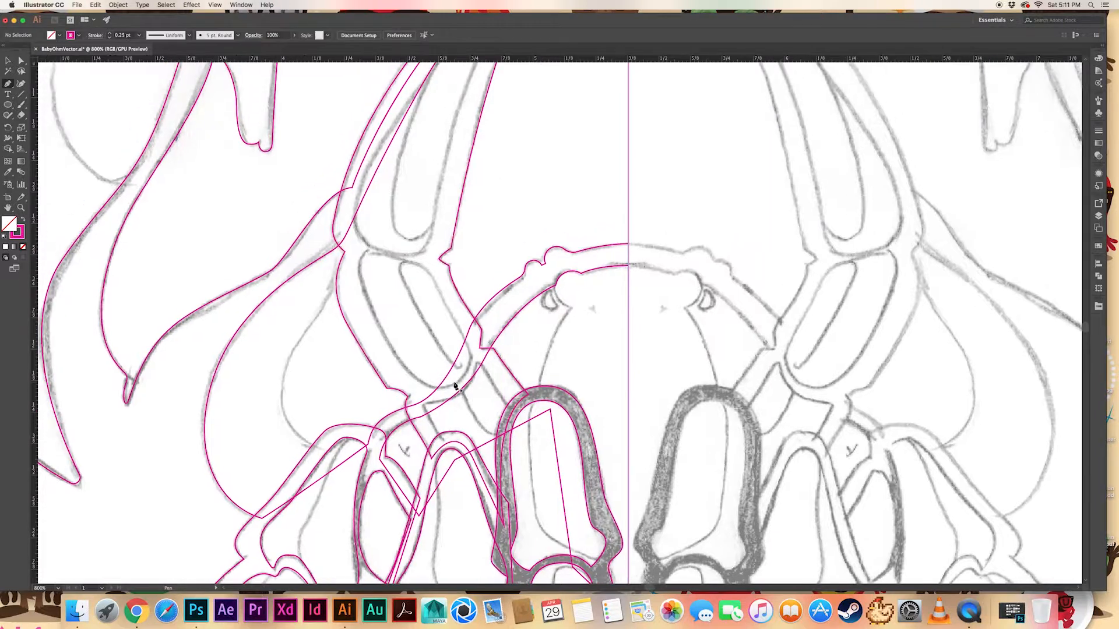
key(a)
click(387, 388)
drag(391, 383, 400, 379)
click(408, 376)
scroll(402, 376, up, 3)
click(353, 321)
drag(354, 321, 358, 326)
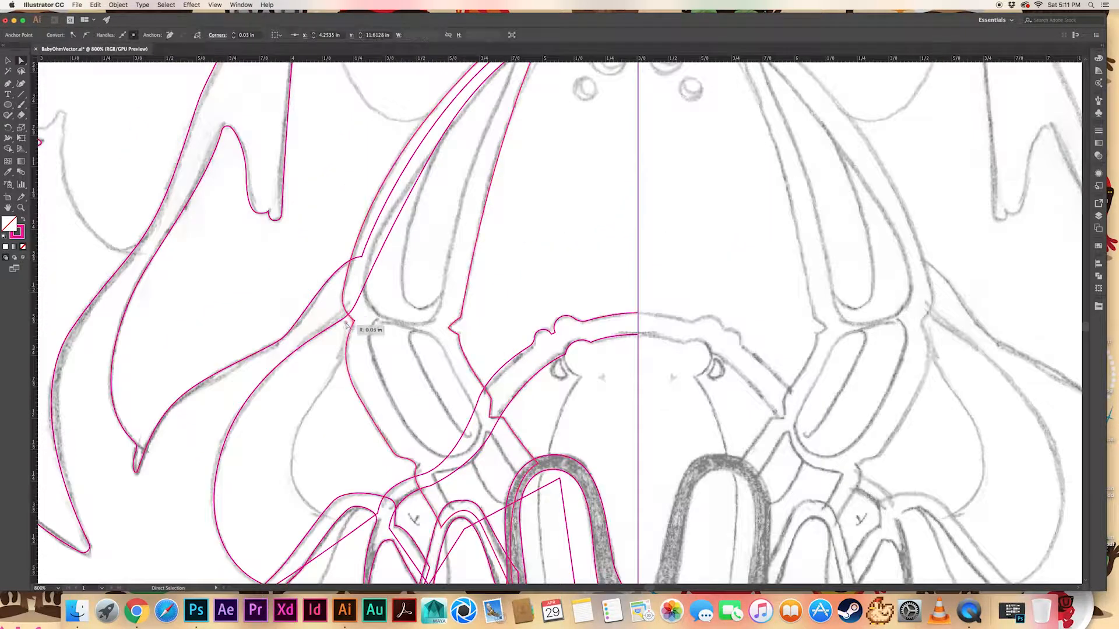
Round the joint corners along the inner edge of the long limb's outline
click(408, 330)
click(449, 328)
drag(454, 326, 452, 339)
click(454, 311)
click(458, 334)
click(478, 350)
click(491, 398)
drag(485, 400, 495, 429)
click(506, 393)
click(491, 417)
click(502, 418)
click(466, 373)
Trace the inner outline of the long limb's top segment as a closed path
drag(425, 244, 374, 350)
key(p)
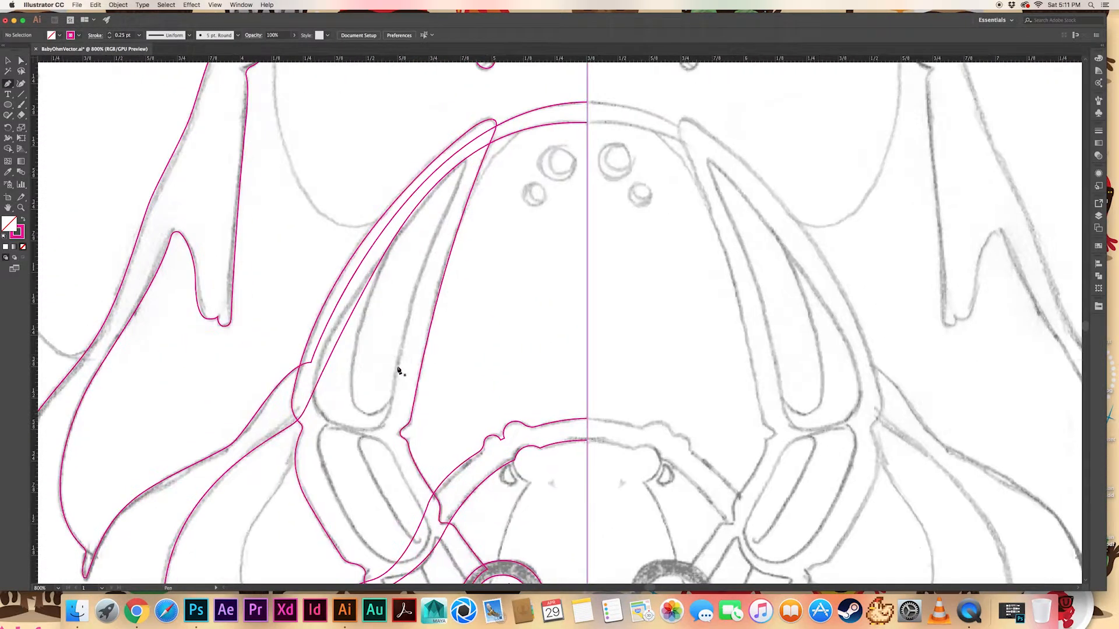
drag(315, 384, 319, 354)
drag(469, 150, 570, 65)
click(470, 150)
drag(391, 409, 363, 426)
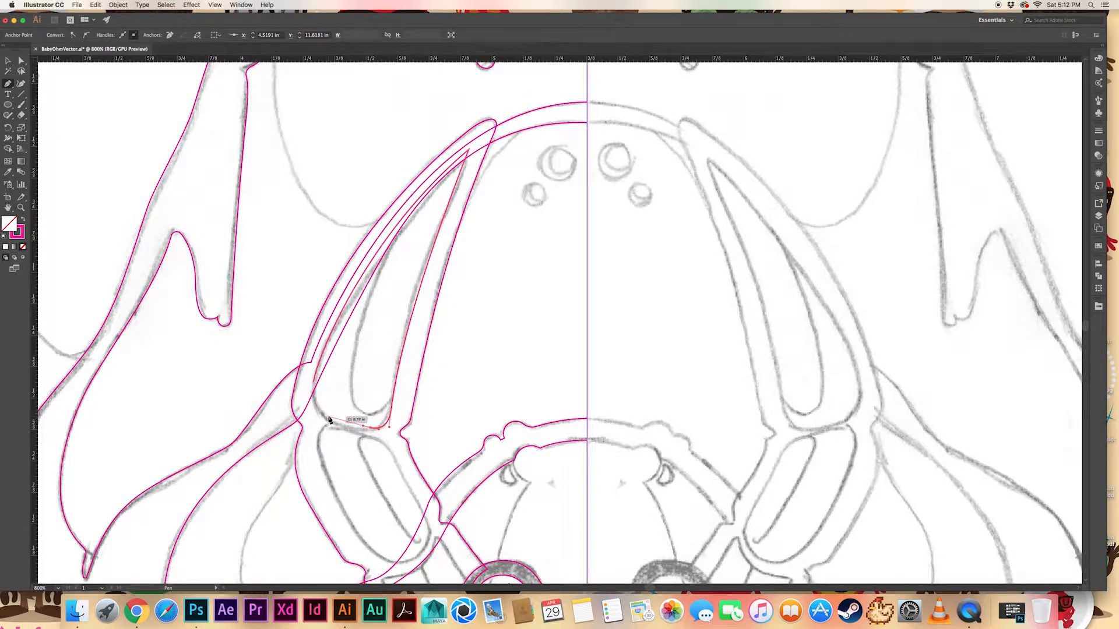
click(317, 356)
super+click(360, 368)
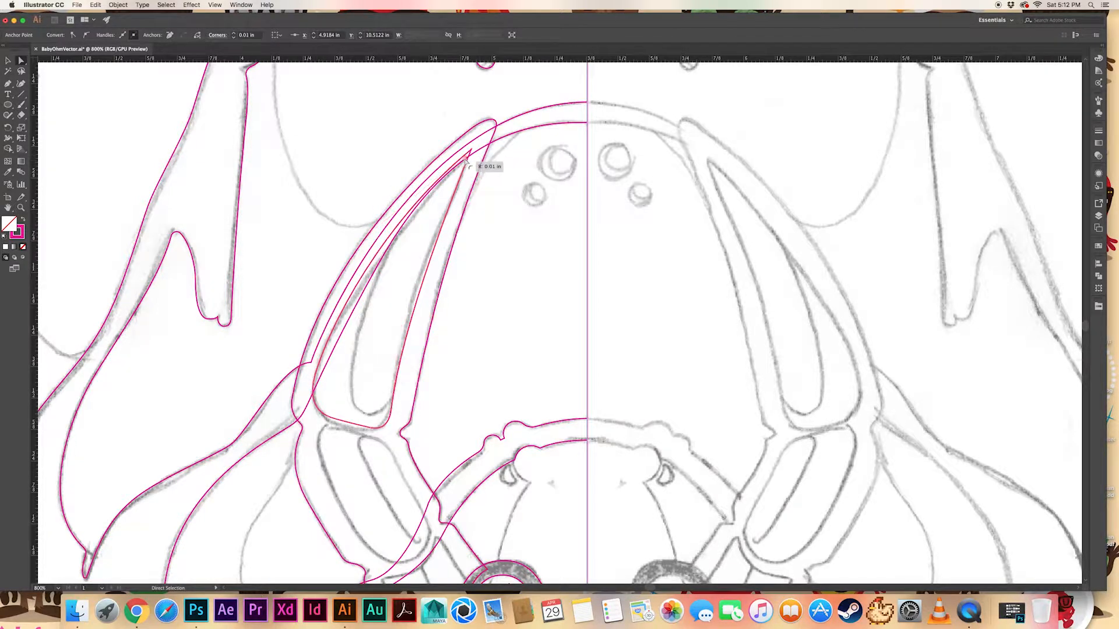
Trace the inner outline of the long limb's middle segment as a closed path
scroll(444, 239, down, 4)
scroll(444, 239, left, 2)
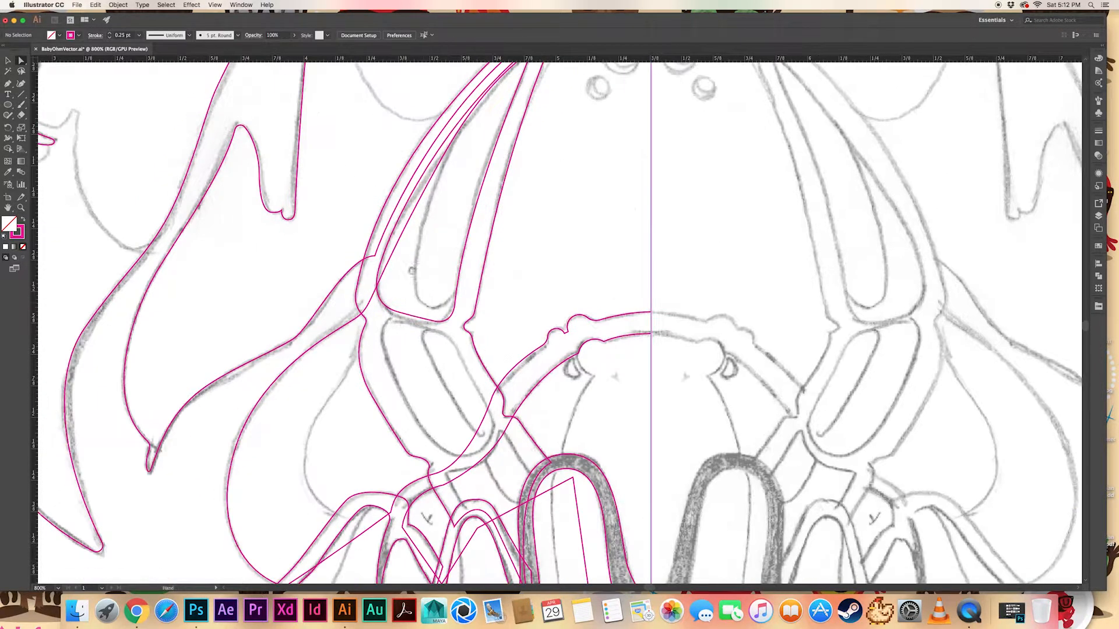
key(p)
click(391, 319)
drag(381, 337, 384, 359)
drag(451, 455, 484, 463)
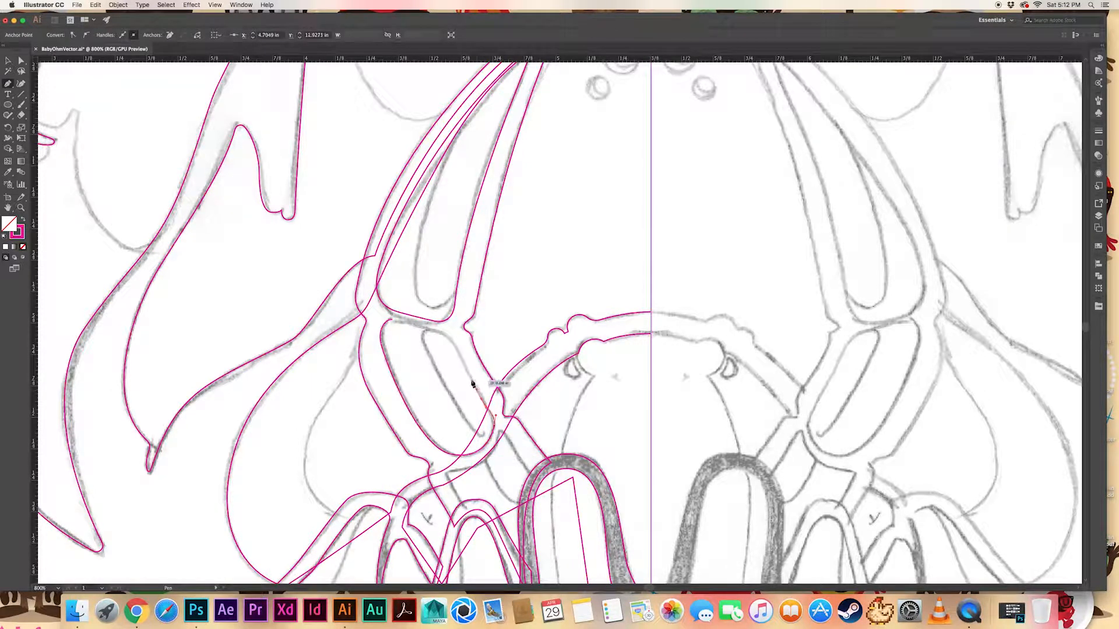
click(458, 338)
drag(385, 321, 378, 326)
Trace the inner outline of the long limb's lowest segment, beside the front claw, as a closed path
scroll(433, 415, down, 3)
scroll(432, 415, right, 2)
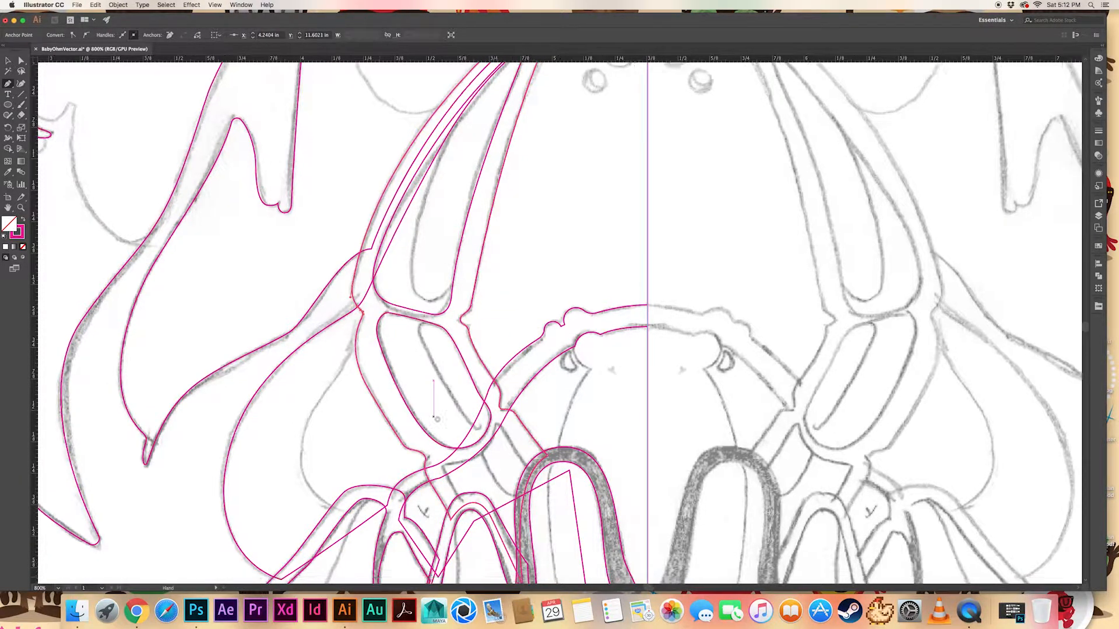
drag(448, 355, 446, 366)
drag(398, 398, 451, 460)
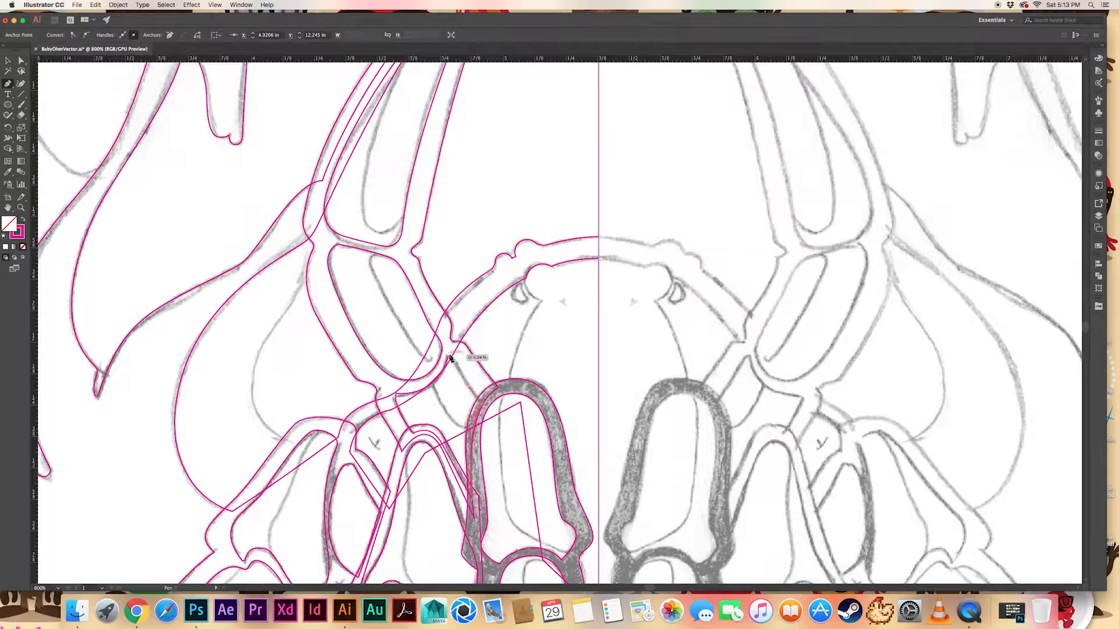
Round the corners of the lowest limb segment's inner outline to match the sketch
key(a)
click(472, 370)
drag(448, 355, 450, 357)
click(466, 373)
drag(396, 394, 397, 399)
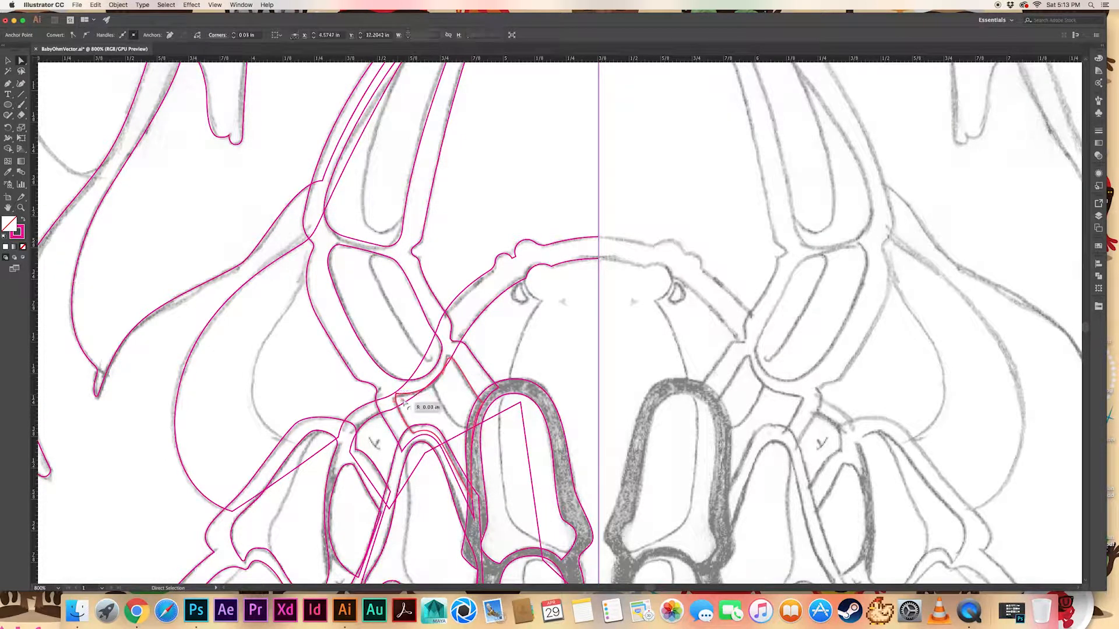
click(457, 417)
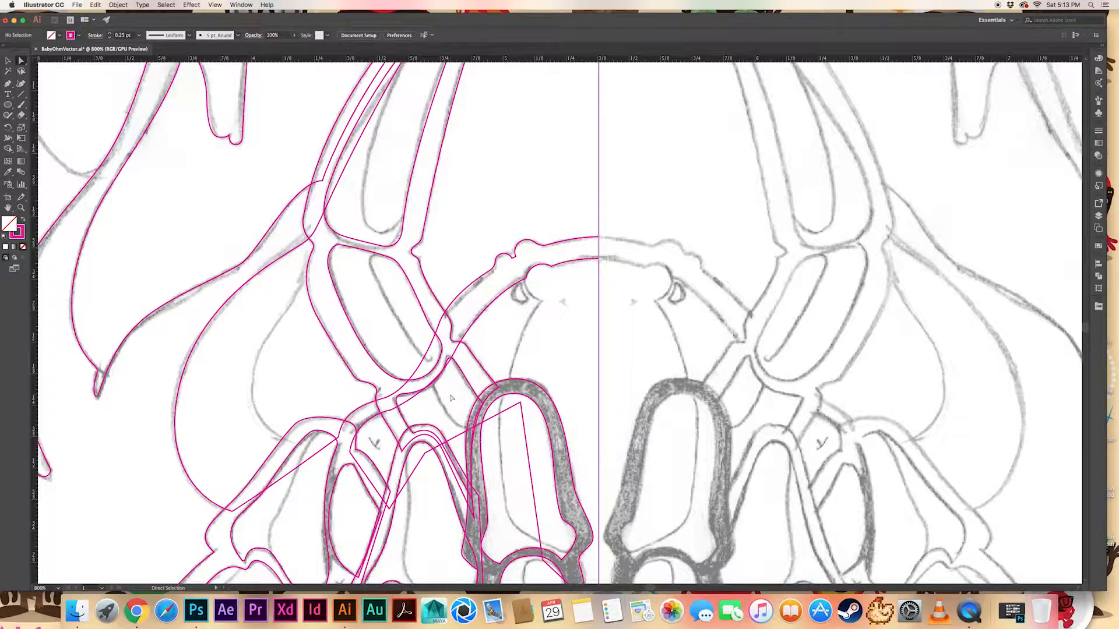
Draw a circle over the teardrop mark and cut it out of the arch's lower edge with Pathfinder
key(super+plus)
key(super+plus)
key(super+plus)
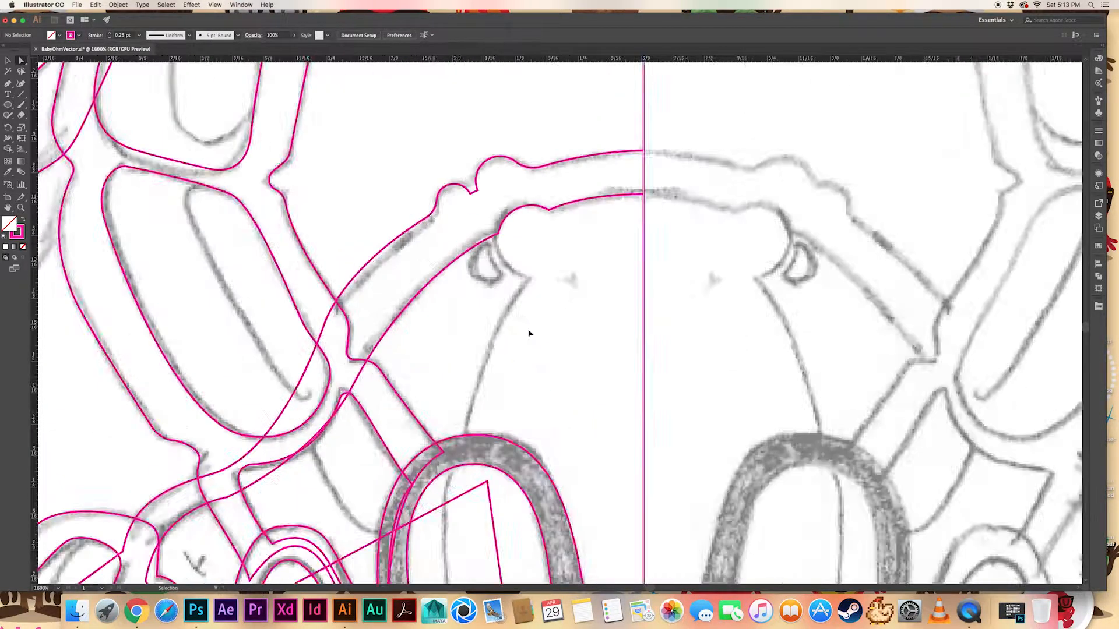
scroll(528, 330, up, 2)
key(l)
drag(468, 289, 504, 326)
key(v)
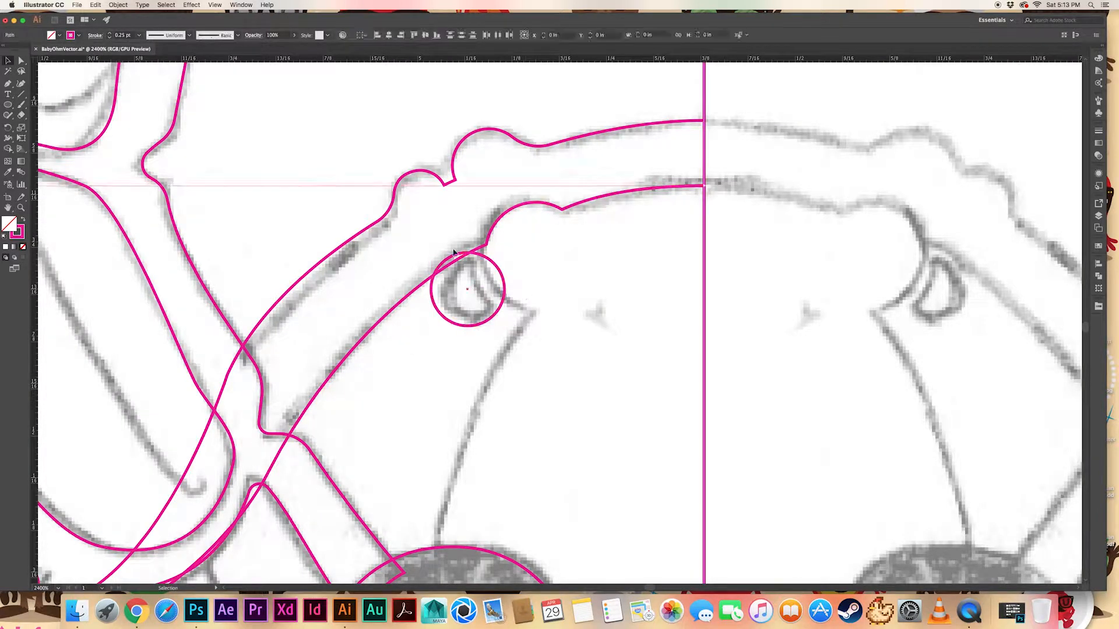
click(1097, 276)
click(992, 283)
click(964, 285)
Round the corners where the circular notch and neighbouring bump meet the arch's lower edge
key(a)
click(433, 274)
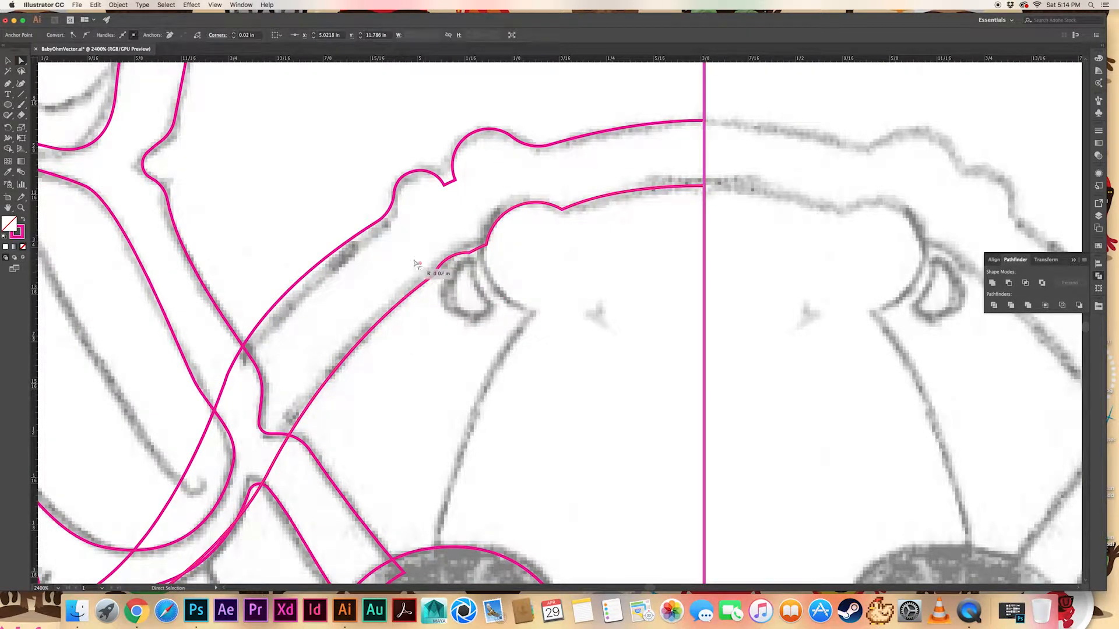
click(421, 265)
click(470, 251)
click(513, 251)
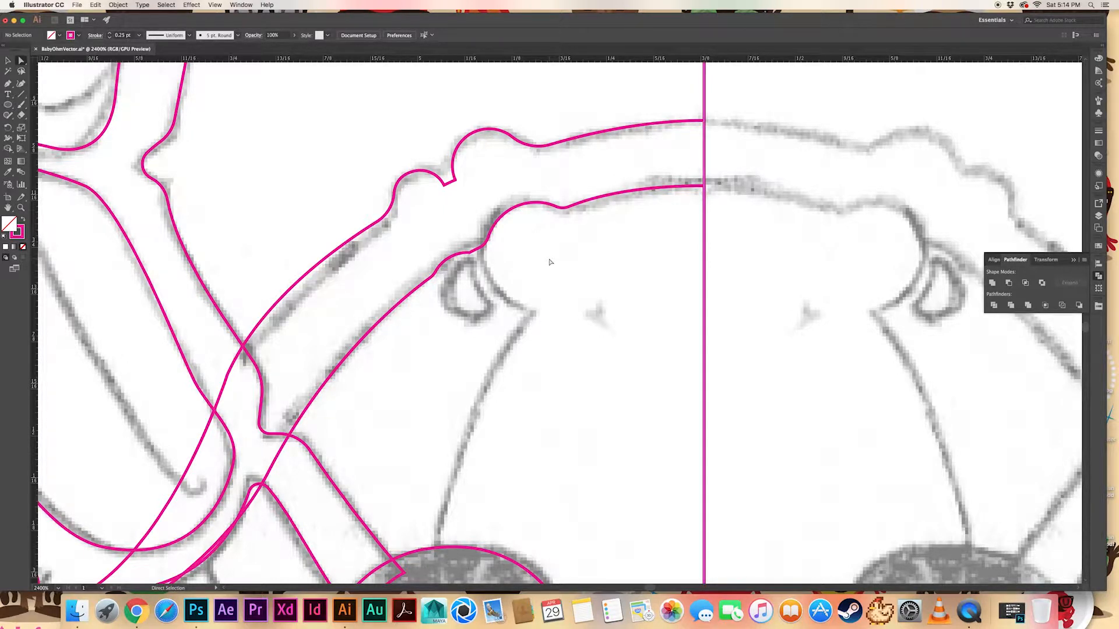
click(471, 254)
scroll(472, 255, up, 5)
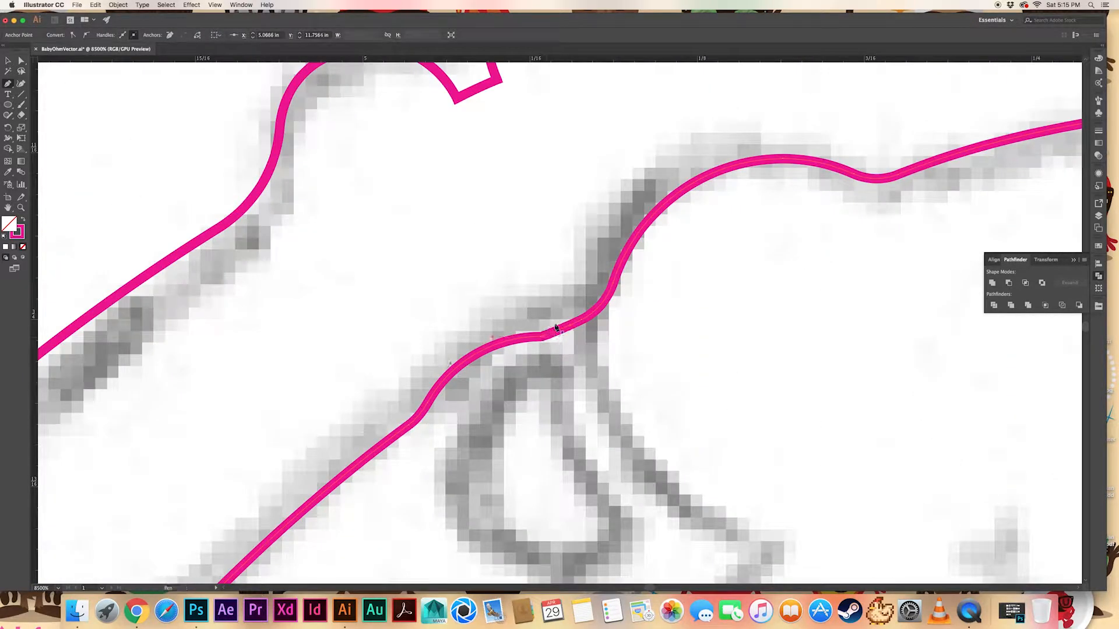
click(552, 310)
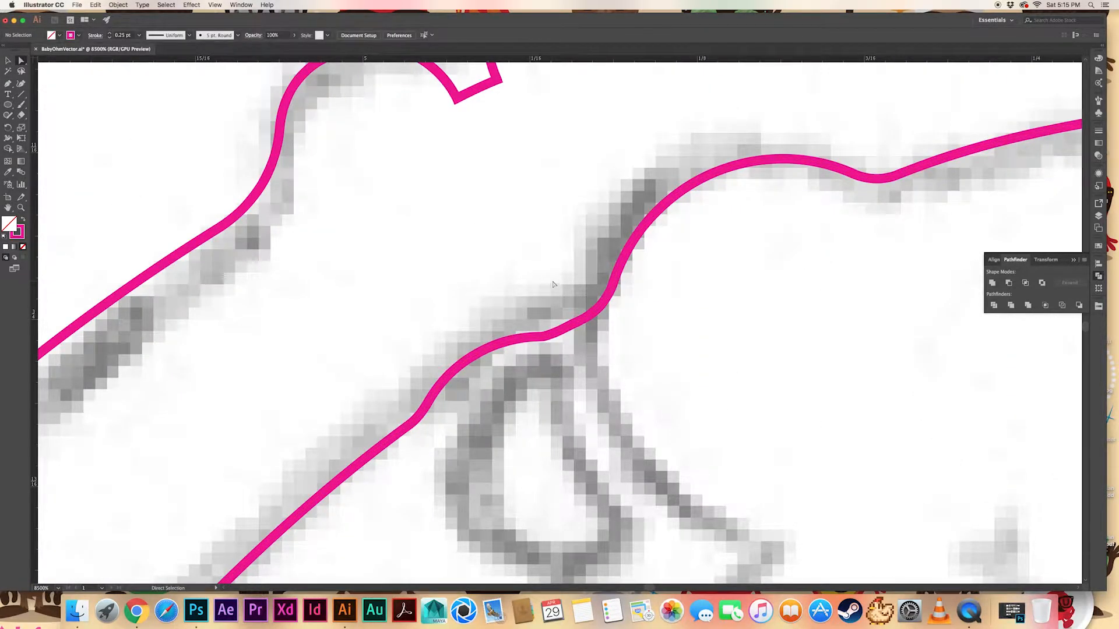
scroll(548, 312, down, 10)
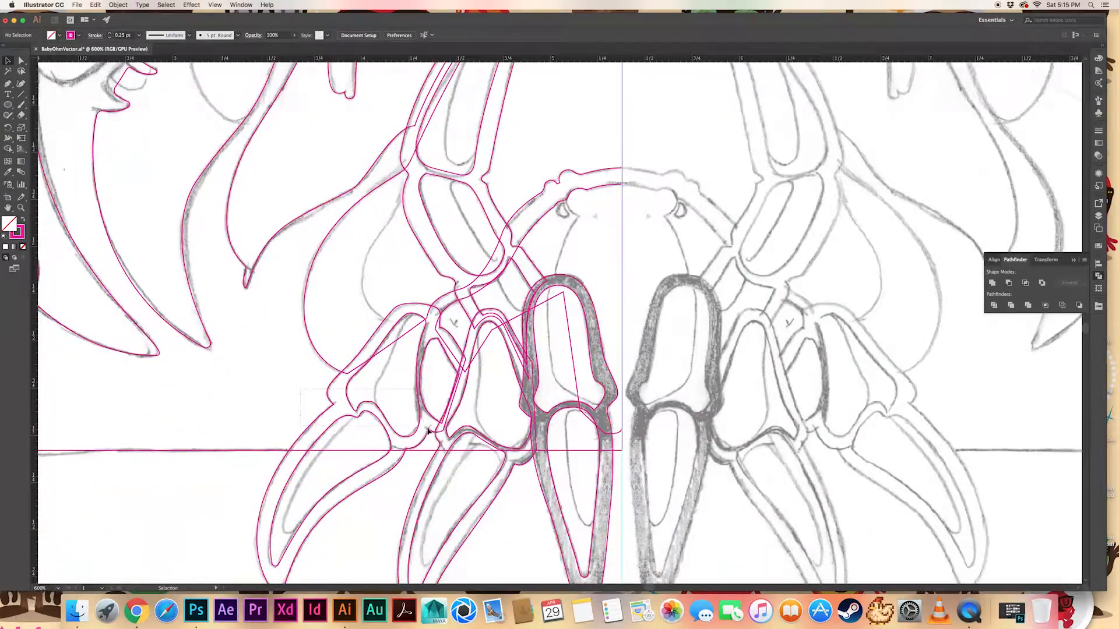
Expand the Drawing layer to list its individual paths
click(429, 432)
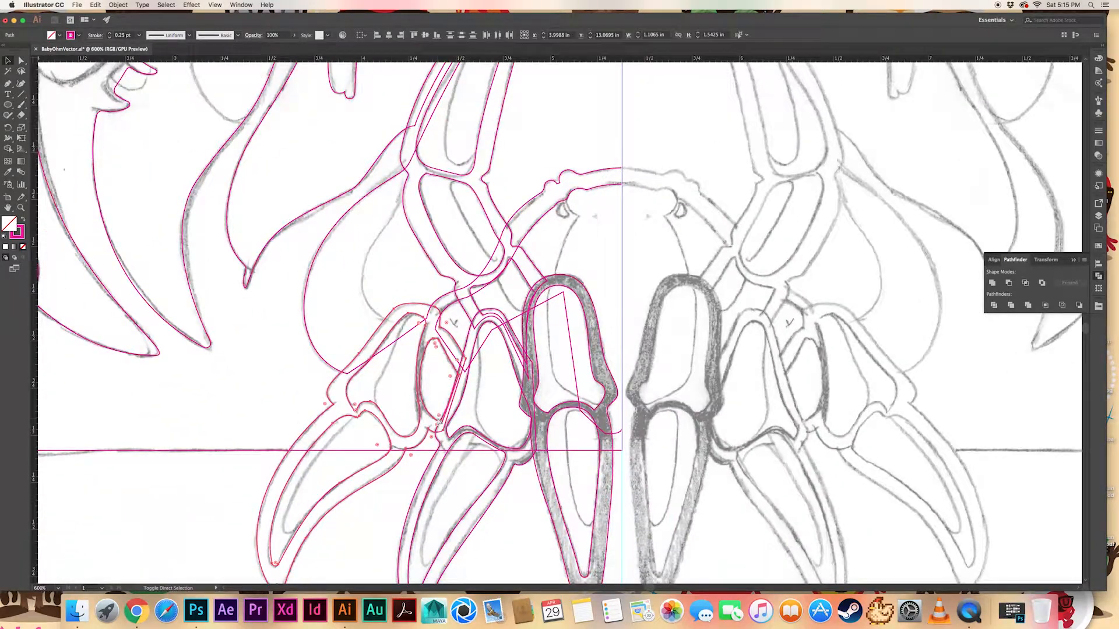
click(261, 470)
click(252, 450)
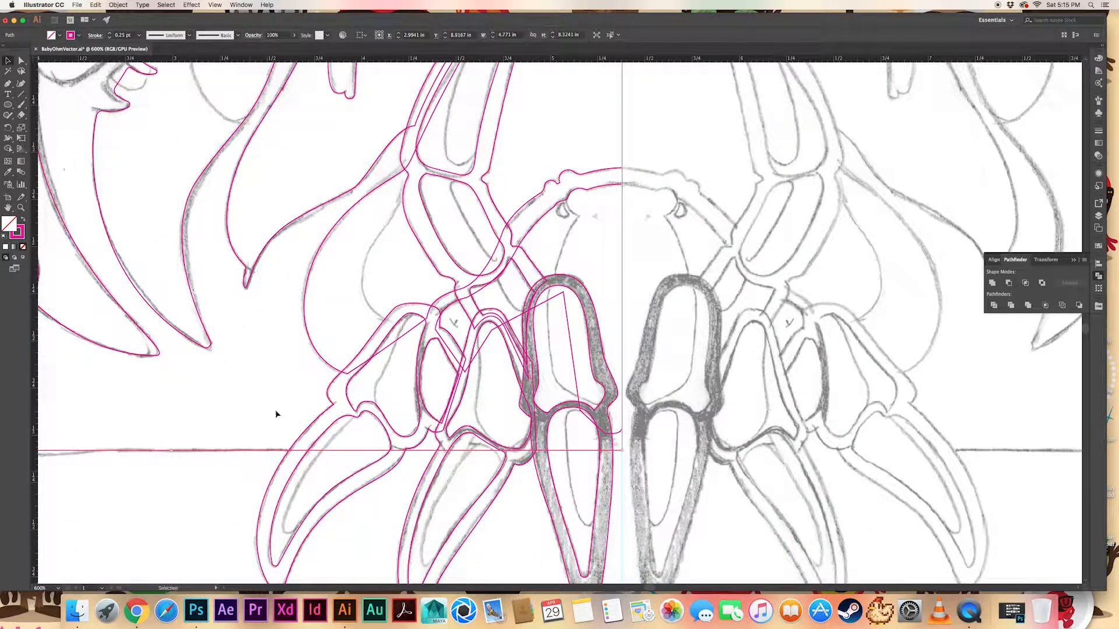
click(276, 415)
key(super+minus)
key(super+minus)
key(super+minus)
scroll(377, 455, up, 1)
click(1098, 215)
click(1013, 212)
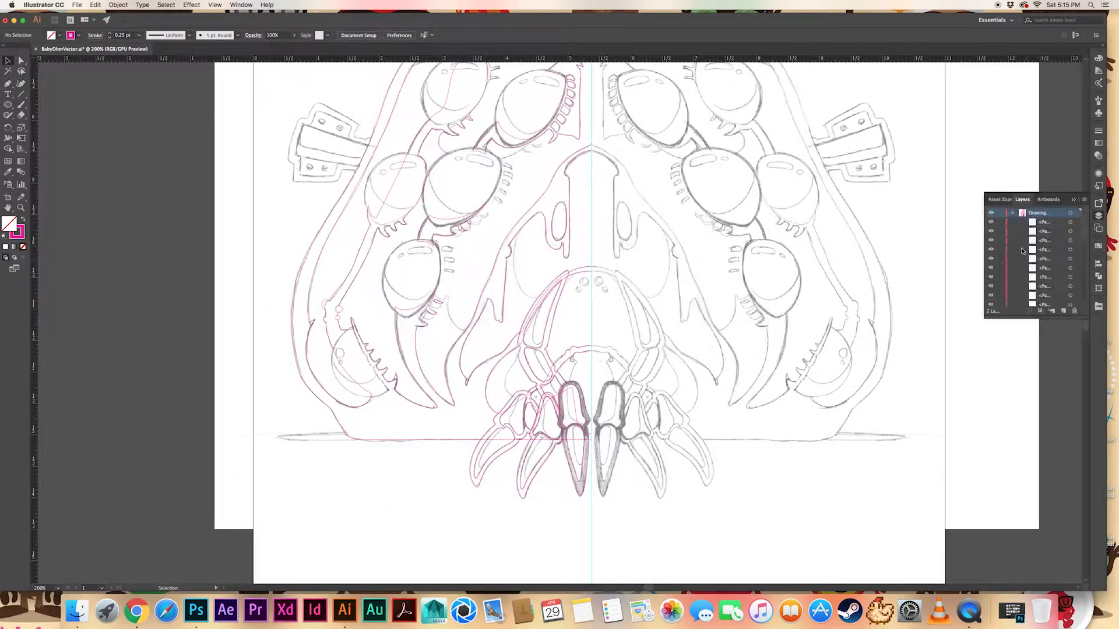
Lock the centre guide in the Drawing layer and save the document
scroll(1022, 250, down, 10)
click(1070, 283)
scroll(914, 264, up, 6)
drag(455, 186, 341, 154)
scroll(937, 254, down, 4)
key(super+z)
key(super+bracketright)
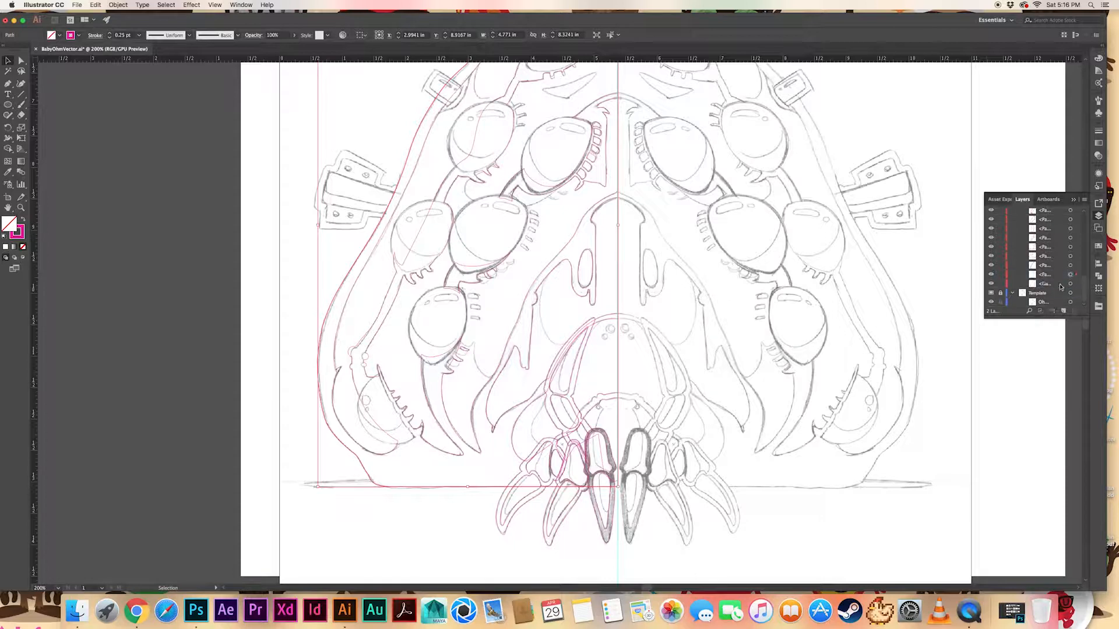
key(super+bracketright)
scroll(737, 247, up, 5)
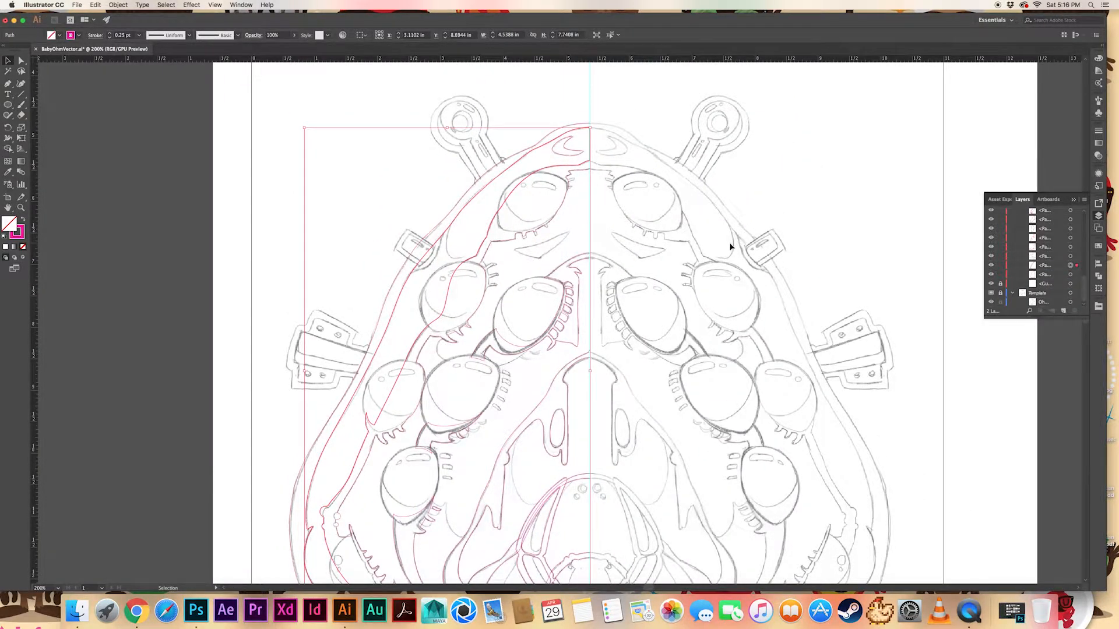
scroll(627, 225, down, 5)
key(super+s)
Draw a circle and fit it over the round eyeball beside the lower-left toothed claw
scroll(615, 239, up, 3)
scroll(632, 232, down, 4)
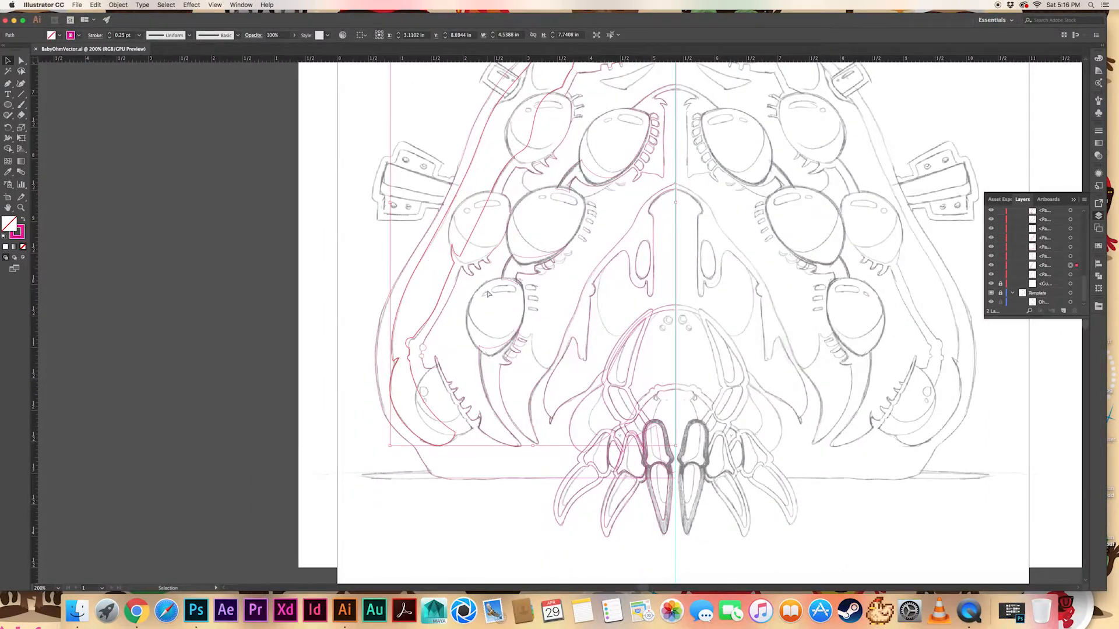
scroll(467, 455, up, 3)
key(l)
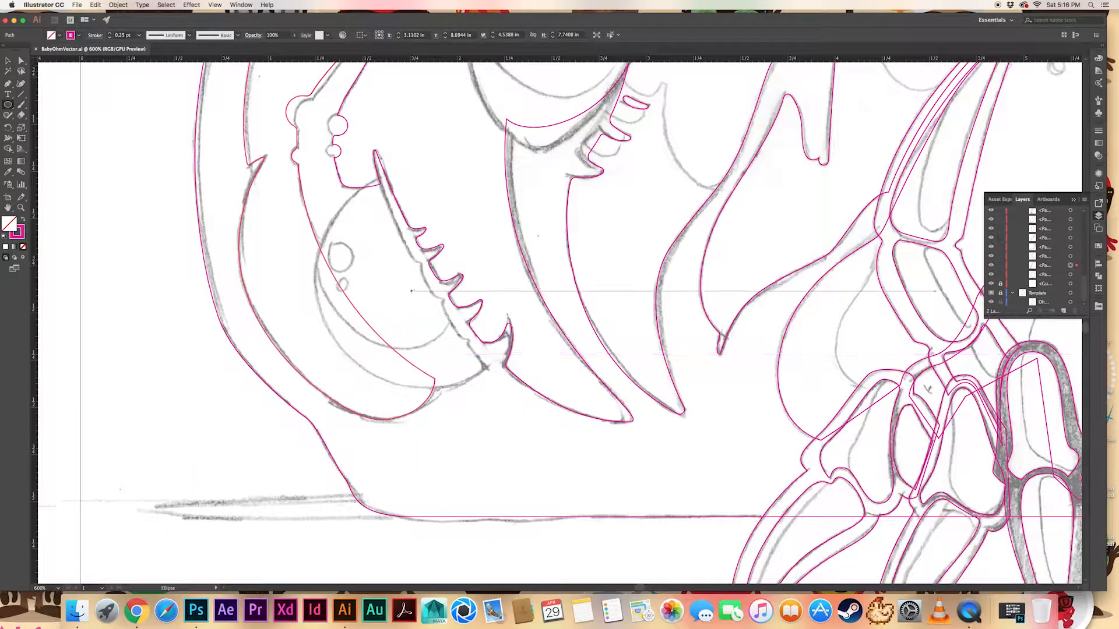
mouse_move(412, 287)
mouse_down()
mouse_move(495, 365)
mouse_move(524, 352)
mouse_up()
key(v)
drag(487, 207, 609, 151)
Add a second circle about 4.36 in across and align its arc with the eyeball's edge facing the teeth
drag(628, 328, 752, 451)
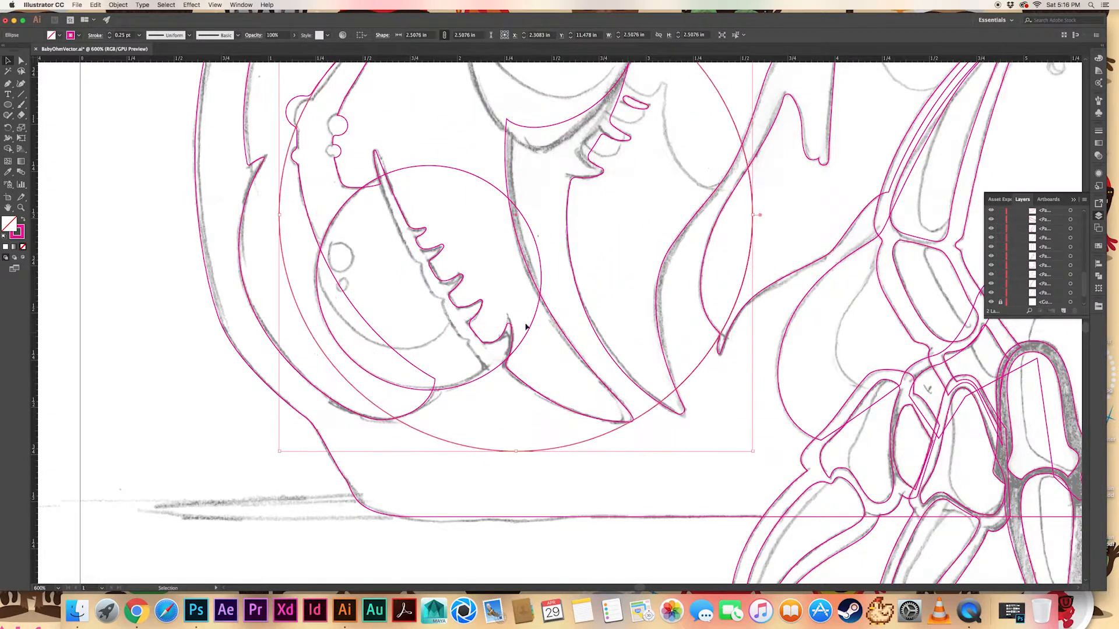
click(526, 327)
drag(324, 354, 437, 300)
drag(866, 397, 938, 468)
click(564, 415)
drag(382, 344, 438, 302)
key(super+minus)
drag(400, 163, 376, 135)
click(408, 303)
drag(394, 411, 421, 395)
drag(769, 488, 789, 509)
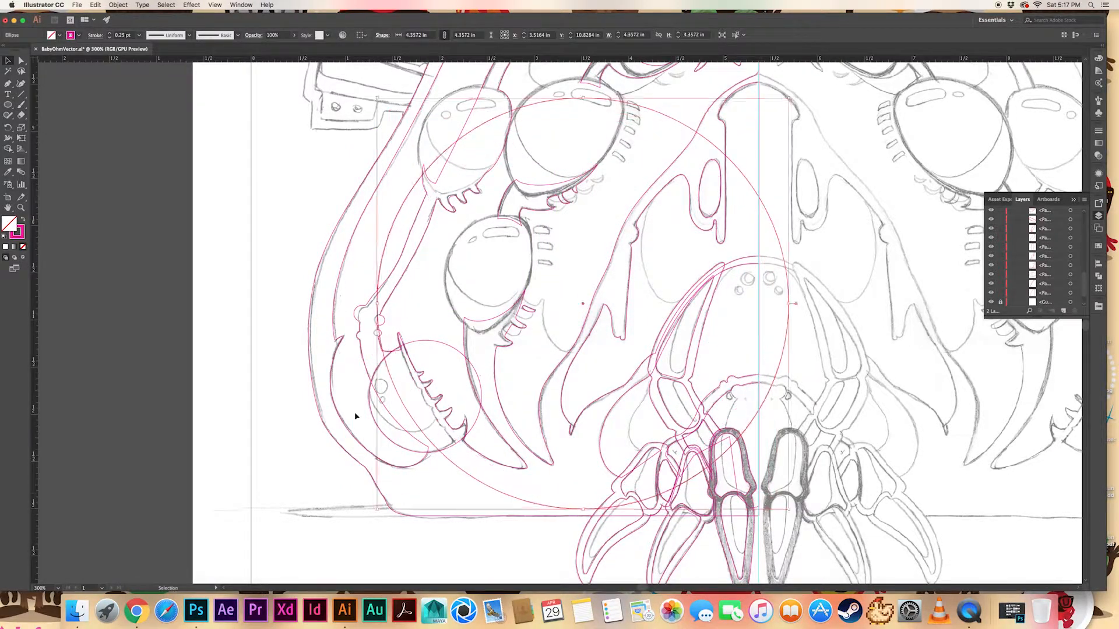
click(355, 414)
drag(402, 401, 418, 393)
Cut the eyeball circle along the large circle's arc with Shape Builder, removing everything on the toothed side
shift+click(428, 342)
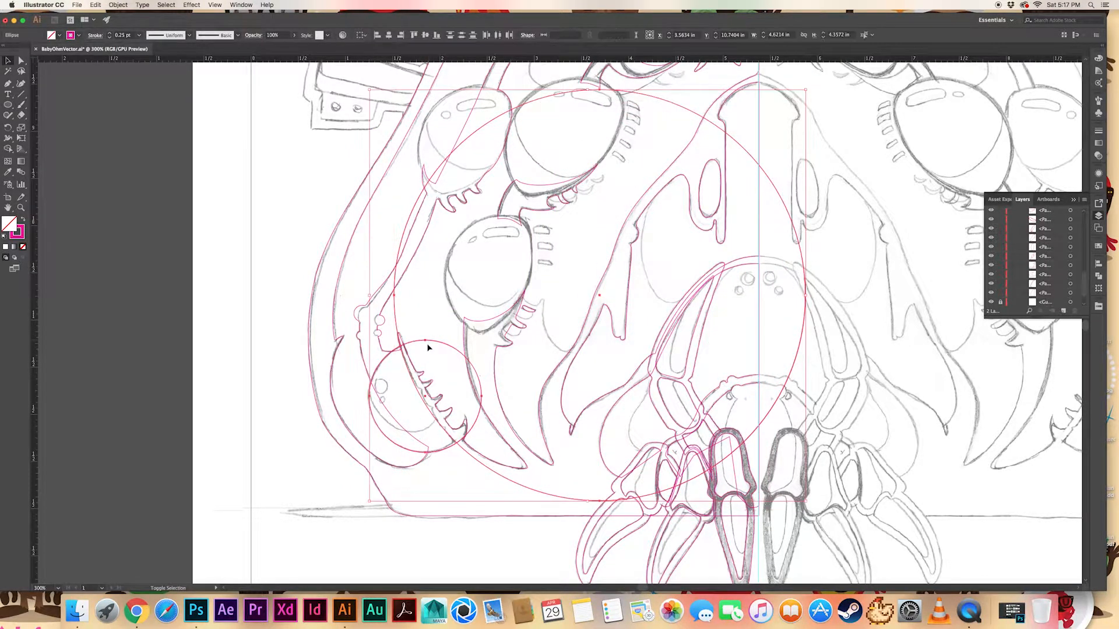
key(shift+m)
drag(430, 353, 435, 315)
key(super+plus)
key(super+plus)
key(super+plus)
scroll(447, 366, right, 2)
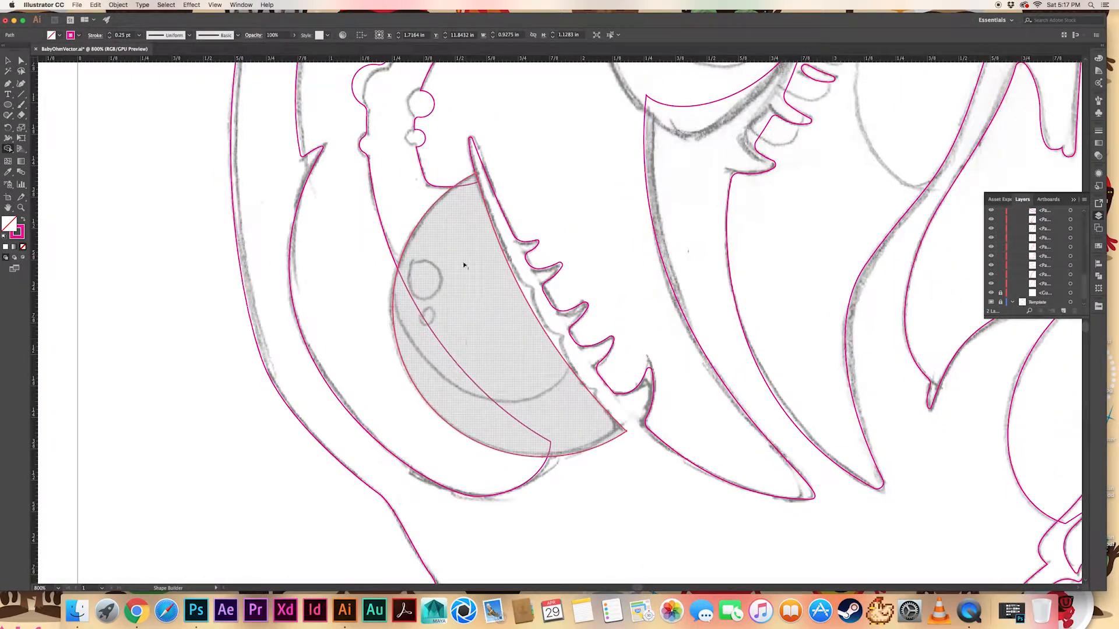
Round the two sharp end corners of the cut eyeball shape
key(a)
click(482, 181)
click(624, 434)
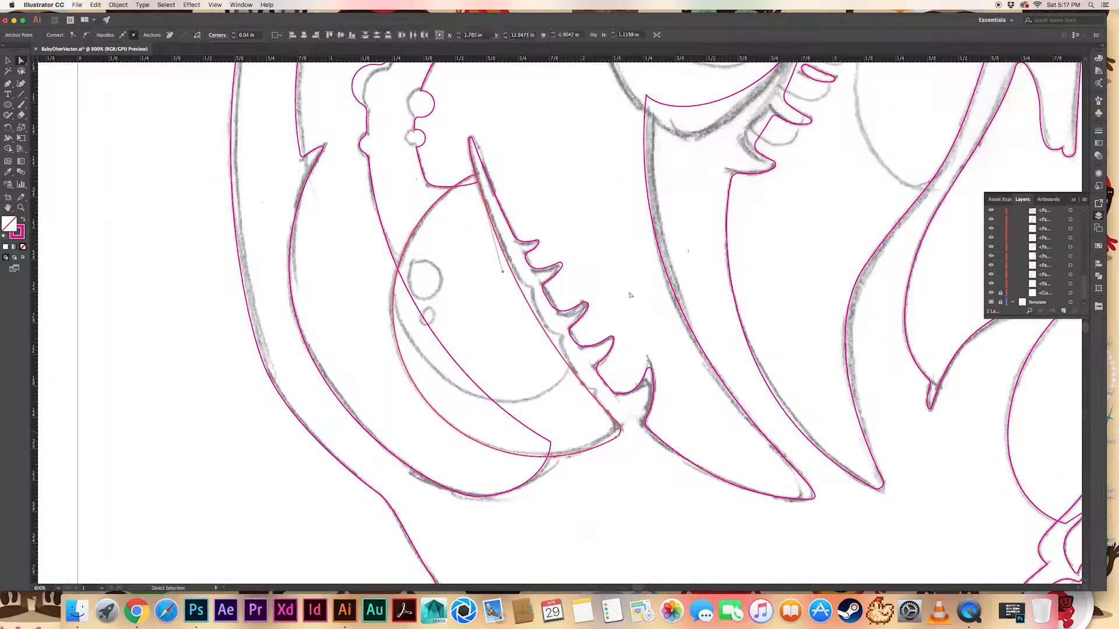
click(610, 308)
Trace the upper small bump on the eyeball's toothed side as a closed path
click(531, 290)
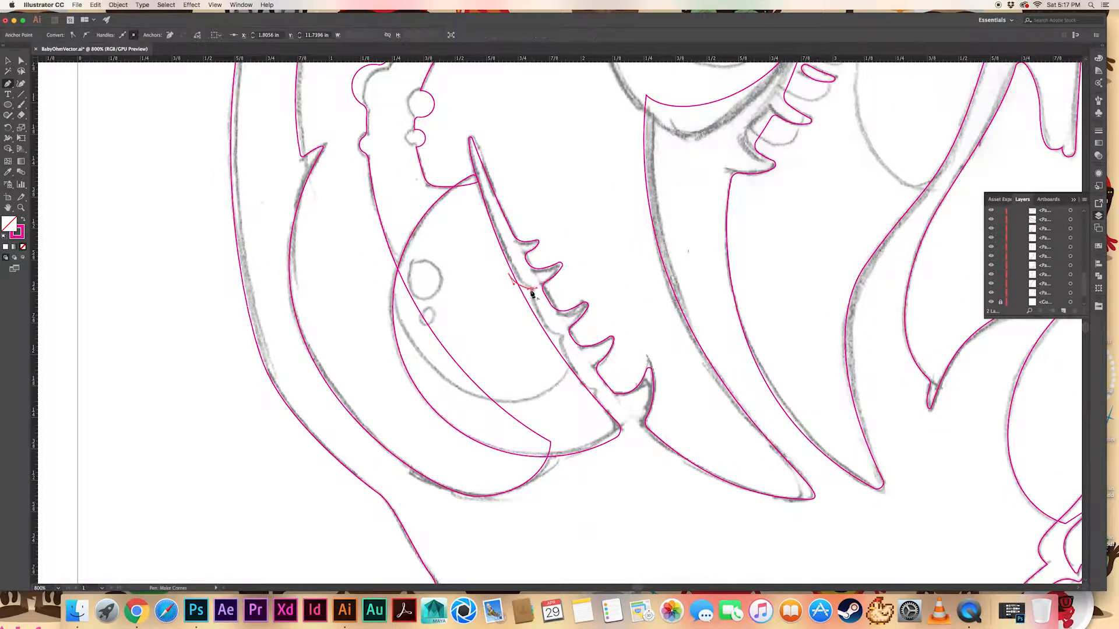
click(509, 274)
key(super+shift+a)
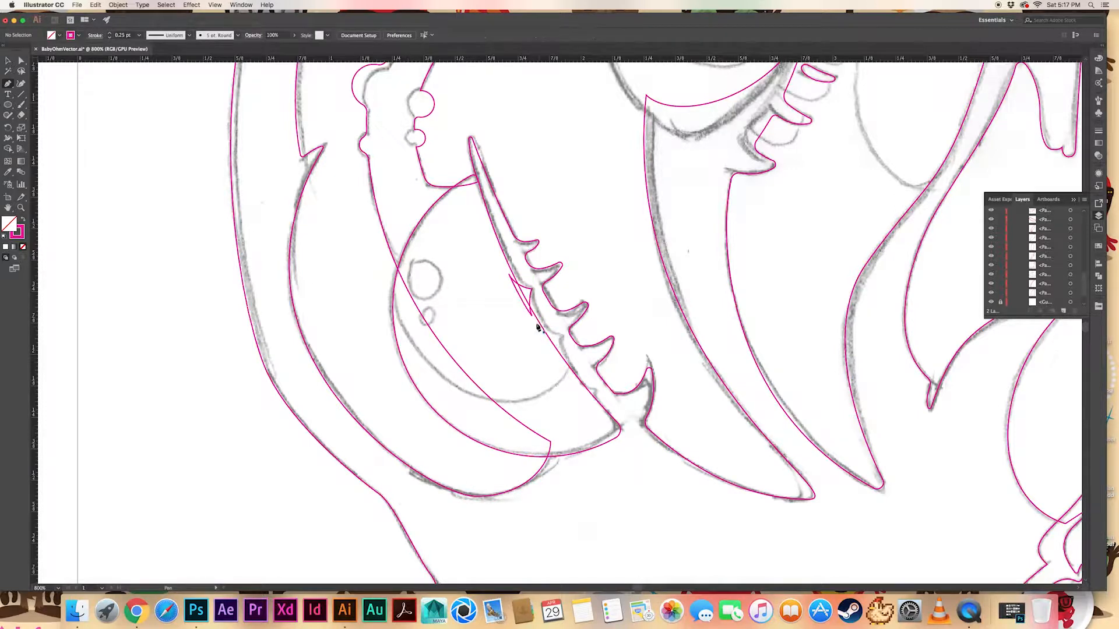
Trace the middle small bump on the eyeball's toothed side as a closed path
click(537, 328)
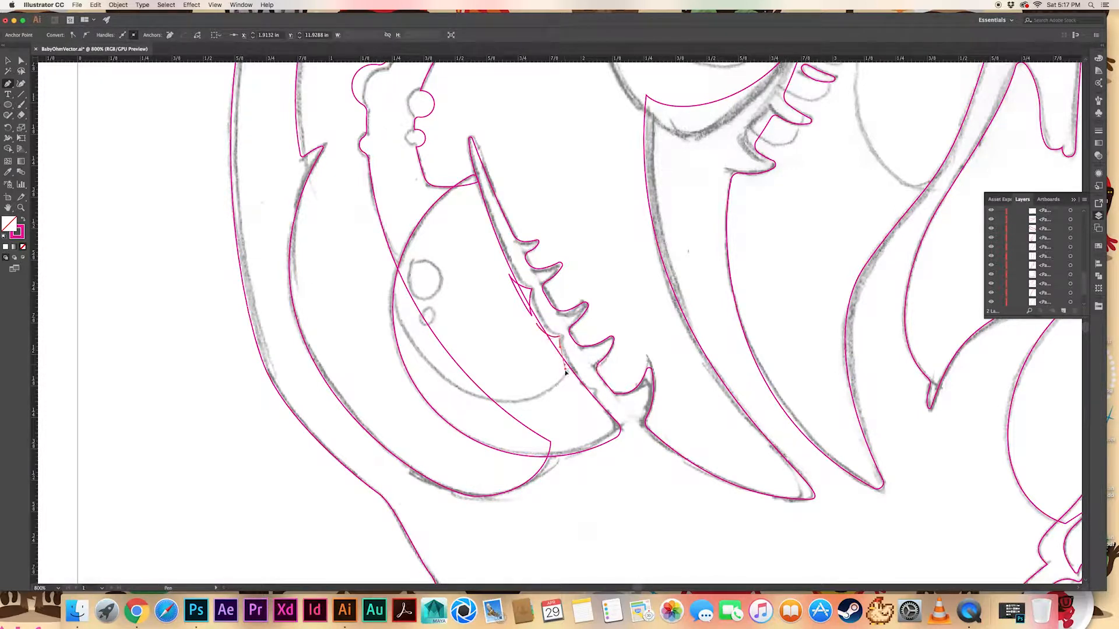
click(538, 324)
key(a)
click(559, 337)
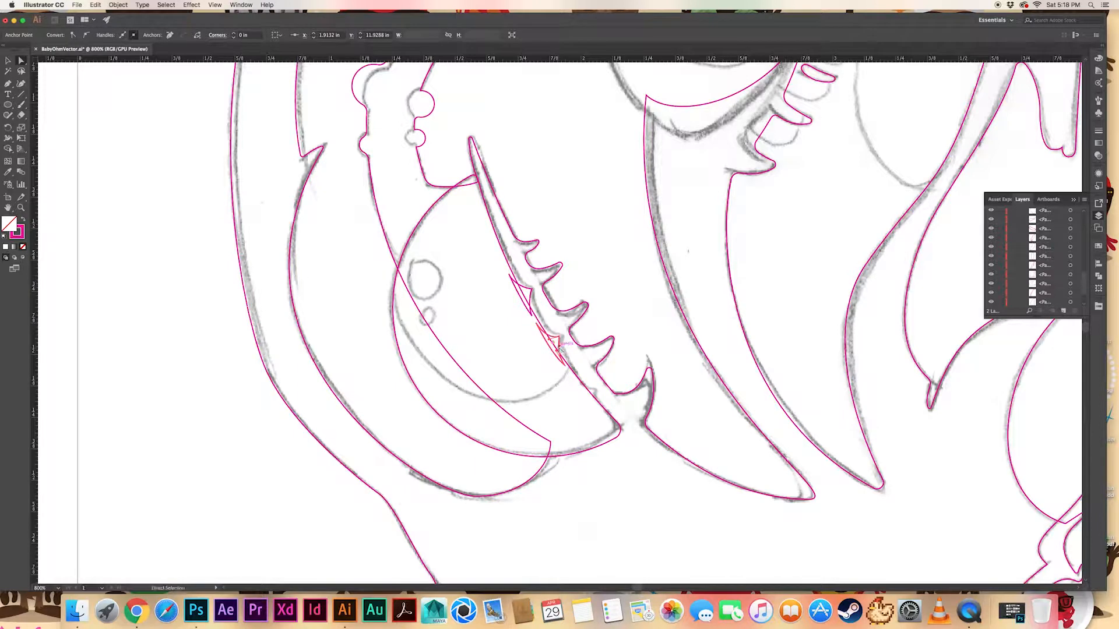
key(super+shift+a)
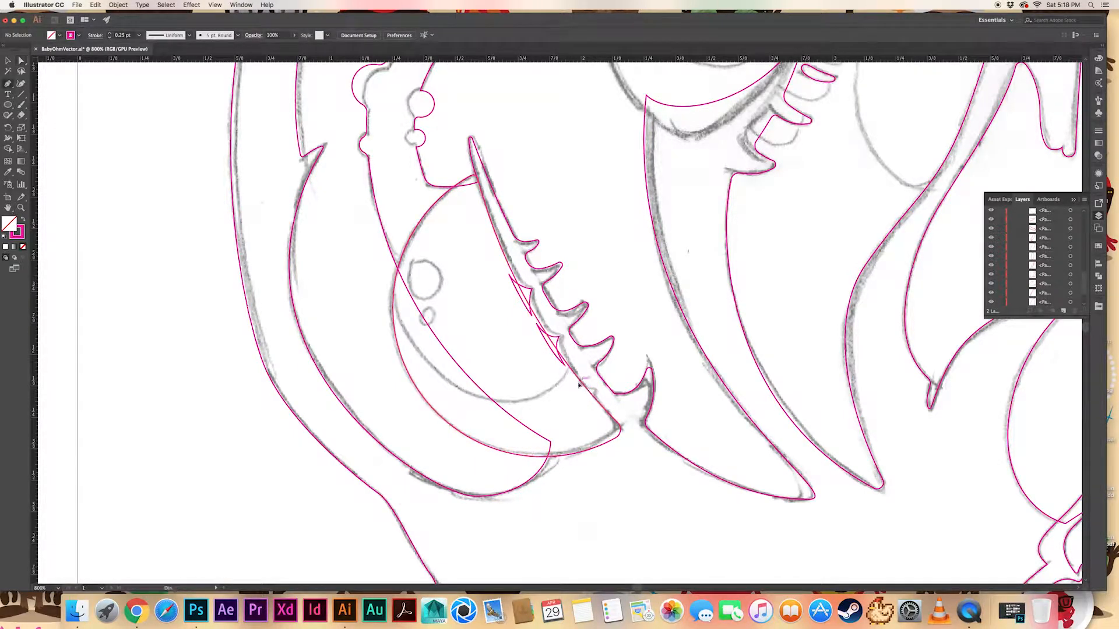
Trace the lower small bump on the eyeball's toothed side as a closed path
click(576, 381)
drag(596, 390, 597, 409)
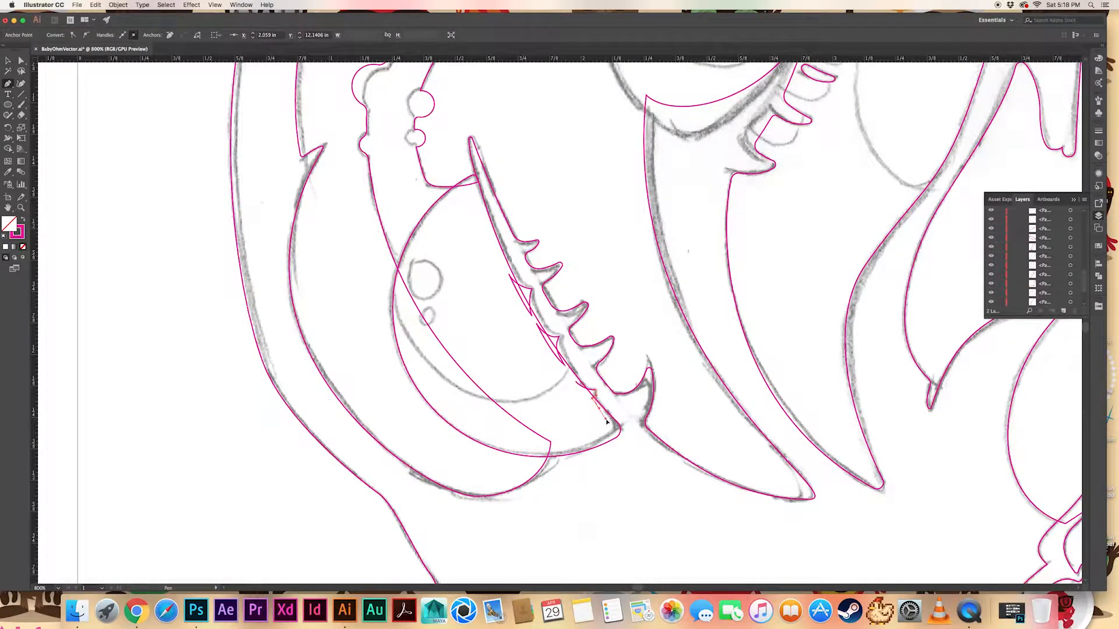
click(575, 383)
key(a)
key(super+shift+a)
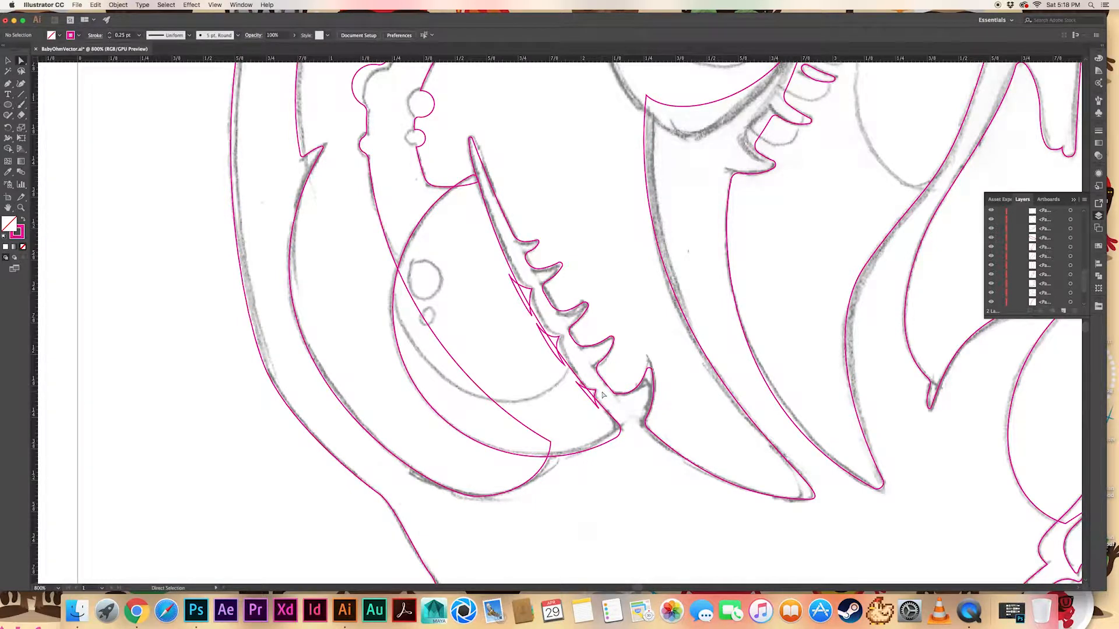
Merge the three small bumps into the eyeball shape with Shape Builder and save the document
drag(509, 292, 587, 397)
key(shift+m)
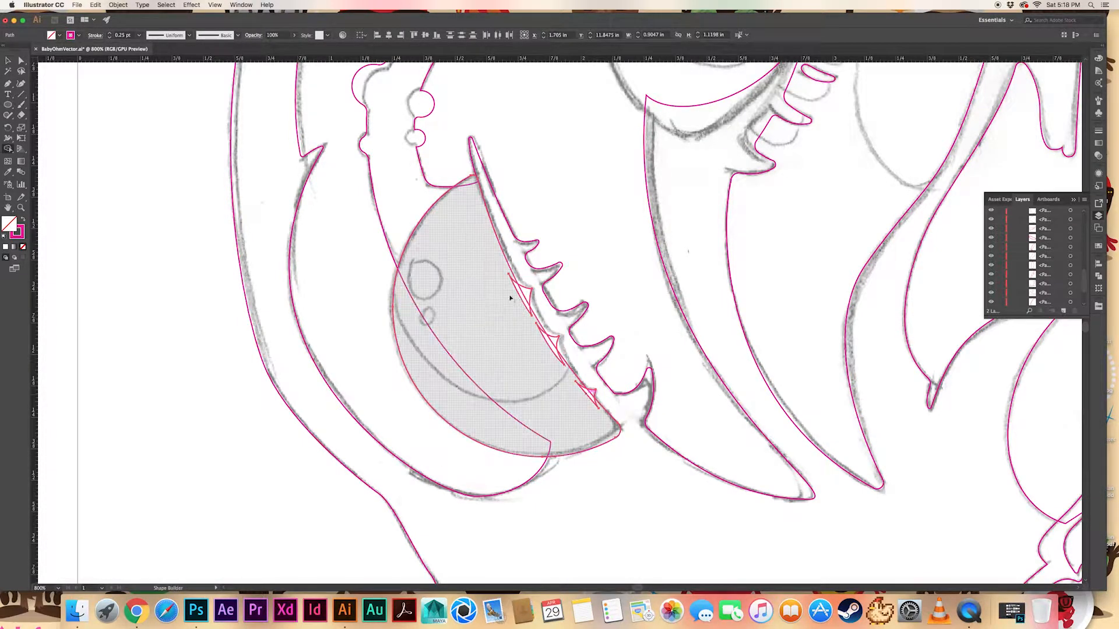
drag(512, 296, 528, 294)
drag(533, 338, 596, 390)
key(a)
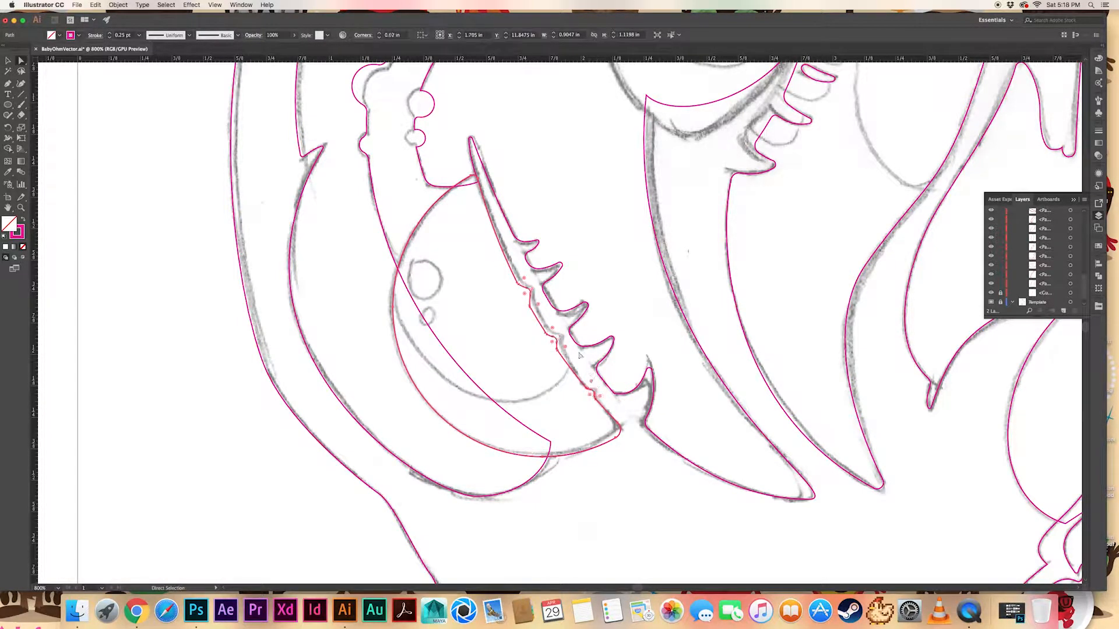
key(super+shift+a)
key(super+s)
Draw a circle about 1.38 in across and fit it to the outer edge of the outer middle eyeball
drag(505, 363, 523, 475)
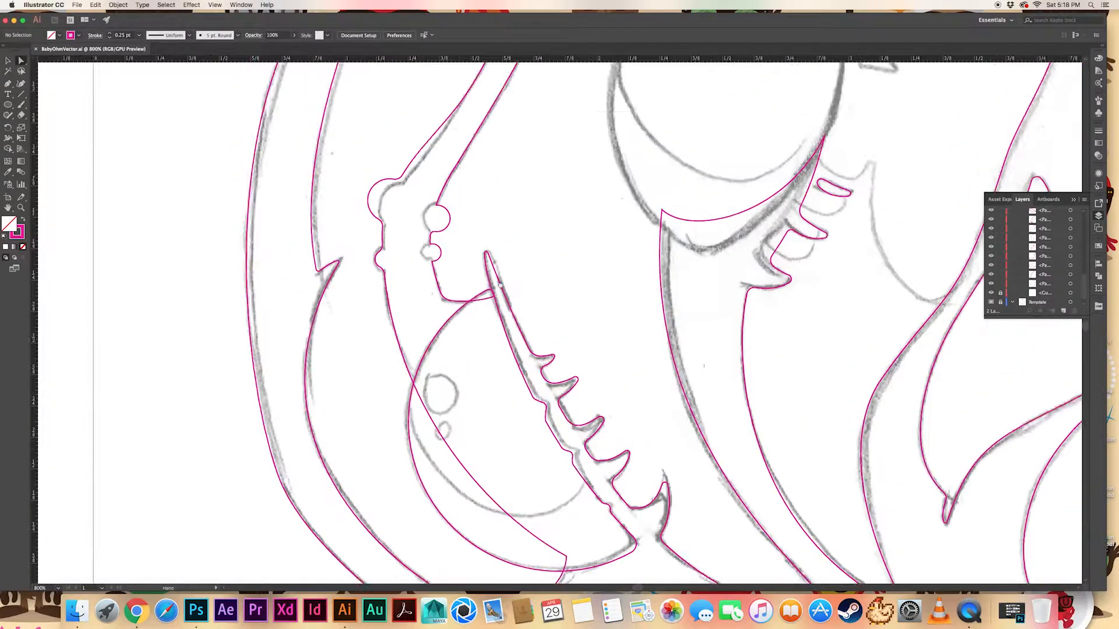
key(super+minus)
key(super+minus)
drag(556, 290, 479, 373)
key(super+minus)
drag(512, 281, 490, 407)
key(super+plus)
key(l)
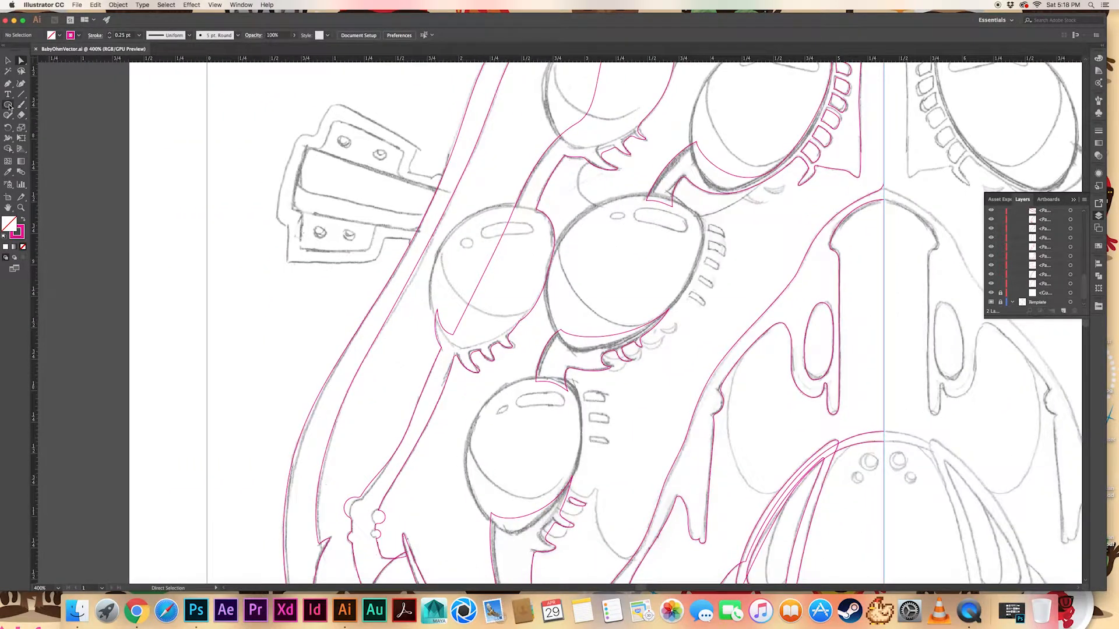
drag(398, 184, 572, 357)
key(v)
drag(469, 186, 500, 203)
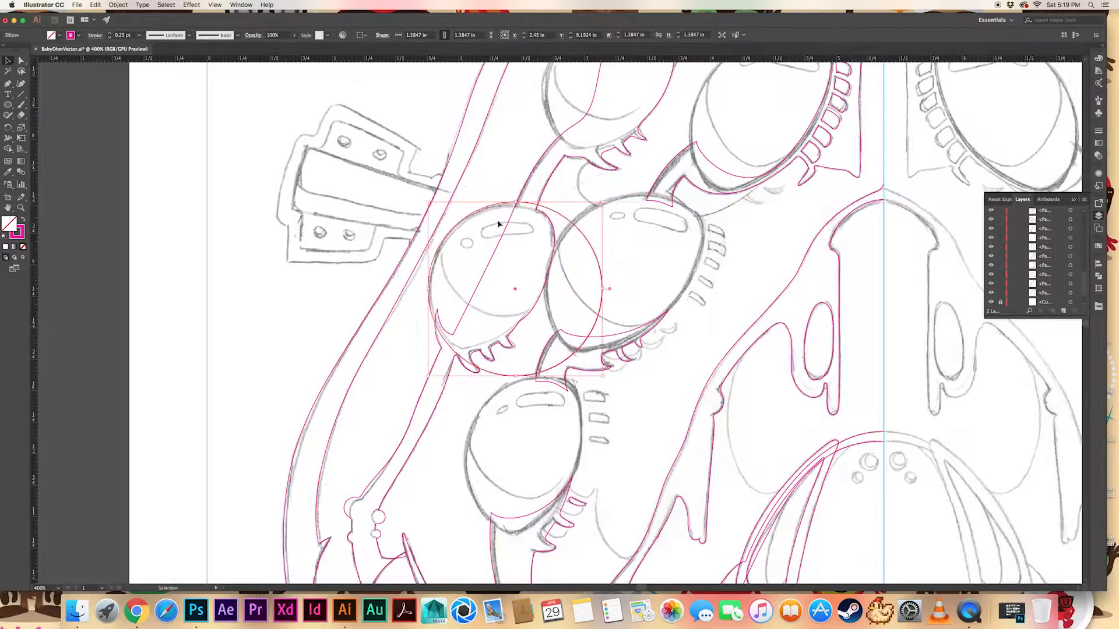
Resize the circle on the outer middle eyeball to about 1.32 in and draw a second, overlapping circle about 2.44 in across
drag(603, 202, 599, 206)
drag(461, 229, 456, 229)
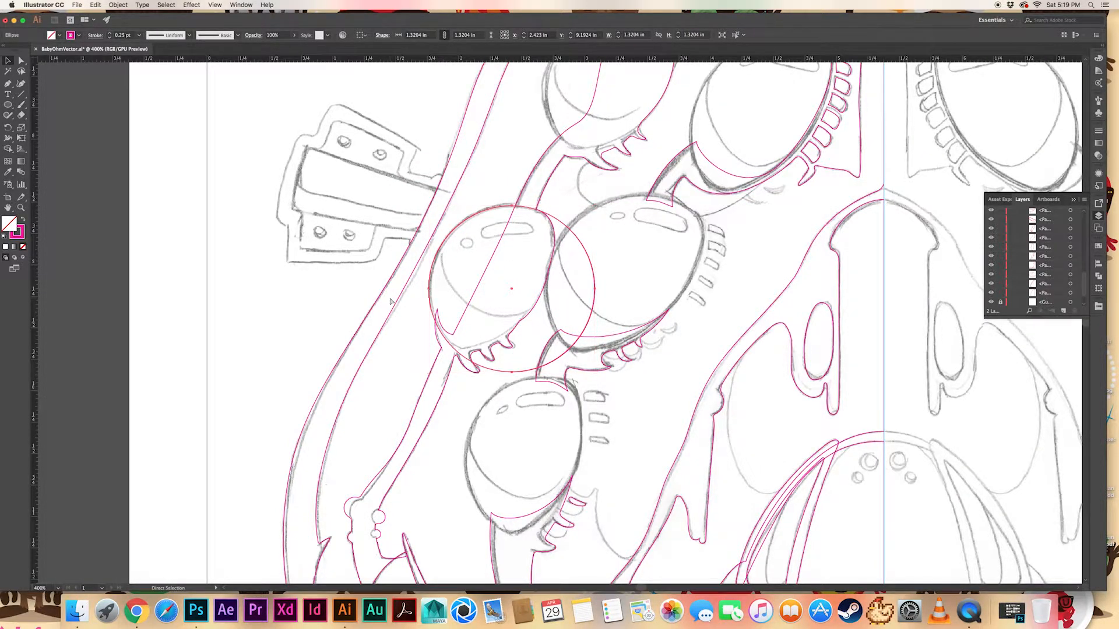
key(super+minus)
key(super+minus)
click(485, 362)
drag(546, 377, 481, 333)
drag(513, 246, 547, 210)
drag(498, 221, 468, 203)
Trim the two overlapping circles with Shape Builder, removing the parts of each that lie outside their intersection
shift+click(511, 269)
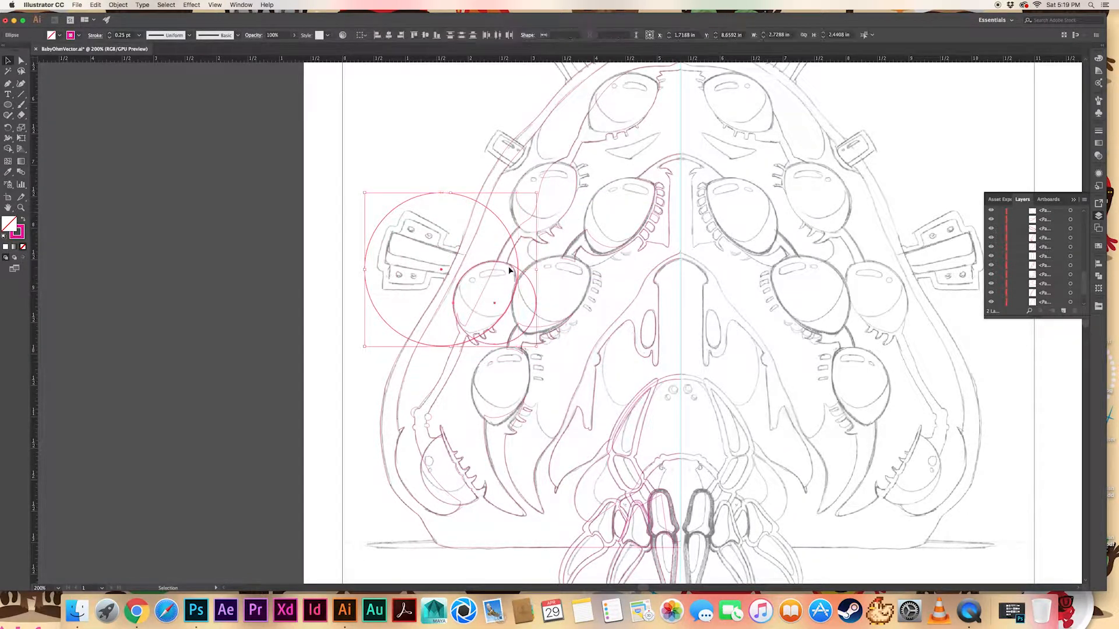
key(shift+m)
alt+click(484, 237)
alt+click(531, 286)
Try to reshape the trimmed eyeball outline by converting and pulling its upper corner anchor with the Pen tool
key(a)
key(super+plus)
key(super+plus)
key(super+plus)
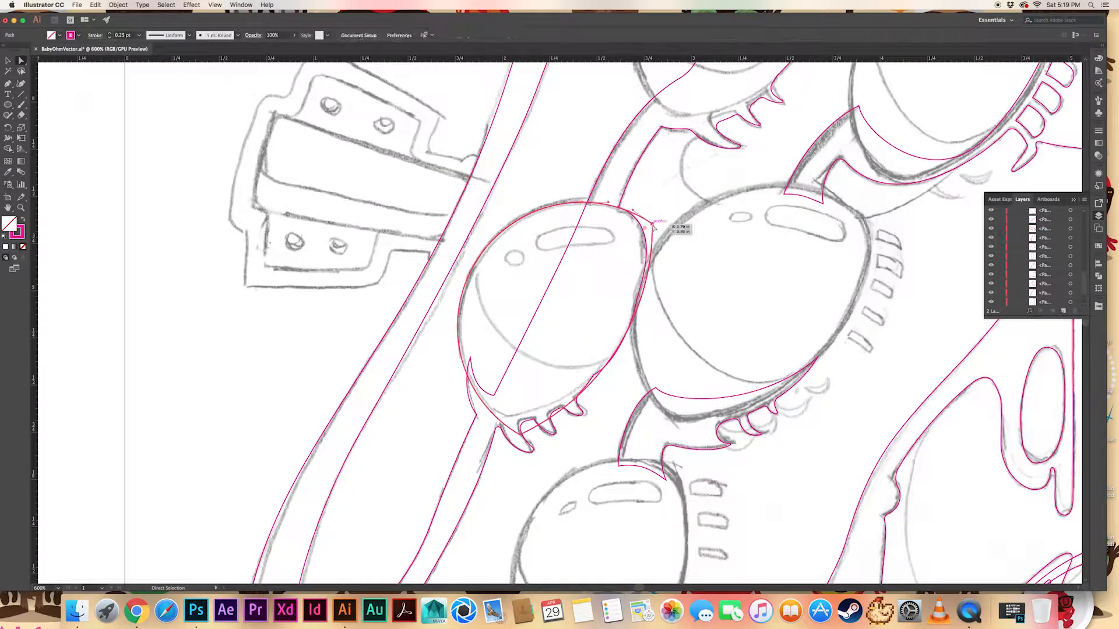
click(654, 224)
key(p)
alt+click(653, 224)
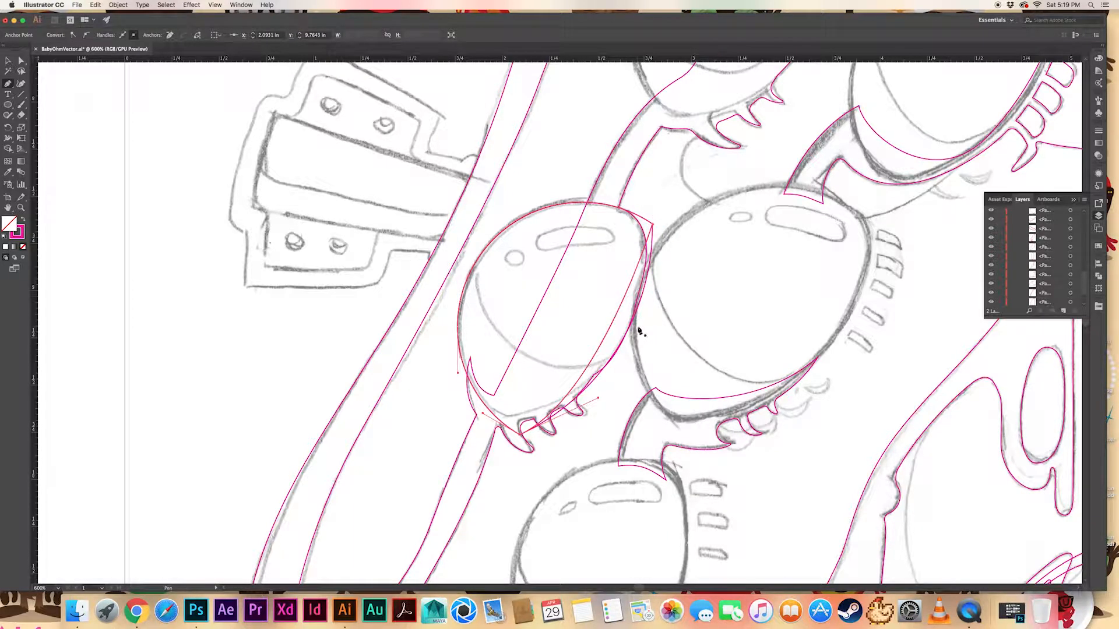
key(super+z)
drag(652, 225, 729, 250)
key(super+z)
Move the overlapping duplicate of the trimmed outline off the outer middle eyeball and delete it
key(v)
drag(648, 221, 718, 275)
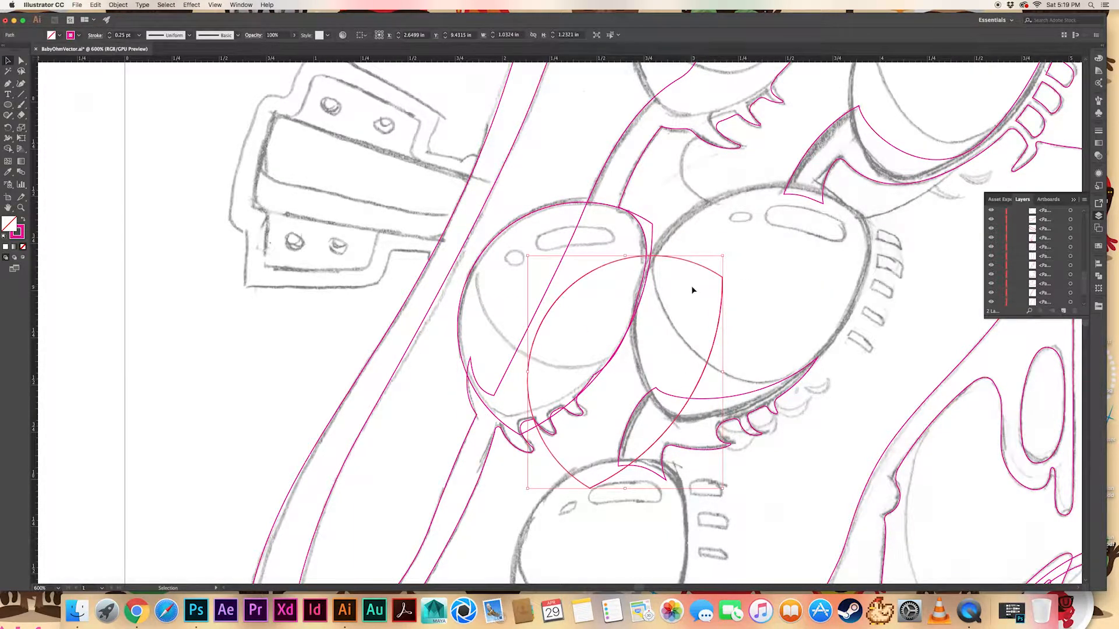
key(BackSpace)
Examine the upper and lower corner anchors of the outer middle eyeball outline up close
click(652, 225)
key(a)
click(653, 224)
key(super+plus)
key(super+plus)
key(super+plus)
key(super+plus)
key(super+plus)
key(super+plus)
key(super+plus)
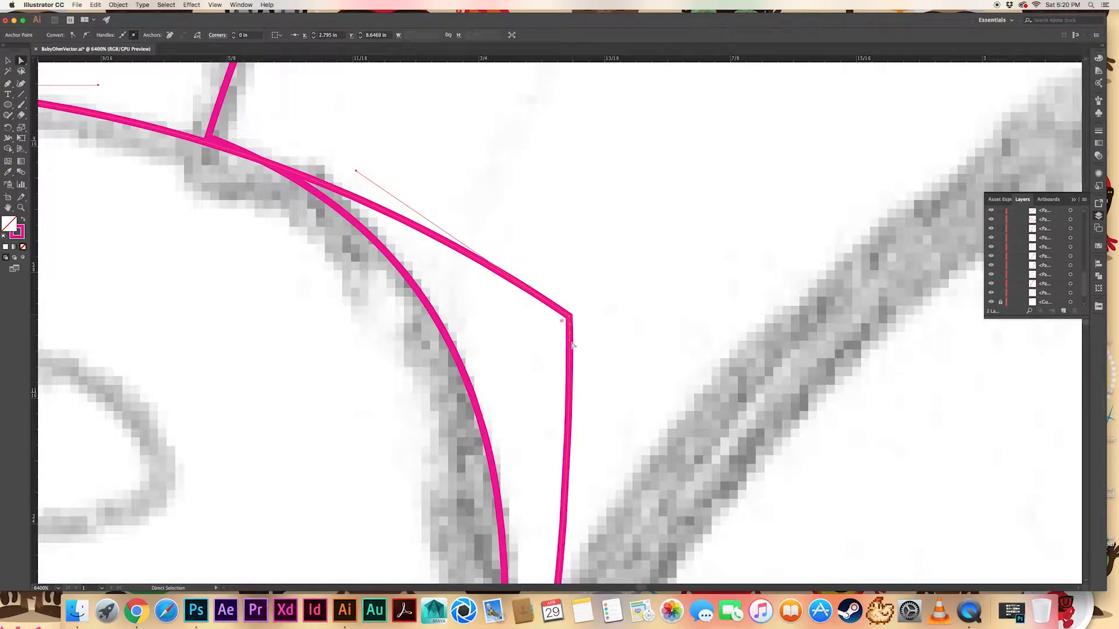
key(super+z)
key(super+minus)
key(super+minus)
key(super+minus)
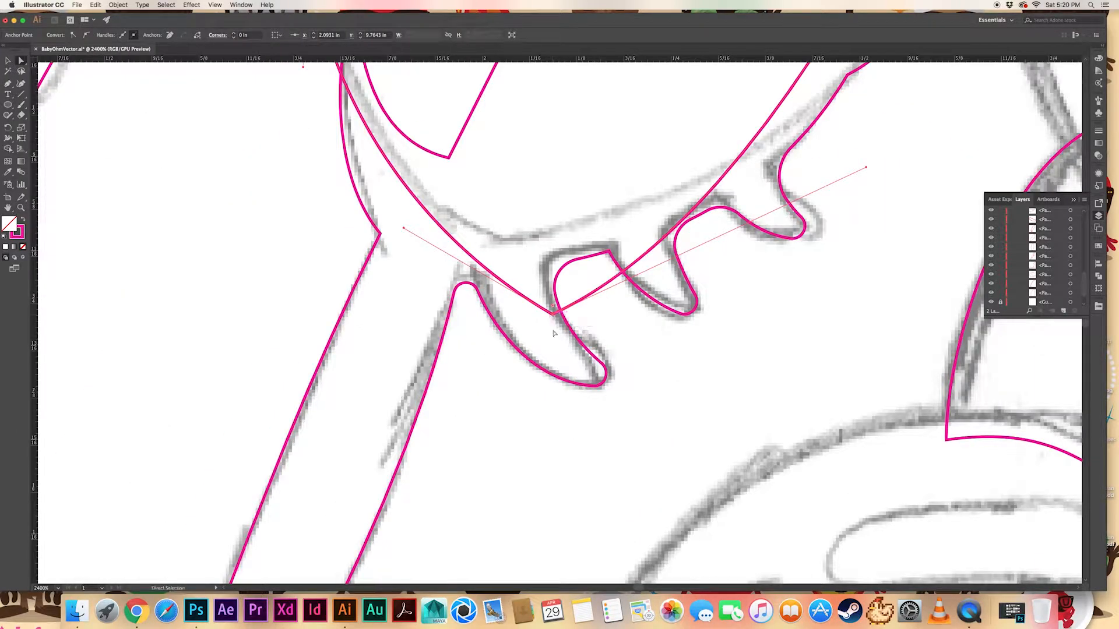
key(super+minus)
key(super+minus)
key(super+minus)
Adjust the outer middle eyeball's inner curve, raise its bottom anchor to the sketched edge and round the bottom corner
drag(672, 202, 635, 297)
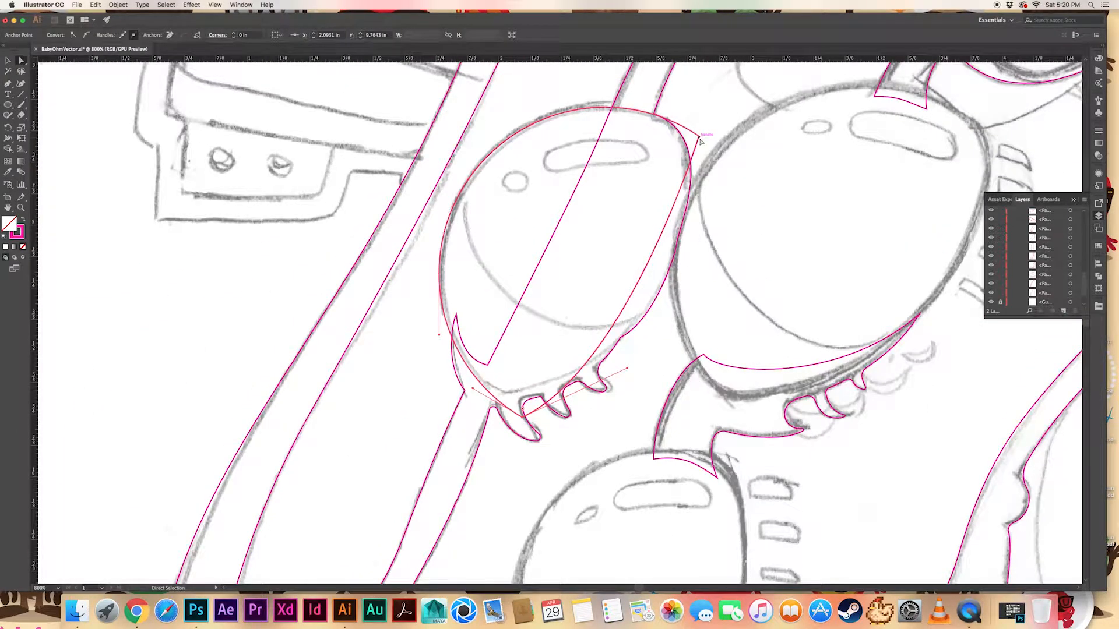
drag(702, 141, 684, 278)
key(p)
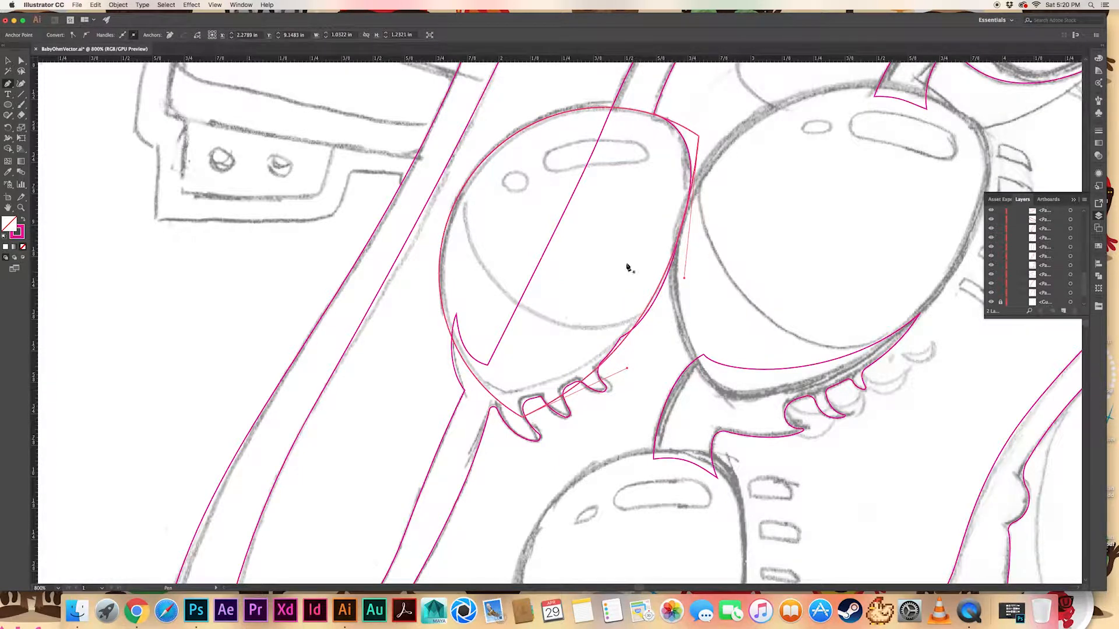
drag(524, 419, 527, 299)
click(529, 395)
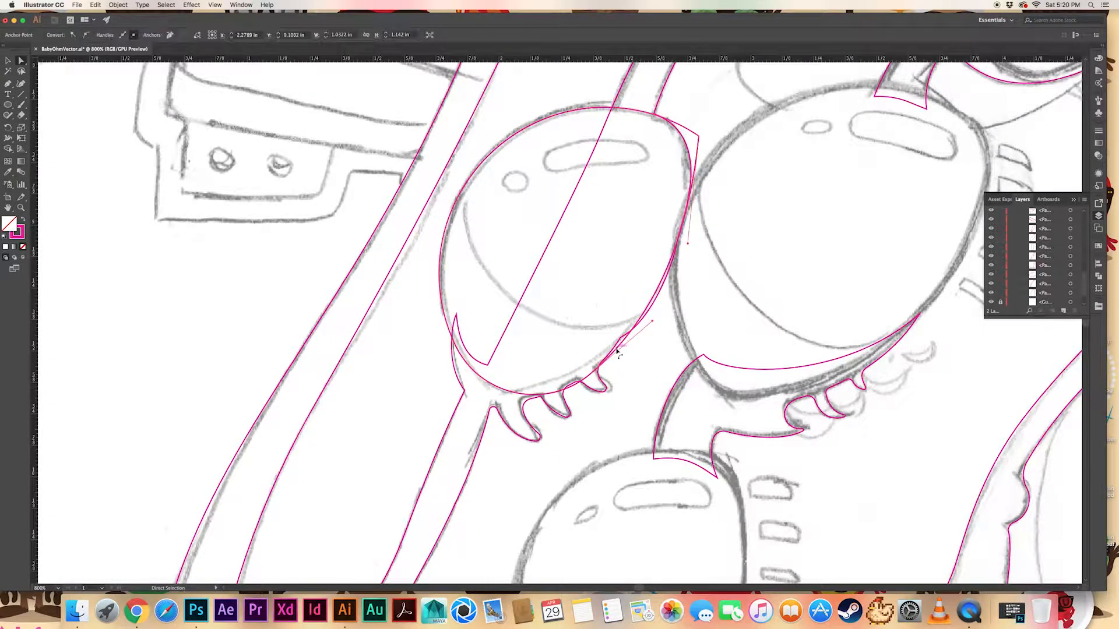
drag(529, 394, 512, 357)
click(615, 282)
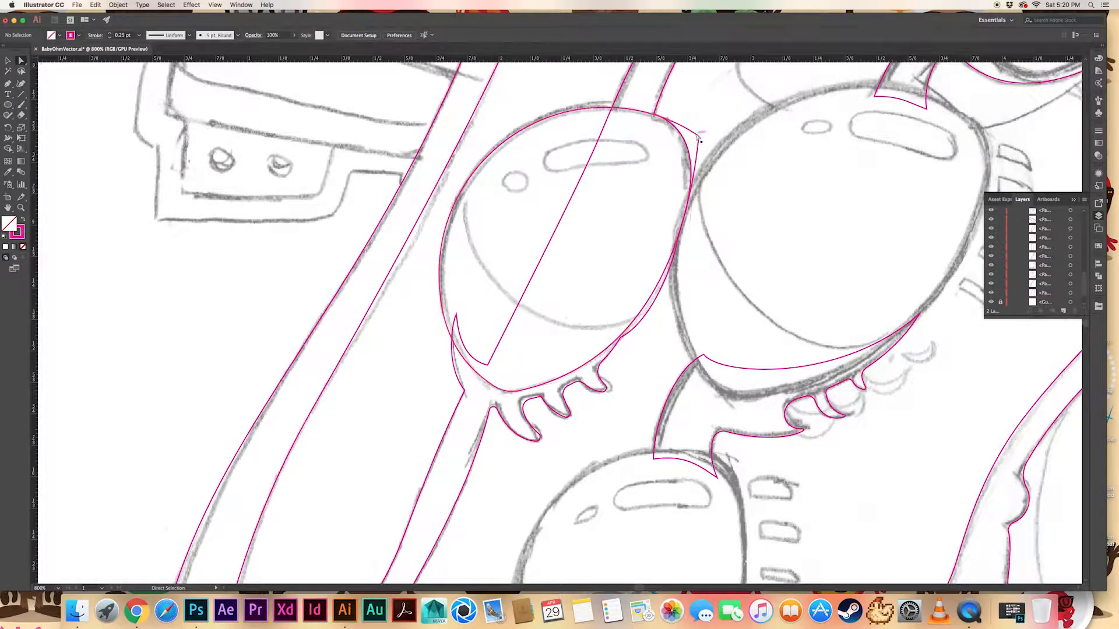
Round the upper corner of the outer middle eyeball outline to follow the sketch
click(698, 136)
drag(691, 142, 601, 135)
click(619, 178)
click(676, 126)
click(643, 186)
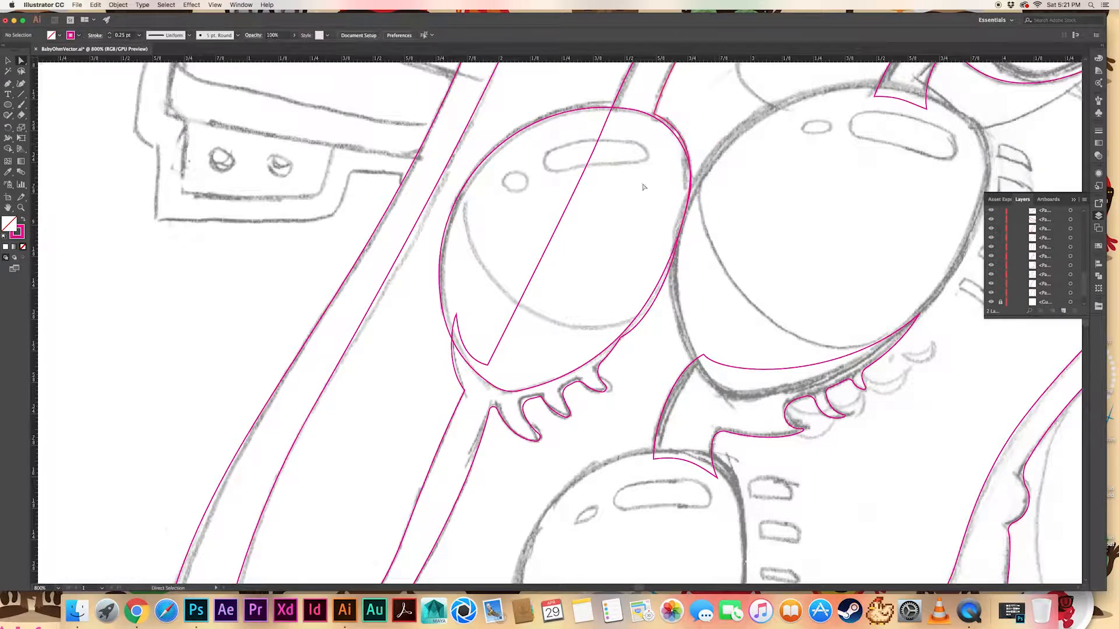
Trace the upper outer eyeball as a closed path with the Pen tool and round its lower corner
drag(643, 186, 547, 352)
key(super+minus)
drag(639, 229, 537, 403)
key(p)
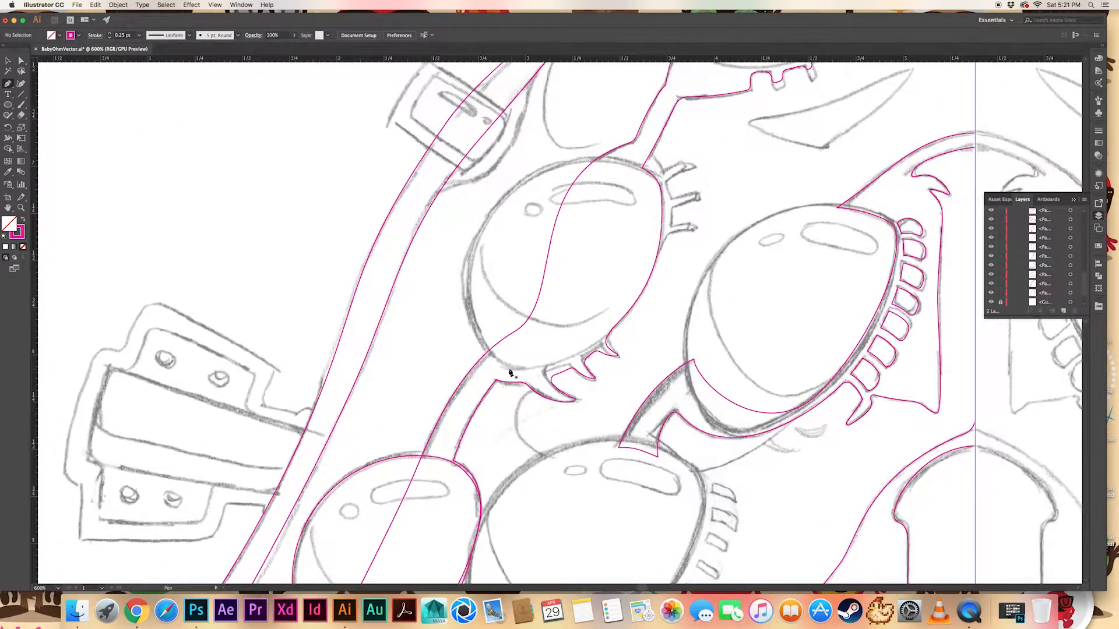
drag(475, 352, 440, 332)
drag(506, 187, 547, 131)
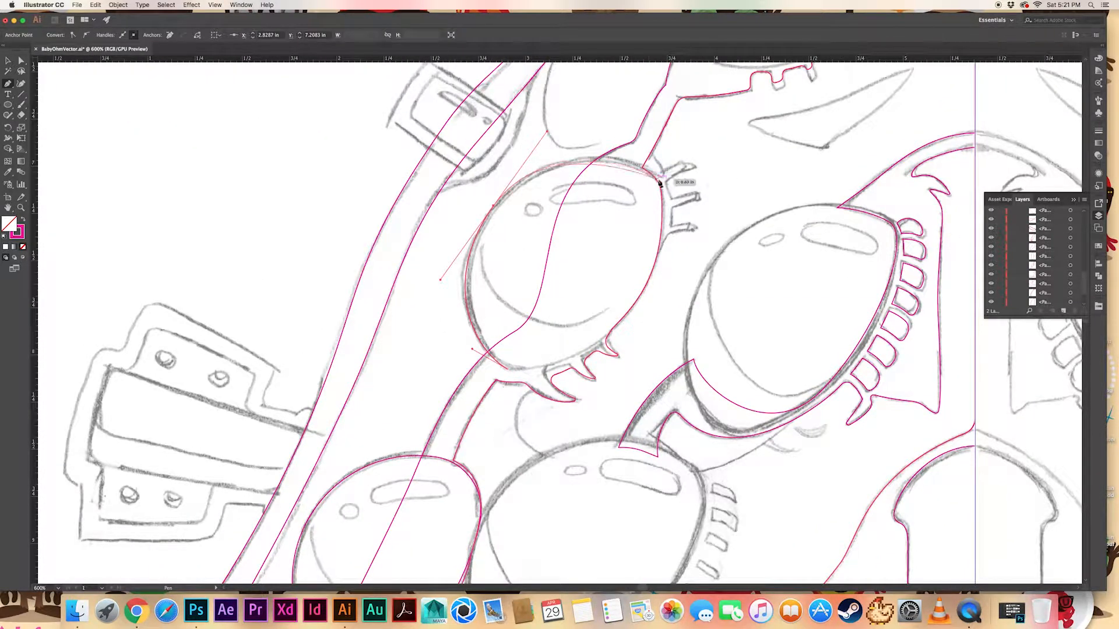
mouse_move(661, 182)
mouse_down()
mouse_move(688, 212)
mouse_move(662, 207)
mouse_up()
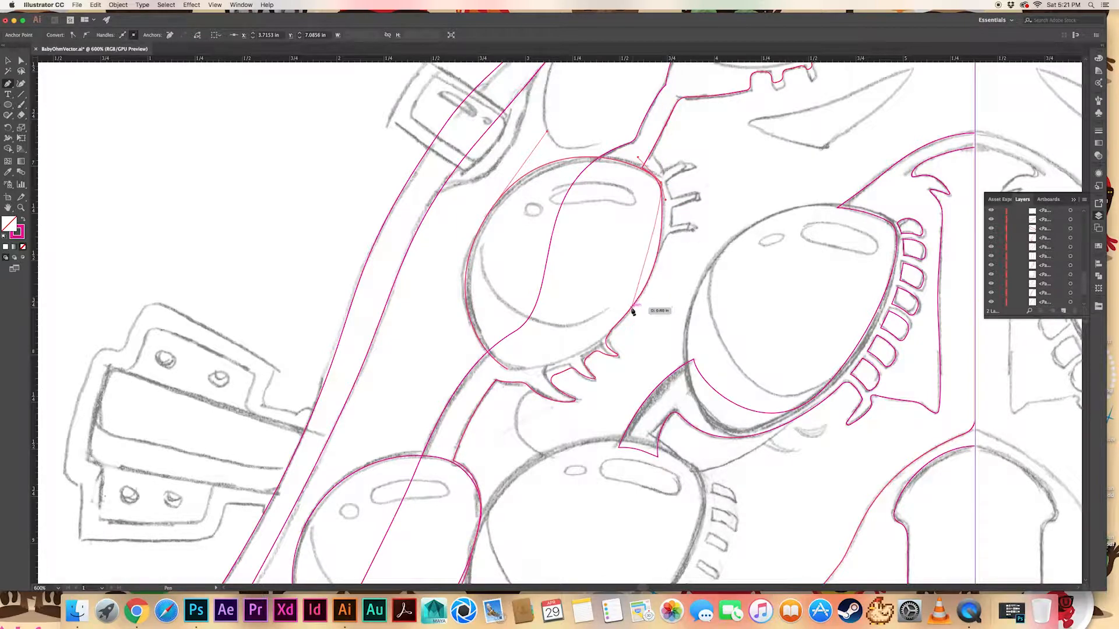
drag(633, 305, 604, 344)
drag(507, 369, 484, 354)
key(a)
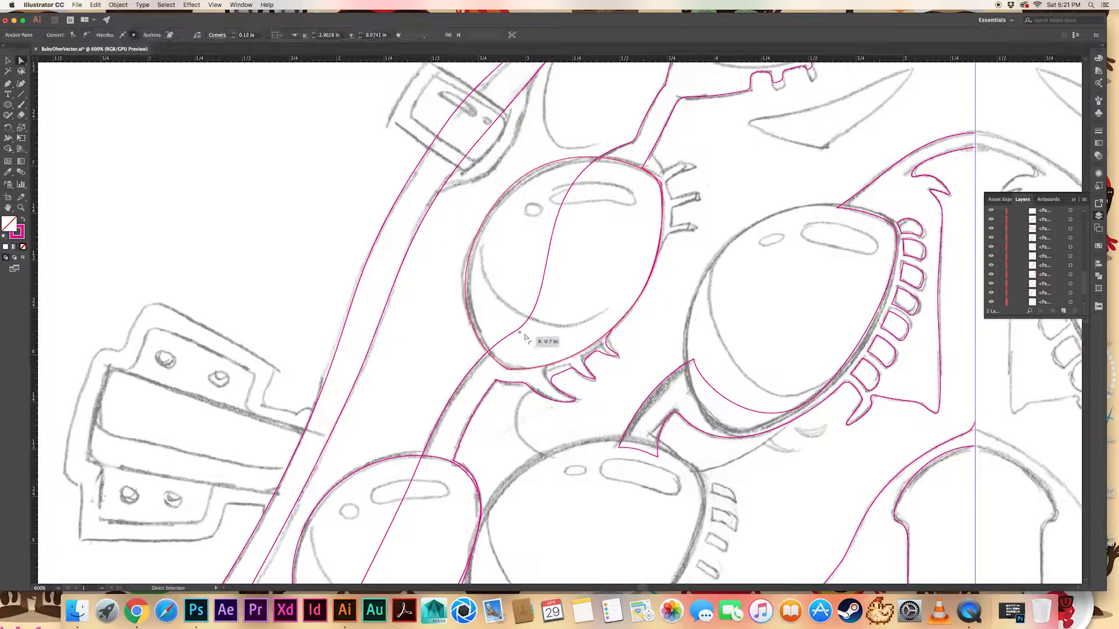
click(628, 203)
click(630, 206)
Trace the topmost eyeball beside the centre line as a closed path with the Pen tool
drag(629, 205, 365, 495)
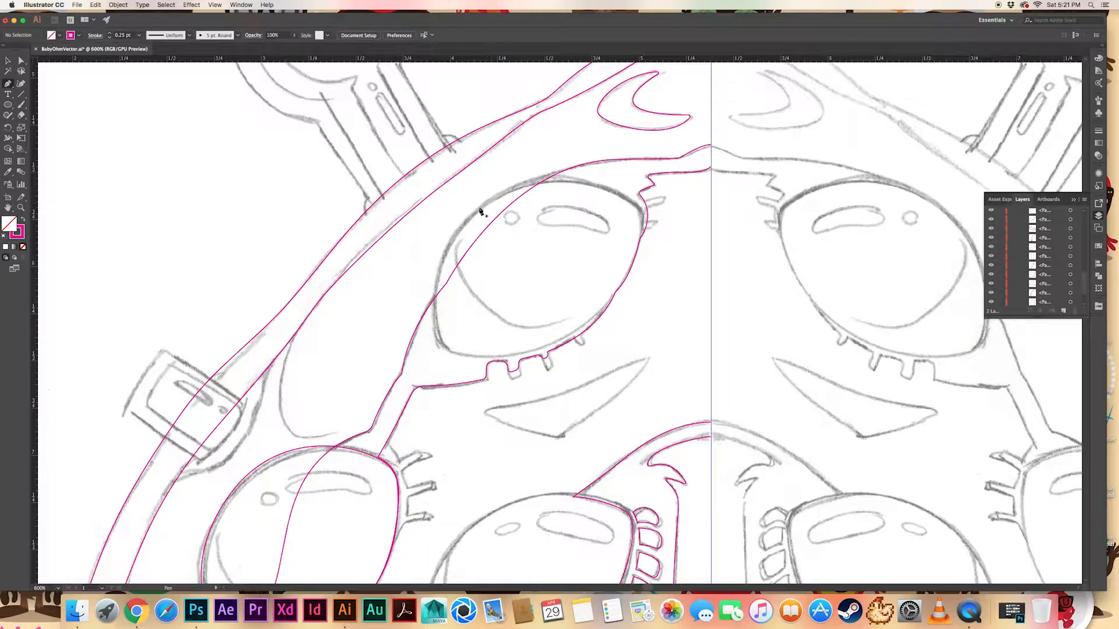
drag(478, 208, 429, 252)
drag(450, 352, 494, 359)
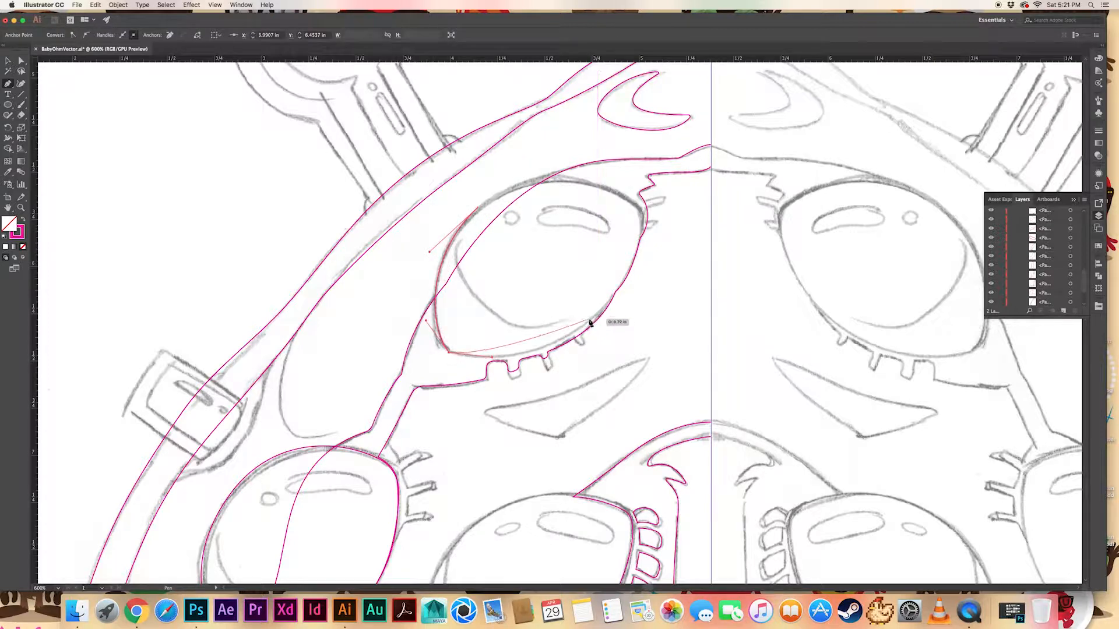
drag(589, 321, 626, 283)
drag(643, 213, 672, 89)
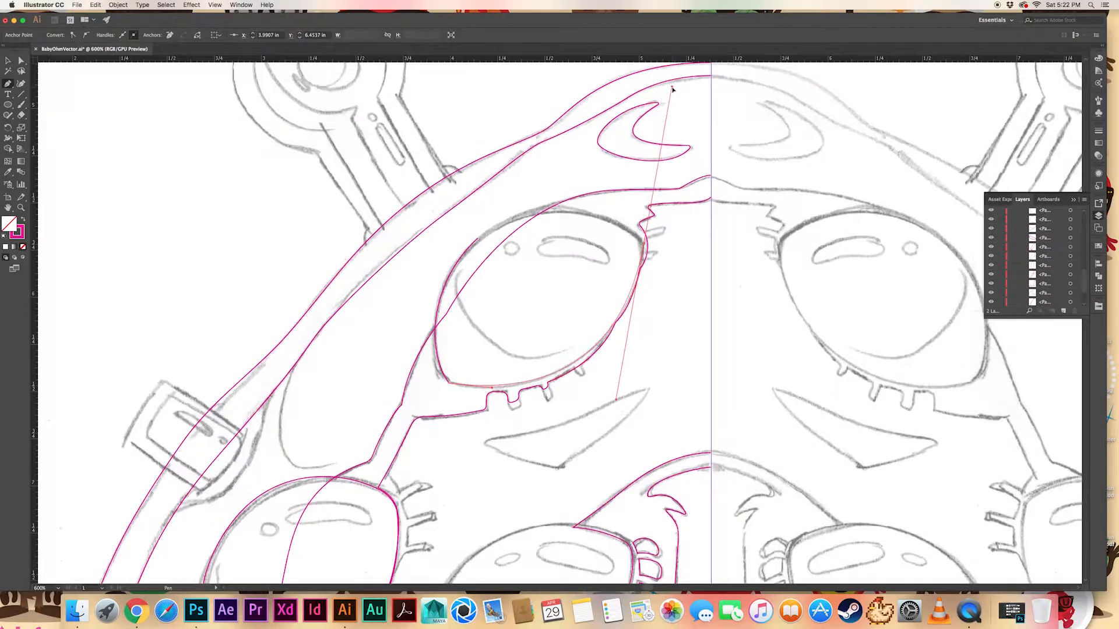
drag(478, 239, 425, 280)
super+click(408, 260)
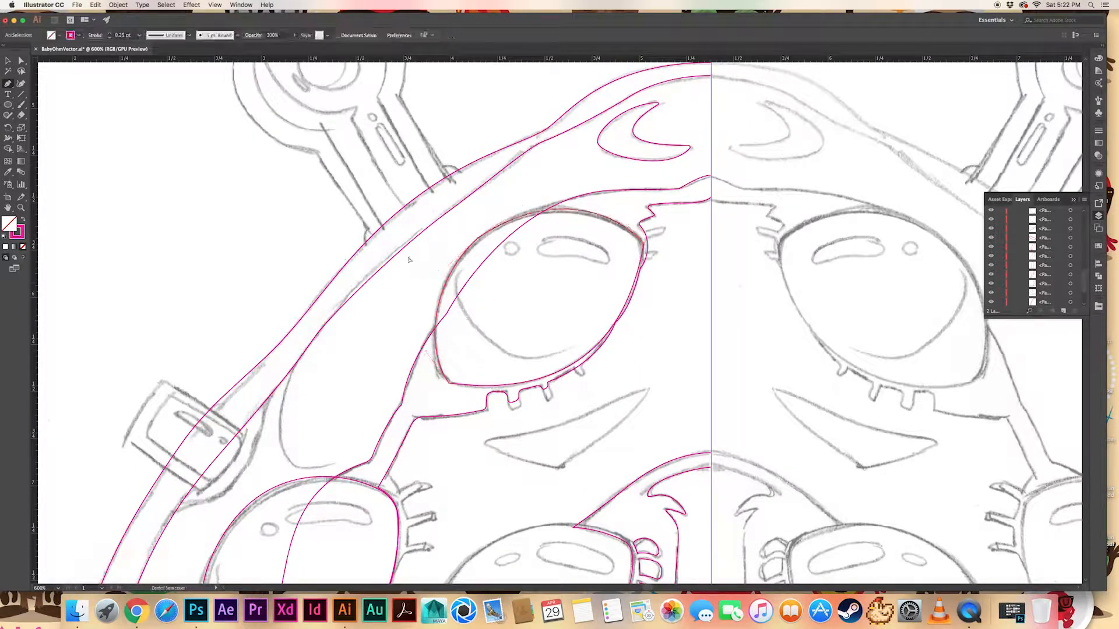
Redraw the topmost eyeball's upper outer edge as one smooth curve, adjust its handle and round the lower corner
key(a)
click(492, 242)
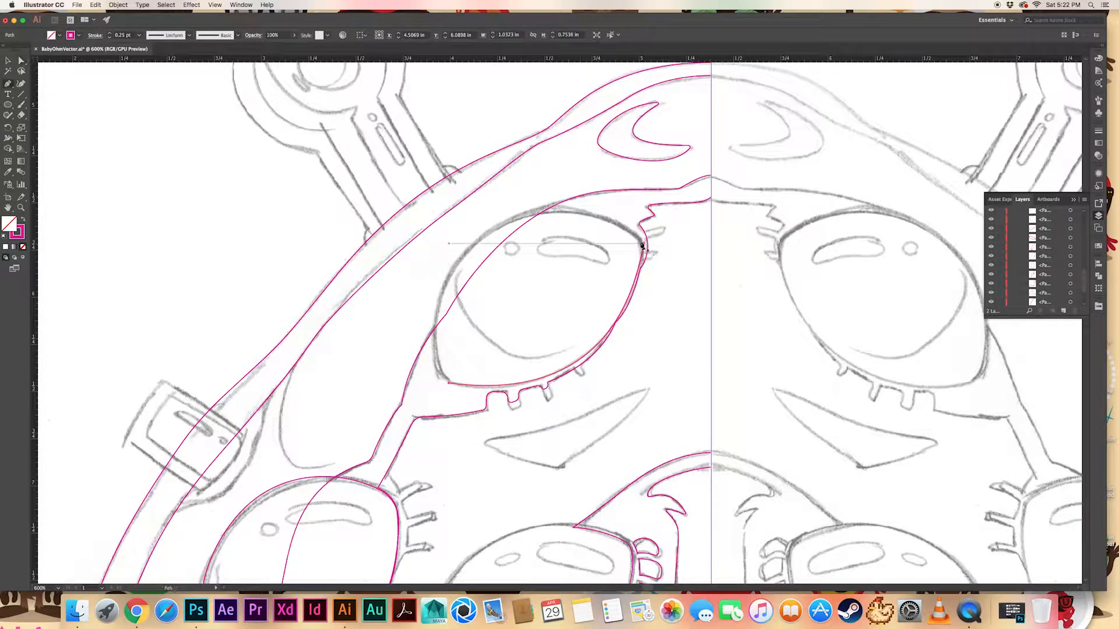
drag(449, 383, 518, 523)
key(a)
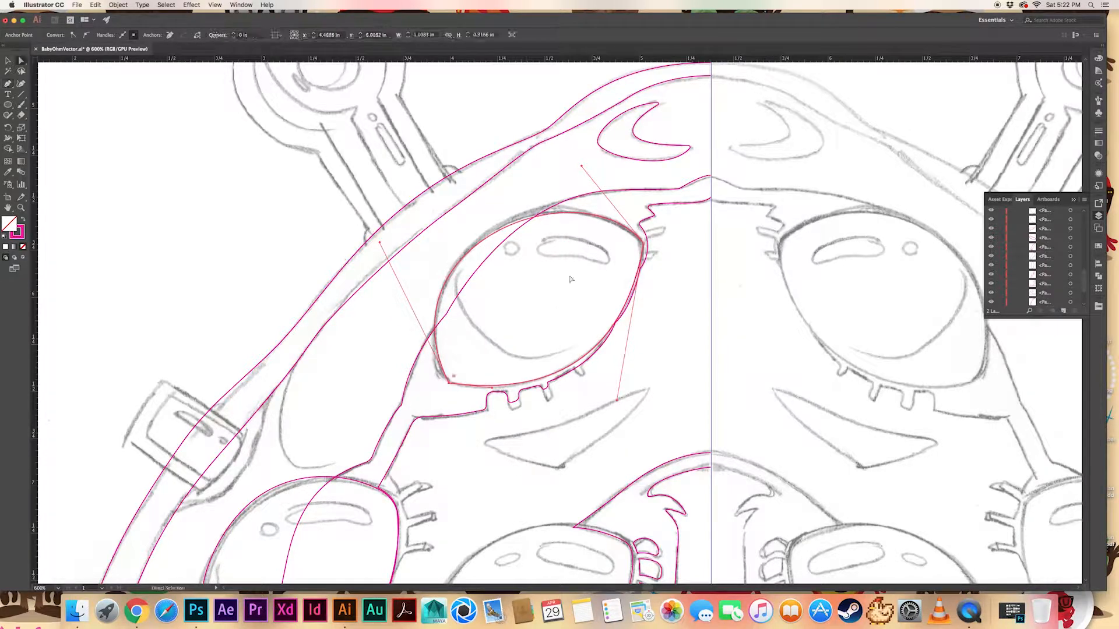
drag(582, 167, 571, 155)
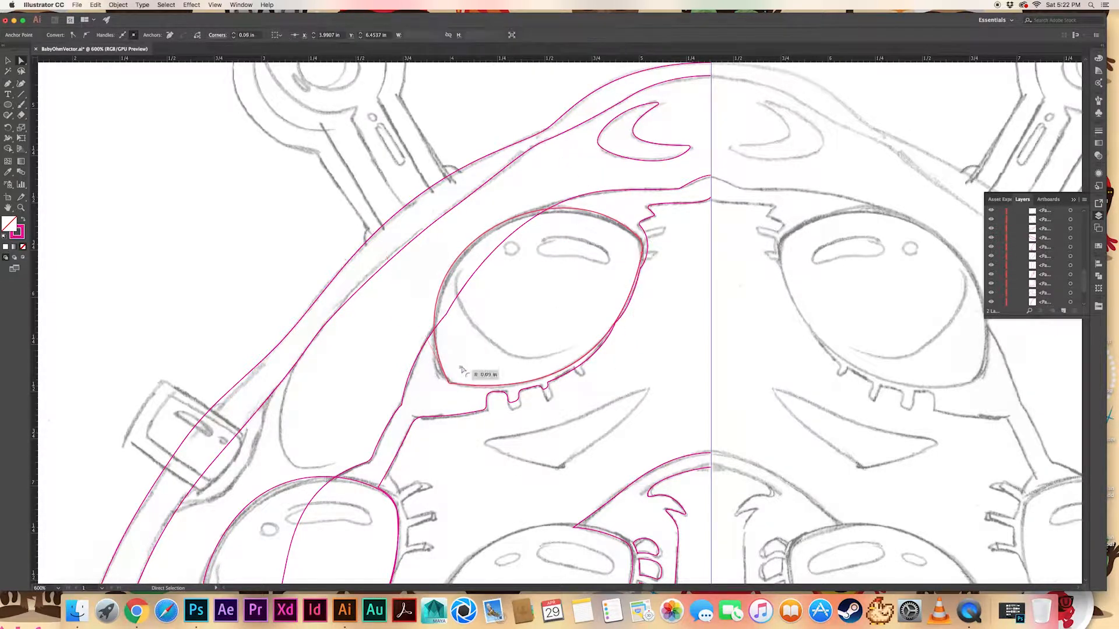
click(569, 315)
Trace the inner eyeball beside the segmented teeth as a closed path with two anchor points
scroll(570, 315, down, 10)
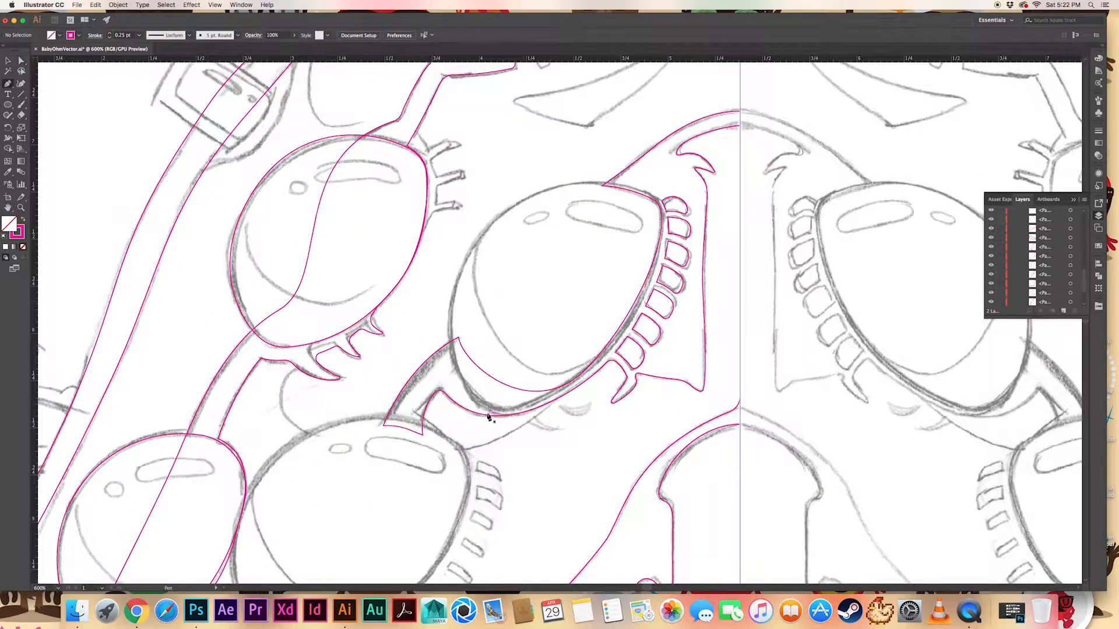
drag(424, 365, 424, 364)
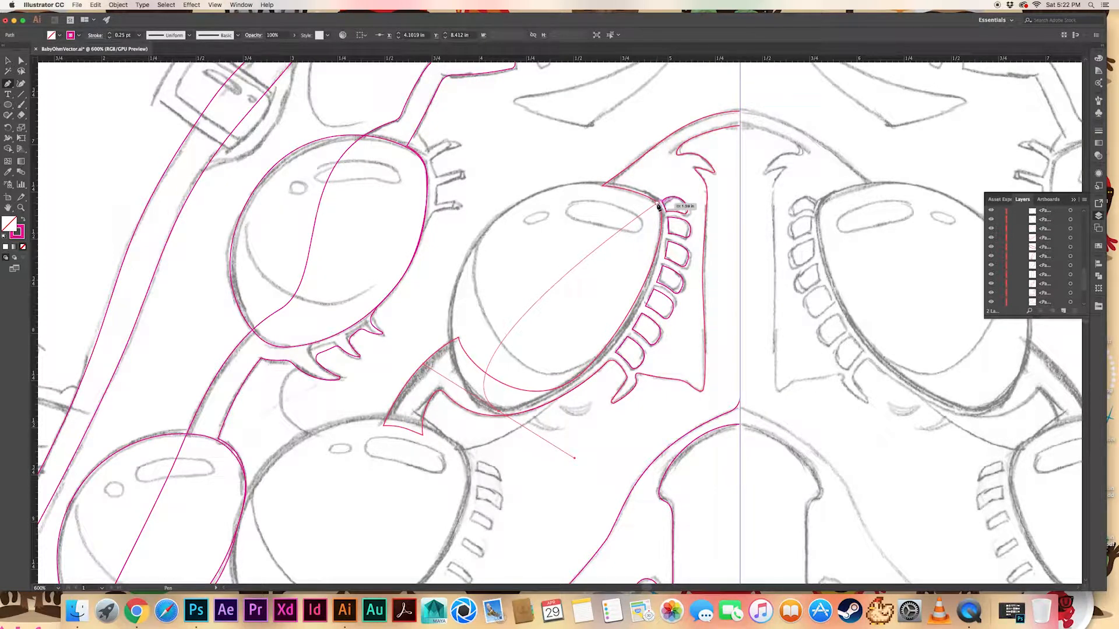
drag(659, 205, 481, 108)
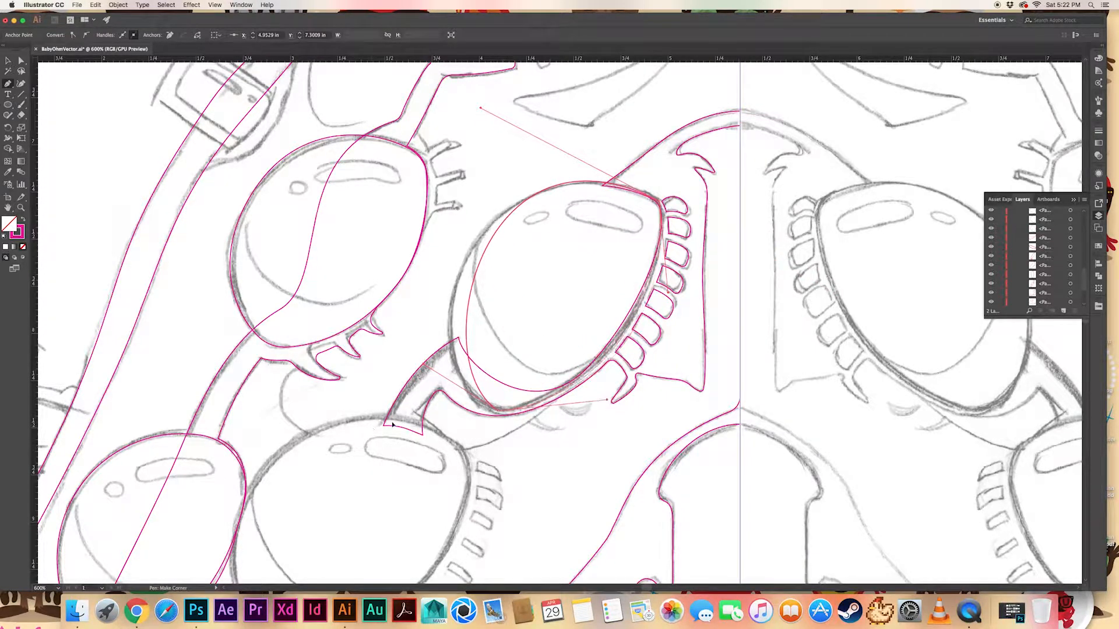
drag(392, 425, 408, 416)
Adjust the direction handles and lower anchor of the inner toothed eyeball outline to match the sketched edge
key(a)
drag(668, 292, 679, 270)
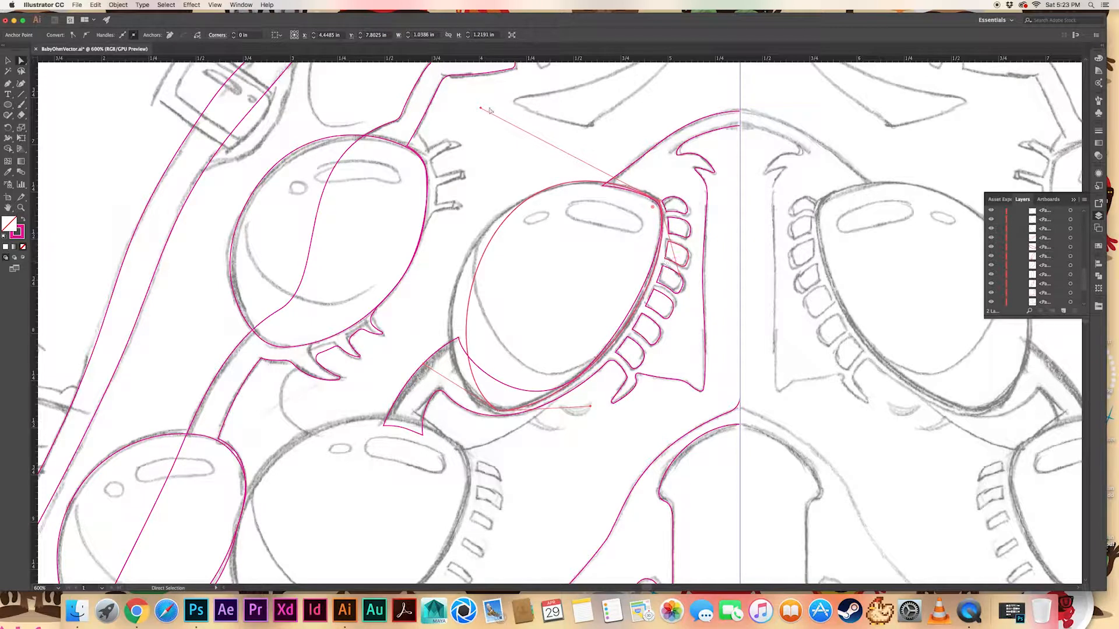
drag(480, 108, 477, 109)
drag(388, 360, 386, 366)
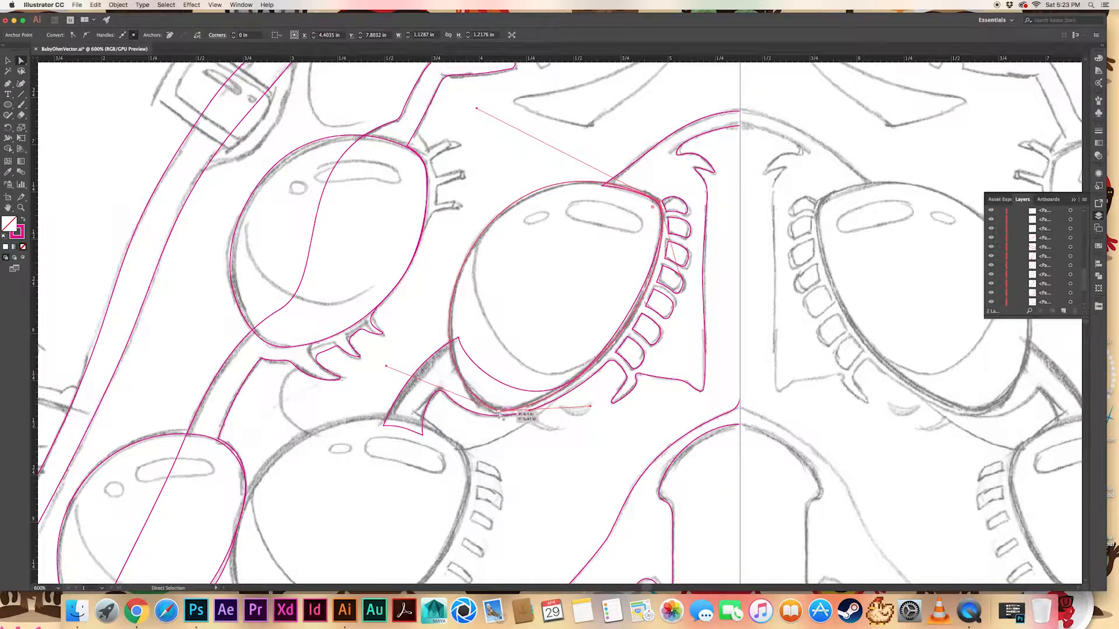
drag(498, 413, 497, 413)
click(539, 327)
click(661, 204)
click(649, 215)
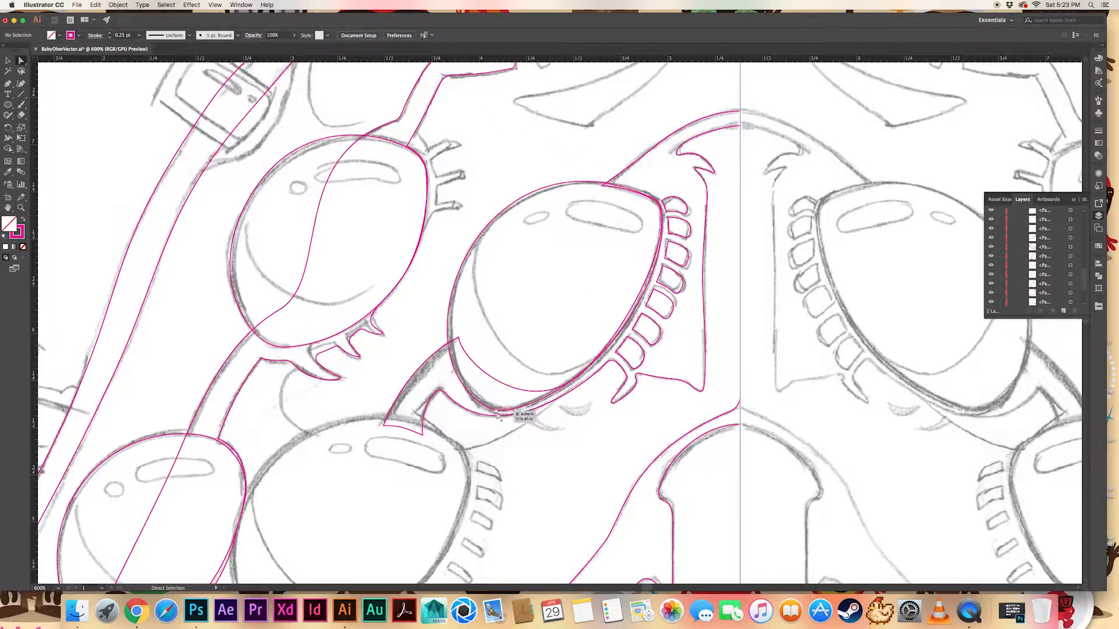
Trace the inner middle eyeball as a closed path with two anchor points
scroll(542, 350, down, 5)
scroll(542, 350, left, 5)
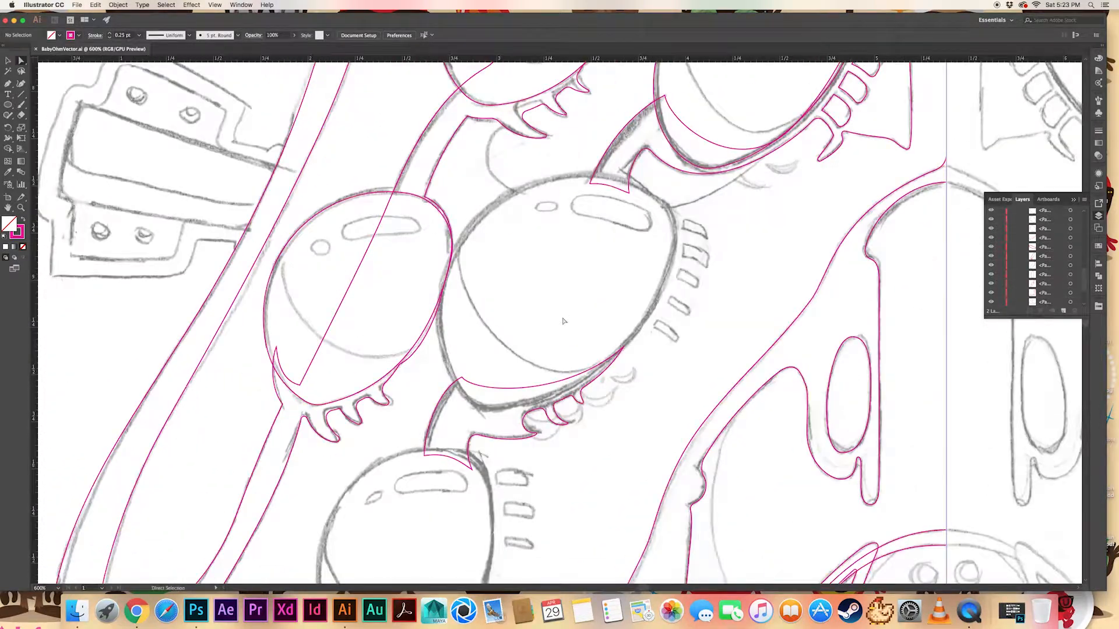
click(480, 410)
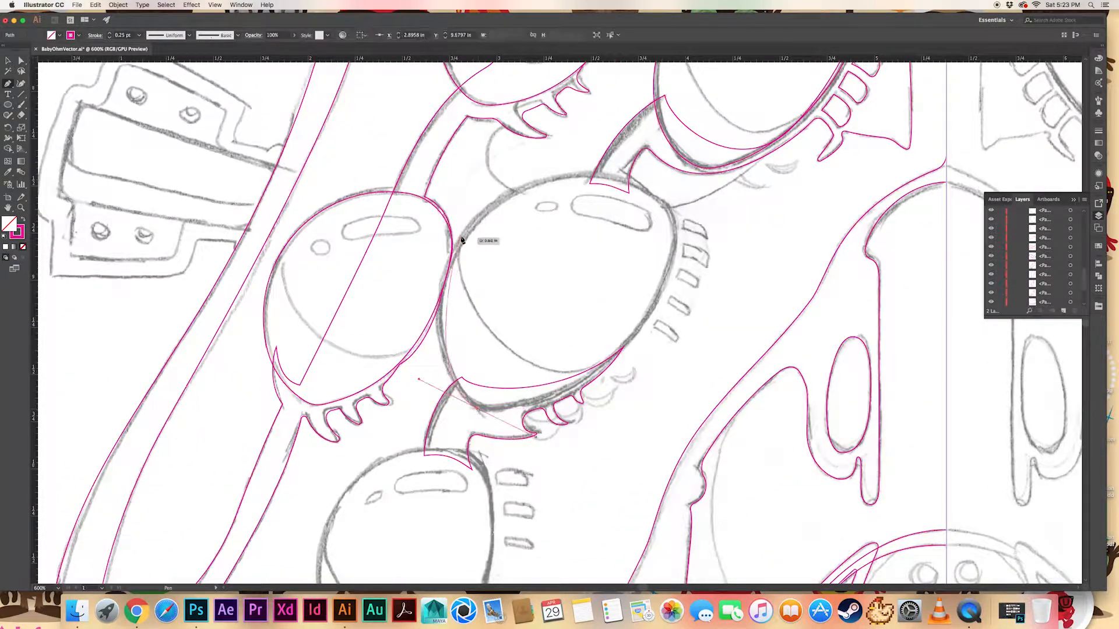
drag(668, 205, 730, 312)
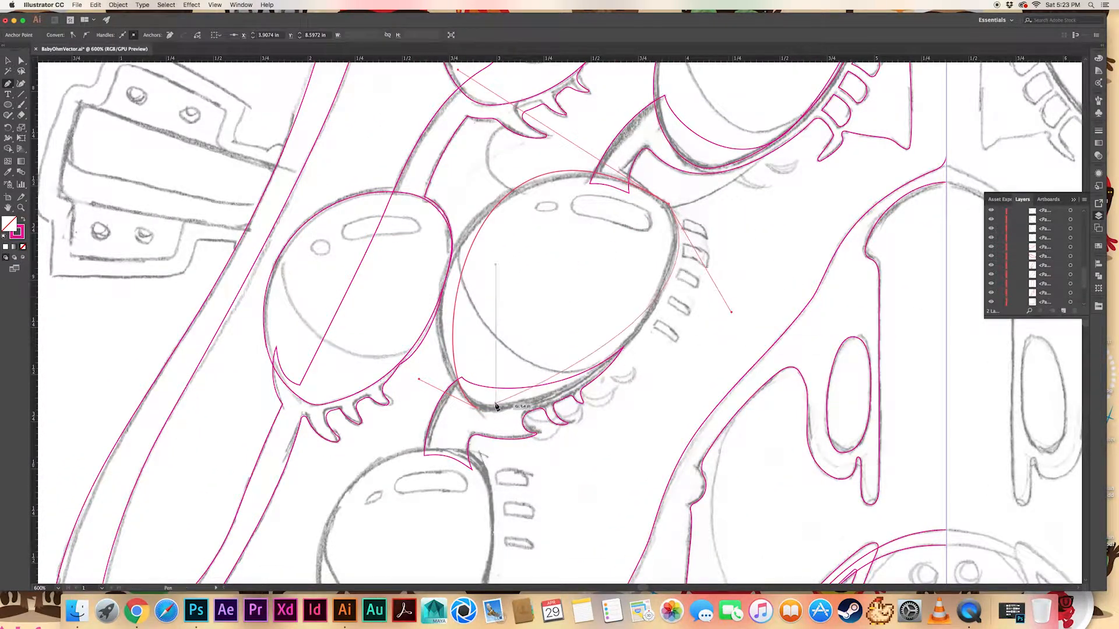
drag(480, 410, 411, 398)
Adjust the direction handles of the inner middle eyeball outline to match the sketched edge
key(a)
mouse_move(731, 313)
mouse_down()
mouse_move(717, 307)
mouse_move(699, 333)
mouse_up()
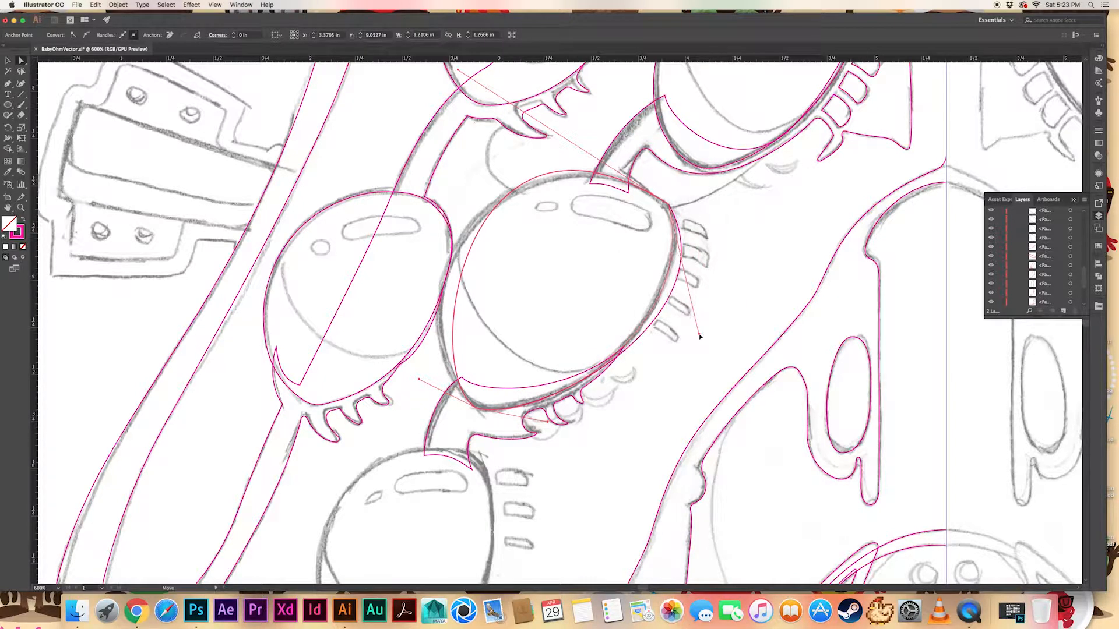
mouse_move(457, 70)
mouse_down()
mouse_move(448, 103)
mouse_move(438, 87)
mouse_up()
drag(419, 379, 394, 366)
drag(438, 87, 461, 82)
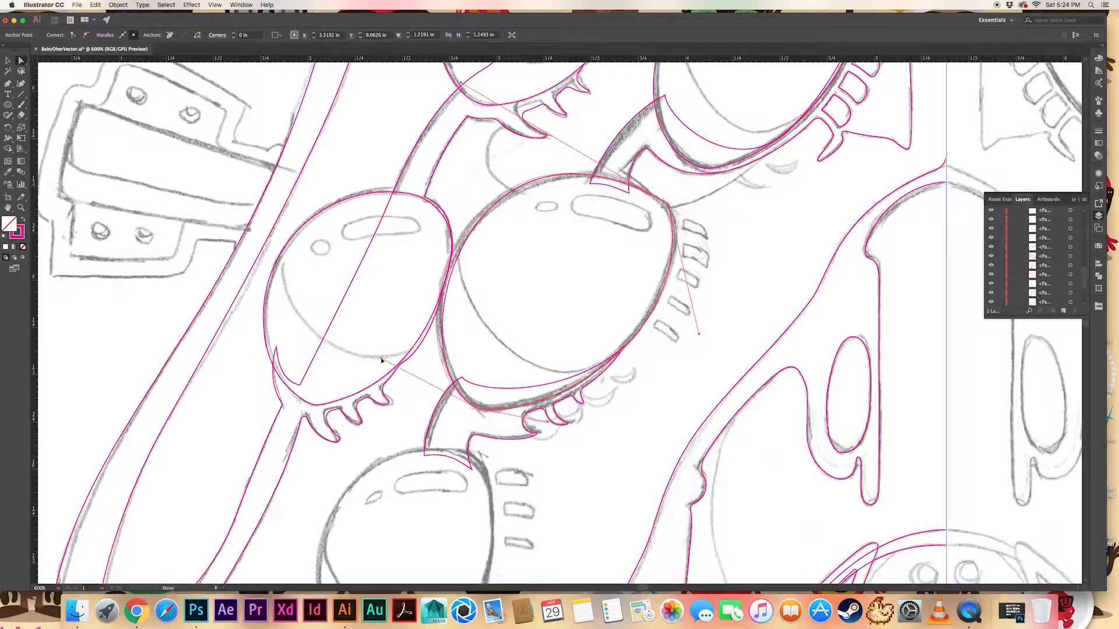
Round the upper and lower corners of the inner middle eyeball outline and save the document
drag(666, 212, 624, 240)
click(483, 408)
drag(489, 399, 533, 272)
click(492, 375)
key(super+s)
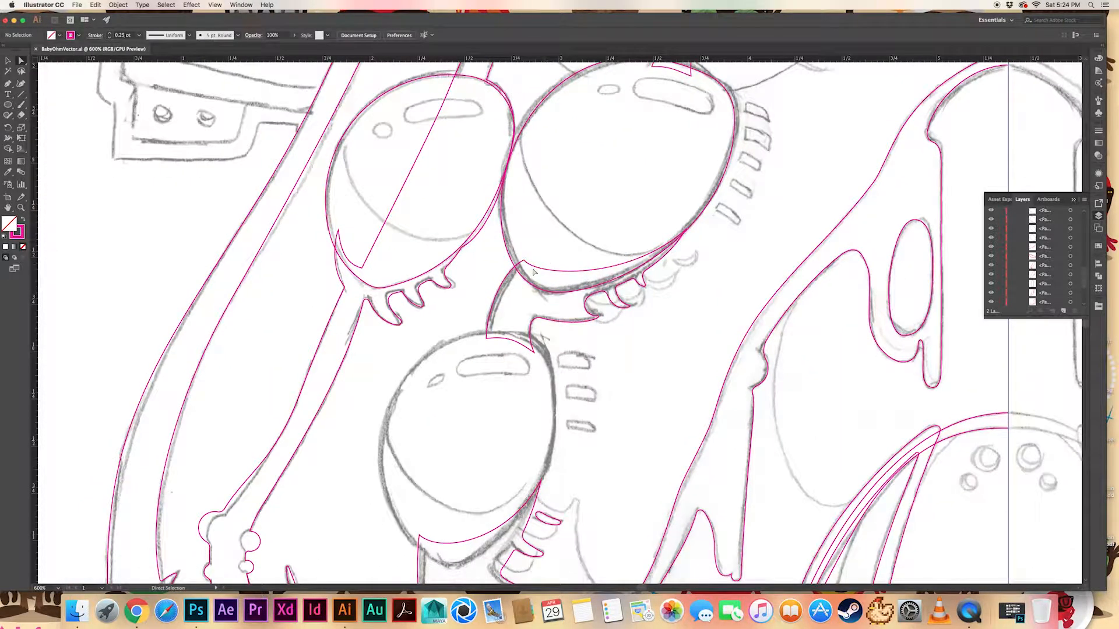
Trace the lower inner eyeball as a closed path with two anchor points
scroll(521, 296, down, 4)
key(p)
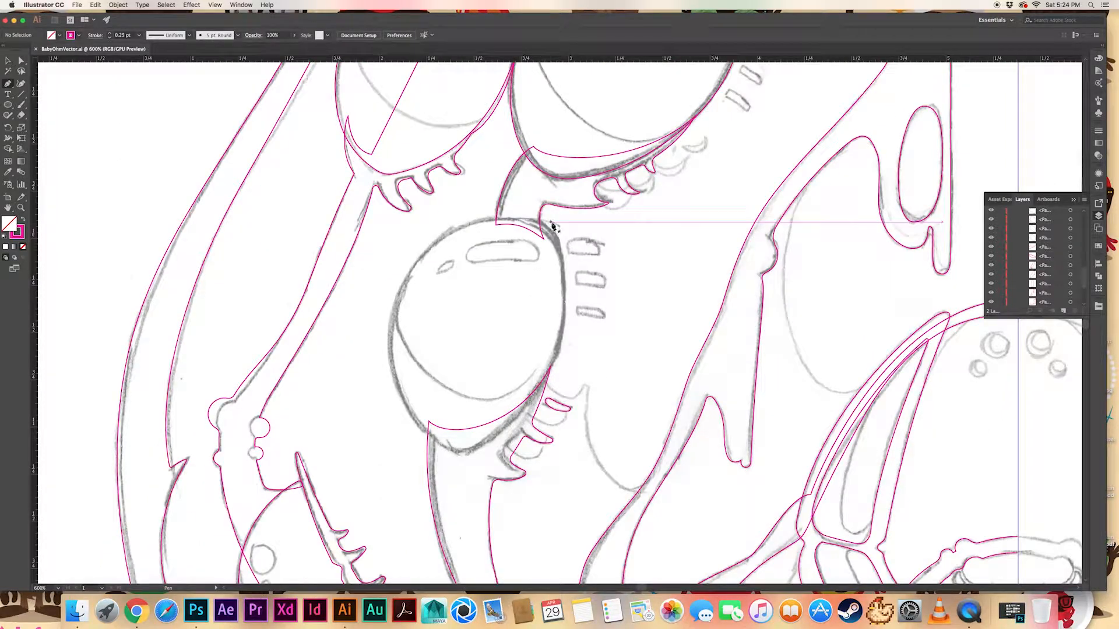
drag(551, 222, 457, 201)
drag(463, 459, 650, 516)
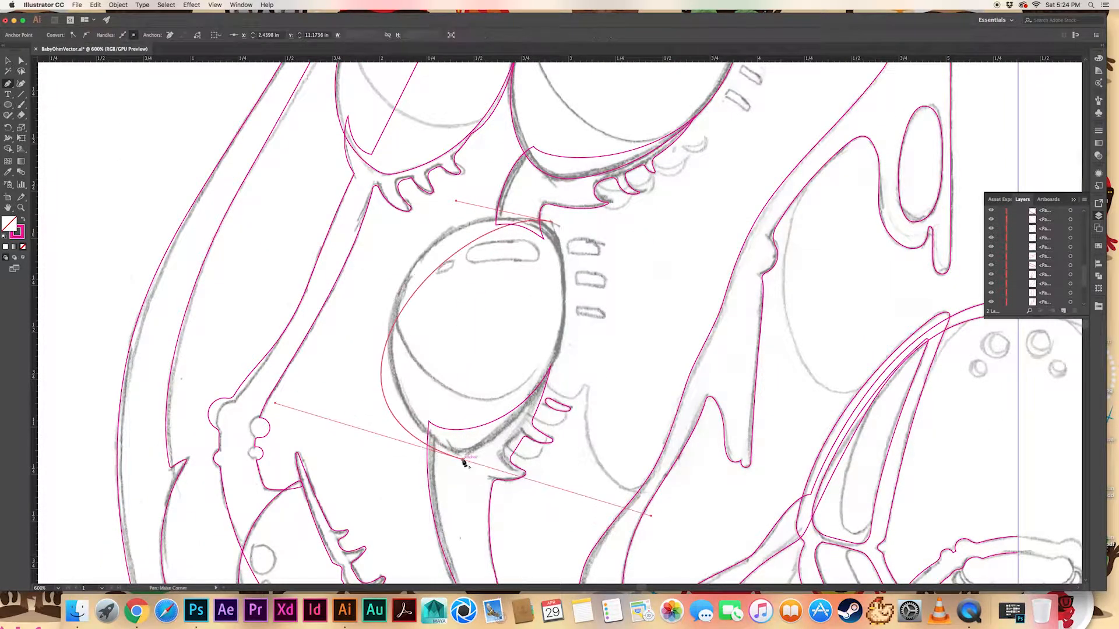
click(462, 459)
drag(551, 223, 511, 98)
Adjust the direction handles of the lower inner eyeball outline to match the sketched edge and round its corners
key(a)
drag(456, 201, 406, 174)
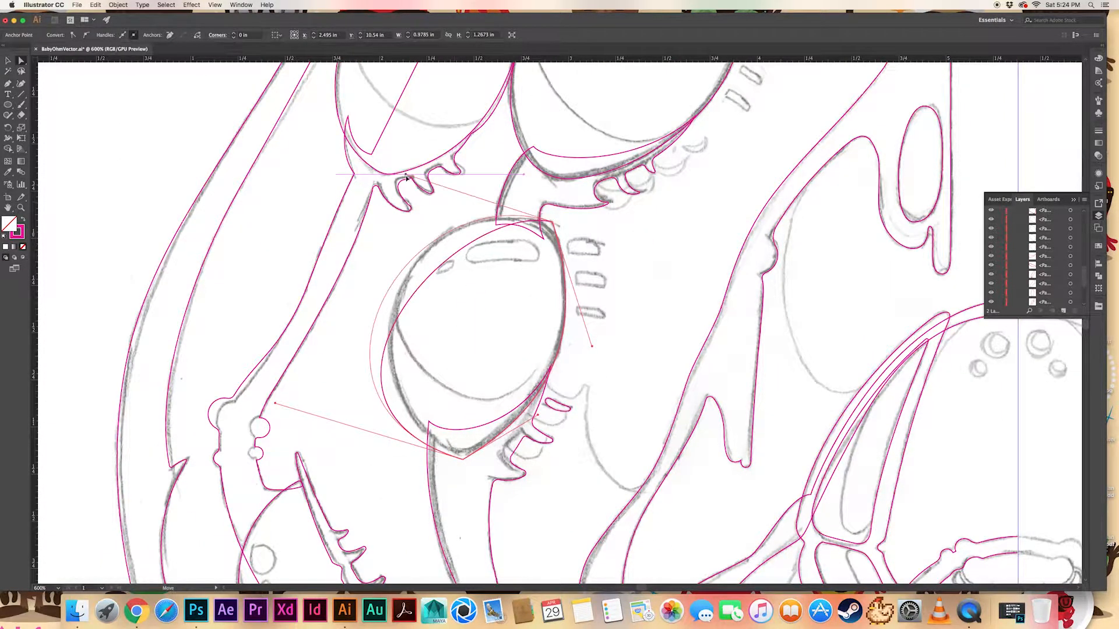
drag(274, 403, 315, 383)
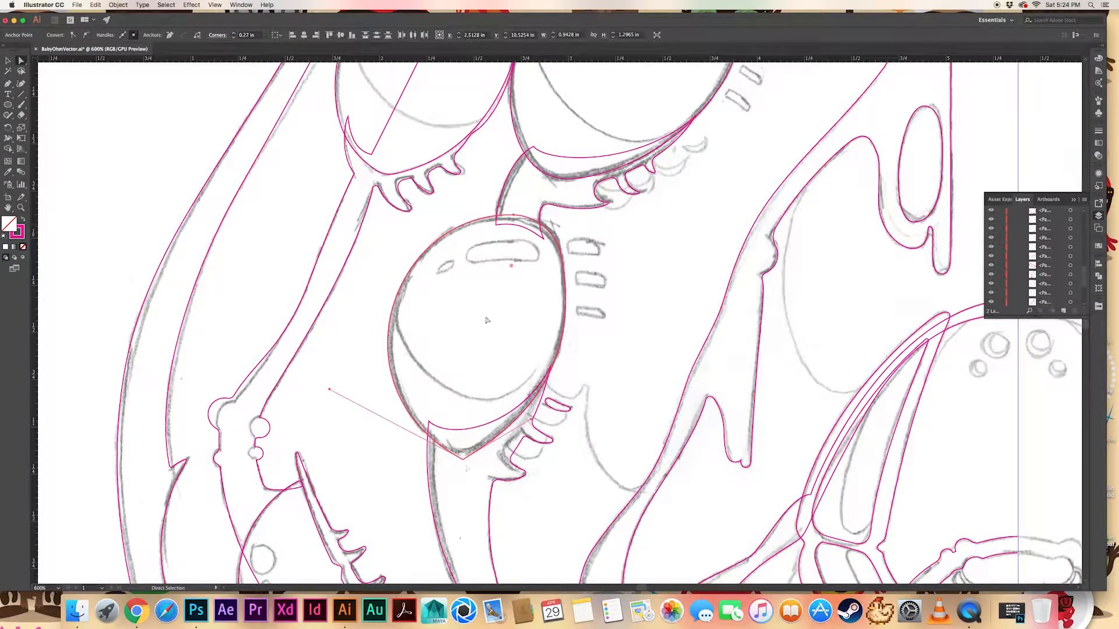
click(531, 553)
Trace the narrow curved piece behind the small buckle on the creature's upper left edge as a closed path
mouse_move(531, 553)
mouse_down()
mouse_move(497, 263)
mouse_move(474, 369)
mouse_move(565, 289)
mouse_move(490, 243)
mouse_move(408, 352)
mouse_move(452, 262)
mouse_up()
key(p)
click(343, 400)
click(464, 242)
drag(341, 400, 306, 475)
super+click(253, 340)
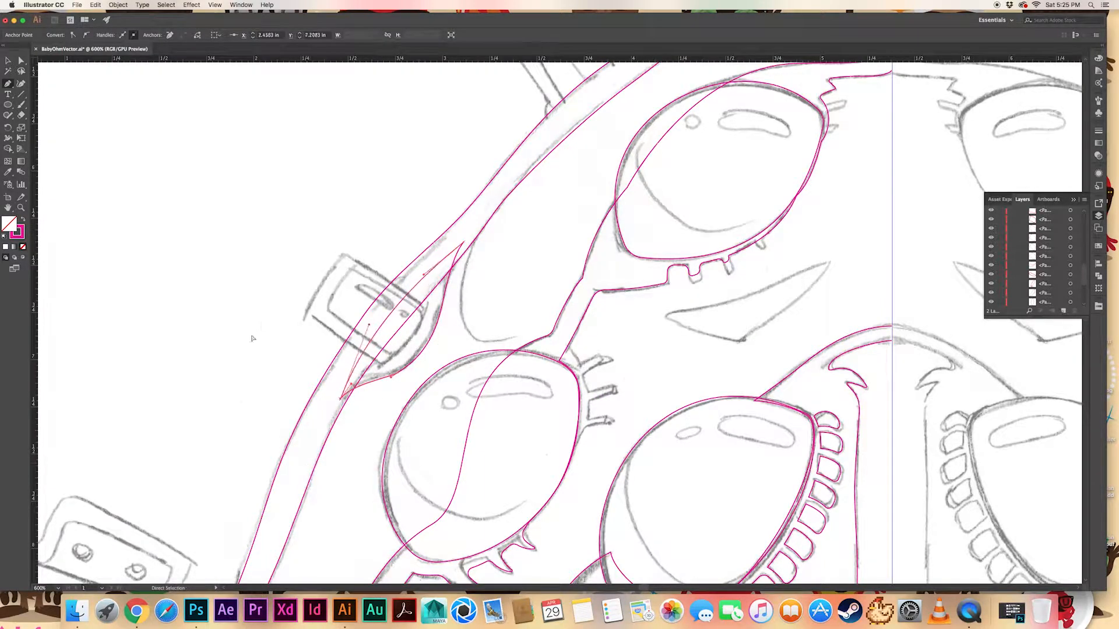
Draw a circle about 0.86 in wide over the bottom outer eyeball and fit it to the sketched shading curve
drag(410, 270, 367, 317)
drag(502, 234, 495, 105)
drag(350, 512, 492, 114)
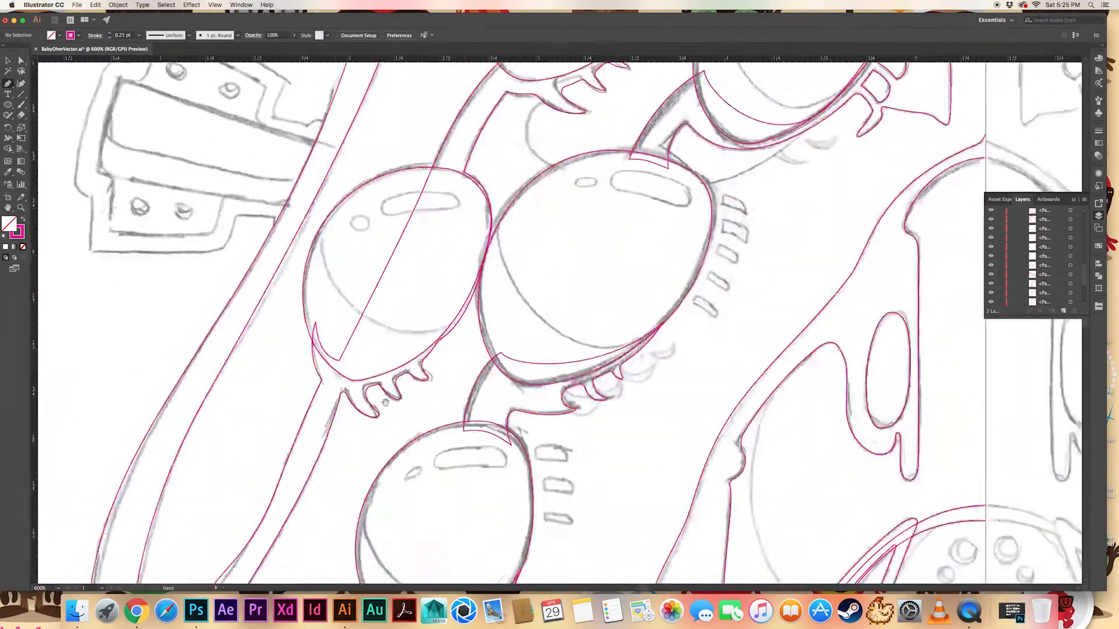
drag(280, 577, 498, 229)
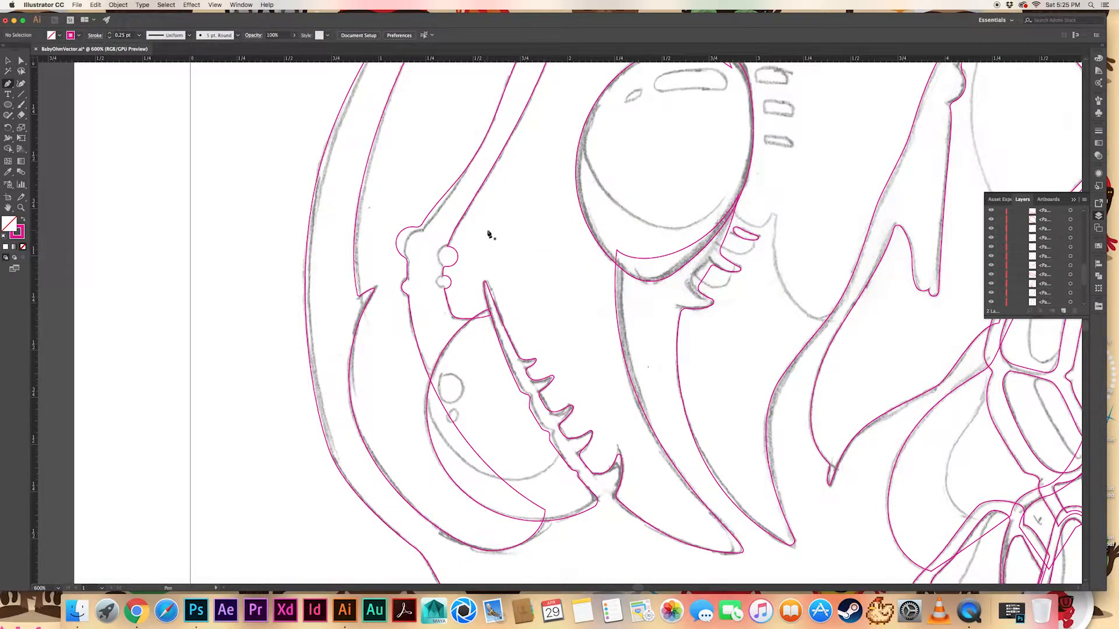
key(l)
click(448, 344)
key(v)
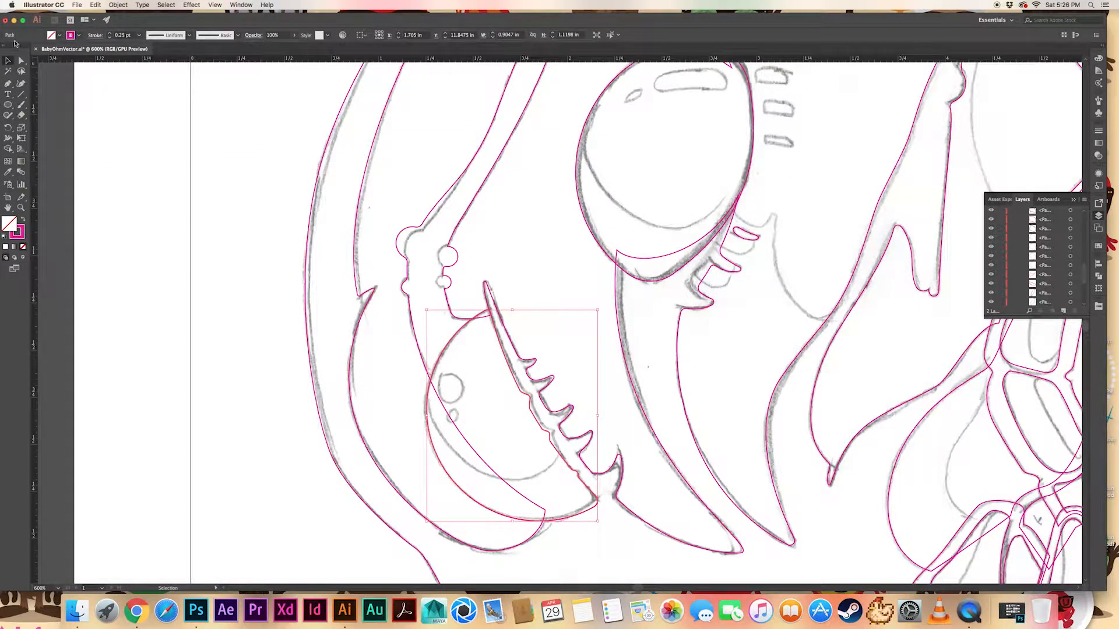
key(l)
mouse_move(485, 361)
mouse_down()
mouse_move(589, 448)
mouse_move(543, 471)
mouse_up()
key(v)
drag(392, 482, 417, 457)
drag(540, 455, 534, 476)
drag(410, 477, 429, 459)
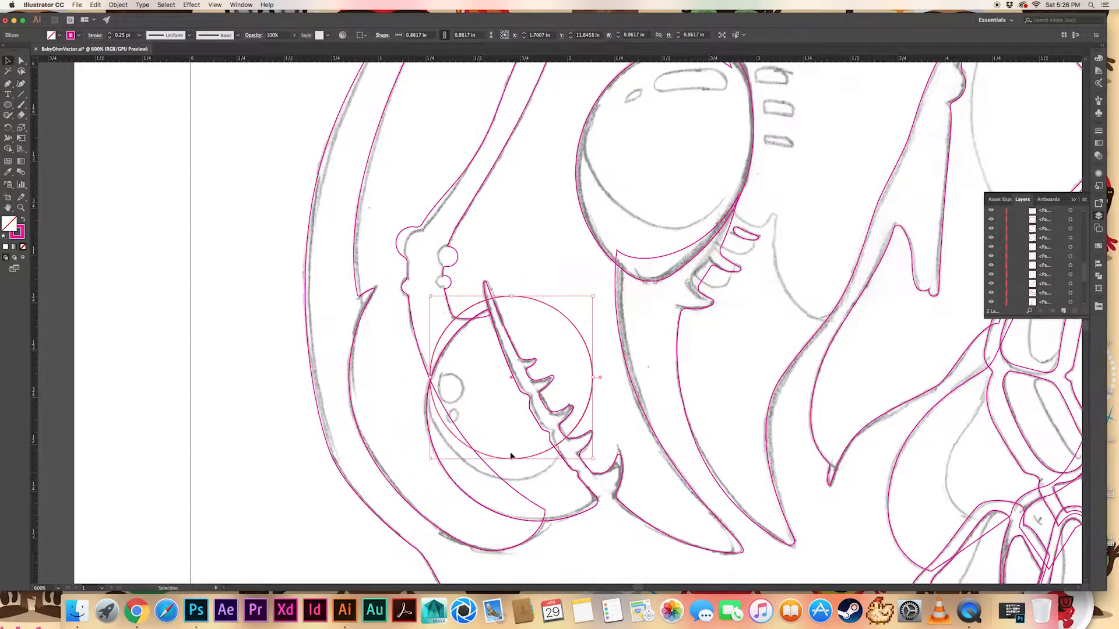
drag(533, 456, 533, 473)
Cut the bottom outer eyeball shape with the circle using Pathfinder to form its lower shading crescent
shift+click(495, 512)
click(1099, 275)
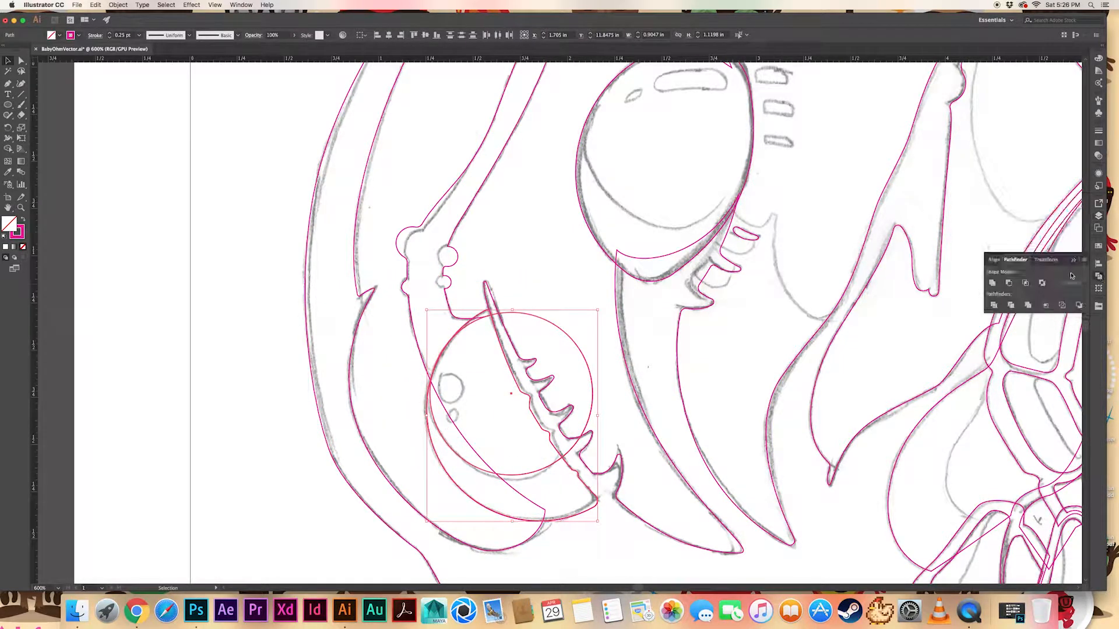
click(993, 304)
click(574, 315)
key(a)
click(474, 324)
click(528, 317)
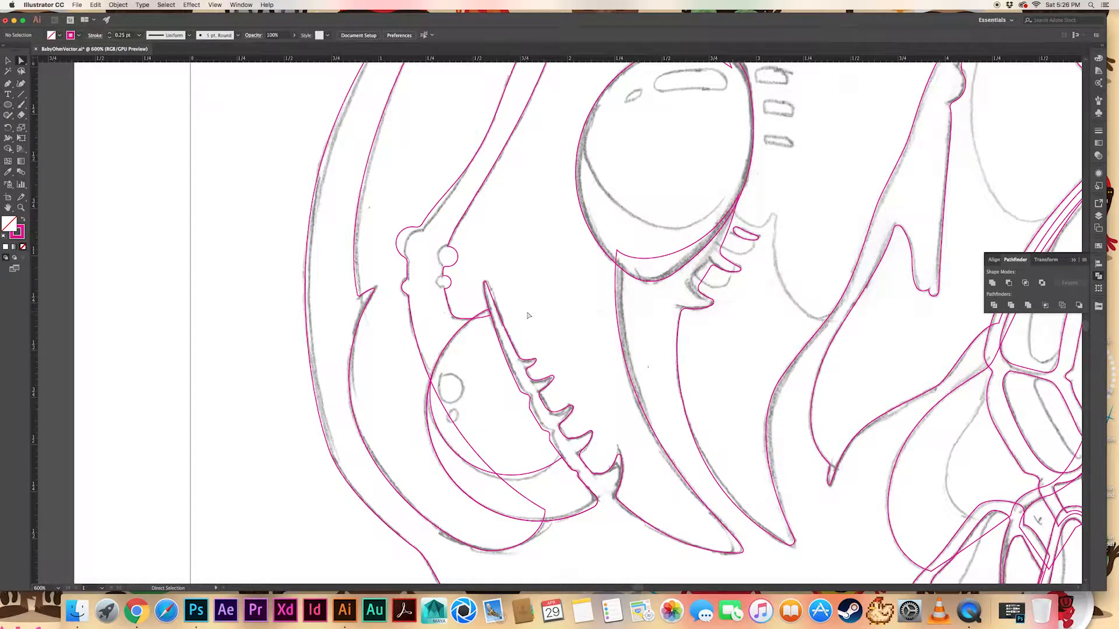
Trace the bottom outer eyeball's round highlight with a circle and the small highlight beneath it as an oval path
key(v)
drag(531, 337, 558, 313)
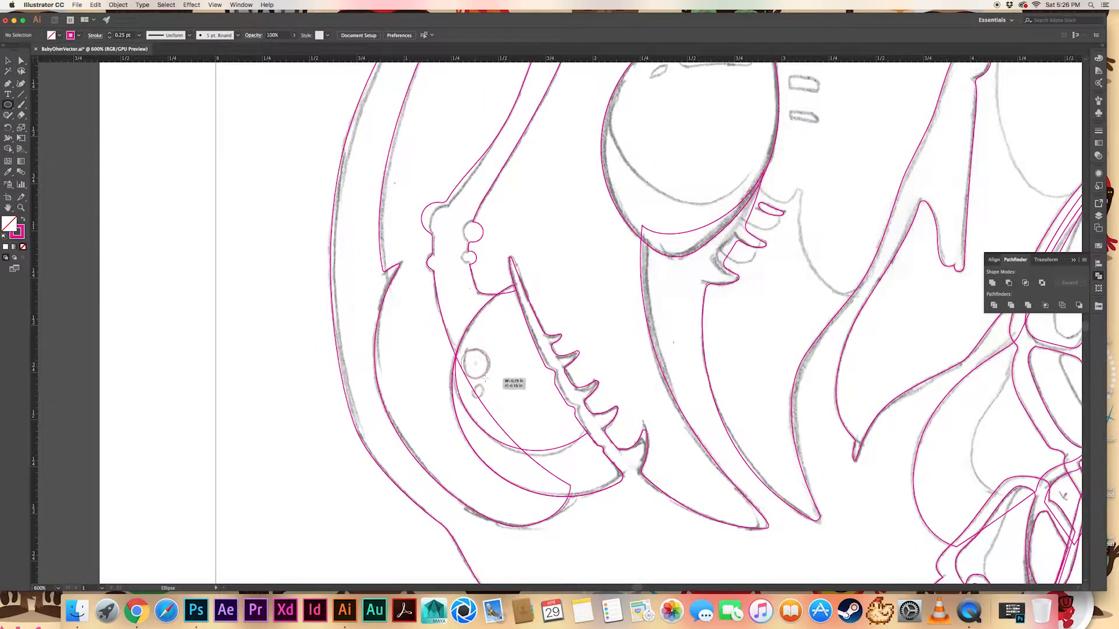
key(super+=)
key(super+=)
key(super+=)
key(p)
drag(339, 544, 446, 349)
click(419, 343)
click(419, 344)
super+click(517, 307)
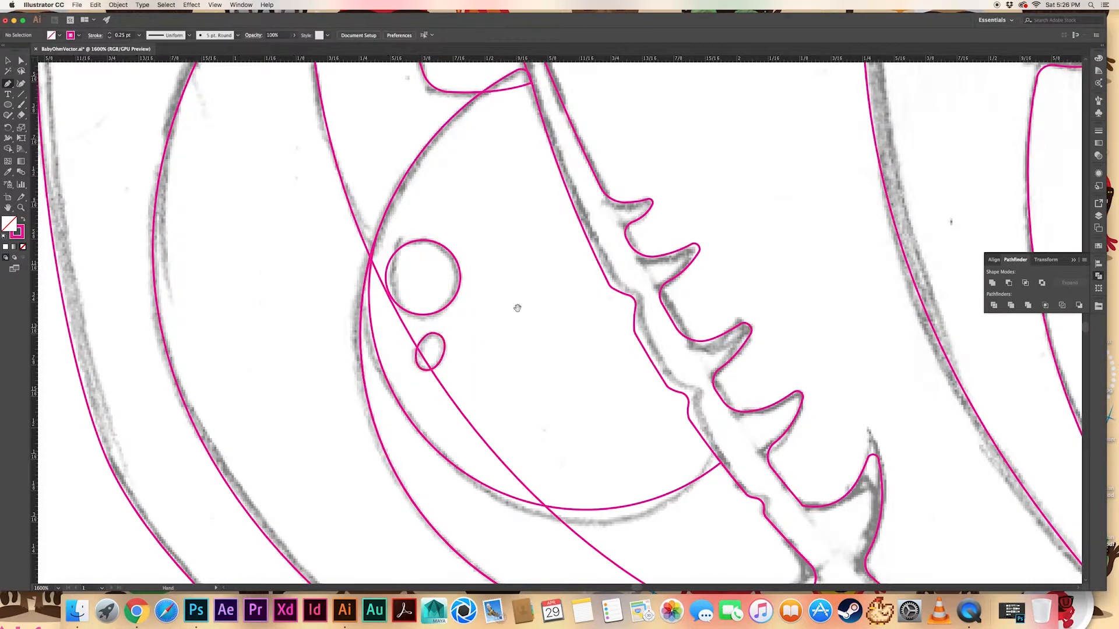
Adjust the small oval highlight on the bottom outer eyeball to match the sketch
drag(517, 307, 481, 432)
key(v)
click(410, 470)
mouse_move(413, 457)
mouse_down()
mouse_move(427, 473)
mouse_move(421, 493)
mouse_move(396, 458)
mouse_up()
click(404, 468)
click(475, 349)
Draw a circle over the lower inner eyeball and fit it to the sketched shading curve
drag(475, 350, 455, 402)
drag(441, 199, 388, 425)
mouse_move(555, 135)
mouse_down()
mouse_move(428, 397)
mouse_move(311, 374)
mouse_move(666, 315)
mouse_move(640, 289)
mouse_up()
key(super+minus)
key(super+minus)
key(l)
key(v)
drag(602, 260, 623, 371)
drag(434, 255, 426, 255)
Subtract the circle from the lower inner eyeball shape to form its lower shading crescent
click(426, 363)
shift+click(464, 362)
key(super+4)
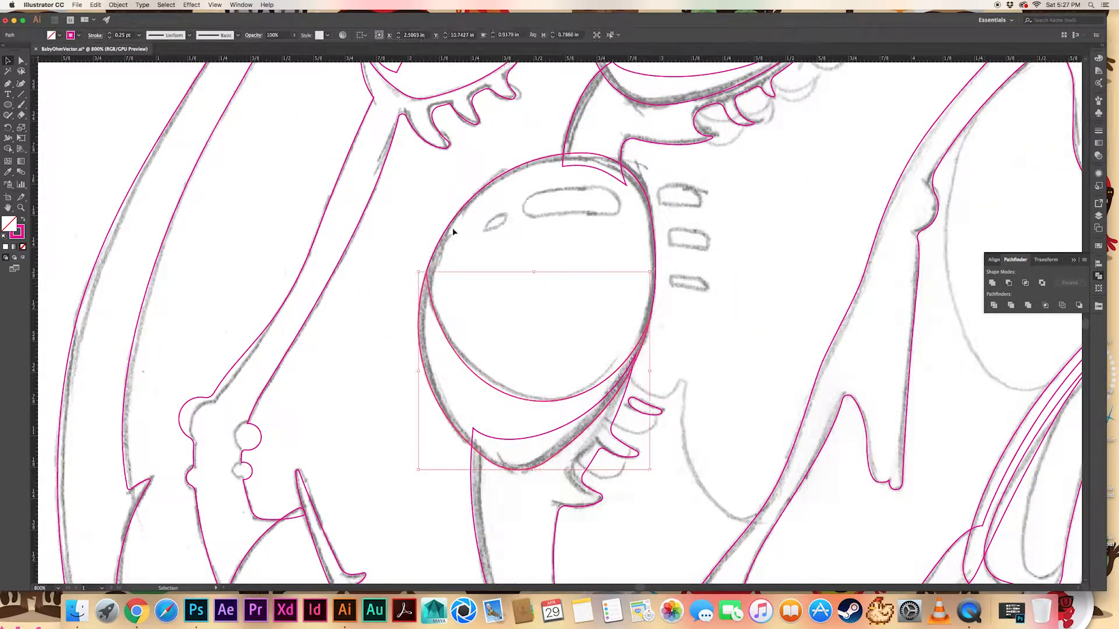
click(454, 232)
Trace the elongated highlight near the top of the lower inner eyeball and add a small round highlight beside it
drag(539, 236, 496, 321)
key(super+plus)
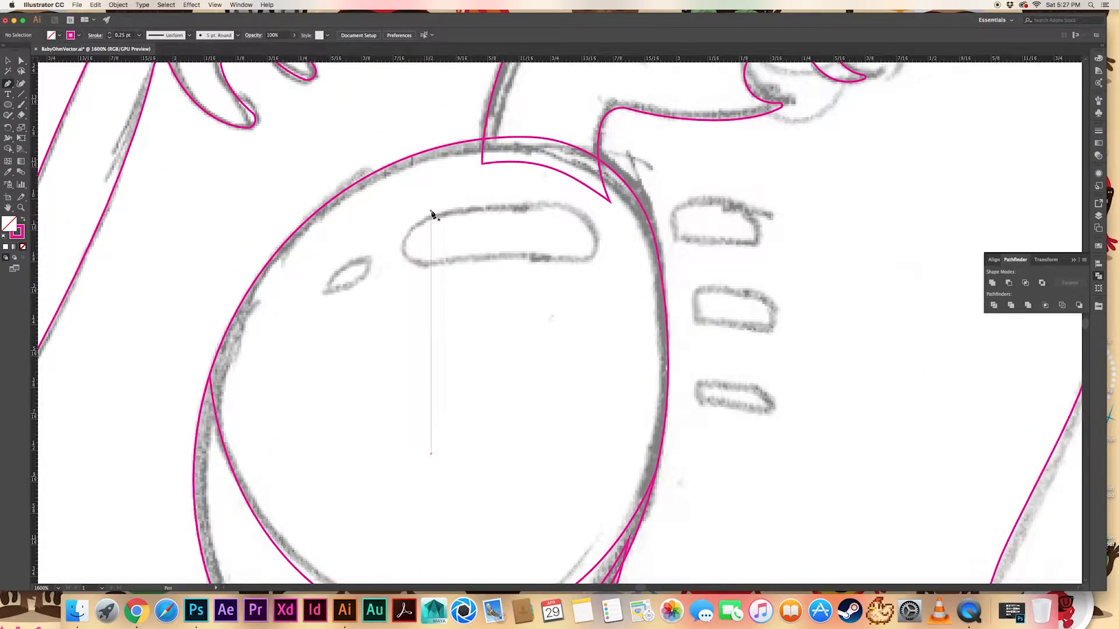
drag(431, 211, 414, 213)
drag(437, 265, 492, 260)
key(super+z)
drag(404, 239, 406, 251)
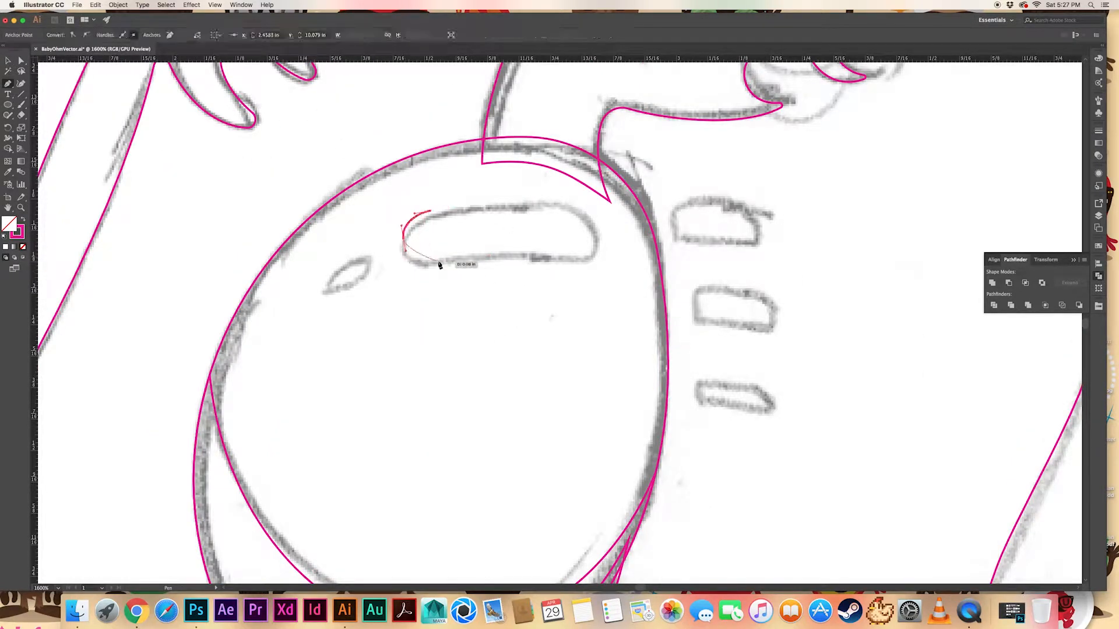
drag(624, 260, 624, 260)
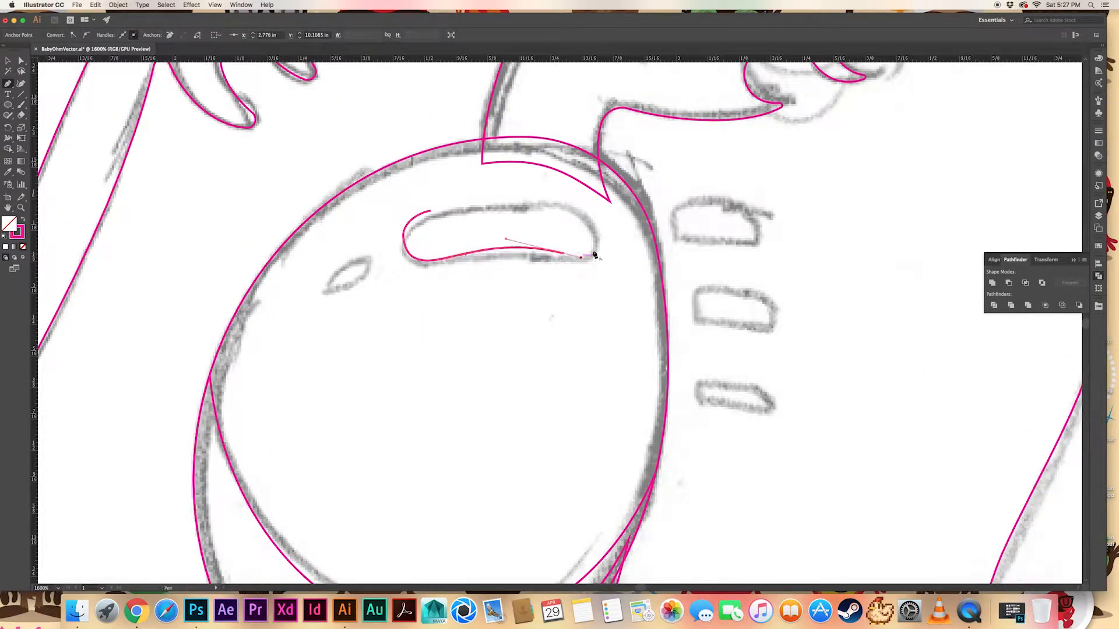
drag(557, 204, 519, 201)
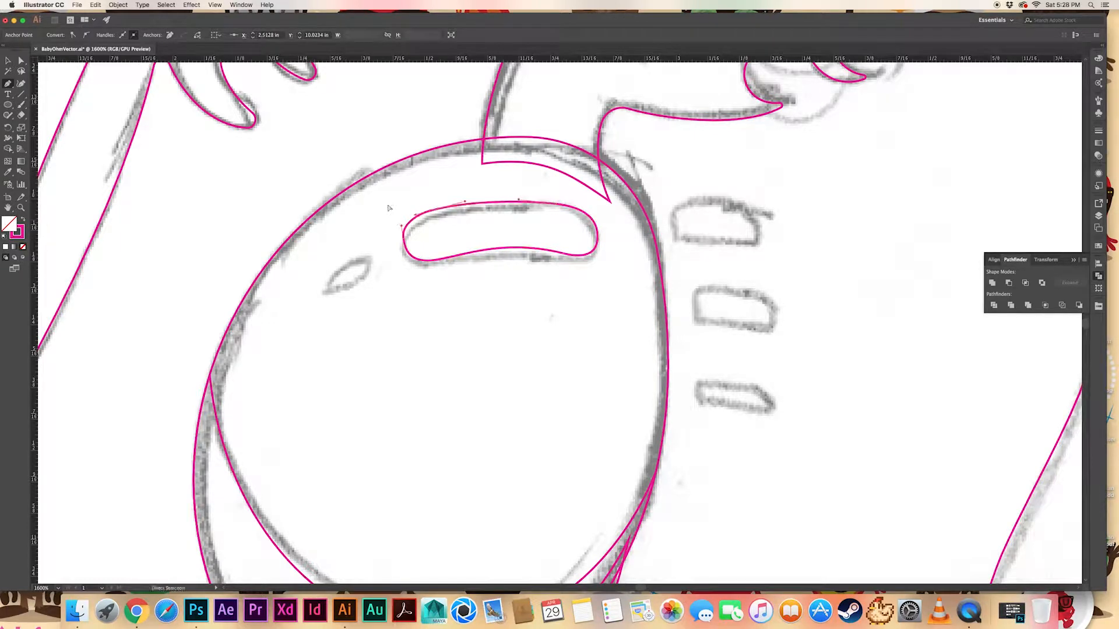
super+click(389, 208)
drag(368, 278, 389, 269)
click(356, 303)
Draw a circle over the outer middle eyeball and subtract it with Minus Front to form the lower shading crescent
drag(431, 148, 290, 368)
key(super+minus)
key(super+minus)
key(super+minus)
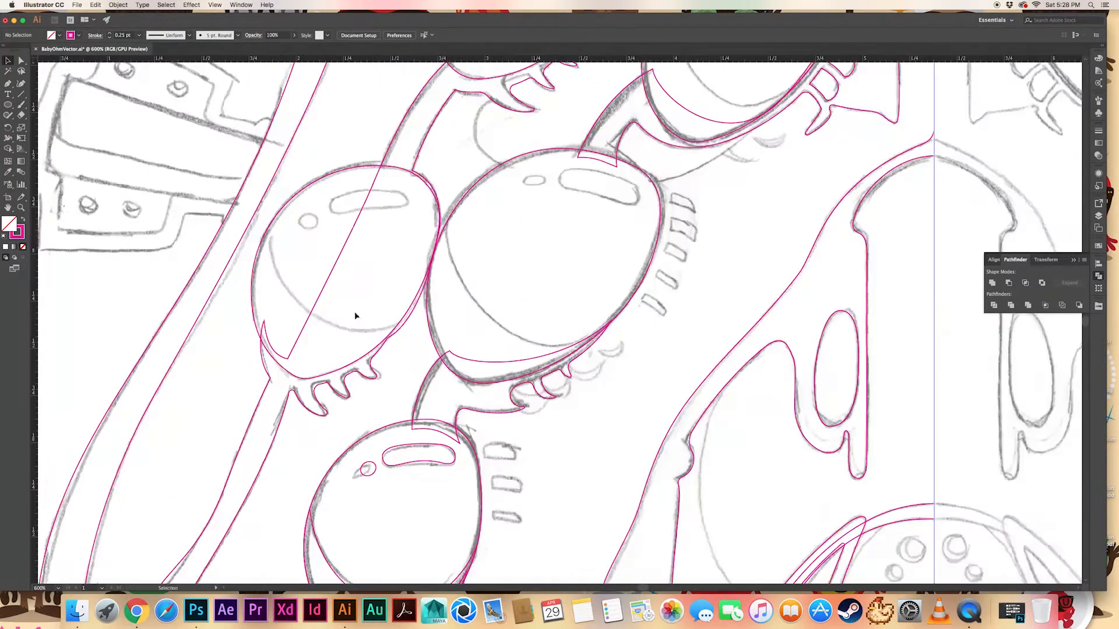
drag(315, 309, 399, 338)
mouse_move(449, 200)
mouse_down()
mouse_move(553, 320)
mouse_move(490, 358)
mouse_move(496, 366)
mouse_up()
key(v)
click(336, 308)
shift+click(359, 307)
click(1009, 283)
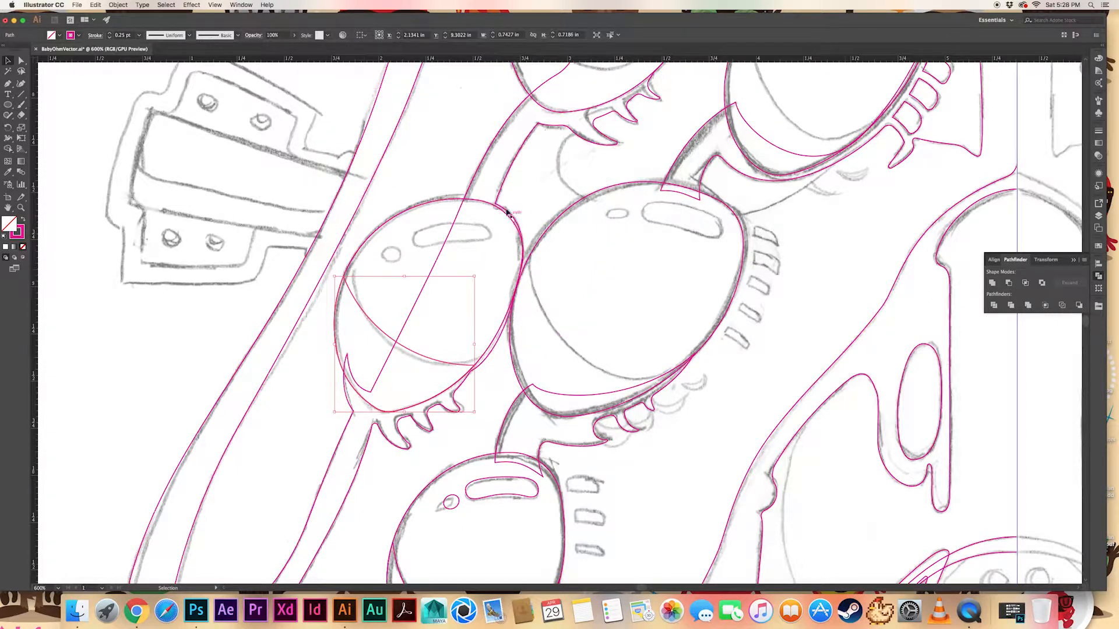
key(super+shift+a)
Trace the elongated highlight near the top of the outer middle eyeball and add a small round highlight beside it
key(super+plus)
key(super+plus)
key(p)
drag(287, 136, 356, 227)
drag(347, 268, 368, 263)
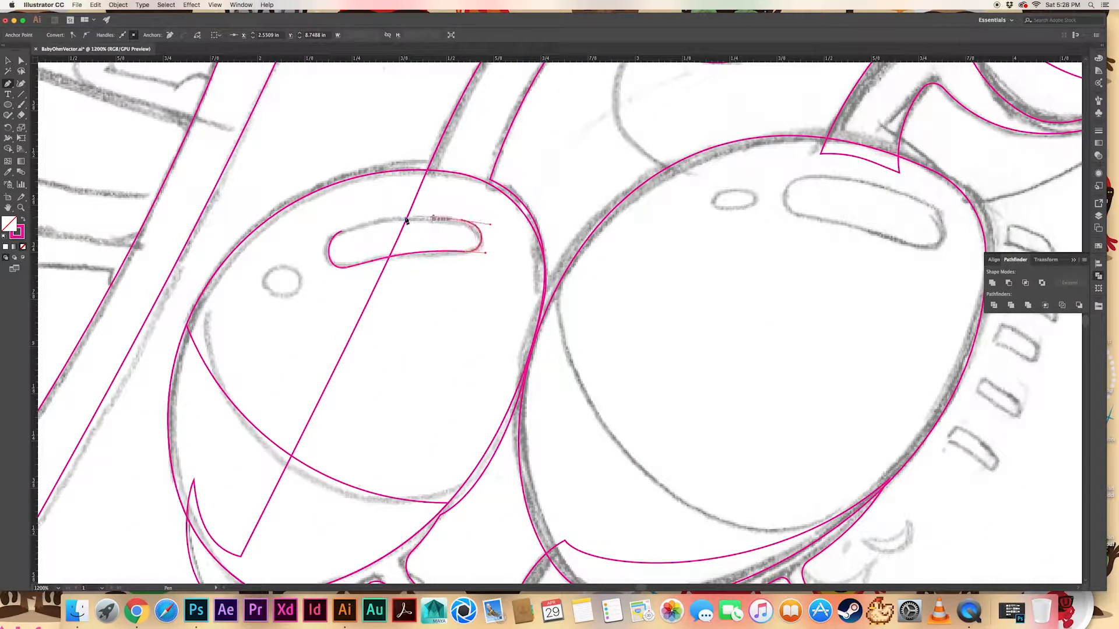
key(super+shift+a)
drag(310, 281, 317, 280)
super+click(332, 232)
Draw a circle over the upper outer eyeball and fit it to the sketched shading curve
key(super+minus)
scroll(267, 250, up, 5)
key(super+minus)
key(super+minus)
drag(481, 231, 569, 319)
key(v)
drag(391, 248, 412, 250)
click(567, 290)
drag(562, 282, 556, 281)
click(560, 330)
Duplicate the upper outer eyeball outline in place and subtract the fitted circle with Minus Front to form its shading crescent
key(a)
click(420, 333)
key(super+c)
key(super+f)
key(v)
shift+click(542, 303)
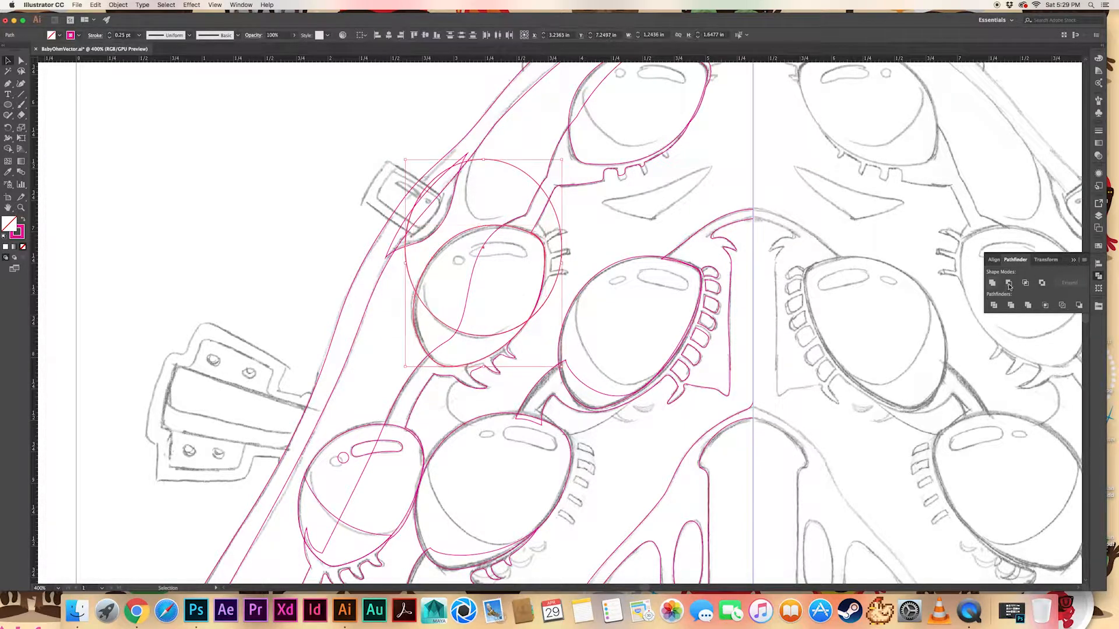
click(1008, 283)
click(563, 253)
Trace the elongated highlight near the top of the upper outer eyeball and add a small round highlight beside it
scroll(562, 253, up, 2)
drag(422, 229, 417, 228)
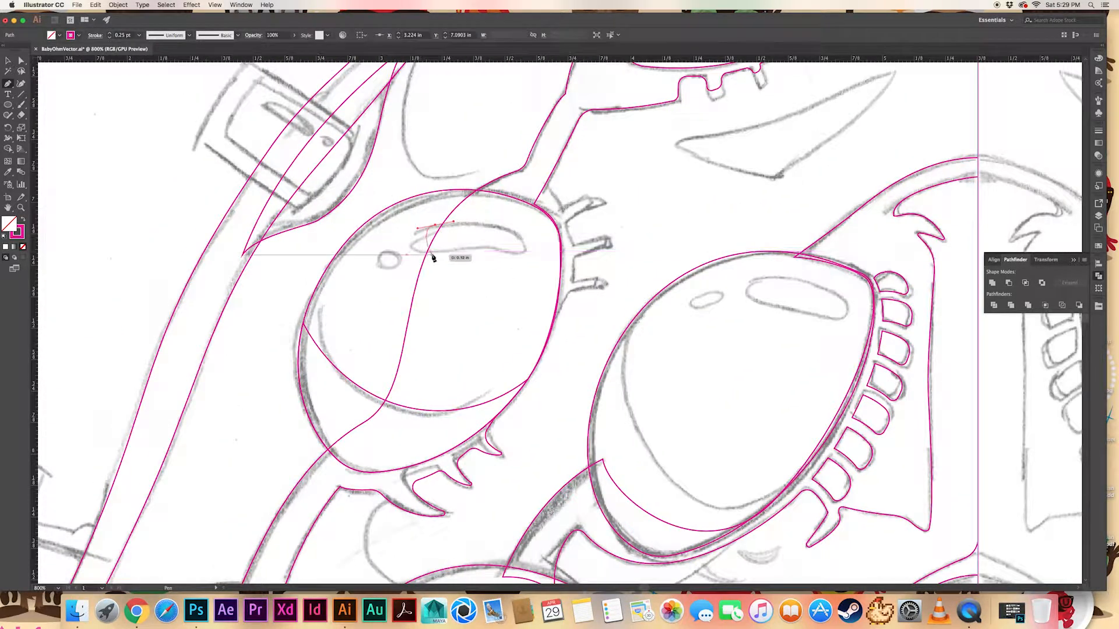
drag(505, 251, 520, 257)
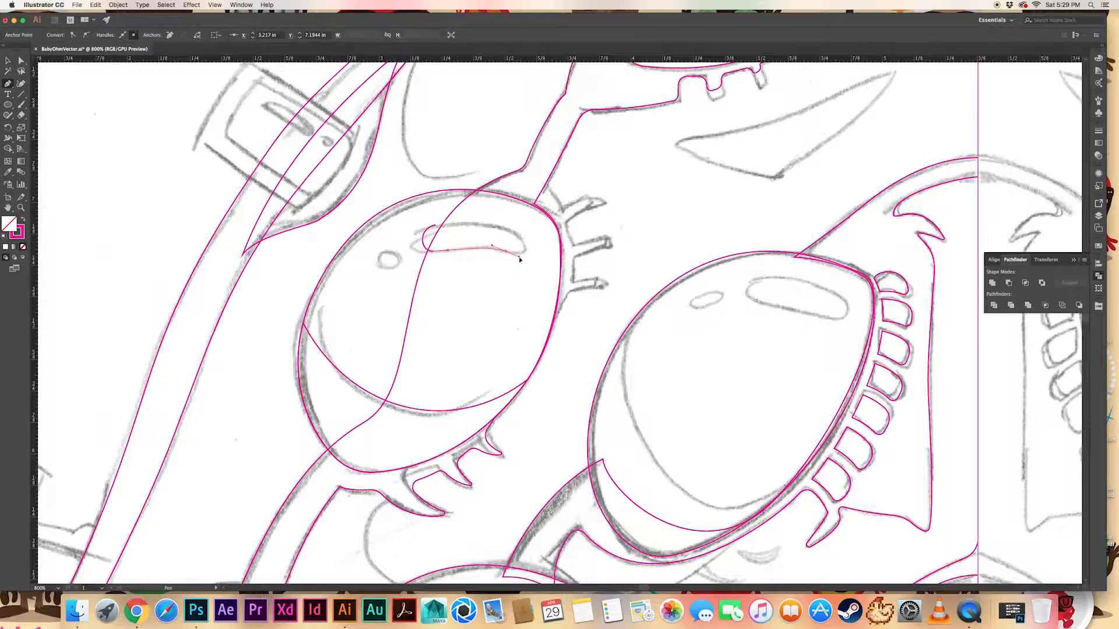
super+click(403, 233)
Draw a circle over the topmost eyeball and resize it to fit the sketched shading curve
scroll(406, 251, right, 5)
scroll(406, 252, down, 2)
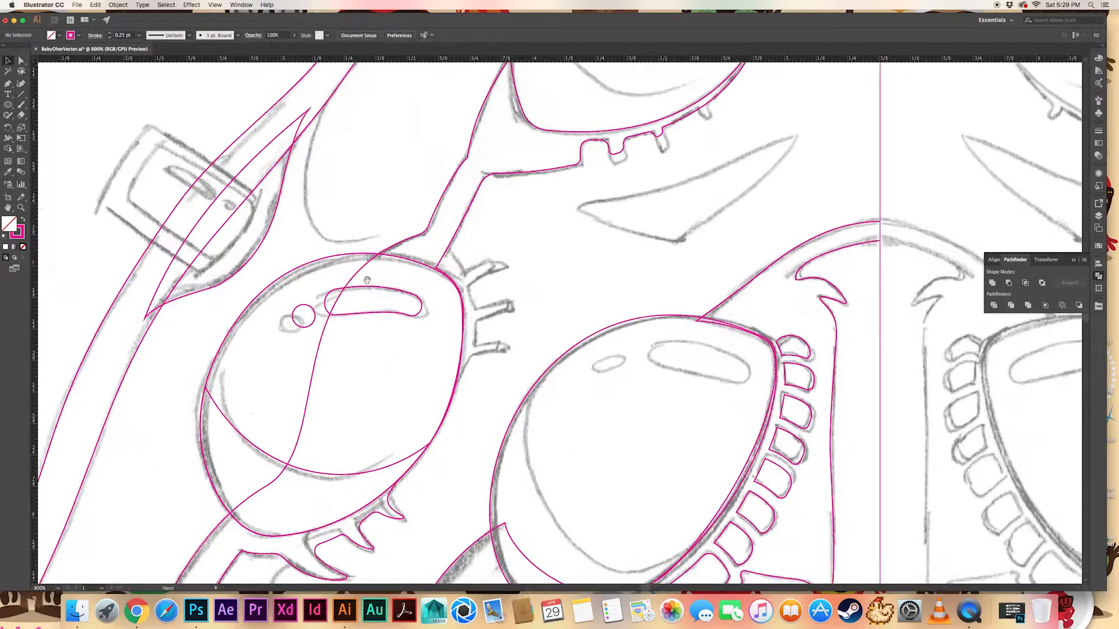
key(l)
drag(434, 268, 571, 405)
key(v)
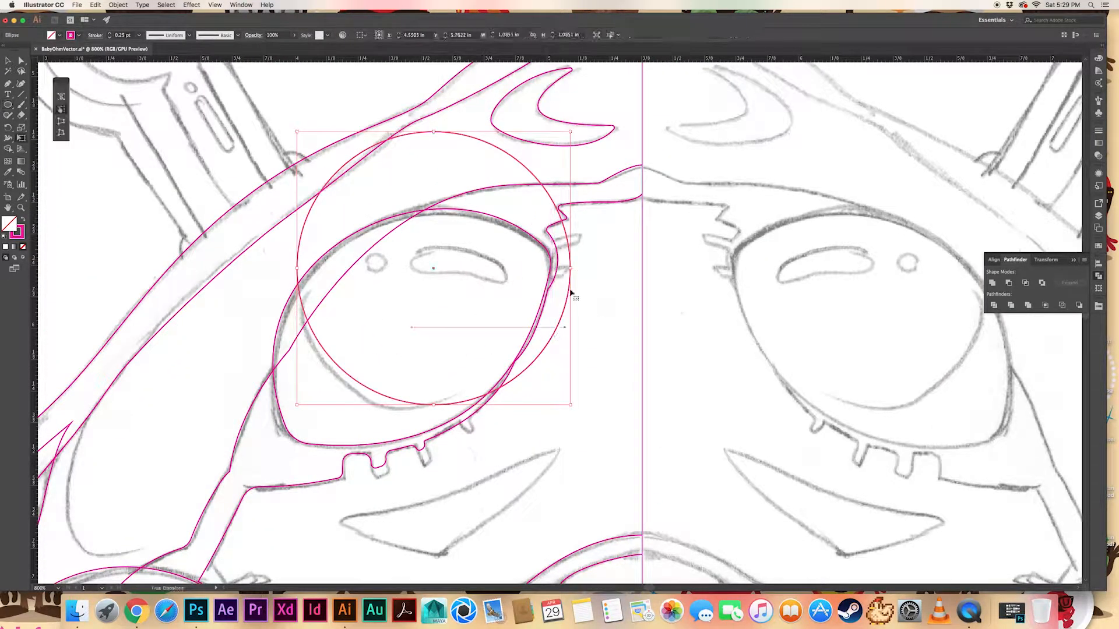
drag(571, 268, 560, 268)
drag(542, 336, 532, 339)
drag(288, 272, 293, 271)
Subtract the circle from the topmost eyeball shape with Minus Front to form its lower shading crescent
click(284, 330)
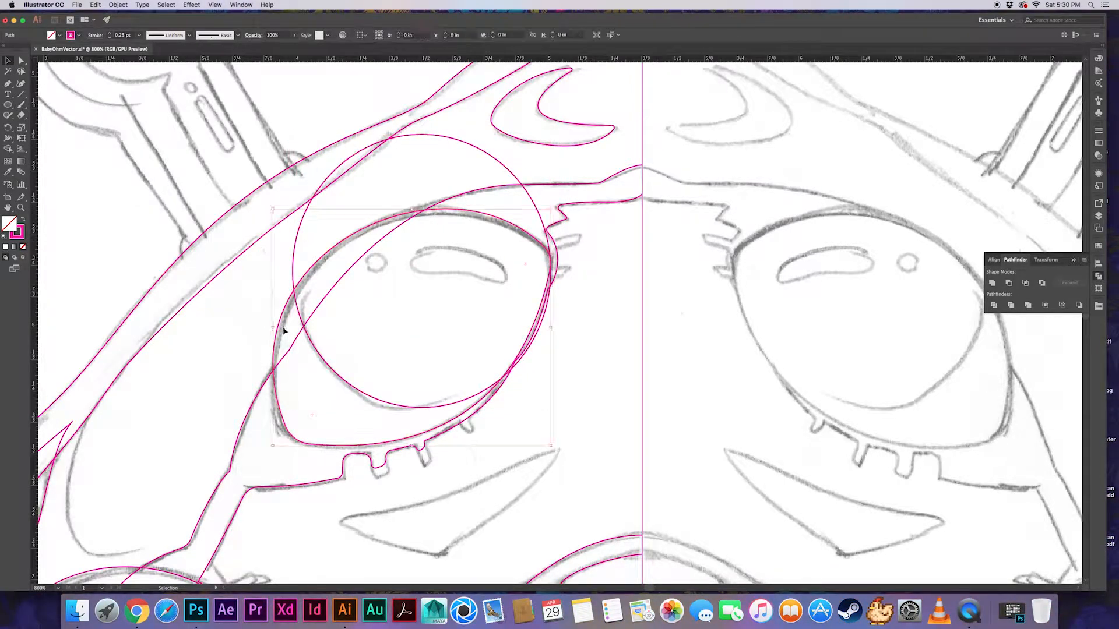
shift+click(295, 269)
click(1008, 283)
click(495, 293)
Trace the curved elongated highlight on the topmost eyeball and draw a small round highlight beside it
key(p)
drag(433, 246, 474, 275)
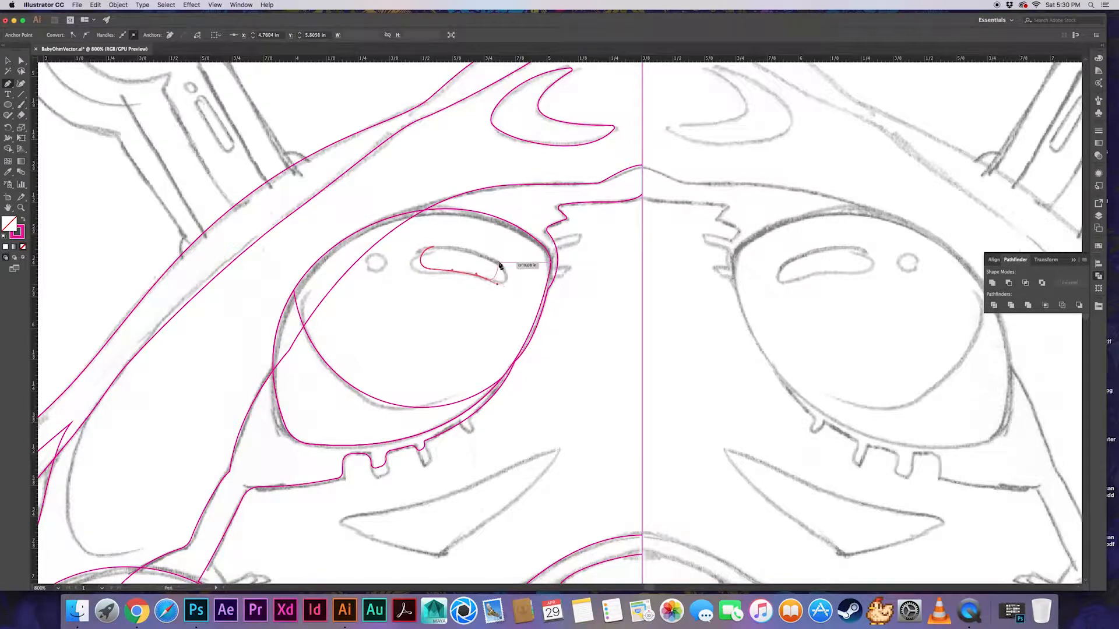
super+click(406, 252)
key(l)
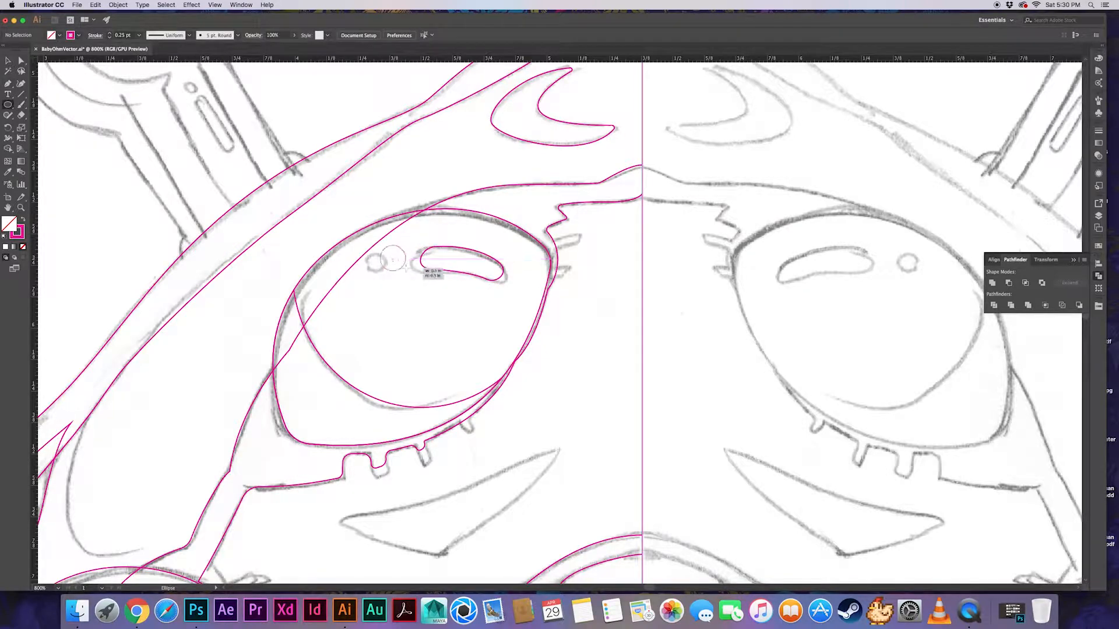
key(v)
mouse_move(406, 269)
mouse_down()
mouse_move(557, 341)
mouse_move(548, 344)
mouse_up()
click(502, 300)
Draw a circle over the inner middle eyeball, fit it to the sketched shading curve, and save the document
scroll(503, 300, down, 3)
scroll(448, 310, down, 5)
scroll(507, 356, up, 2)
key(l)
key(e)
drag(549, 420, 533, 432)
drag(545, 295, 527, 290)
super+click(575, 307)
key(super+s)
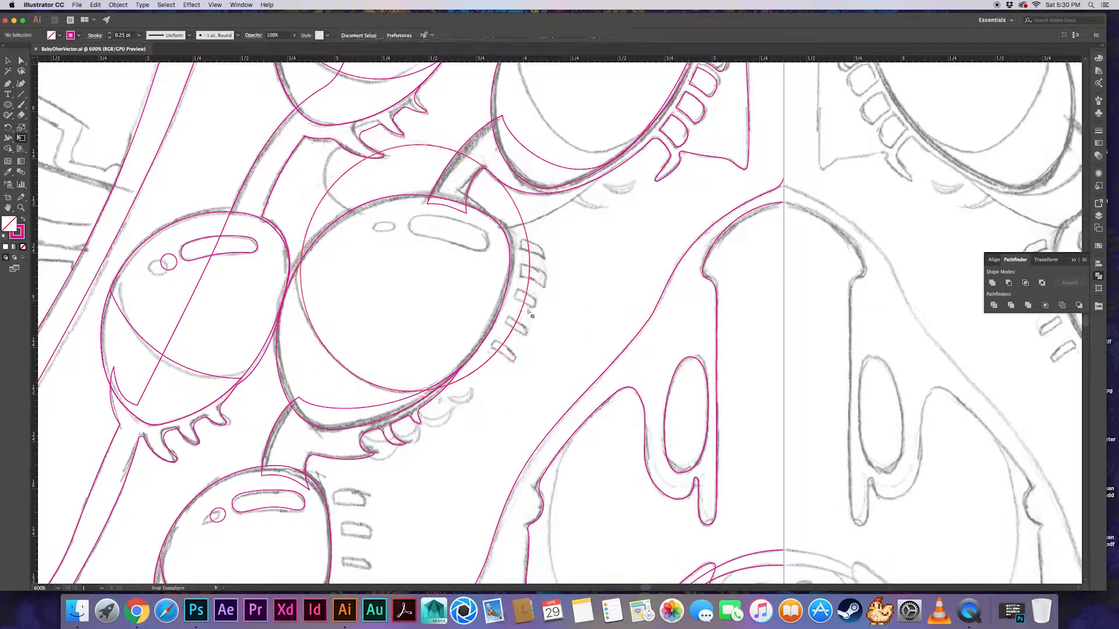
drag(493, 354, 489, 353)
Subtract the circle from the inner middle eyeball shape with Minus Front to form its lower shading crescent
drag(307, 349, 275, 362)
shift+click(330, 366)
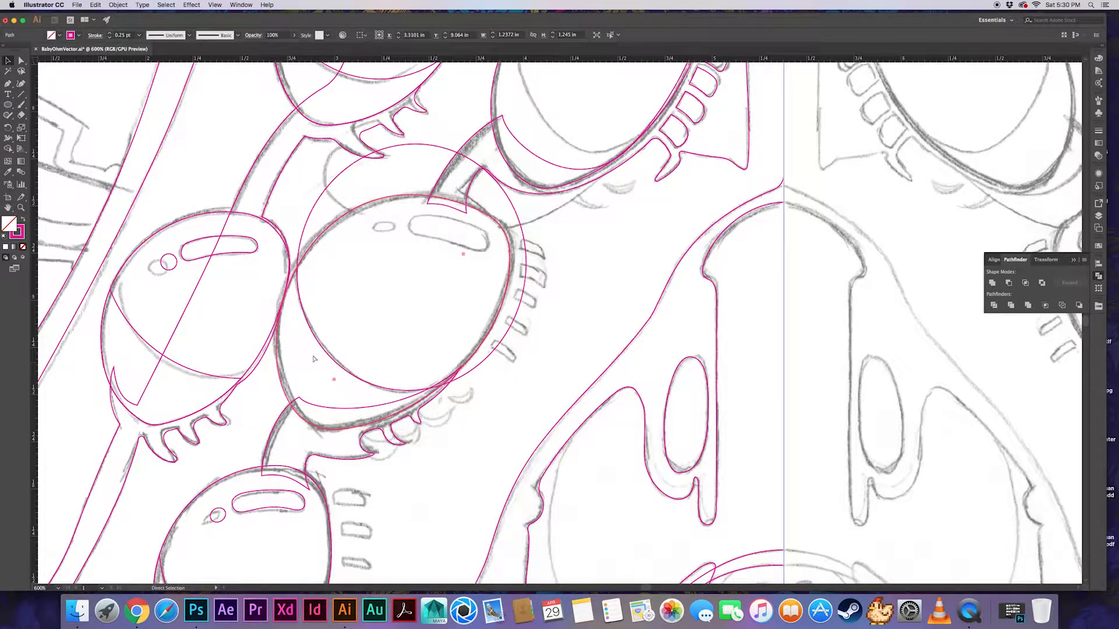
click(1009, 283)
key(shift+super+a)
Trace and refine the elongated highlight on the inner middle eyeball and add a small round highlight beside it
key(p)
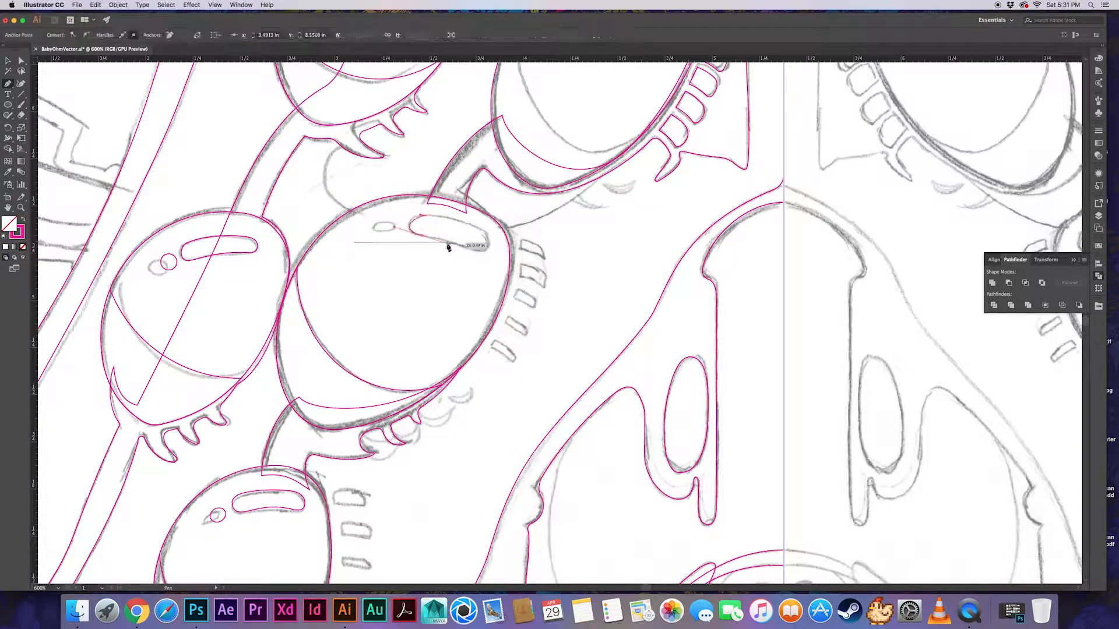
drag(413, 214, 476, 250)
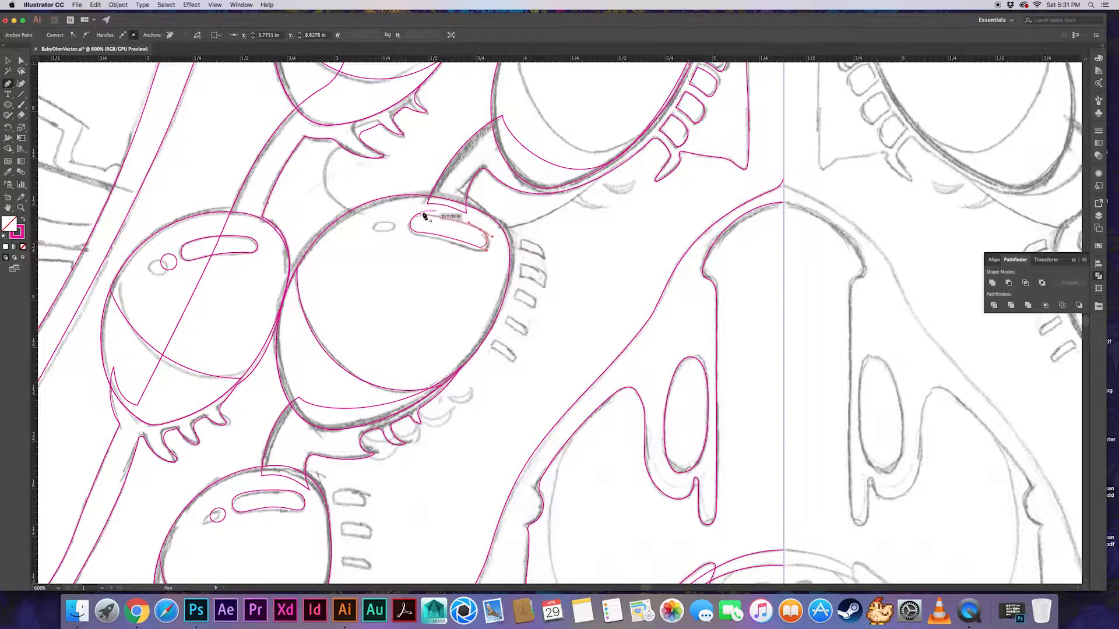
super+click(342, 233)
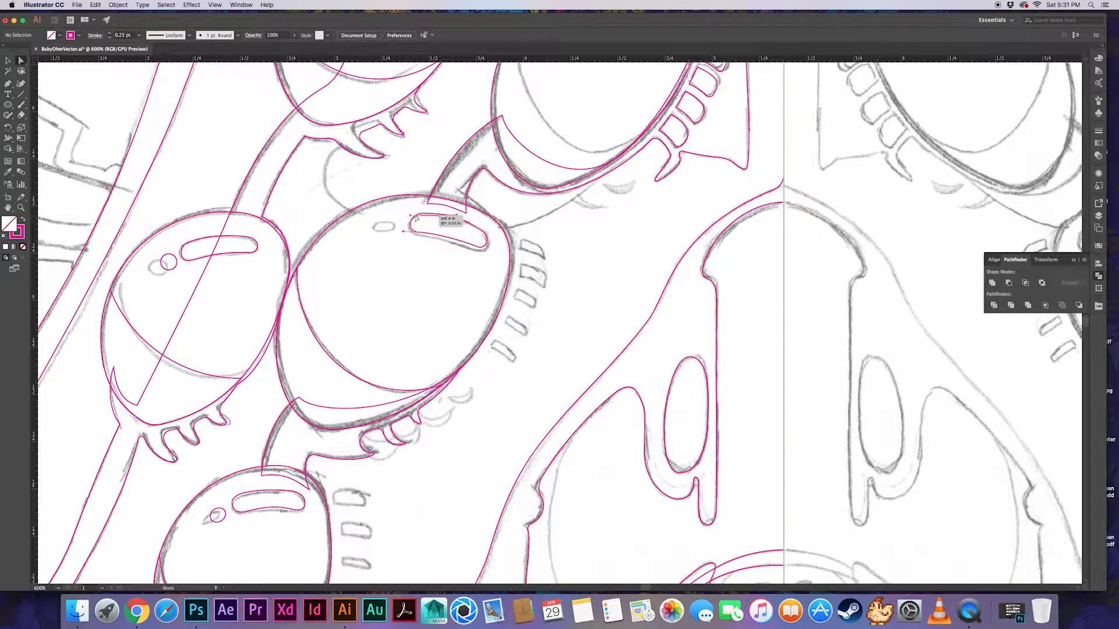
drag(416, 218, 440, 297)
super+click(422, 269)
Finish the elongated highlight on the upper inner eyeball nearest the centre line and add a small oval highlight beside it
scroll(421, 270, up, 5)
scroll(422, 269, right, 4)
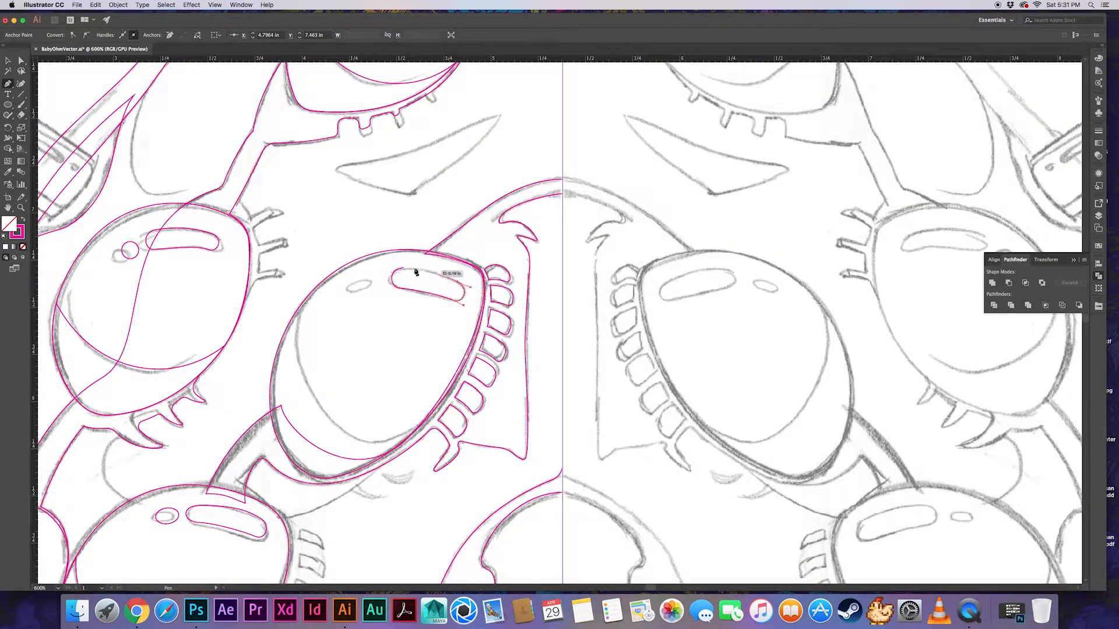
super+click(372, 270)
key(a)
drag(403, 268, 385, 284)
click(376, 250)
key(e)
key(super+shift+a)
key(v)
Adjust the position of the small round highlights on the upper outer eyeball and the topmost eyeball
drag(297, 418, 353, 434)
click(184, 273)
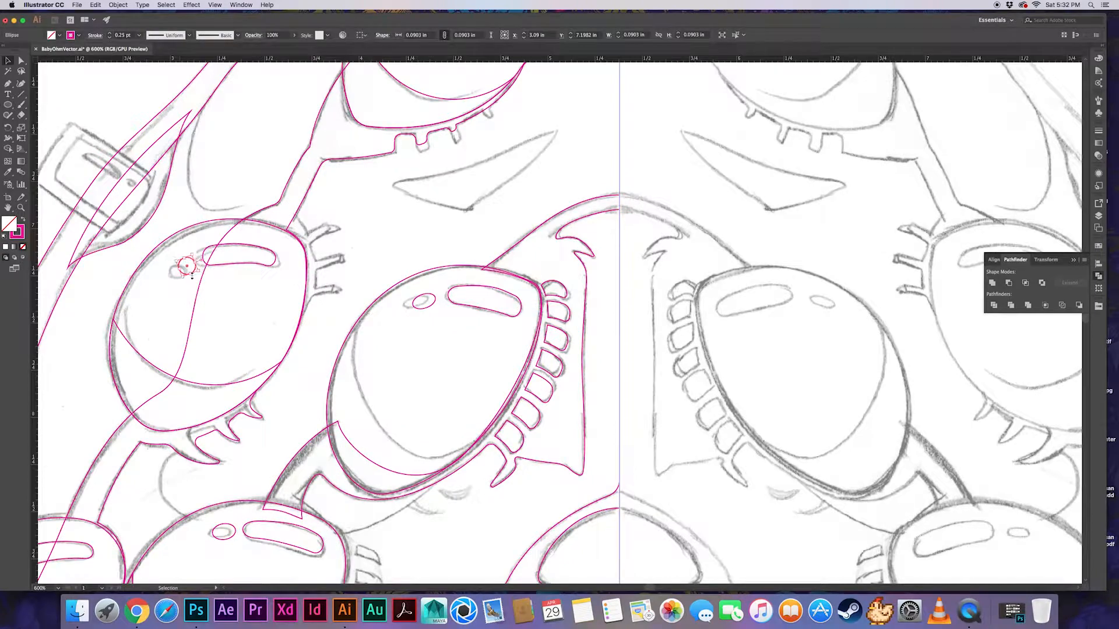
drag(177, 272, 176, 273)
key(super+shift+a)
scroll(417, 225, up, 5)
click(420, 211)
drag(420, 211, 416, 209)
click(407, 217)
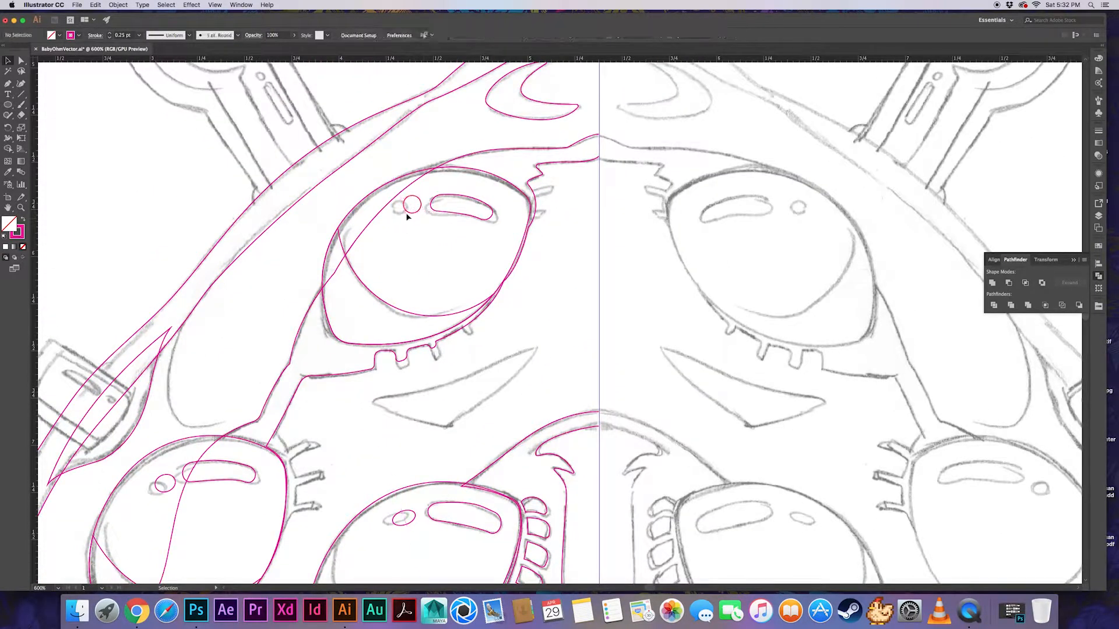
click(407, 215)
click(410, 234)
Reposition the small round highlight on the lower outer eyeball near its elongated highlight
scroll(394, 245, down, 8)
scroll(395, 245, left, 5)
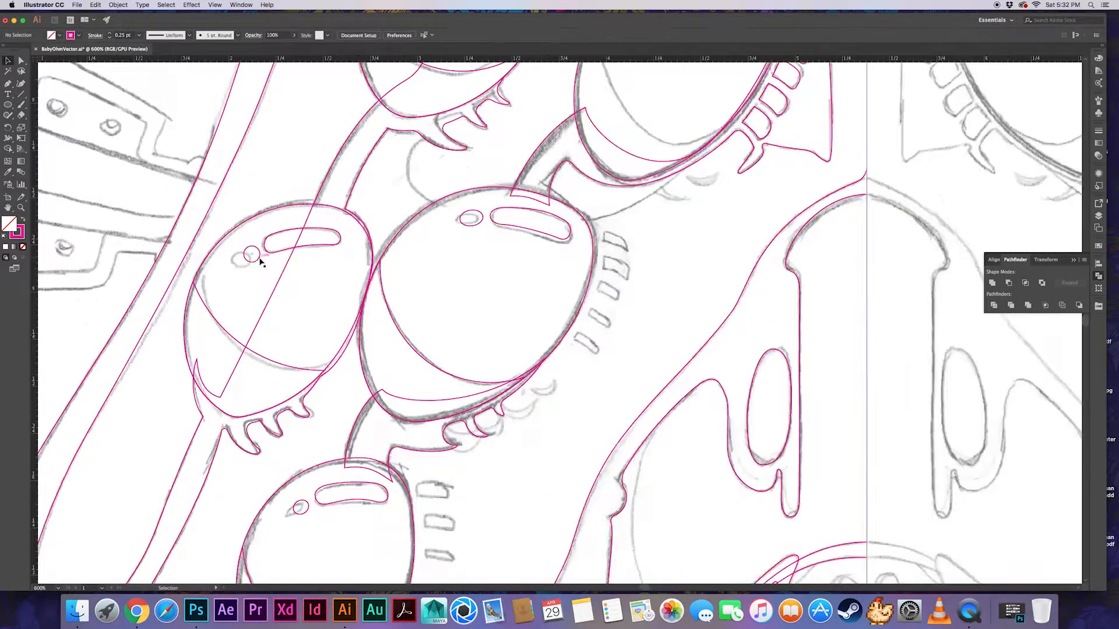
click(259, 260)
click(273, 274)
click(258, 259)
drag(257, 259, 252, 261)
click(291, 282)
Trace the pointed, curved triangular marking below the topmost eyeball as a closed path and round its corners
drag(294, 315, 303, 215)
drag(251, 496, 275, 229)
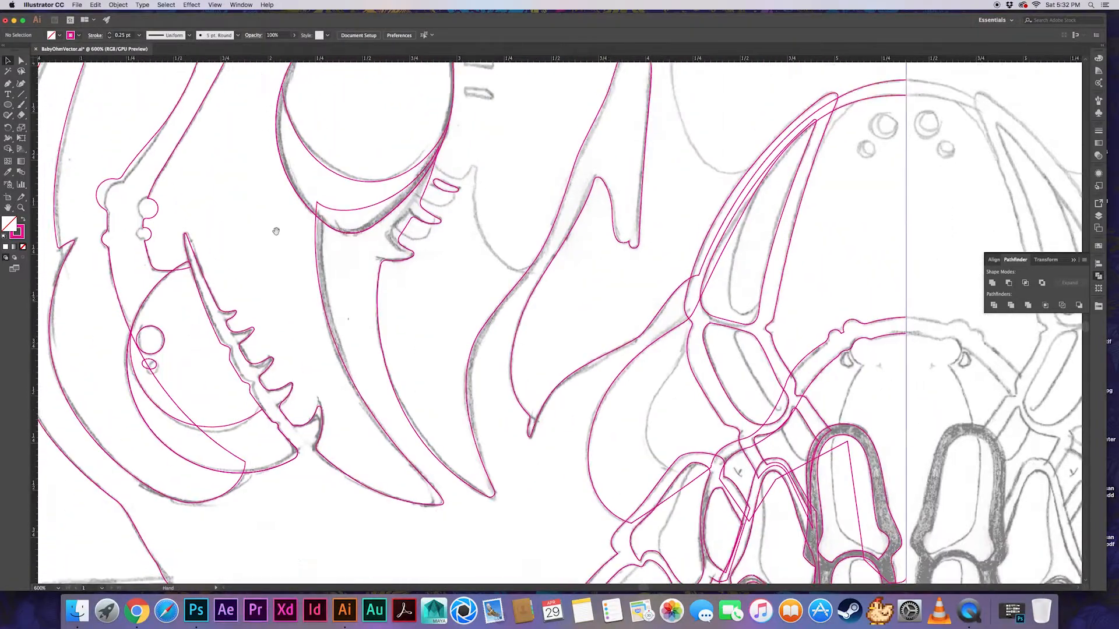
drag(420, 99, 343, 494)
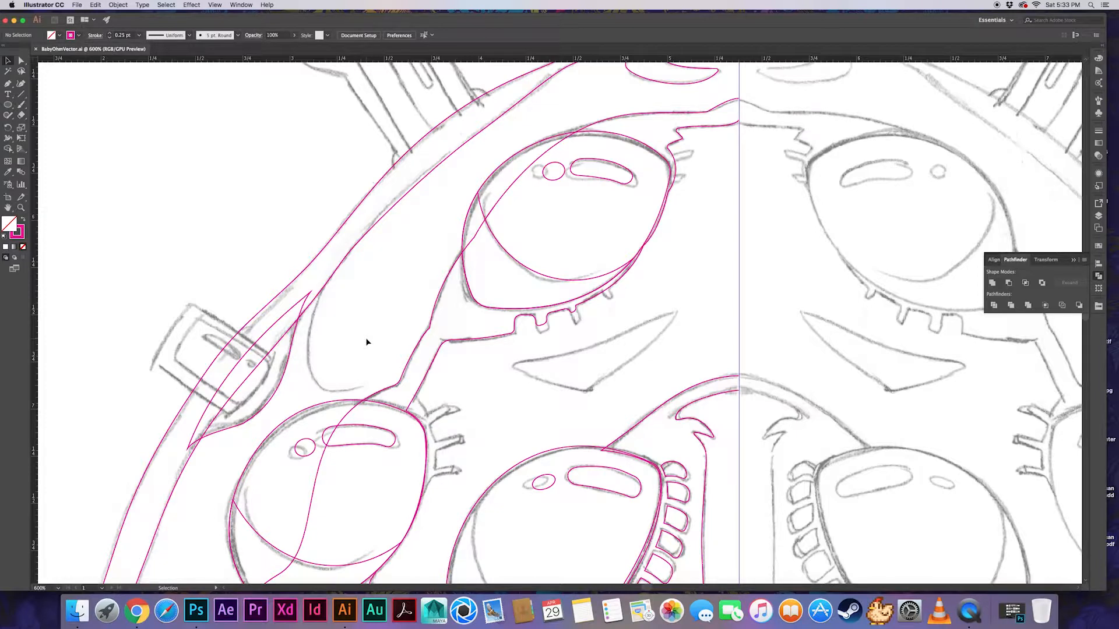
scroll(599, 311, down, 3)
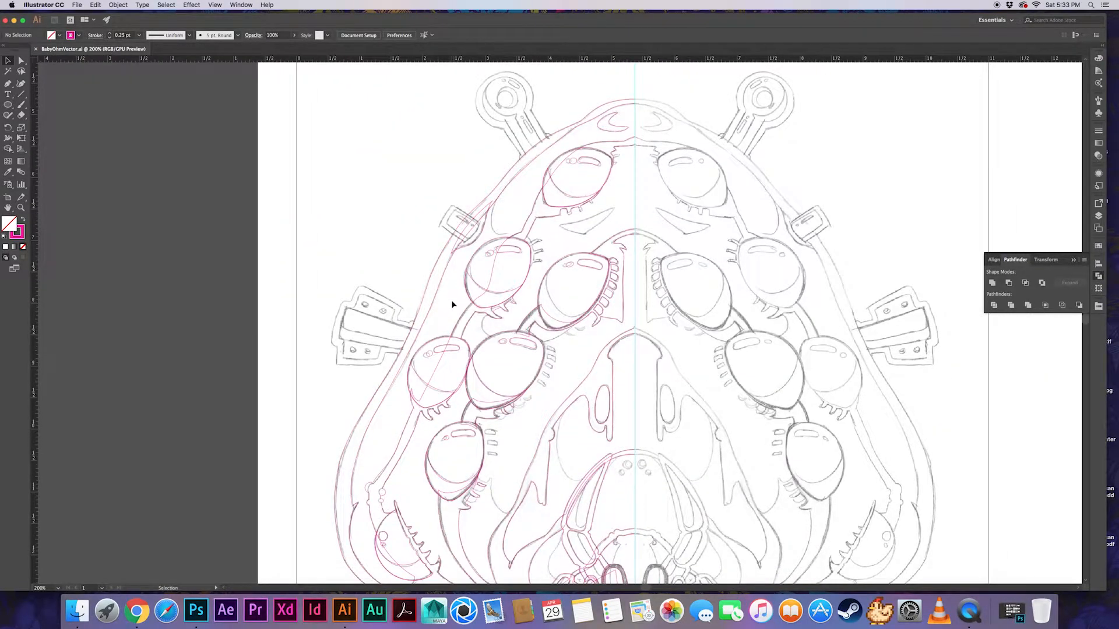
scroll(588, 209, up, 4)
drag(462, 291, 485, 309)
drag(566, 325, 622, 302)
click(685, 222)
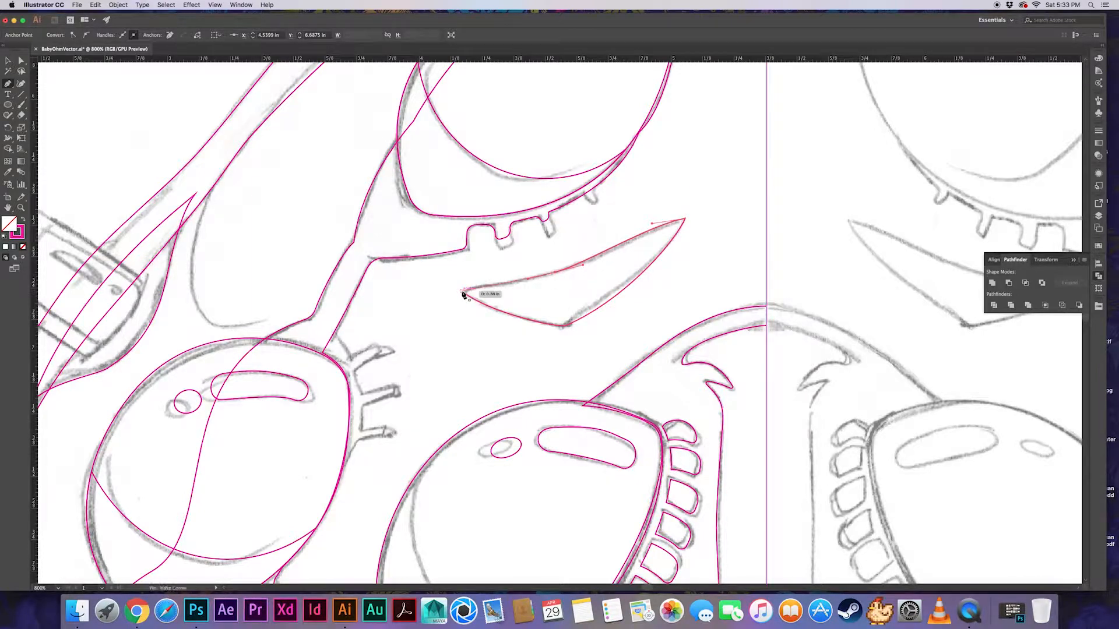
drag(464, 290, 545, 306)
key(a)
drag(563, 319, 574, 286)
click(596, 309)
Trace the upper small rectangular tab on the inner edge of the topmost eyeball as a closed path
scroll(573, 287, down, 4)
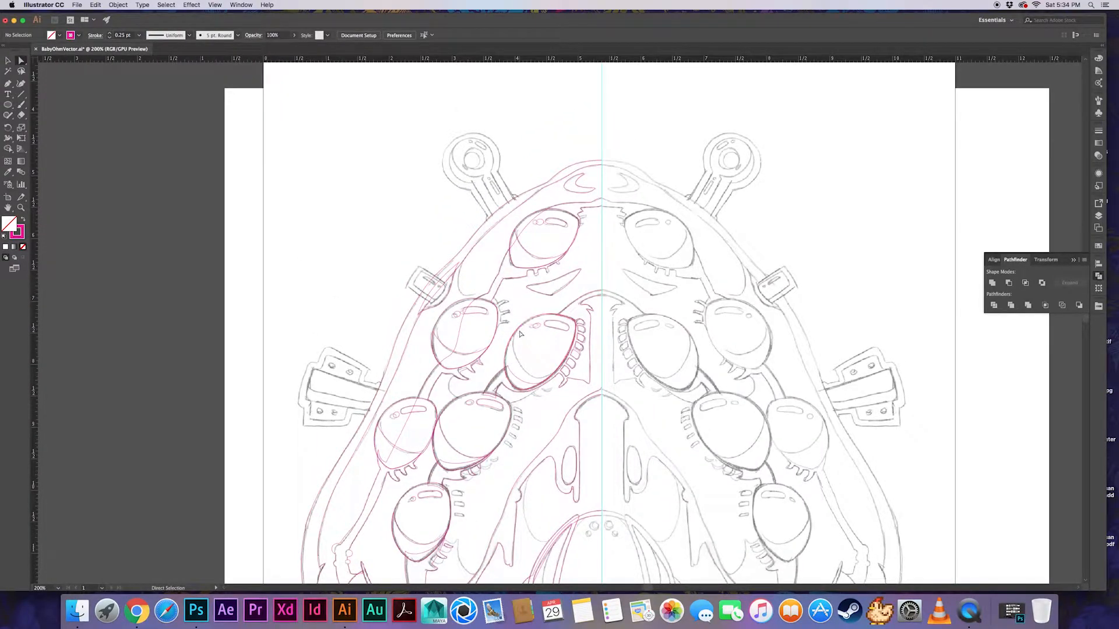
scroll(518, 336, up, 8)
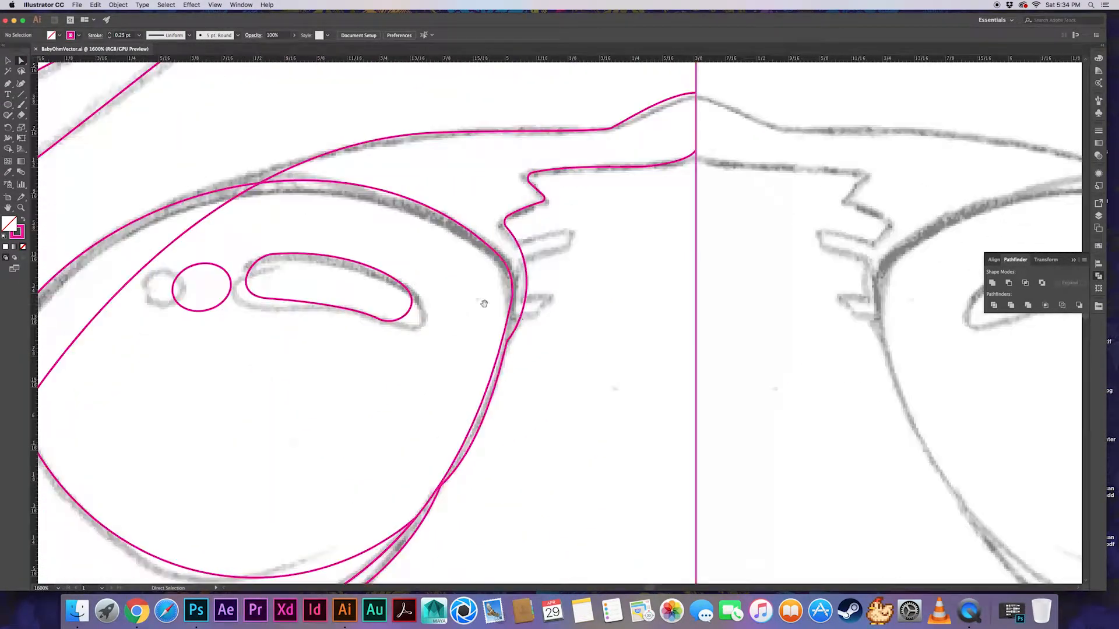
key(p)
click(465, 251)
click(532, 226)
drag(557, 229, 557, 263)
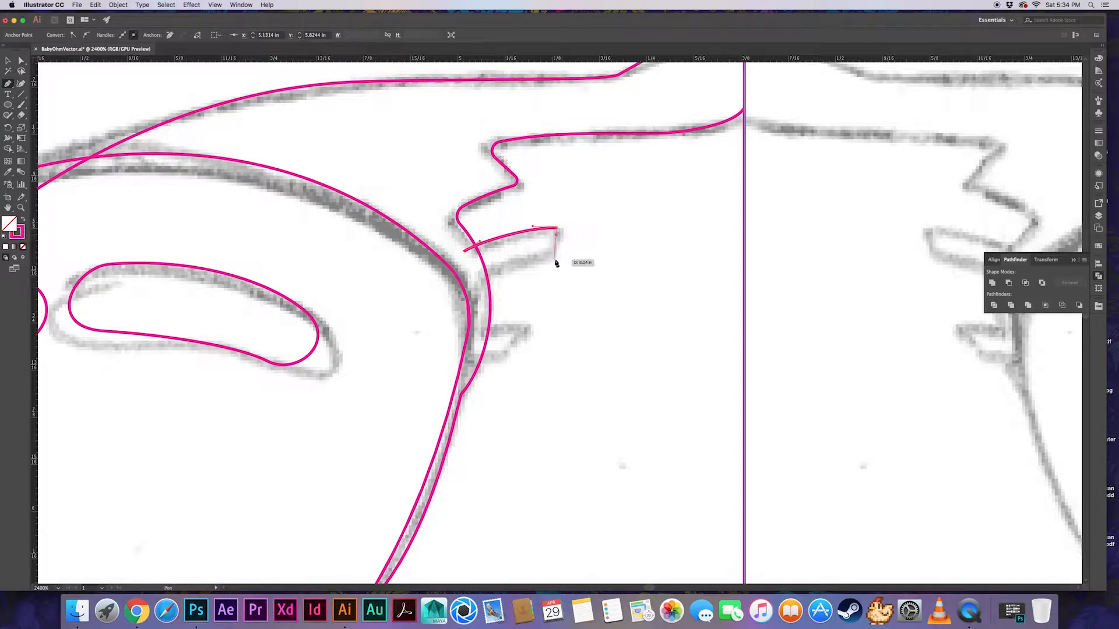
super+click(512, 219)
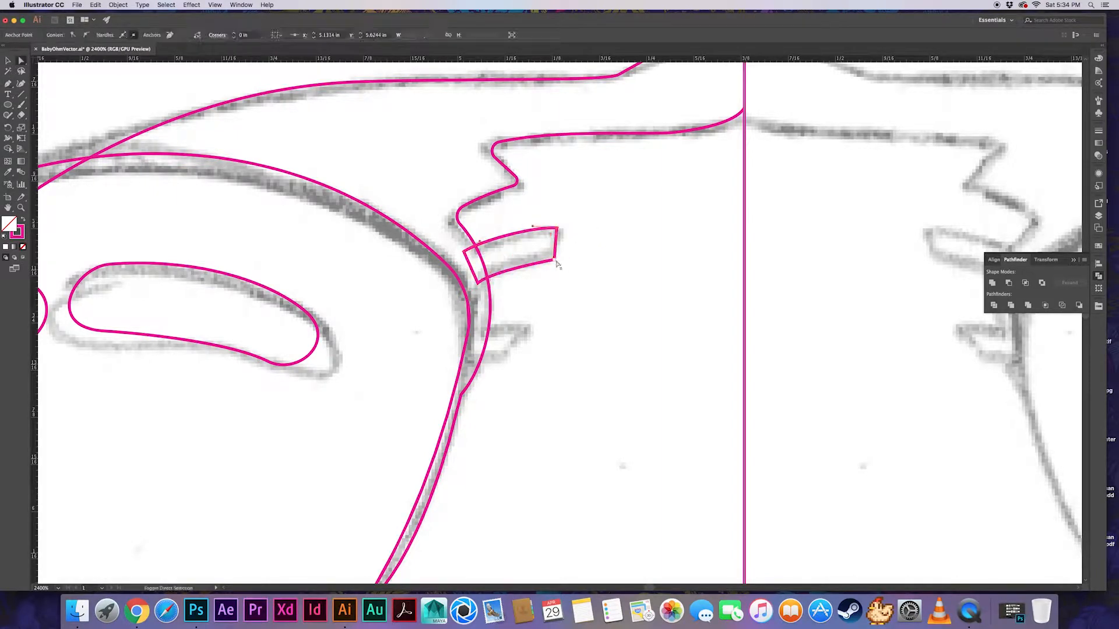
Trace the lower small pointed tab on the topmost eyeball's inner edge and refine its corners
scroll(513, 258, down, 3)
drag(512, 259, 526, 291)
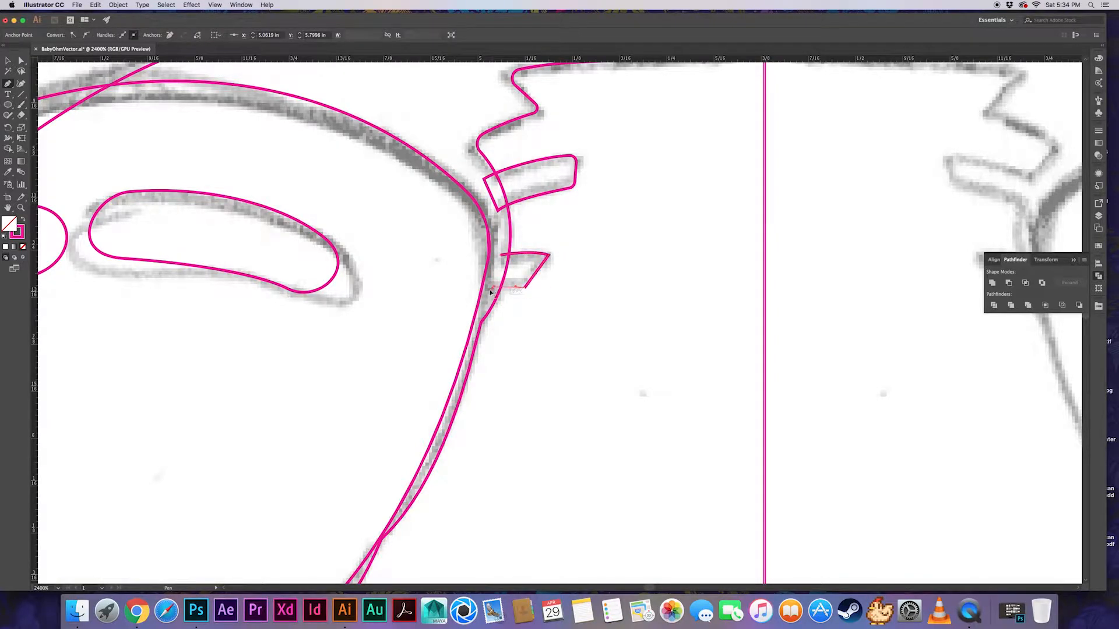
key(a)
click(539, 260)
drag(503, 245, 535, 263)
drag(522, 281, 517, 273)
click(556, 253)
Draw a curved tooth over the outermost sketched notch beneath the topmost eyeball and round its tip
drag(497, 400, 540, 248)
key(super+minus)
key(super+minus)
drag(376, 468, 502, 266)
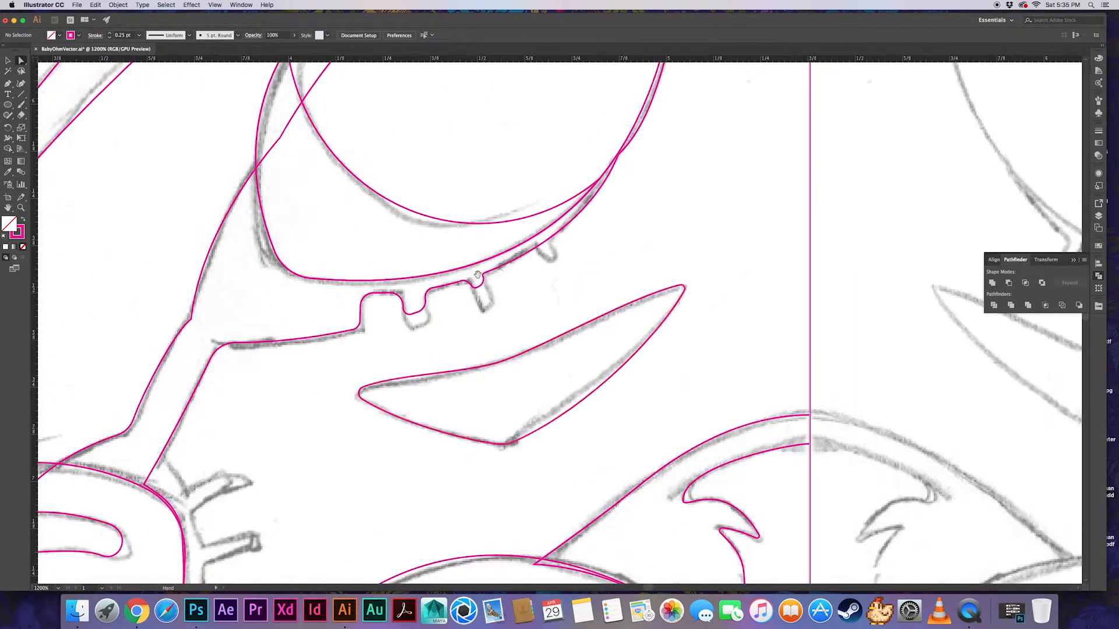
key(p)
drag(520, 192, 538, 252)
click(389, 345)
mouse_move(411, 392)
mouse_down()
mouse_move(447, 393)
mouse_move(386, 398)
mouse_move(405, 393)
mouse_up()
click(390, 346)
key(a)
click(411, 393)
click(426, 381)
key(p)
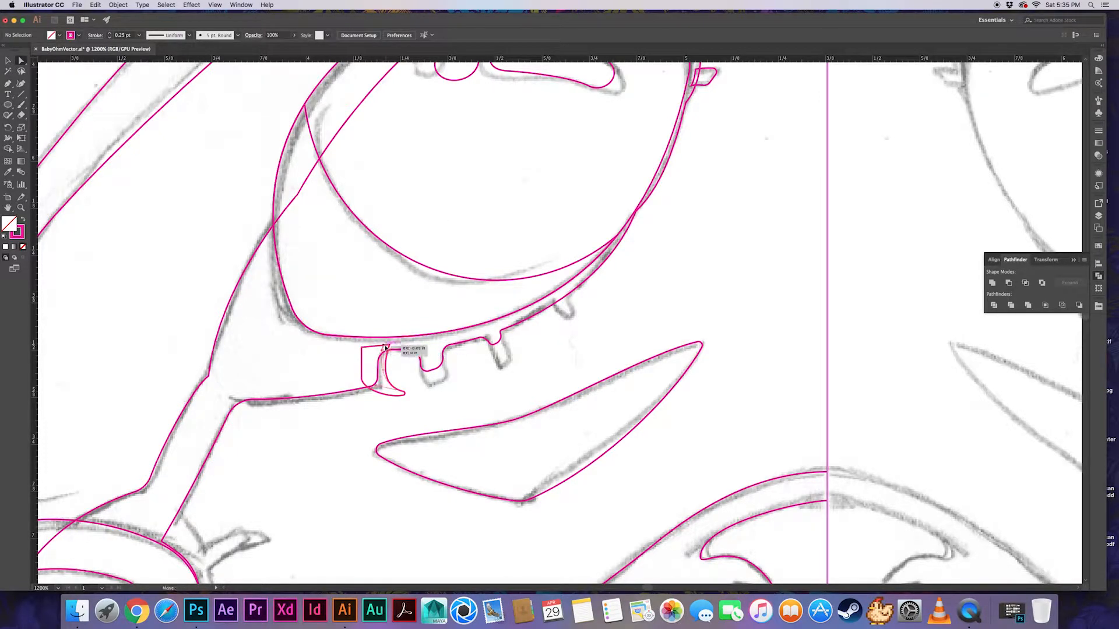
Draw the second curved tooth beneath the topmost eyeball and refine its tip
drag(384, 347, 430, 365)
click(432, 344)
key(p)
drag(465, 378, 438, 352)
key(a)
click(462, 361)
click(453, 364)
click(484, 362)
Draw the third curved tooth beneath the topmost eyeball and round off its pointed tip
key(p)
mouse_move(463, 366)
mouse_down()
mouse_move(493, 353)
mouse_move(474, 361)
mouse_up()
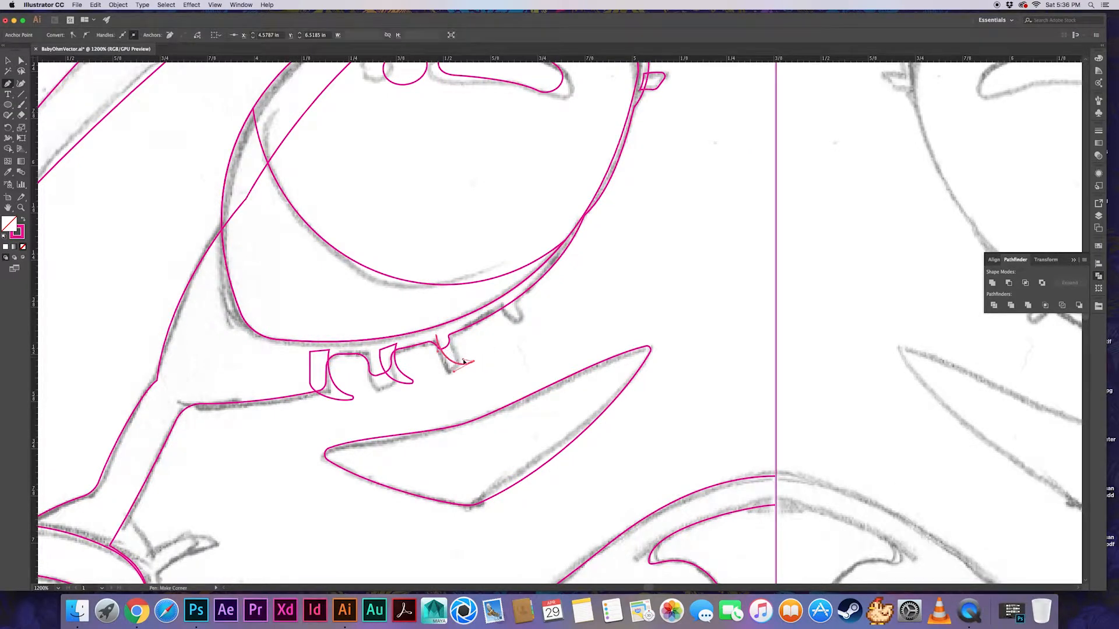
click(438, 337)
key(super+shift+a)
key(a)
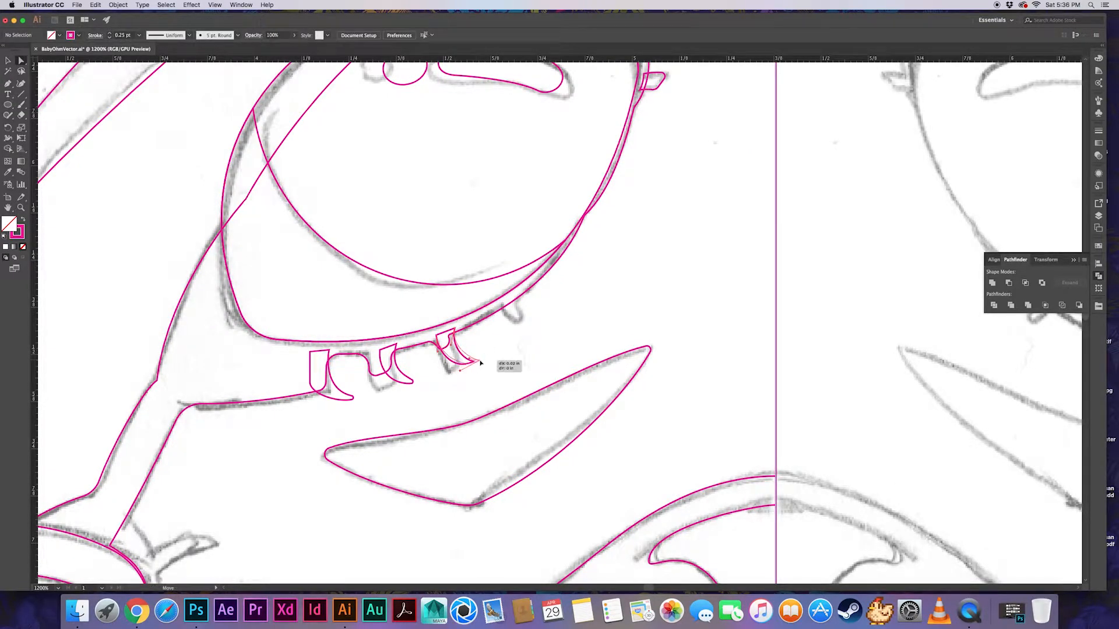
click(465, 360)
key(super+shift+a)
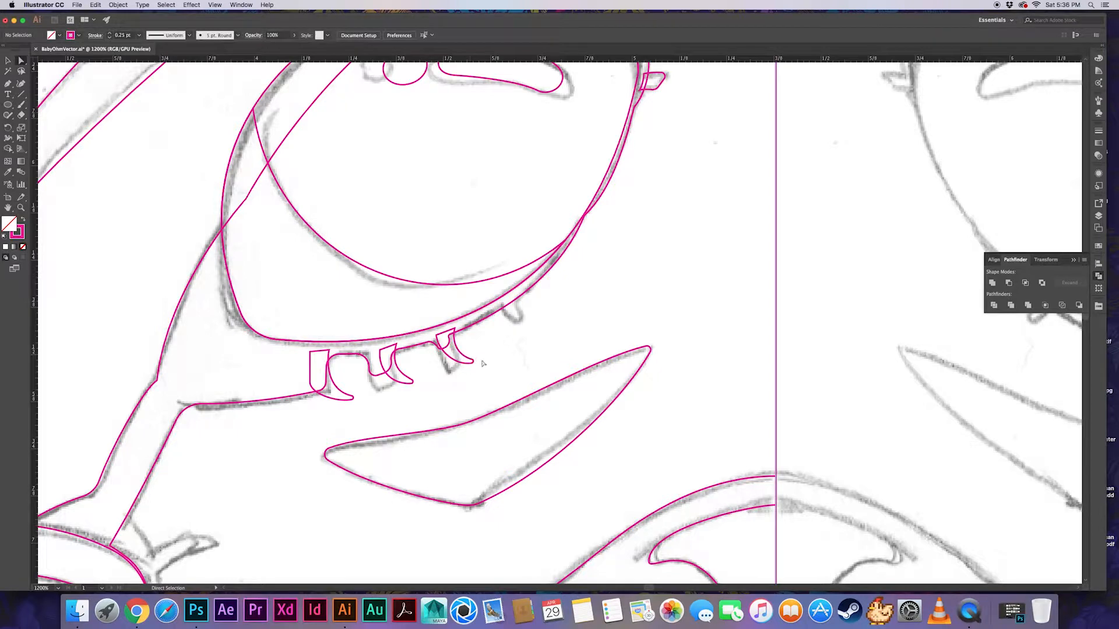
click(473, 362)
drag(473, 357, 471, 362)
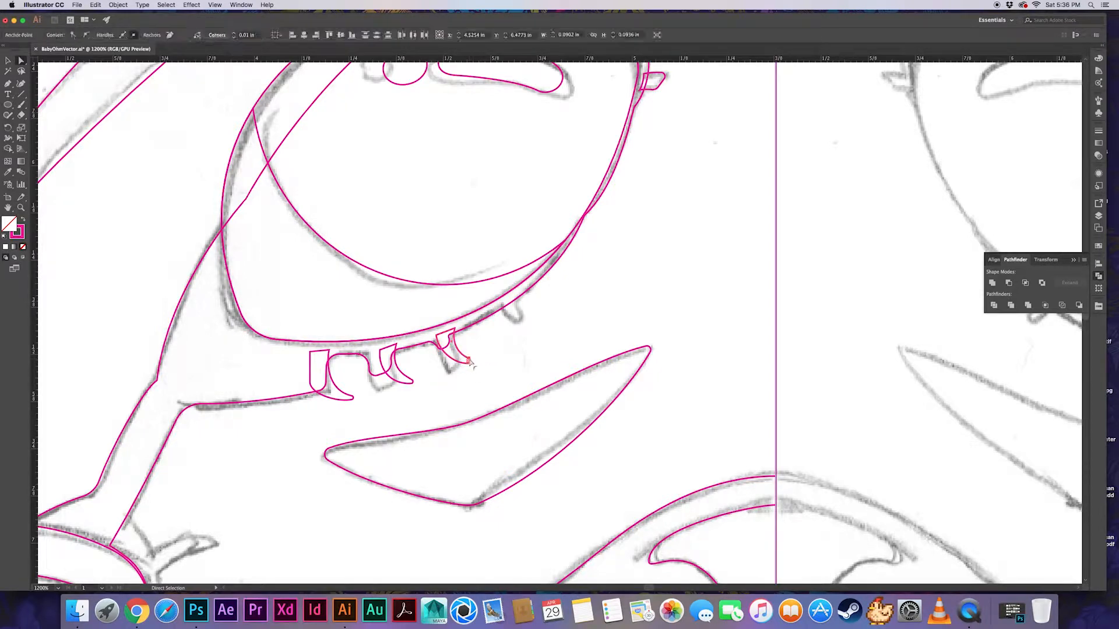
Trace the small fourth tooth at the inner end of the row beneath the topmost eyeball and round its tip
key(super+shift+a)
key(super+equal)
key(super+equal)
key(super+equal)
drag(322, 418, 347, 407)
key(e)
key(super+shift+a)
key(p)
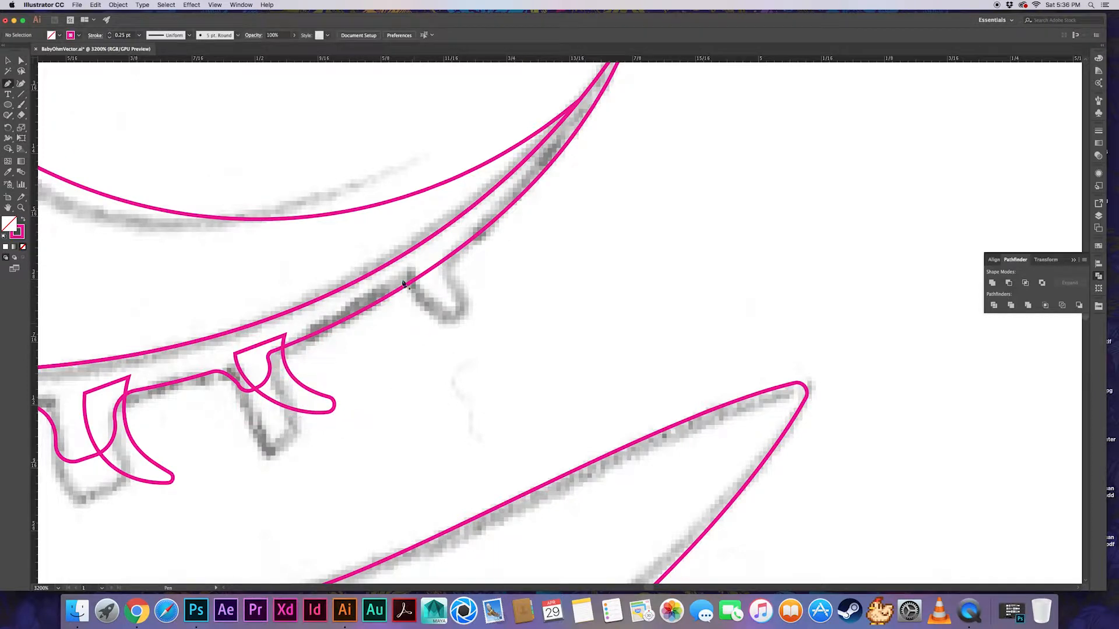
drag(404, 272, 406, 285)
drag(472, 320, 505, 304)
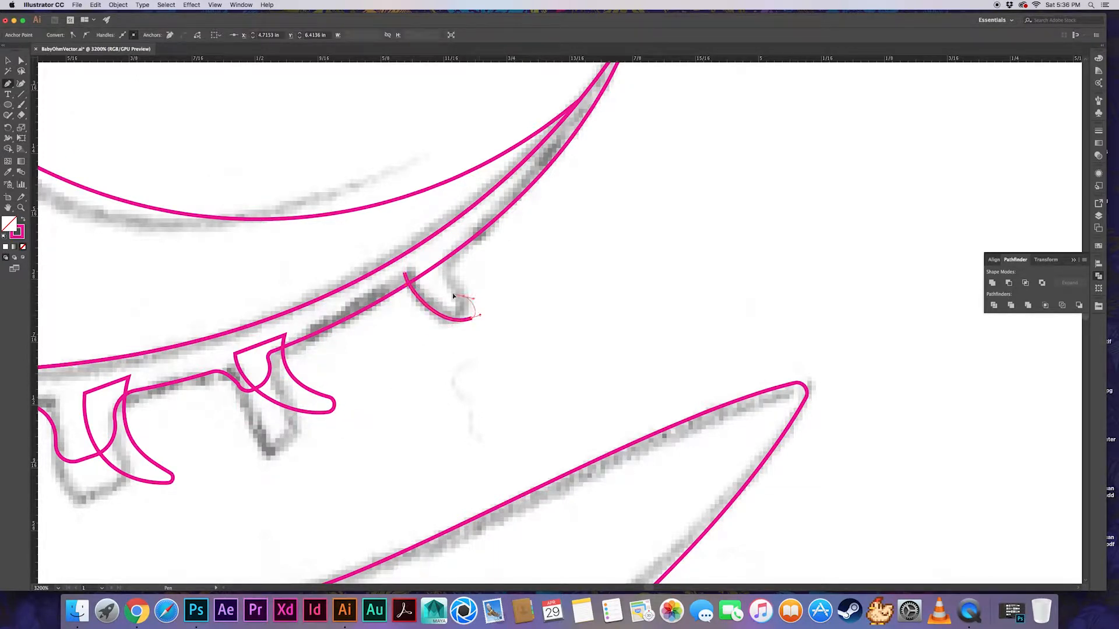
click(406, 274)
key(super+shift+a)
key(a)
click(467, 297)
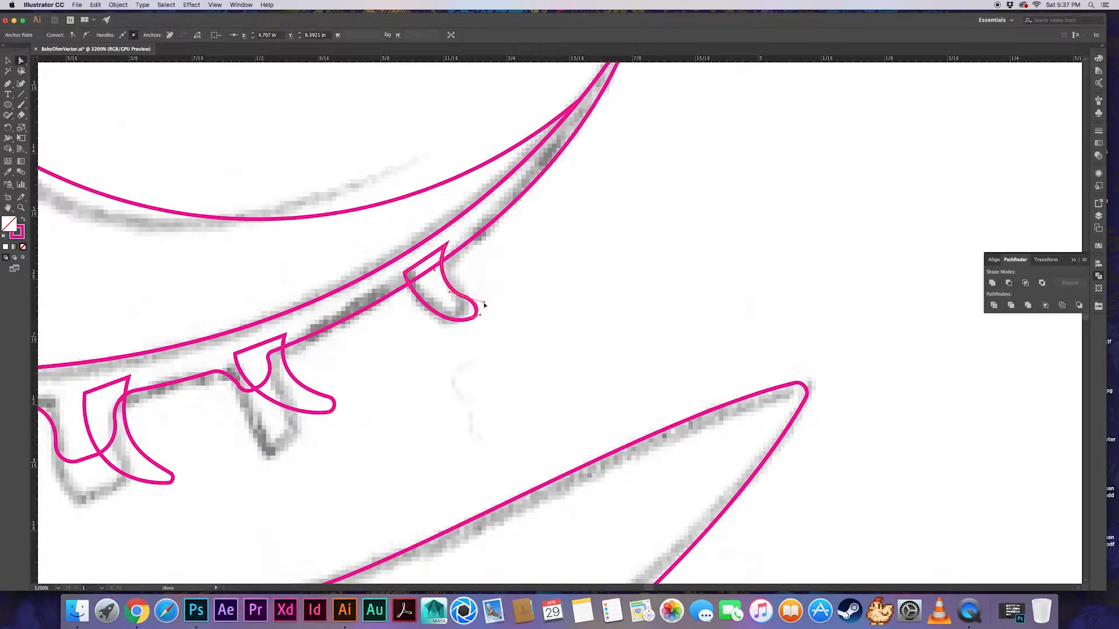
key(super+shift+a)
Draw a closed crescent-shaped rim along the inner edge of the upper outer eyeball
key(super+minus)
key(super+minus)
key(super+minus)
key(super+minus)
key(super+minus)
drag(405, 499, 452, 304)
key(super+plus)
key(super+plus)
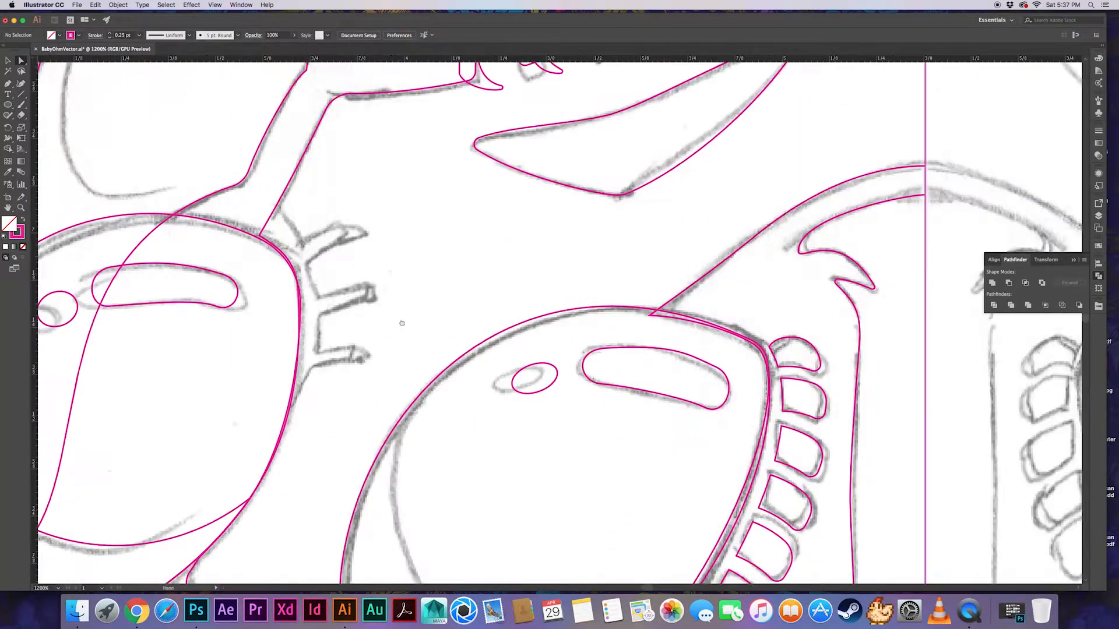
key(p)
drag(263, 194, 282, 205)
mouse_move(282, 424)
mouse_down()
mouse_move(215, 518)
mouse_move(194, 518)
mouse_up()
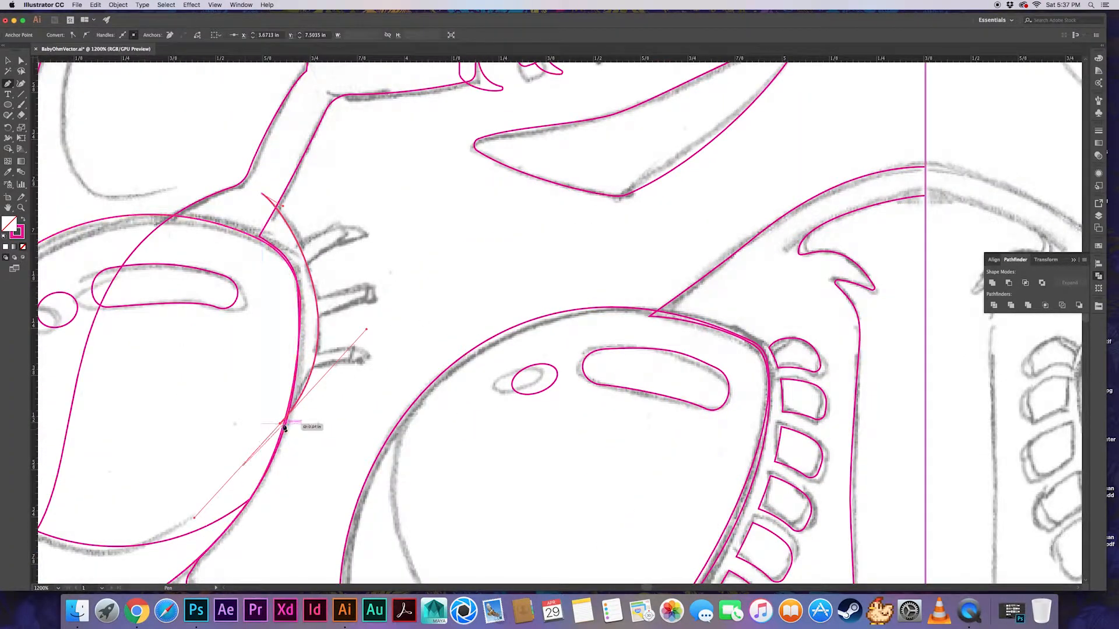
click(263, 194)
key(super+shift+a)
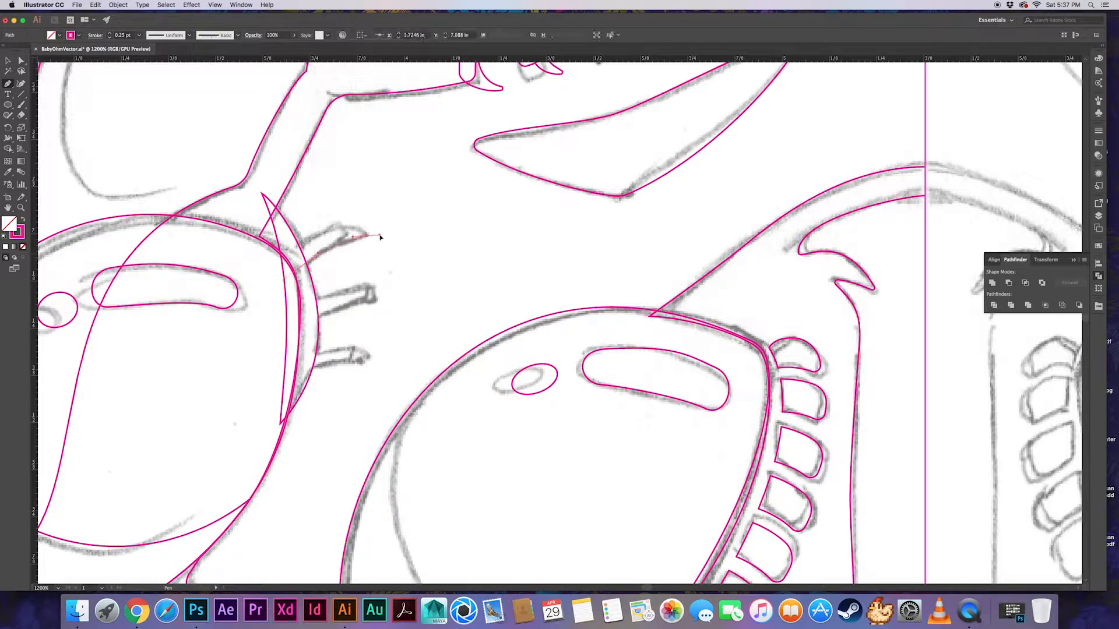
Trace the top and middle spikes projecting from the upper outer eyeball's crescent rim as closed, pointed shapes
drag(367, 235, 302, 250)
click(294, 247)
click(302, 266)
key(super+shift+a)
click(308, 301)
drag(385, 294, 412, 311)
click(385, 294)
click(313, 321)
click(309, 301)
key(super+shift+a)
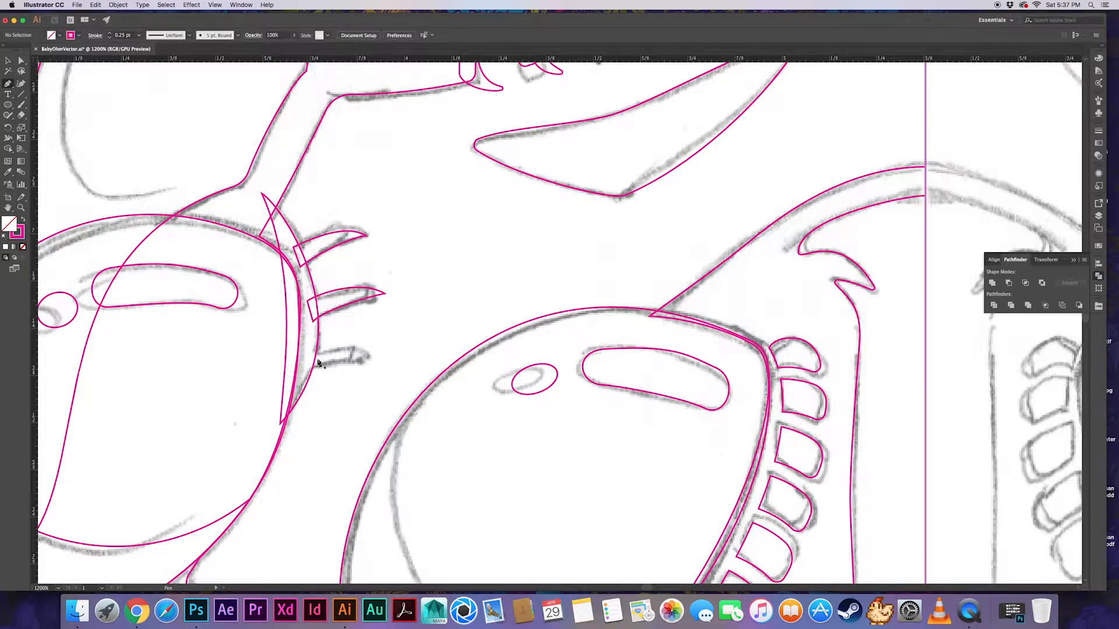
Trace the lowest spike on the upper outer eyeball's crescent rim as a closed, pointed shape
click(308, 355)
drag(374, 359, 400, 375)
click(374, 359)
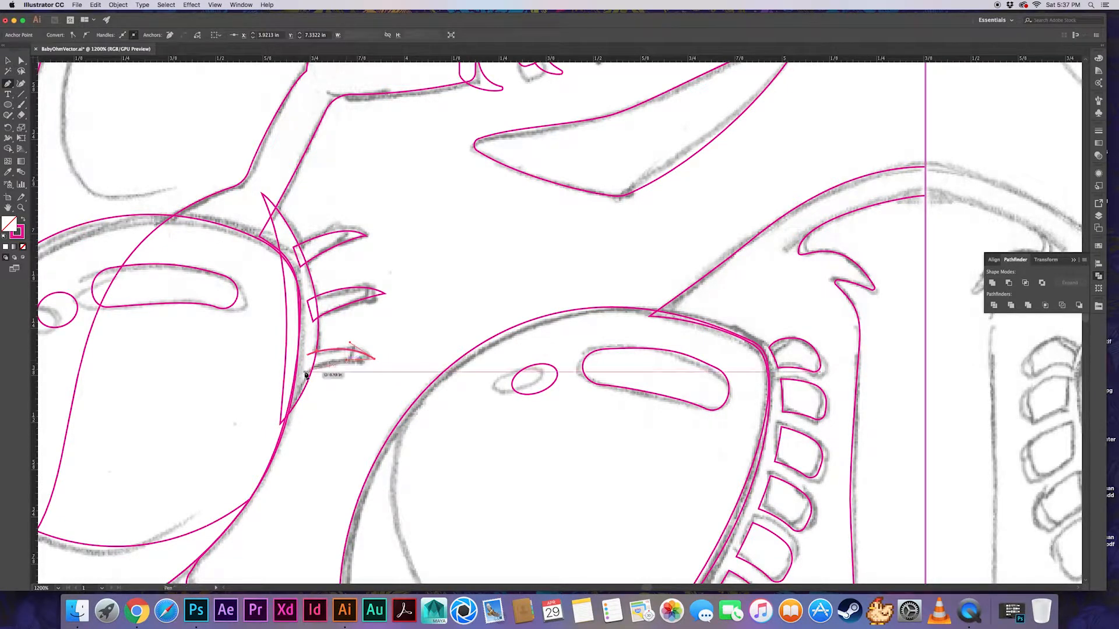
click(307, 371)
click(308, 354)
key(super+shift+a)
Round the tips of the three spikes on the upper outer eyeball's rim
key(a)
click(368, 236)
drag(356, 237, 350, 238)
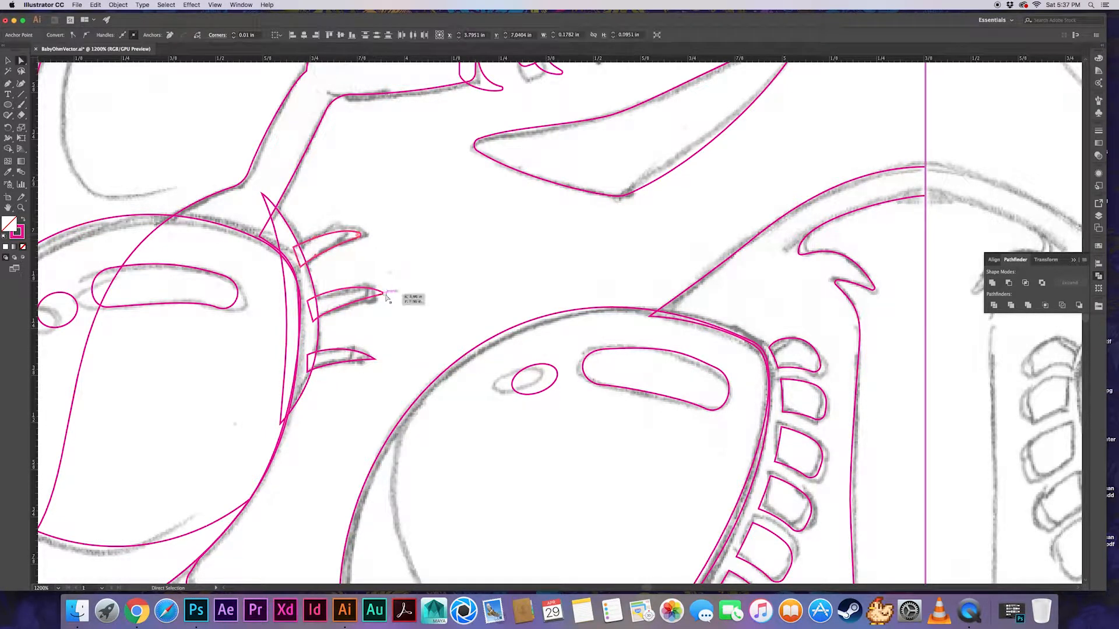
click(385, 293)
drag(375, 295, 367, 296)
click(374, 359)
drag(364, 358, 357, 357)
key(super+shift+a)
key(v)
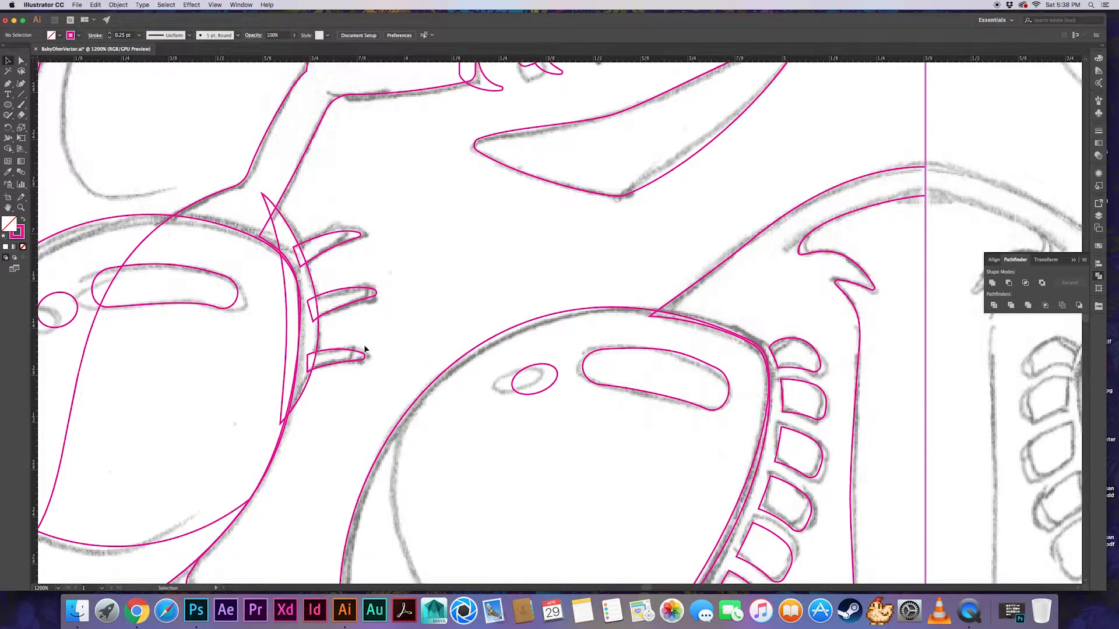
click(347, 310)
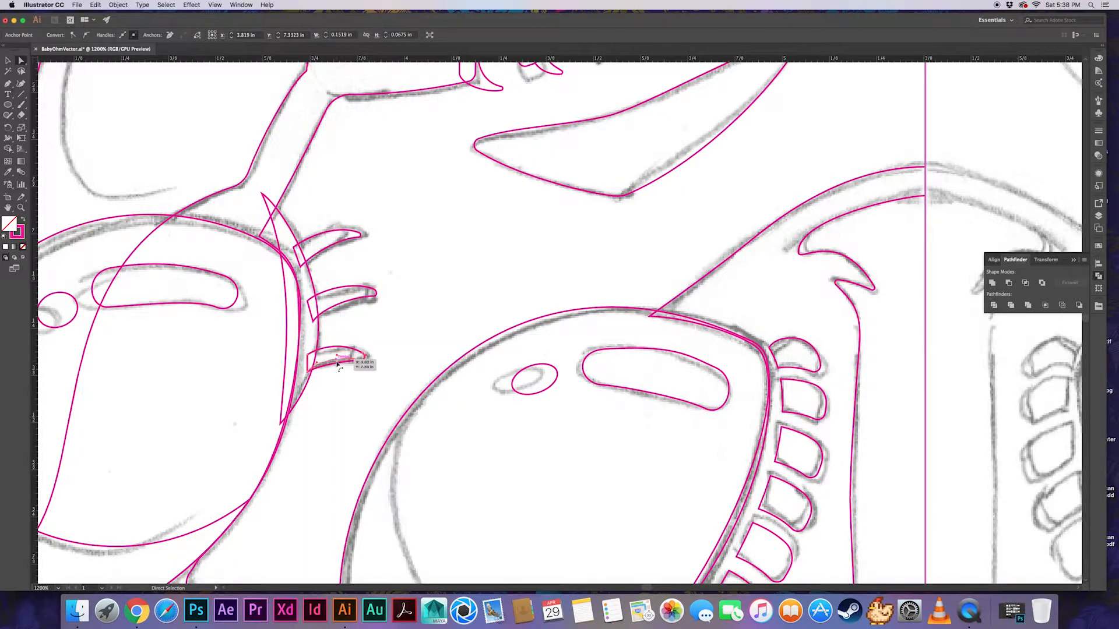
key(super+shift+a)
Unite the crescent rim and its three spikes into one shape and refine the corners where the spikes join
key(v)
click(311, 232)
click(992, 283)
key(super+shift+a)
key(a)
drag(308, 262, 366, 183)
click(358, 193)
drag(401, 261, 382, 329)
click(371, 318)
key(super+shift+a)
Look over the eyeballs on the left half for spikes and details still to trace
key(super+minus)
key(super+minus)
key(super+minus)
drag(451, 447, 472, 306)
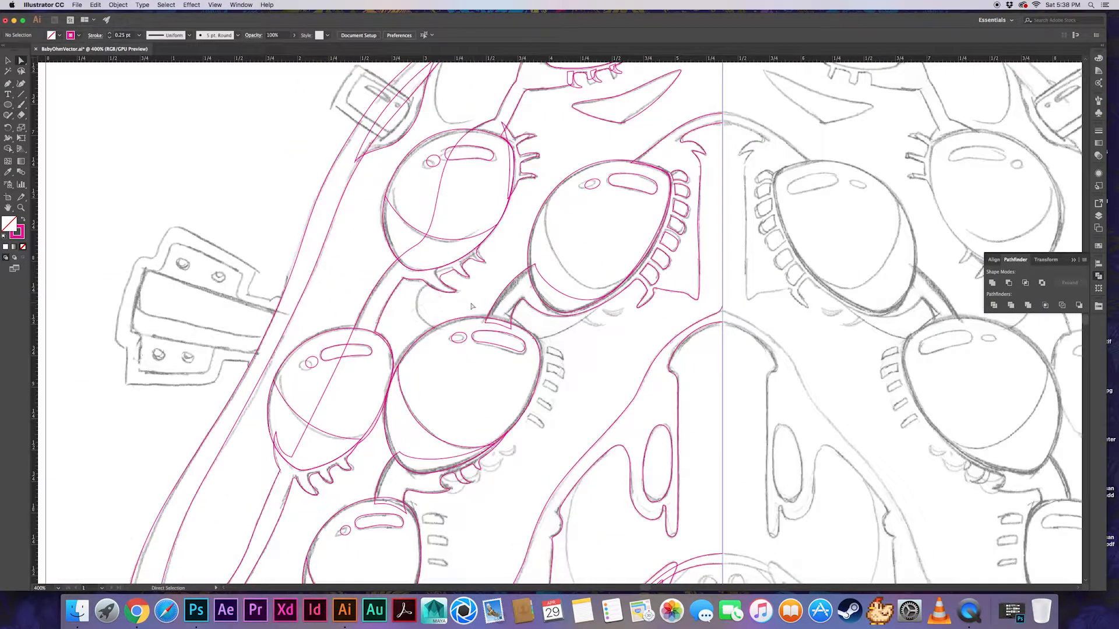
key(super+minus)
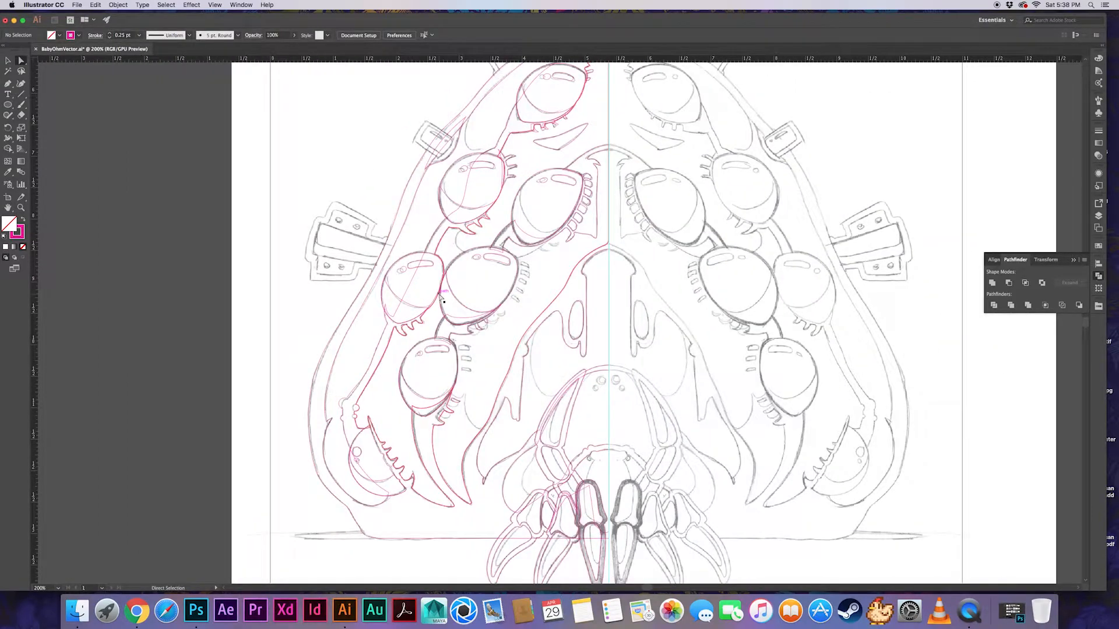
key(super+plus)
key(super+plus)
key(super+plus)
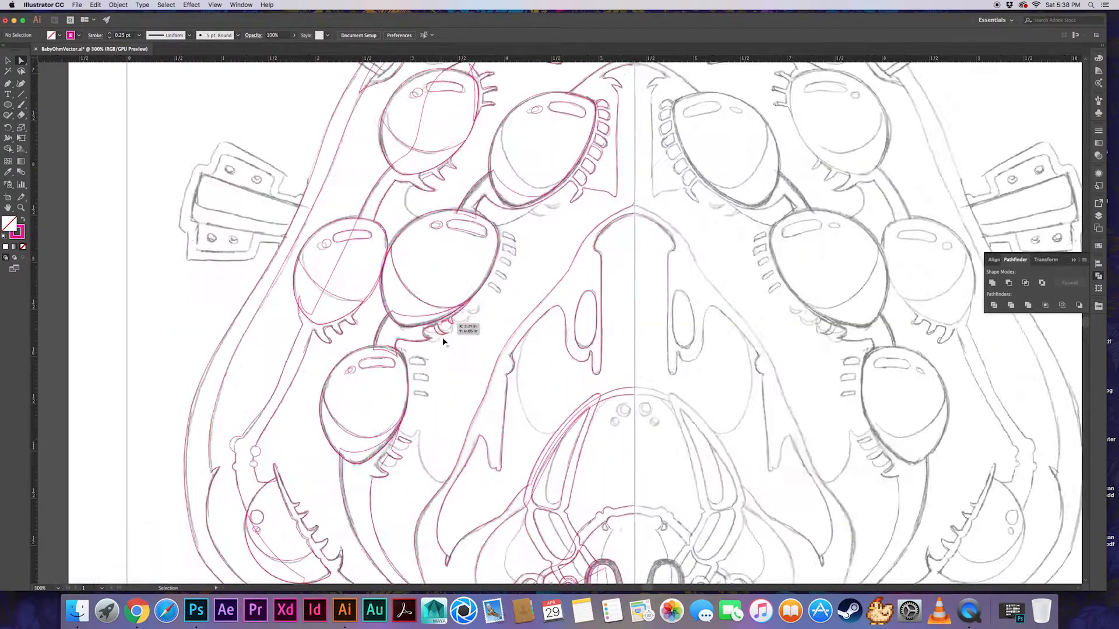
Trace the webbing behind the lowest inner eyeball's claw as a closed path with a small pointed tip beside the rim spikes
drag(293, 548, 388, 350)
drag(328, 314, 371, 381)
click(373, 341)
click(378, 342)
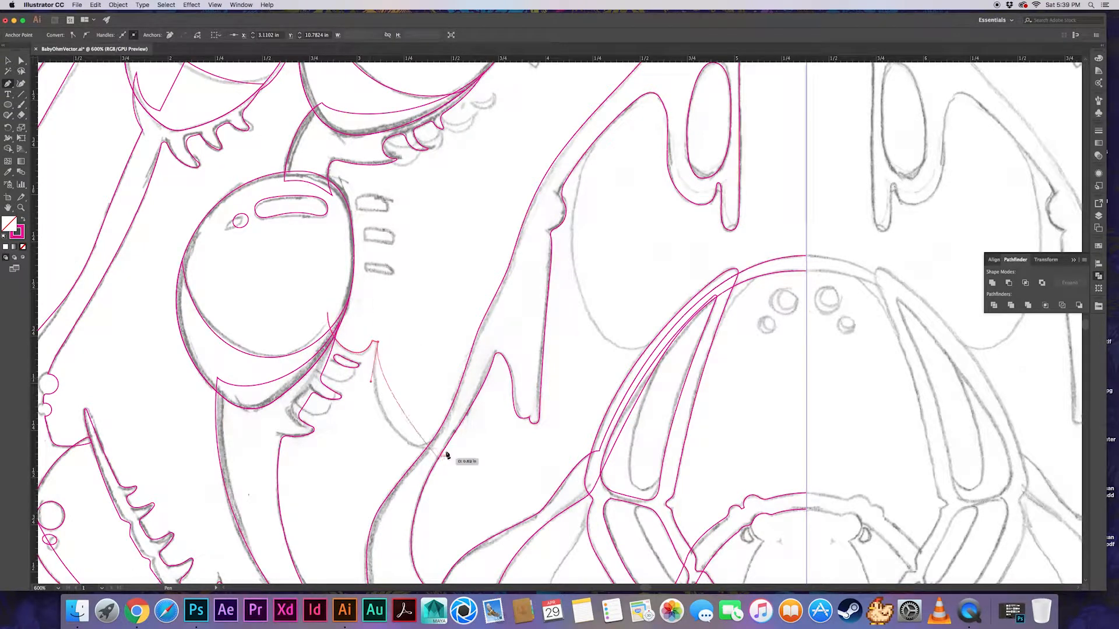
drag(446, 437, 409, 488)
drag(409, 487, 467, 334)
mouse_move(468, 528)
mouse_down()
mouse_move(510, 609)
mouse_move(423, 419)
mouse_move(452, 424)
mouse_move(408, 419)
mouse_up()
drag(361, 349, 343, 320)
drag(342, 310, 371, 399)
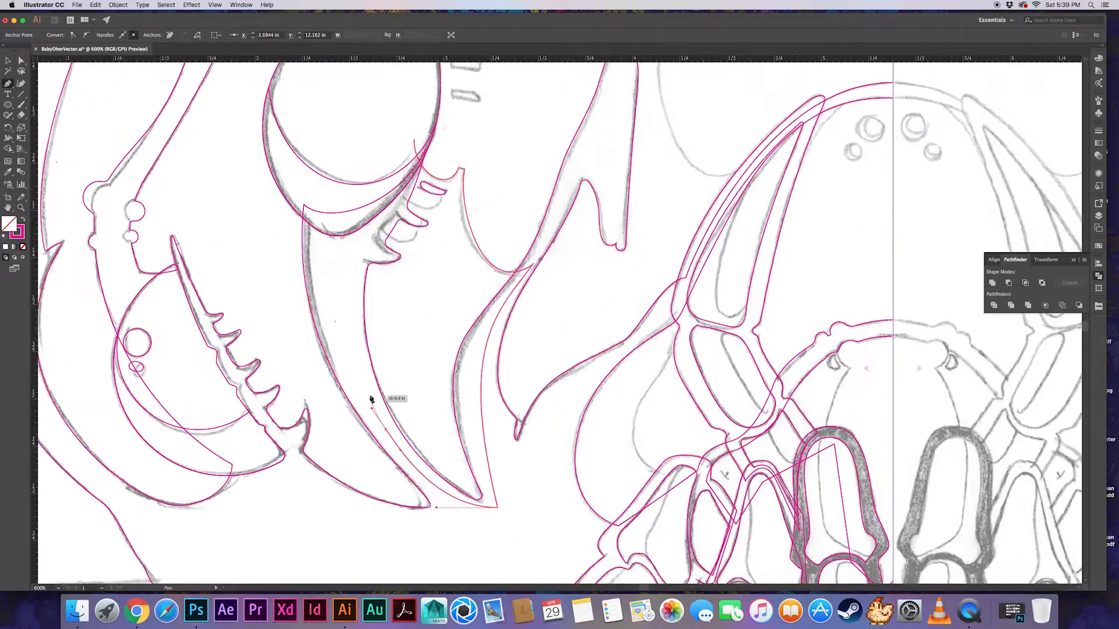
drag(338, 274, 338, 222)
key(super+z)
scroll(527, 65, up, 2)
click(413, 187)
Round the webbing's small tip beside the lowest eyeball's spikes and fit the curve below it to the sketch
key(a)
click(487, 205)
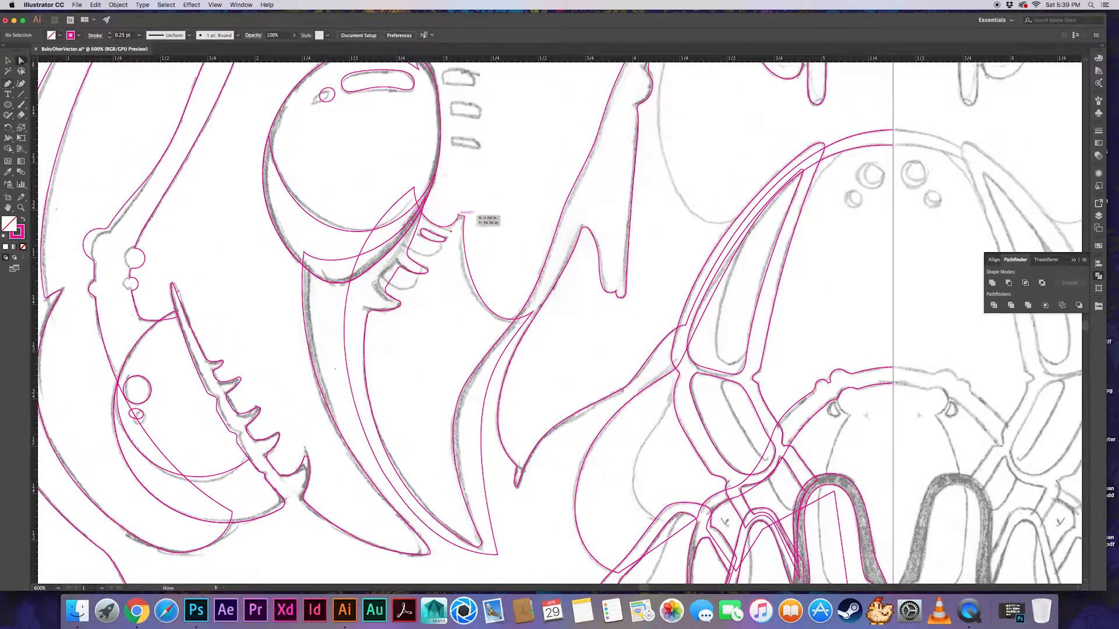
click(463, 216)
drag(461, 219, 463, 225)
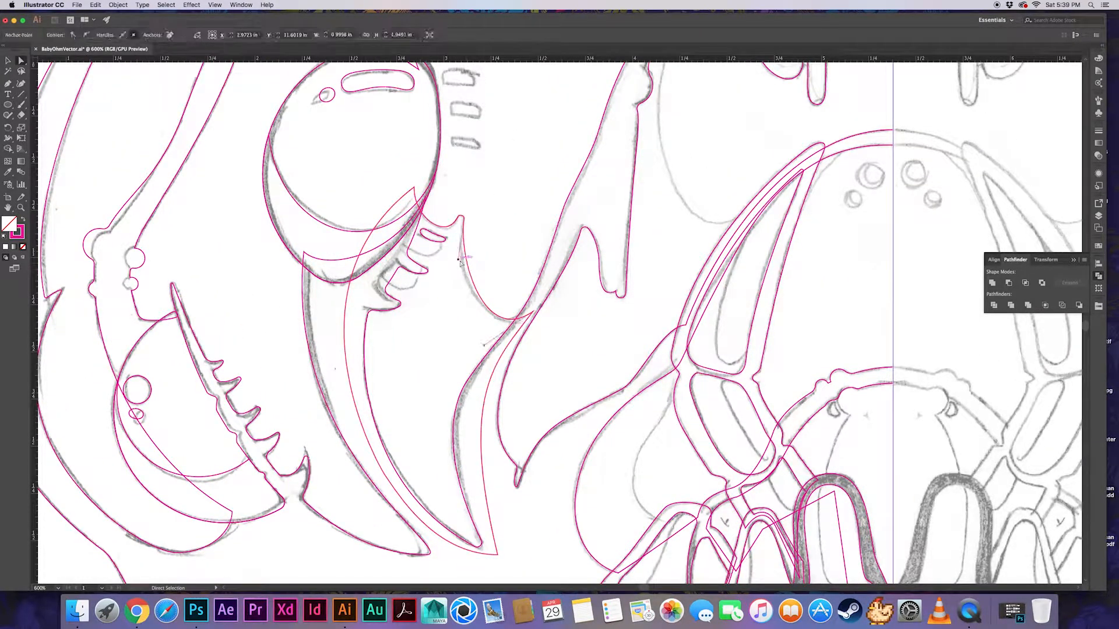
click(492, 228)
click(535, 315)
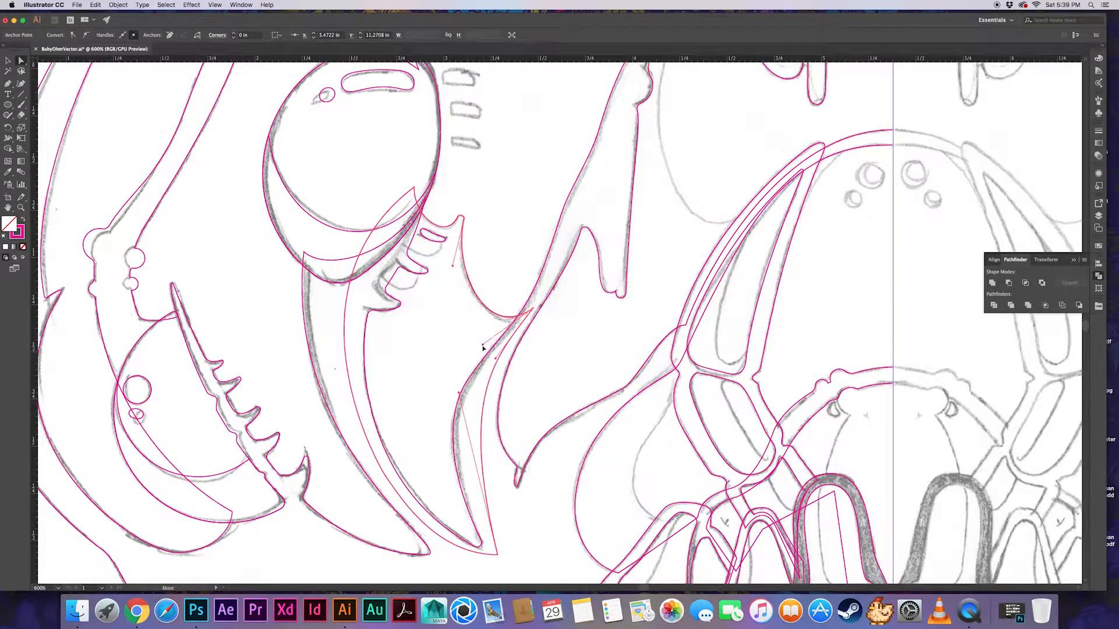
click(494, 257)
Trace the upper lobe between the lowest inner eyeball's rim spikes as a closed shape and round its outer corner
scroll(489, 262, up, 5)
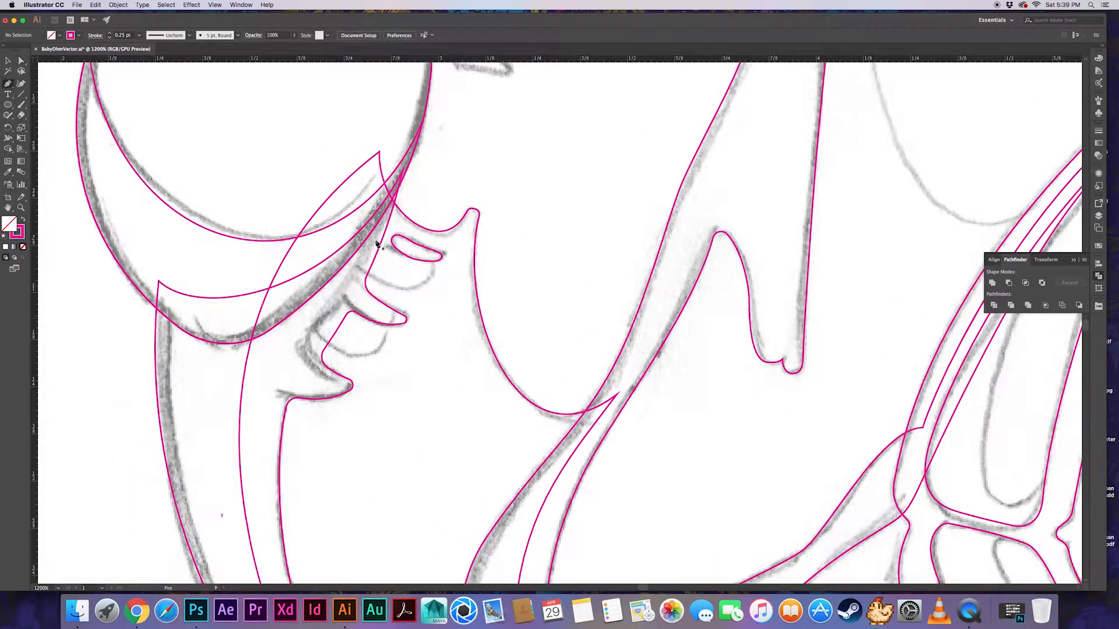
drag(378, 236, 433, 280)
drag(360, 269, 319, 224)
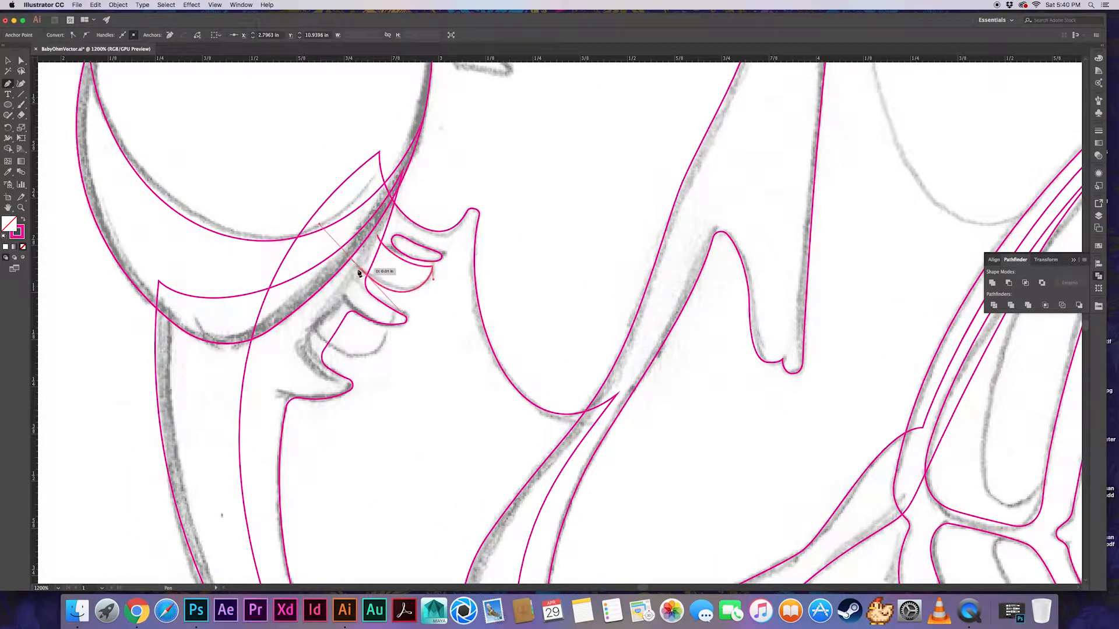
click(378, 236)
key(super+shift+a)
key(a)
click(432, 267)
drag(429, 270, 470, 284)
Trace the lower lobe between the lowest inner eyeball's rim spikes as a closed shape with a rounded outer corner
click(447, 284)
scroll(446, 284, down, 2)
scroll(447, 284, left, 2)
click(446, 283)
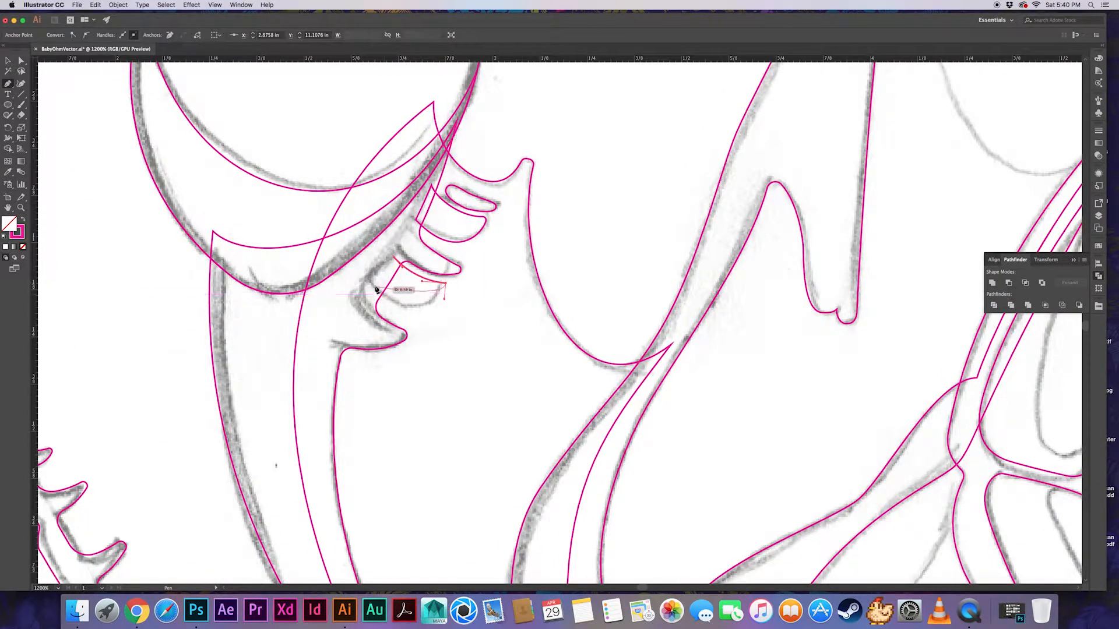
click(395, 258)
key(super+shift+a)
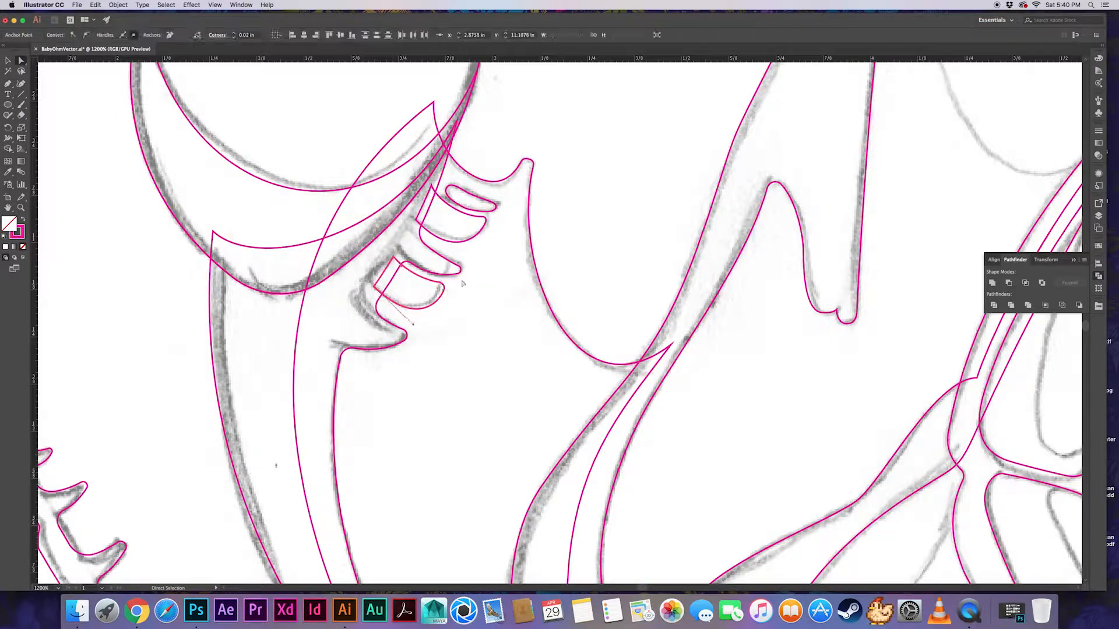
key(a)
scroll(448, 308, up, 1)
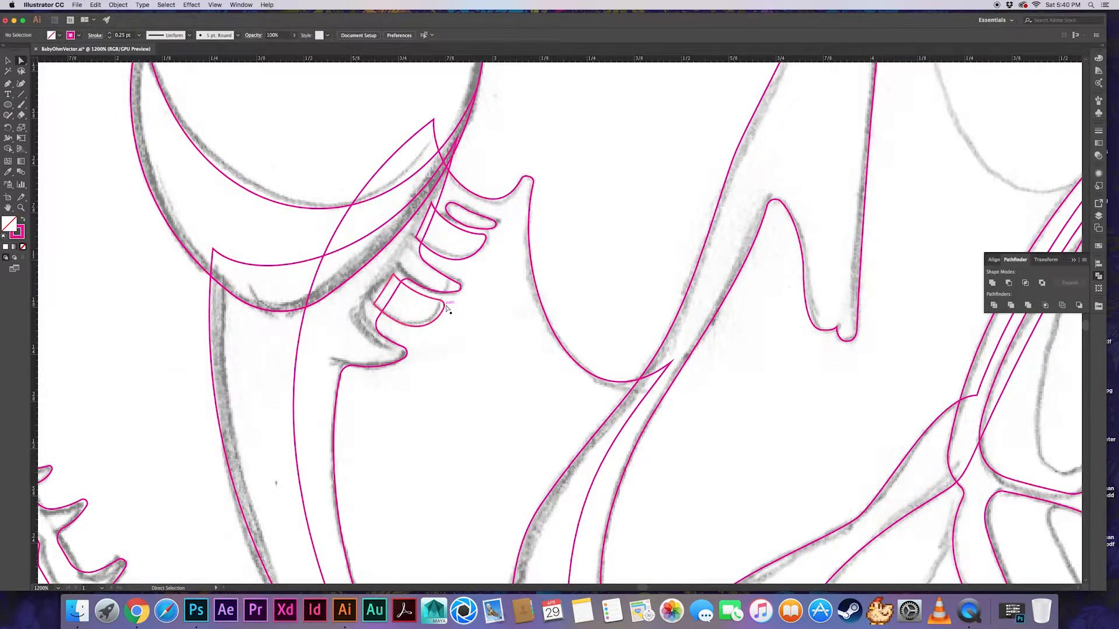
scroll(448, 309, up, 10)
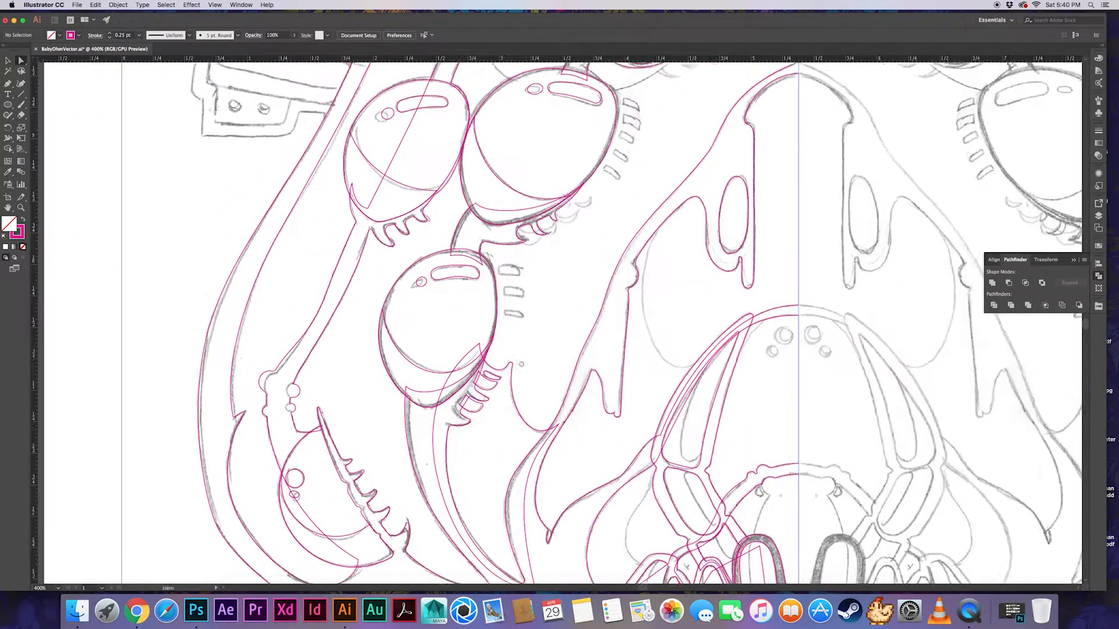
Trace the topmost dash marking beside the lowest inner eyeball as a closed shape and round its corners
key(p)
drag(449, 262, 489, 257)
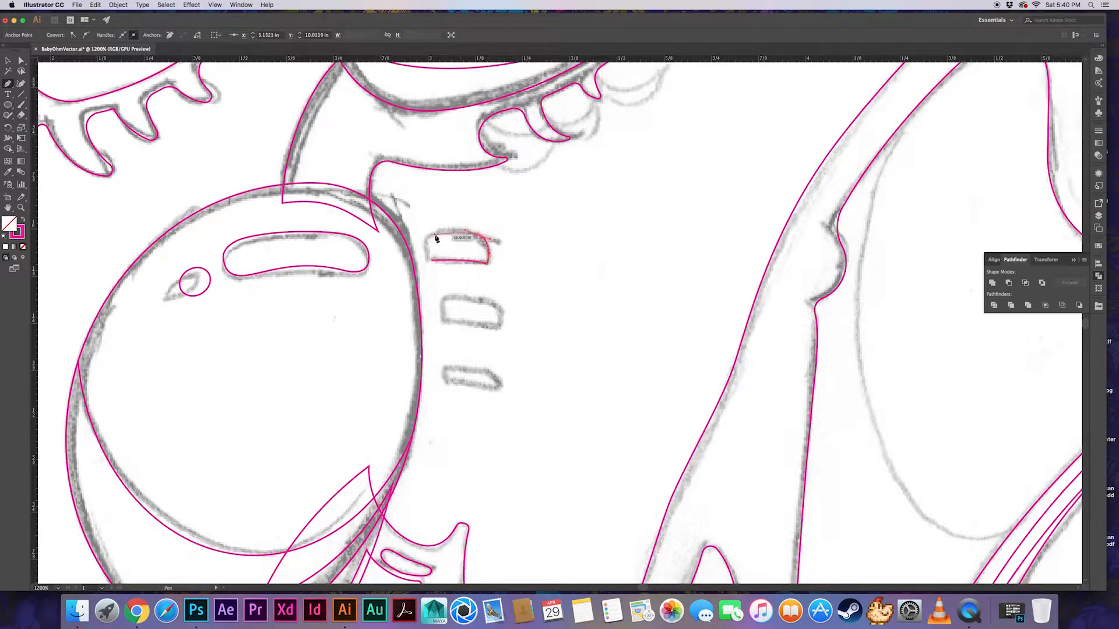
drag(434, 272, 482, 257)
super+click(434, 279)
key(a)
drag(483, 257, 439, 254)
click(454, 286)
mouse_move(460, 302)
mouse_down()
mouse_move(464, 268)
mouse_move(448, 282)
mouse_up()
Duplicate the dash marking onto the two sketched marks below it, rotating and resizing the copies to fit
key(super+equal)
key(v)
alt+drag(443, 222, 459, 305)
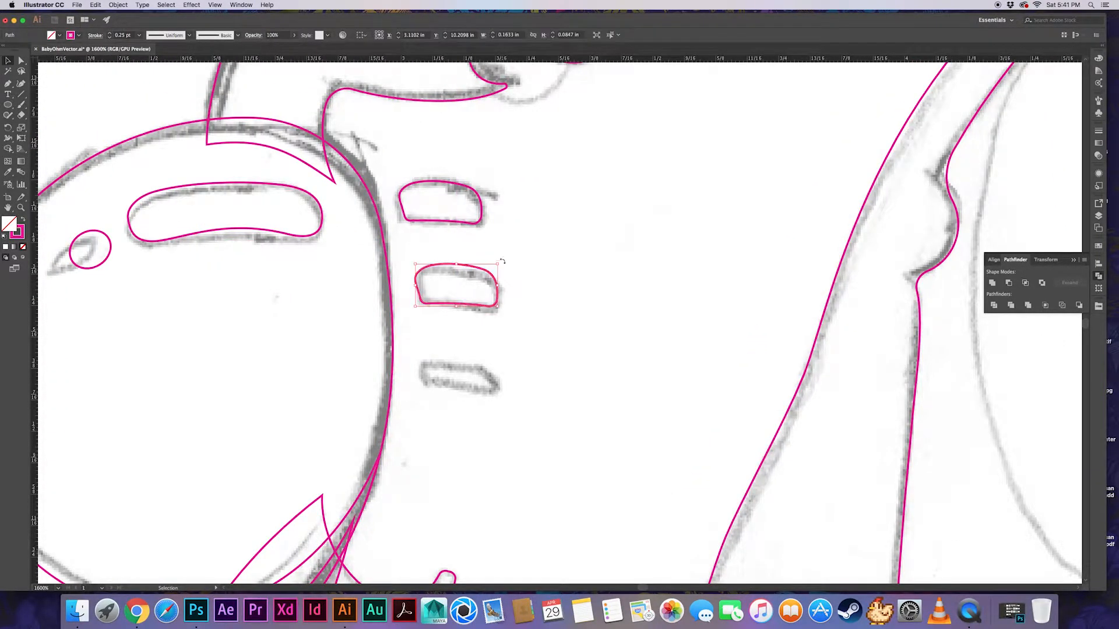
mouse_move(501, 261)
mouse_down()
mouse_move(490, 298)
mouse_move(467, 273)
mouse_move(466, 396)
mouse_up()
click(494, 271)
click(495, 294)
click(525, 282)
click(497, 268)
mouse_move(505, 365)
mouse_down()
mouse_move(511, 372)
mouse_move(468, 320)
mouse_up()
mouse_move(455, 335)
mouse_down()
mouse_move(429, 358)
mouse_move(467, 355)
mouse_move(418, 359)
mouse_up()
click(414, 351)
click(468, 324)
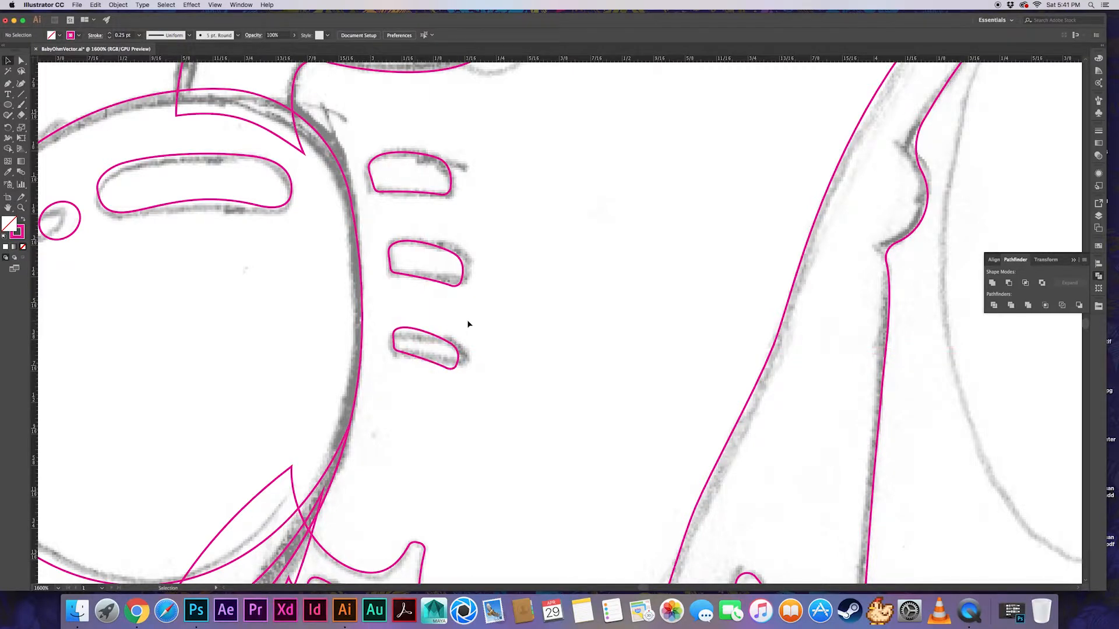
Trace the crescent behind the lowest rim spike of the middle inner eyeball as a closed shape and round its tip
key(super+minus)
key(super+minus)
key(super+minus)
key(super+minus)
drag(574, 278, 517, 334)
key(super+equal)
key(super+equal)
key(super+equal)
key(p)
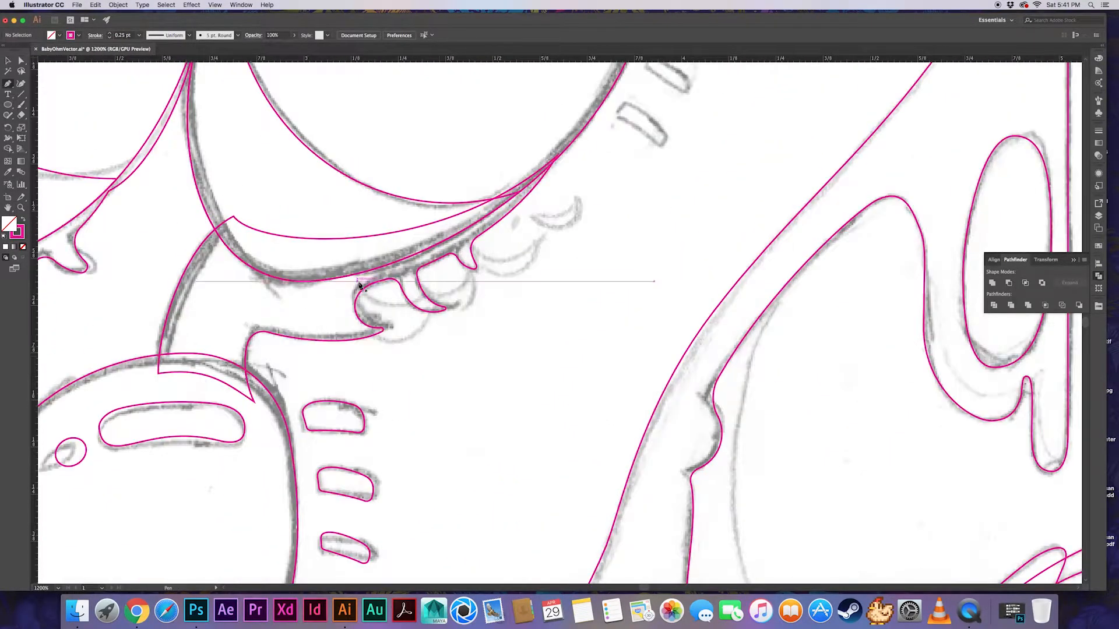
drag(357, 281, 347, 301)
drag(421, 319, 469, 301)
drag(343, 333, 305, 304)
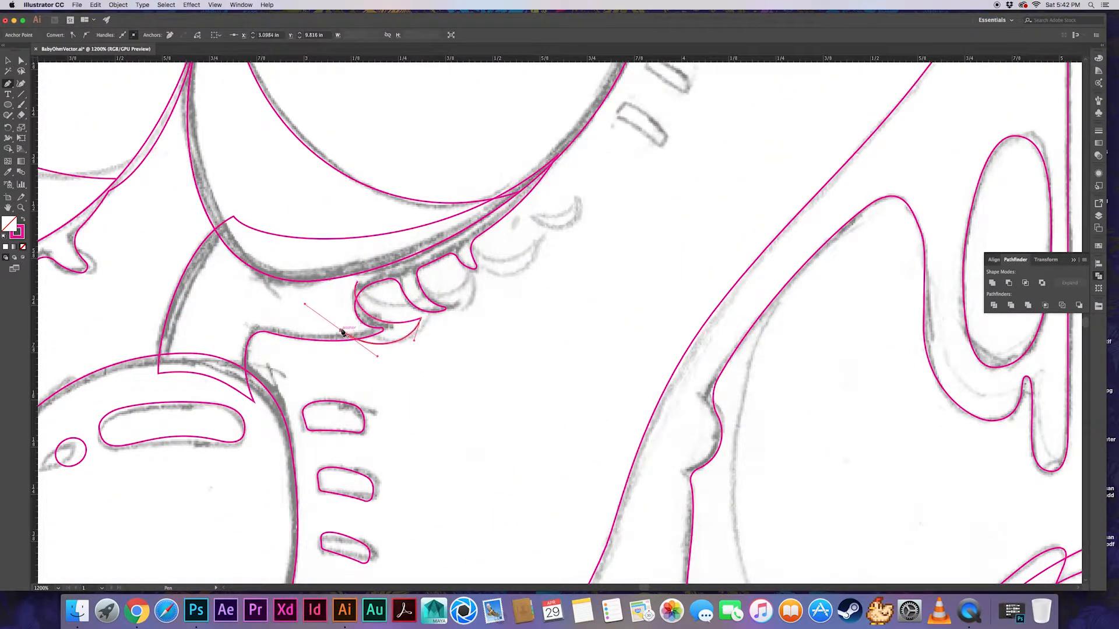
super+click(315, 305)
super+click(421, 318)
drag(413, 323, 408, 326)
super+click(437, 326)
Trace the crescent behind the second rim spike of the middle inner eyeball as a closed shape
drag(426, 301, 413, 327)
drag(467, 315, 437, 333)
click(404, 310)
super+click(479, 325)
Trace the crescent beside the third rim spike of the middle inner eyeball, then round its tip and adjust its curve
scroll(467, 324, up, 2)
drag(526, 310, 479, 335)
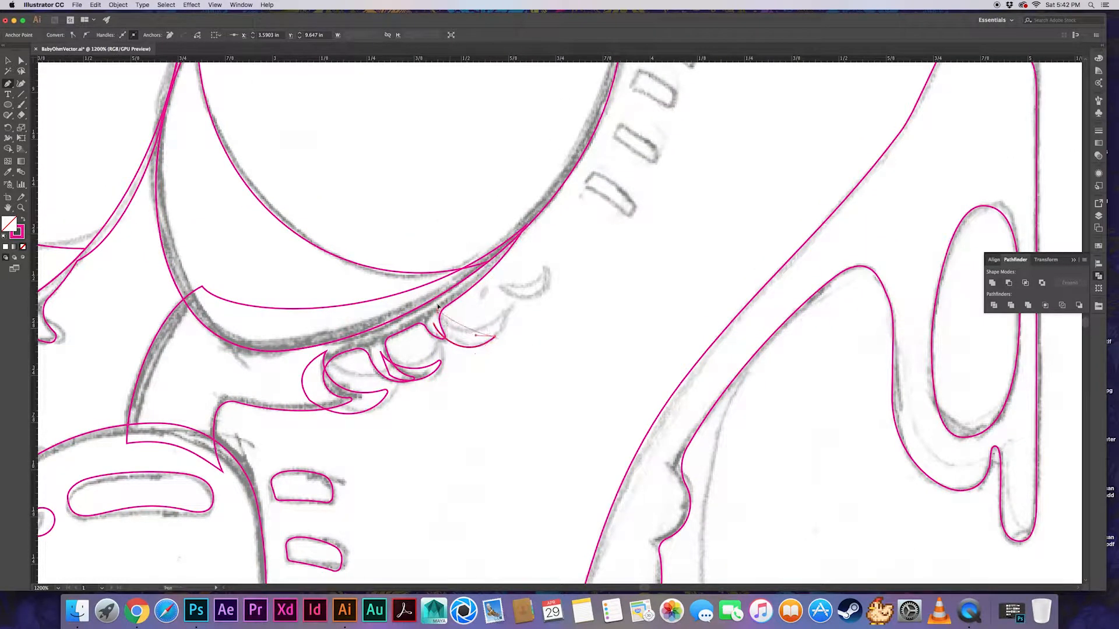
key(a)
click(496, 337)
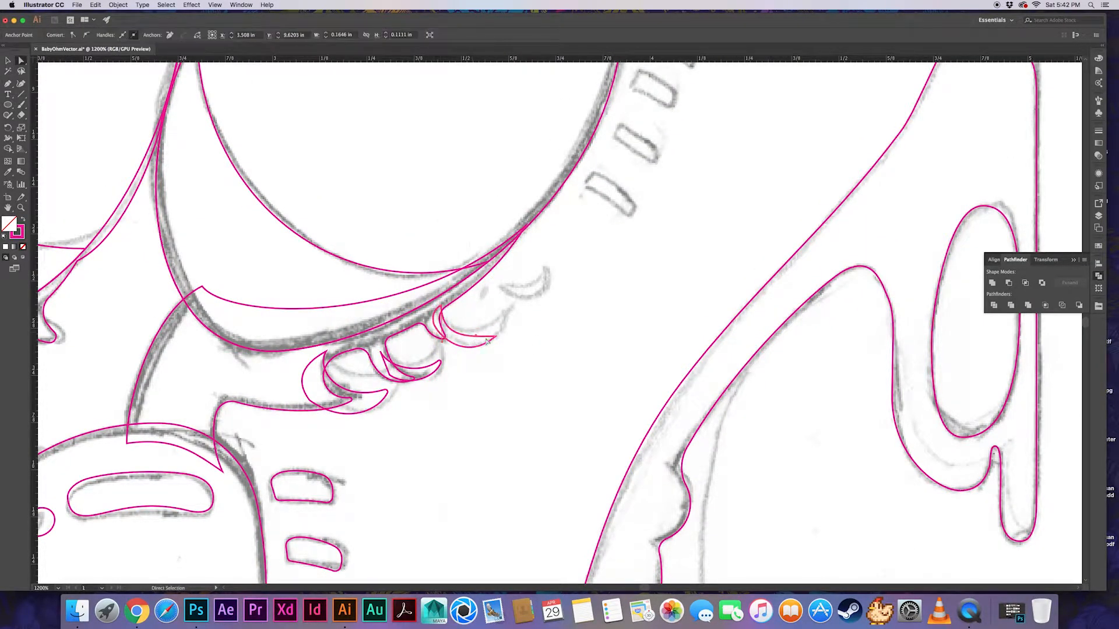
drag(479, 335, 469, 343)
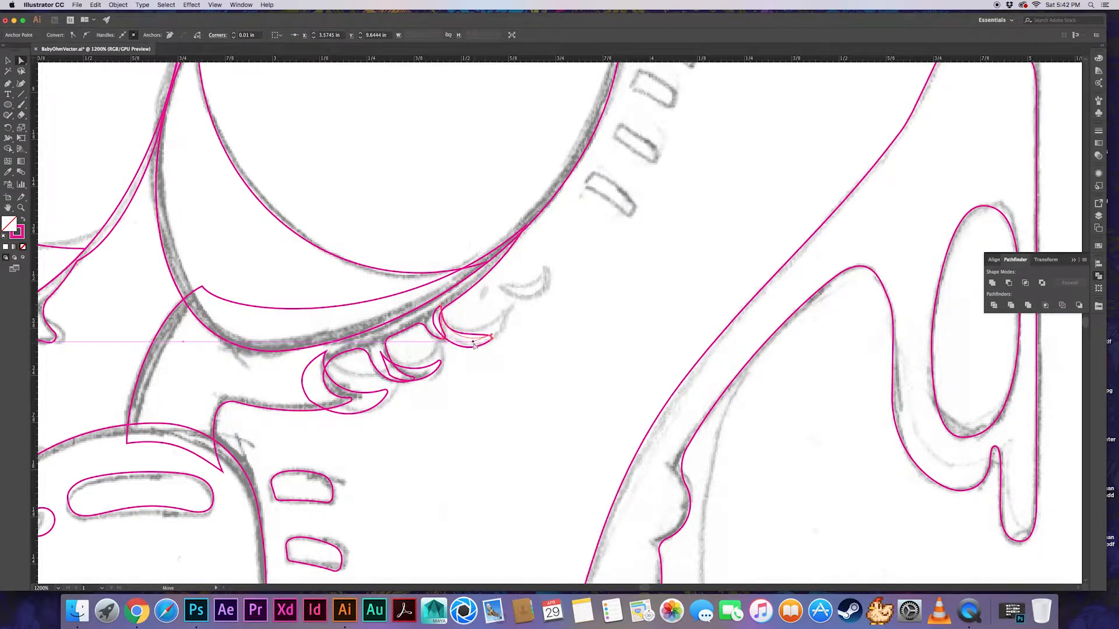
drag(441, 306, 452, 338)
click(463, 368)
Trace the last, detached crescent beyond the middle inner eyeball's spikes as a closed shape and round its corners
scroll(463, 368, up, 2)
scroll(463, 368, right, 2)
mouse_move(487, 315)
mouse_down()
mouse_move(493, 296)
mouse_move(494, 331)
mouse_up()
super+click(466, 306)
drag(419, 299, 490, 343)
click(466, 317)
click(500, 330)
click(484, 336)
click(463, 361)
Draw a circle about 1.17 in wide and align its edge with the topmost dash mark beside the middle inner eyeball
scroll(463, 361, up, 4)
scroll(463, 360, right, 4)
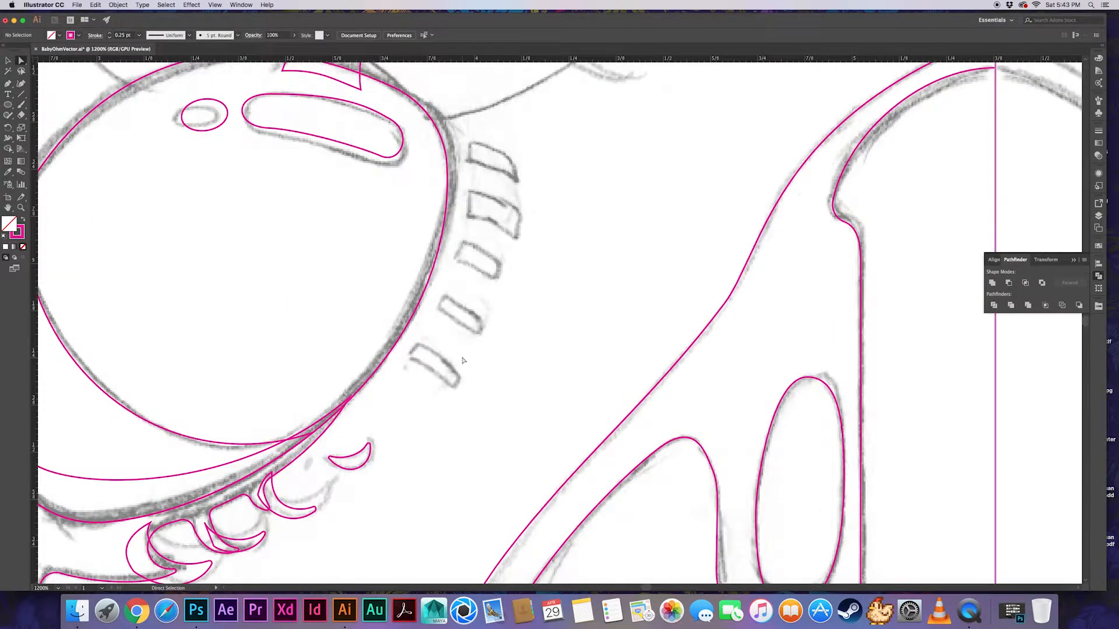
click(9, 104)
key(super+minus)
key(super+minus)
scroll(446, 230, down, 2)
scroll(446, 231, right, 2)
drag(450, 220, 557, 151)
key(v)
drag(535, 156, 505, 213)
Duplicate the circle into overlapping pairs whose edges follow the sides of the five dash marks beside the middle inner eyeball
alt+drag(498, 200, 434, 296)
shift+click(494, 196)
click(523, 177)
click(484, 213)
shift+click(479, 221)
click(461, 255)
shift+click(466, 247)
click(445, 296)
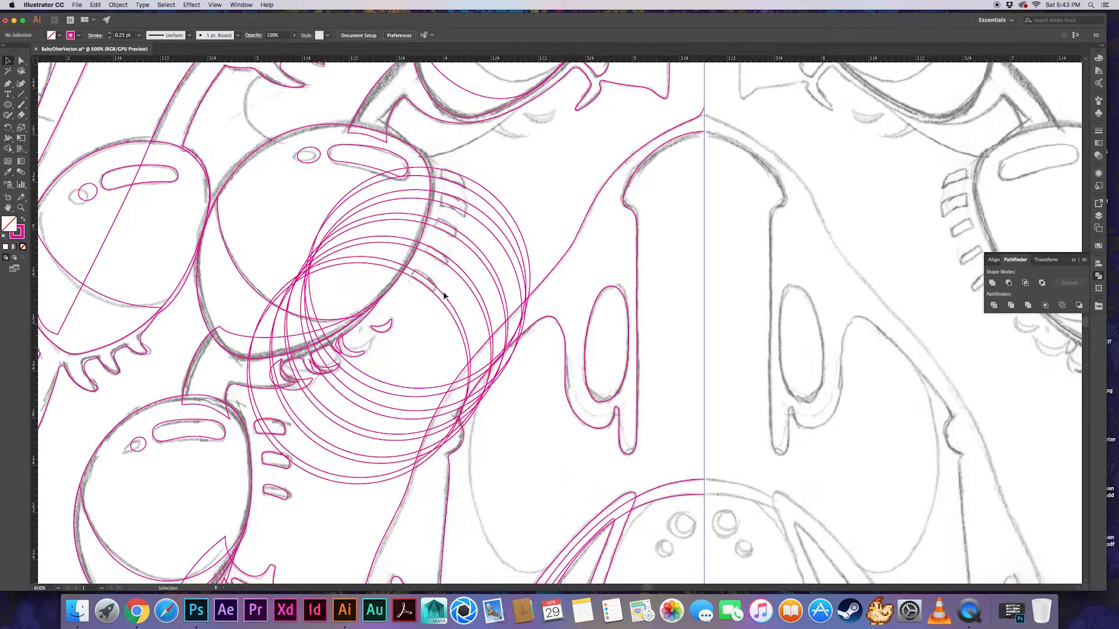
Offset the middle inner eyeball's outline outward by 0.05 in with Miter joins
click(402, 288)
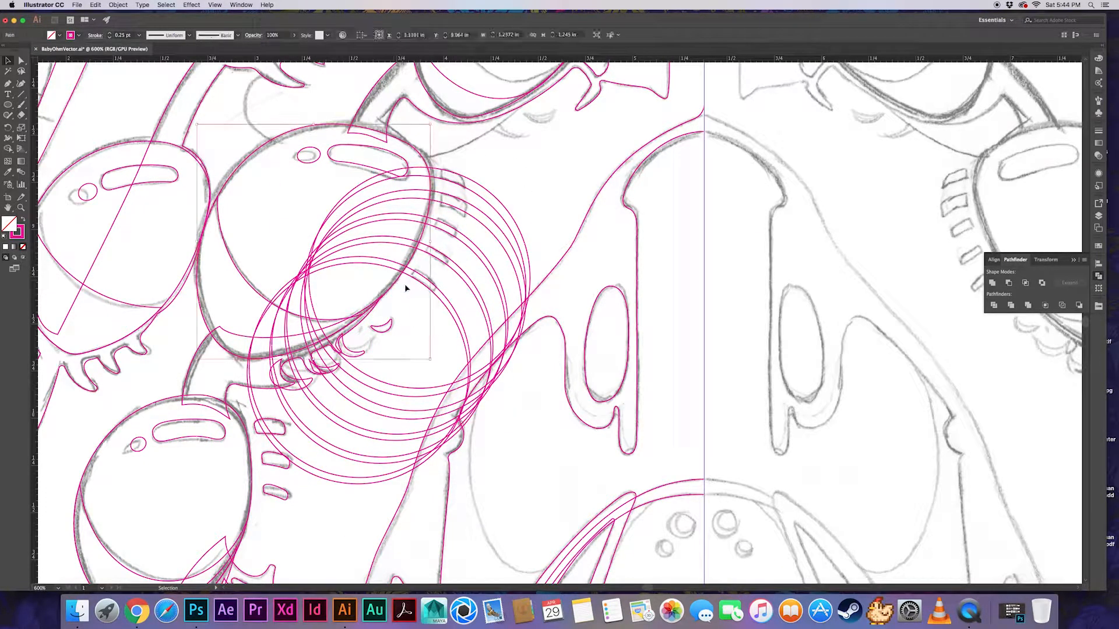
click(118, 5)
mouse_move(146, 183)
click(236, 213)
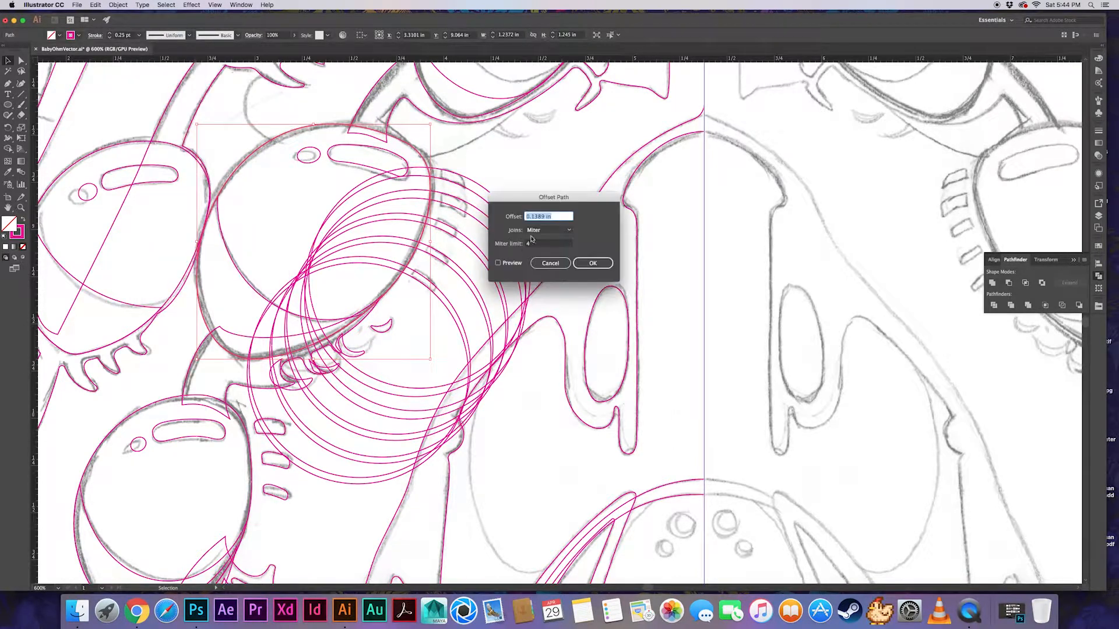
key(Tab)
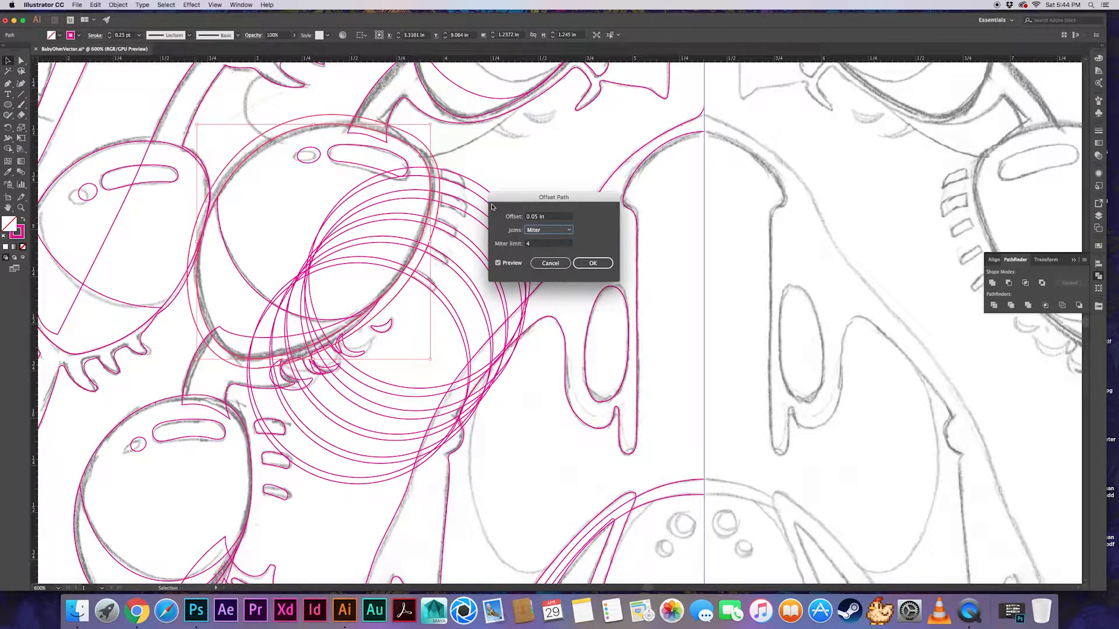
click(593, 263)
Offset the enlarged eyeball outline outward by a further 0.125 in with Miter joins
click(117, 5)
mouse_move(145, 182)
click(227, 213)
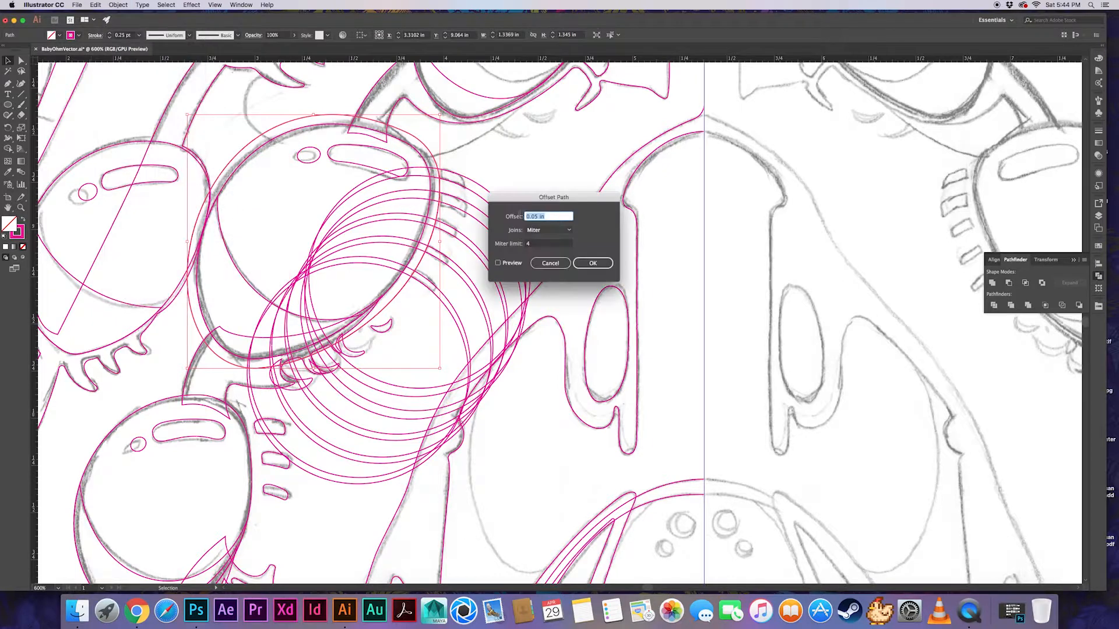
text(0.75)
key(Tab)
text(0.075)
key(Tab)
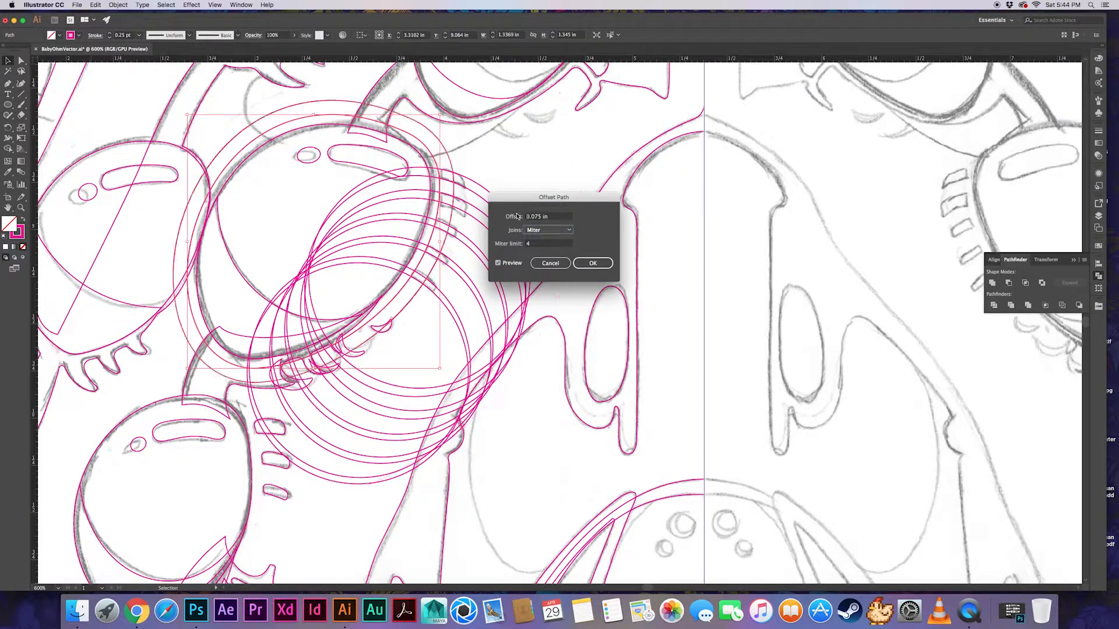
drag(556, 217, 507, 217)
text(0.09)
key(Tab)
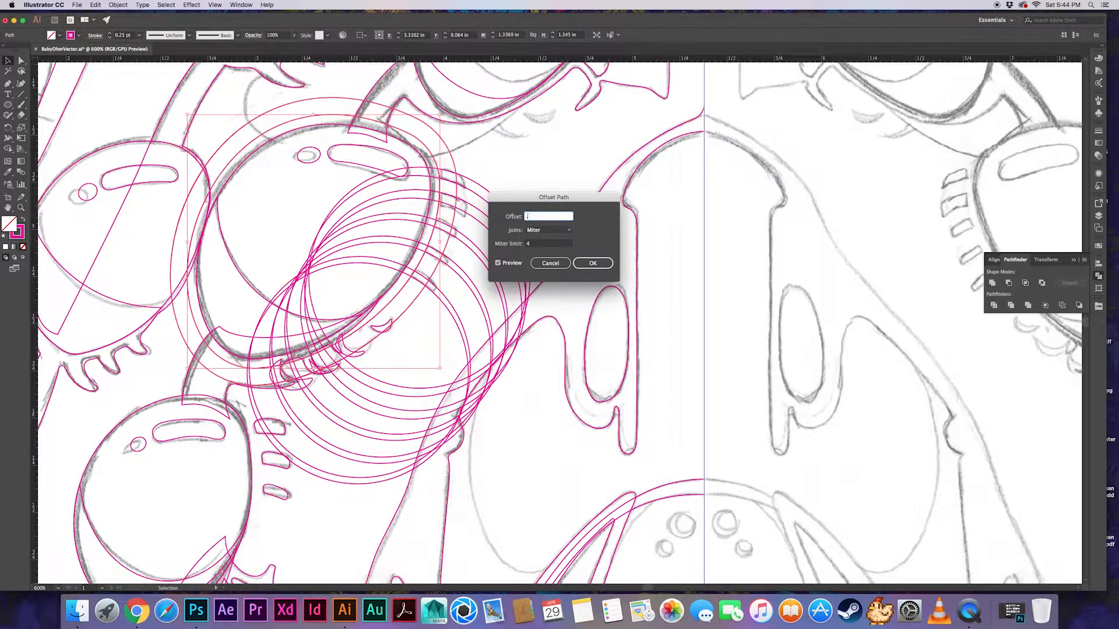
text(0.125)
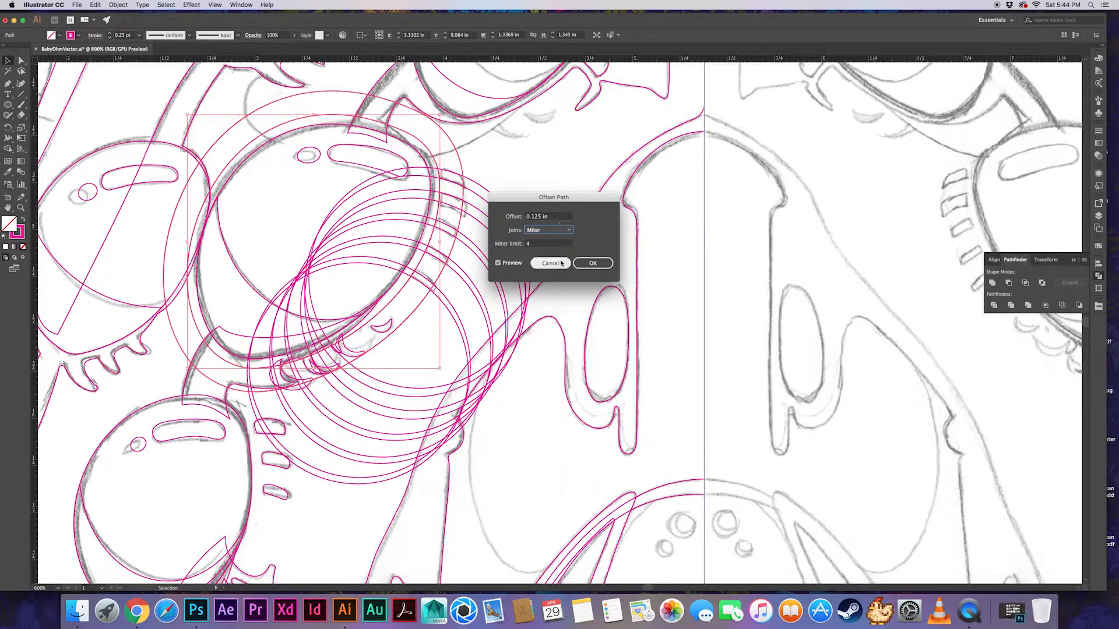
key(Return)
Cut the inner area out of the two offset outlines with Shape Builder to leave a ring, undoing the stray move
key(shift+m)
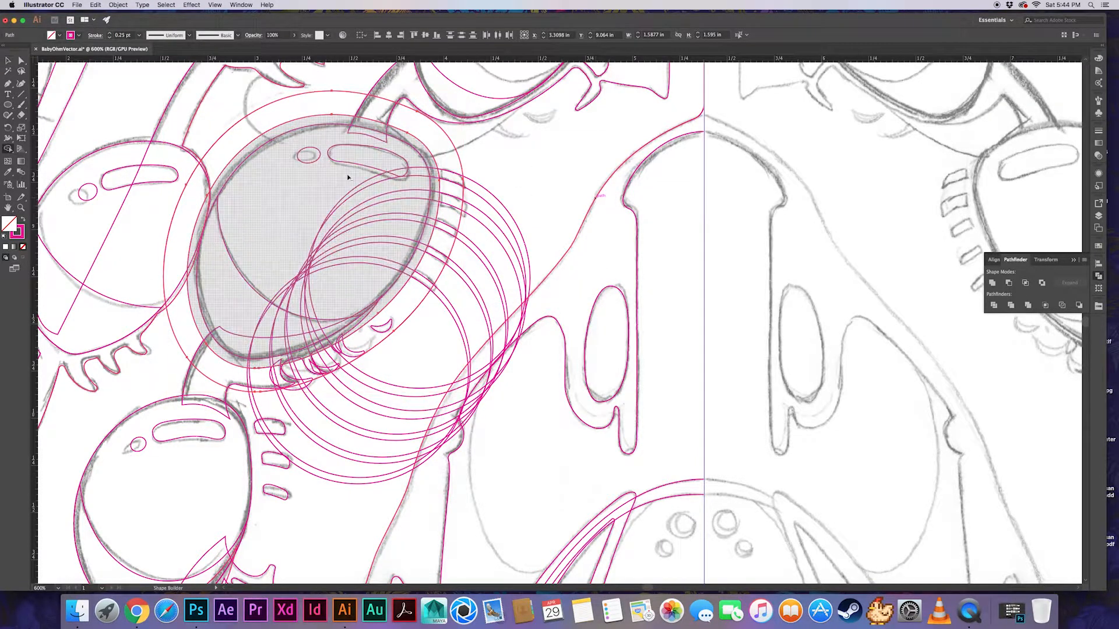
key(v)
drag(458, 152, 508, 163)
key(super+z)
Remove the overlap within each of the upper three circle pairs with Shape Builder to leave thin bands
click(488, 172)
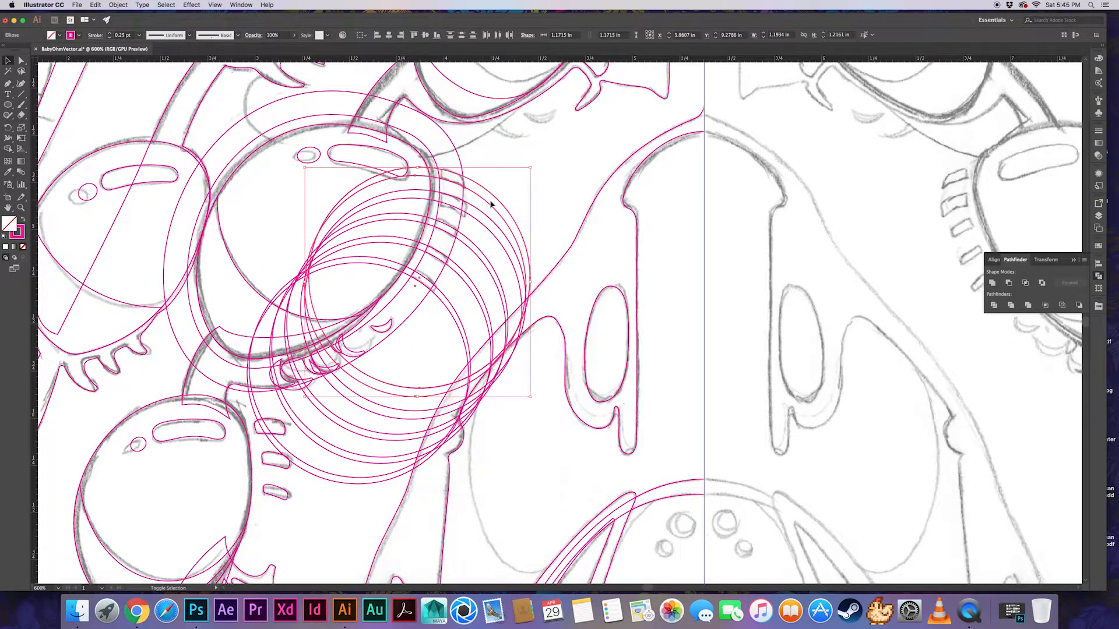
click(487, 215)
key(shift+m)
key(v)
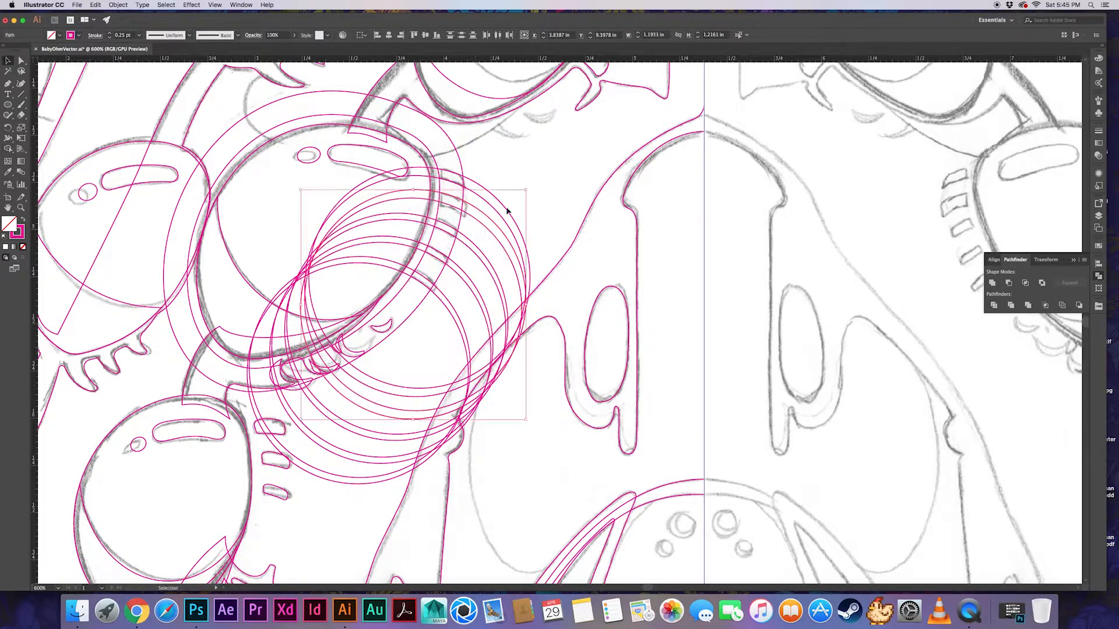
click(476, 245)
shift+click(470, 249)
key(shift+m)
alt+click(470, 261)
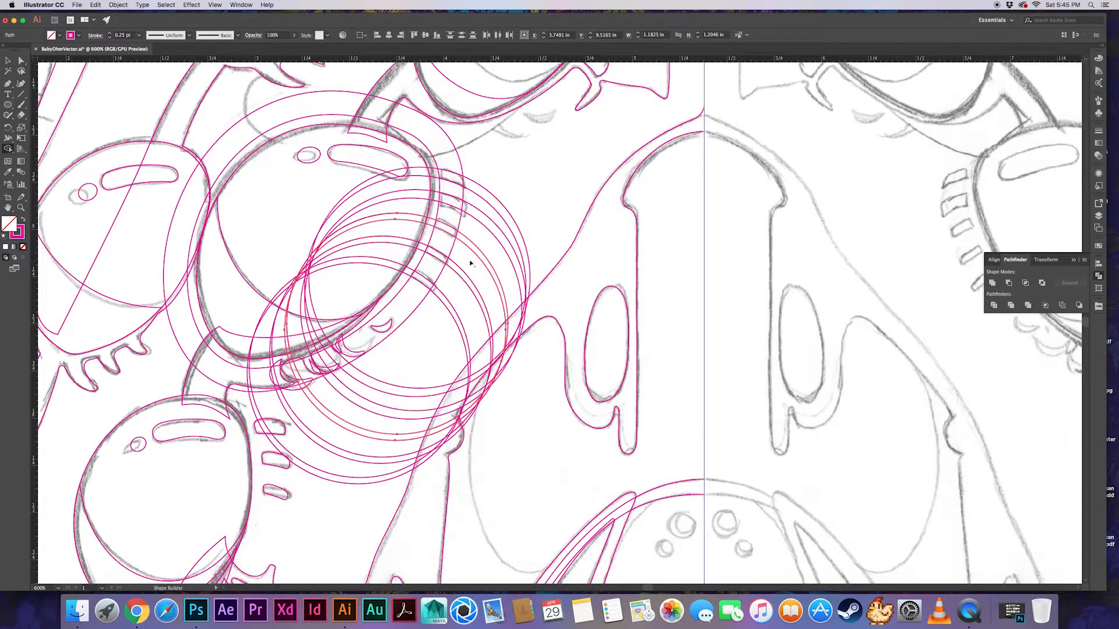
Remove the overlap within each of the two lowest circle pairs with Shape Builder to leave thin bands
key(v)
click(464, 272)
shift+click(458, 274)
key(shift+m)
alt+click(464, 292)
key(v)
click(456, 319)
drag(455, 316, 449, 319)
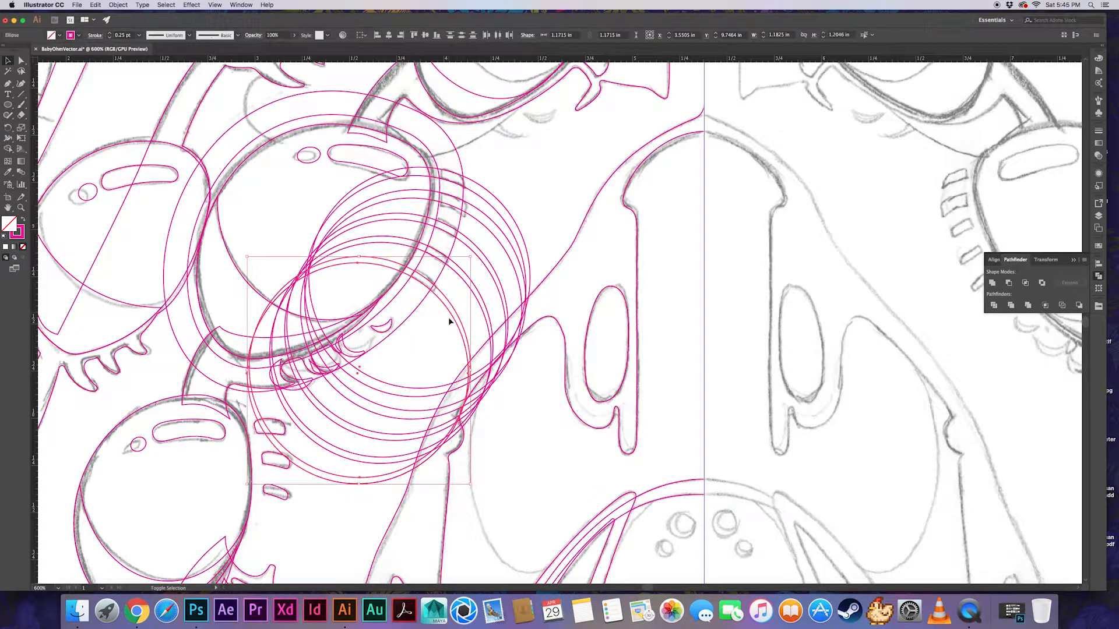
key(shift+m)
alt+click(433, 336)
Select the thin circle bands with the ring around the large eyeball and remove the surplus ring and inner band areas with Shape Builder
key(v)
click(521, 177)
drag(521, 177, 434, 293)
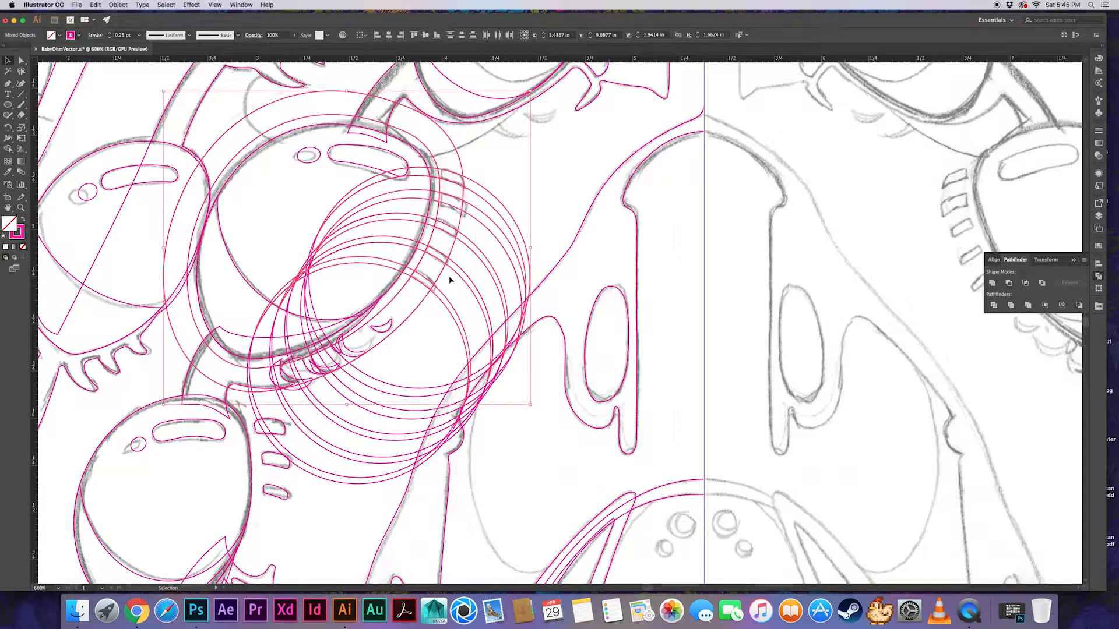
key(shift+m)
alt+click(450, 163)
alt+click(426, 173)
alt+click(421, 196)
alt+click(418, 220)
alt+click(409, 244)
alt+click(389, 268)
alt+click(447, 298)
alt+click(465, 280)
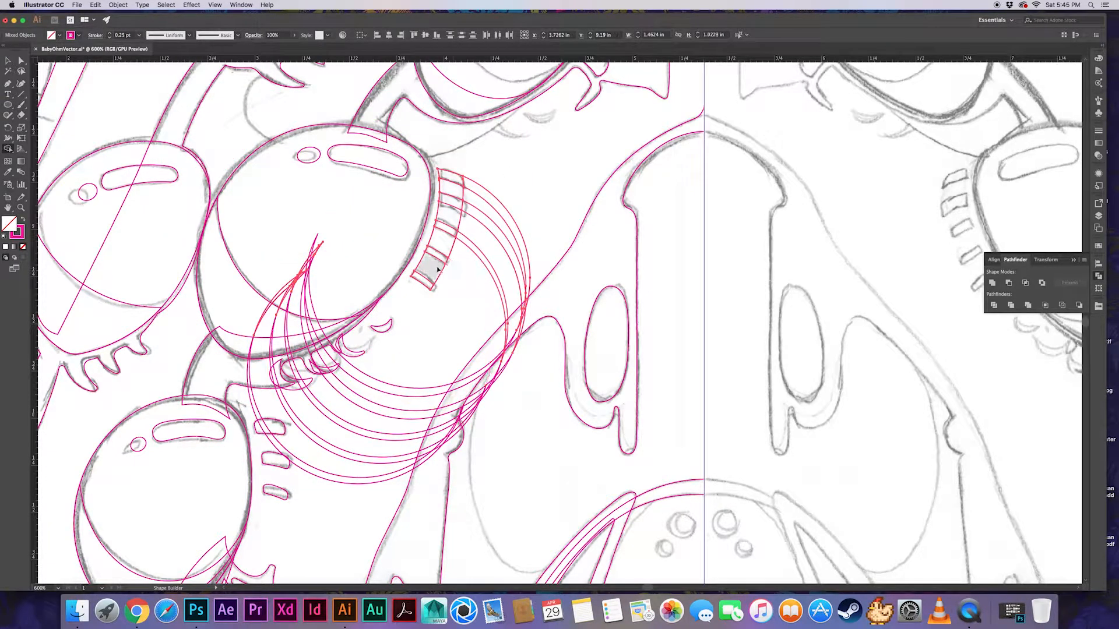
Remove the gaps between the bands and their outer arcs with Shape Builder to leave five separate dashes beside the eyeball
alt+click(438, 270)
alt+click(473, 245)
alt+click(479, 215)
alt+click(479, 188)
alt+click(448, 216)
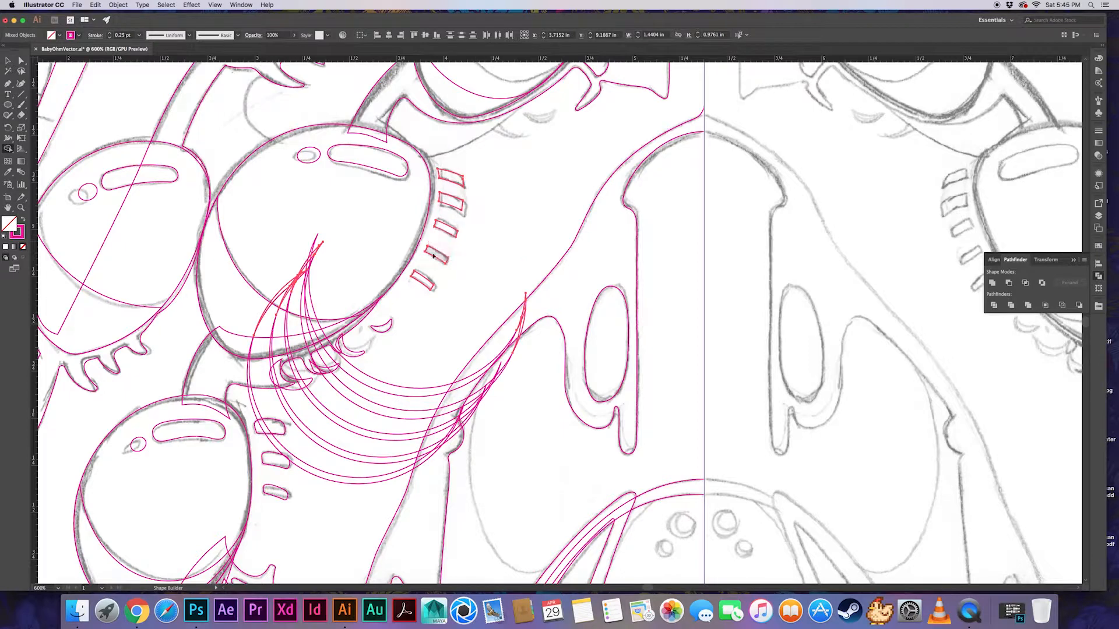
Delete the leftover circle arcs below the large eyeball, keeping the five dashes
key(v)
drag(443, 374, 369, 488)
key(super+alt+3)
click(366, 494)
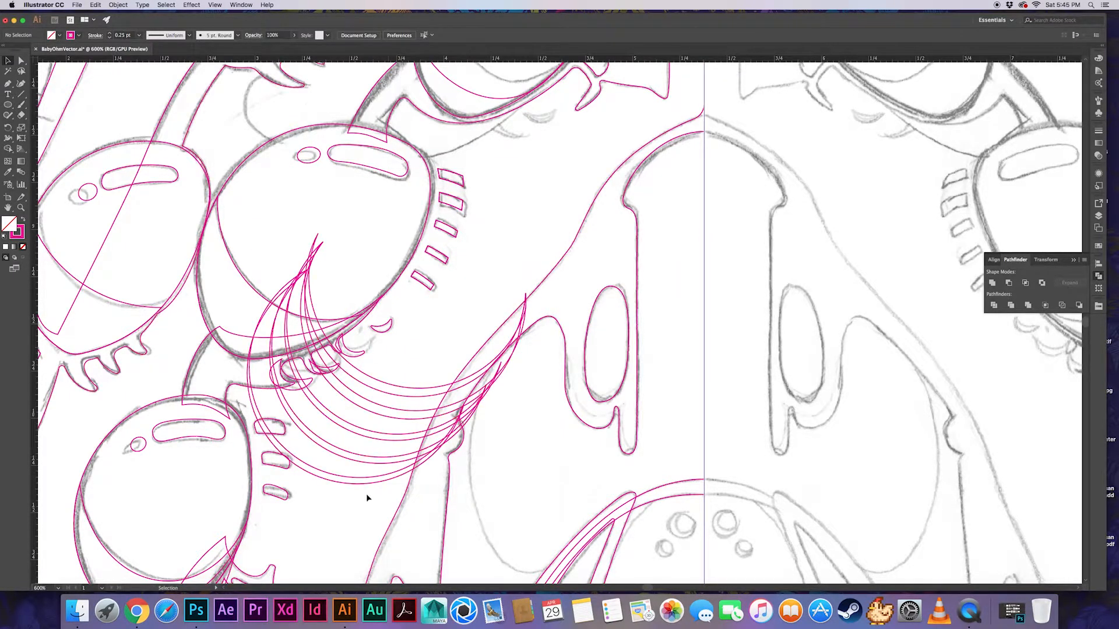
click(397, 383)
key(super+3)
drag(295, 260, 315, 283)
key(Delete)
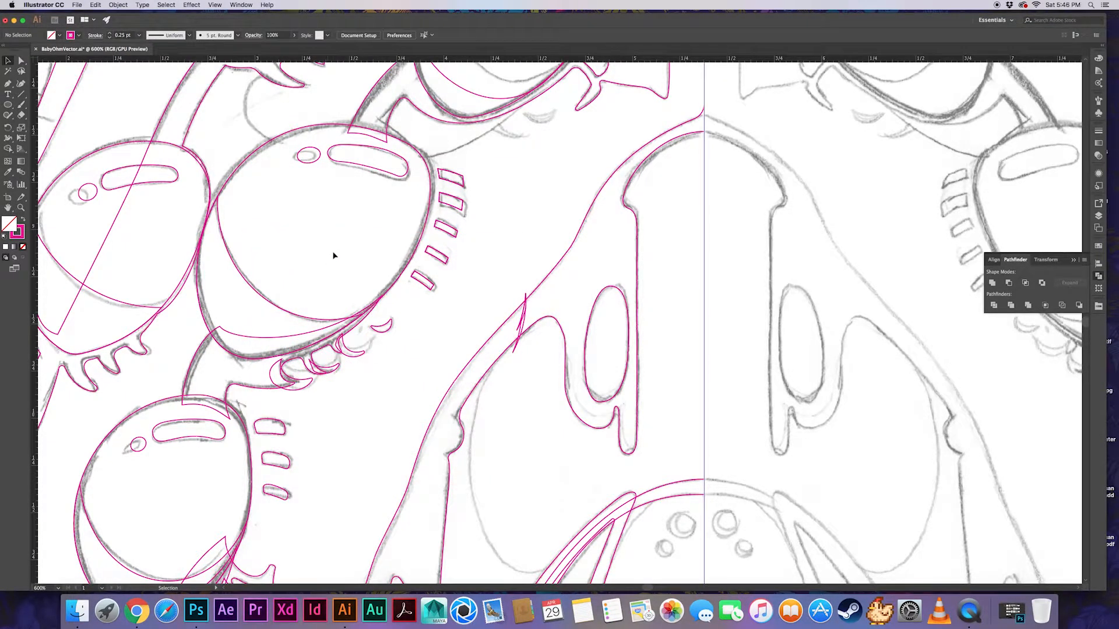
Round the corners of the five dashes beside the large eyeball and delete the leftover sharp corner pieces
drag(410, 291, 467, 168)
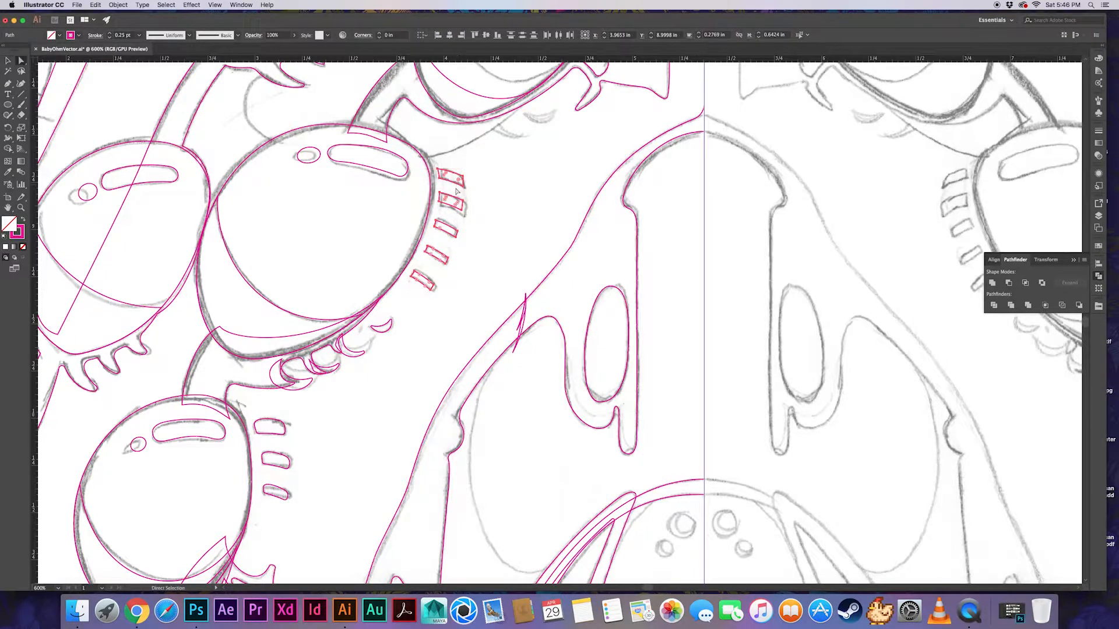
key(a)
key(super+plus)
key(super+plus)
key(super+plus)
drag(502, 438, 507, 446)
super+click(658, 394)
key(v)
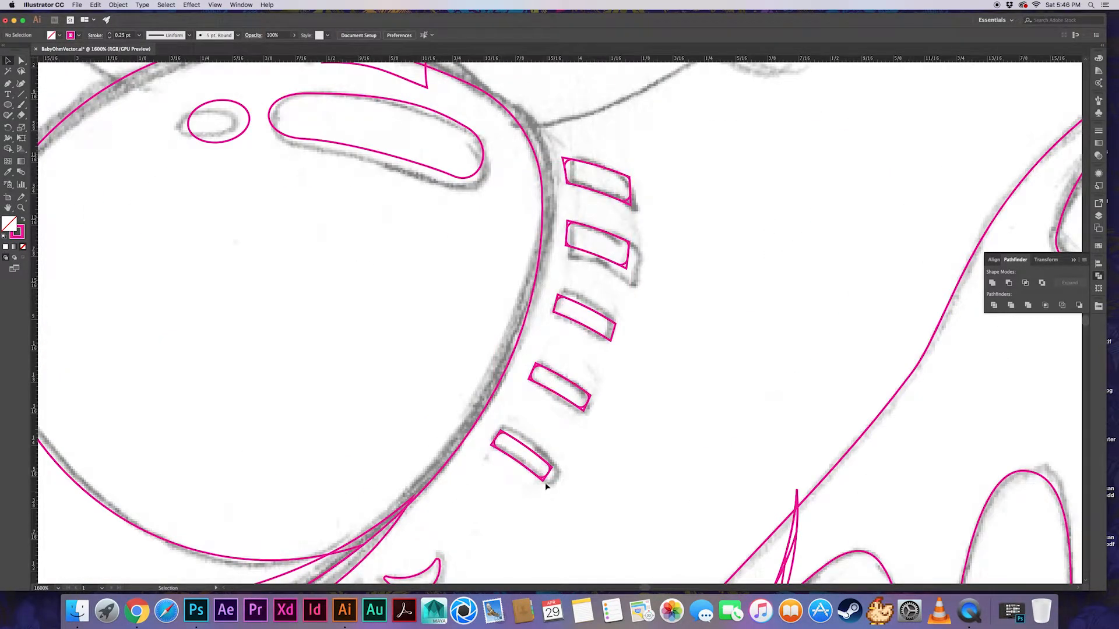
click(544, 482)
key(Delete)
Try to close the open end of the middle dash with the Pen tool, undoing the stray edits
key(a)
key(p)
click(611, 341)
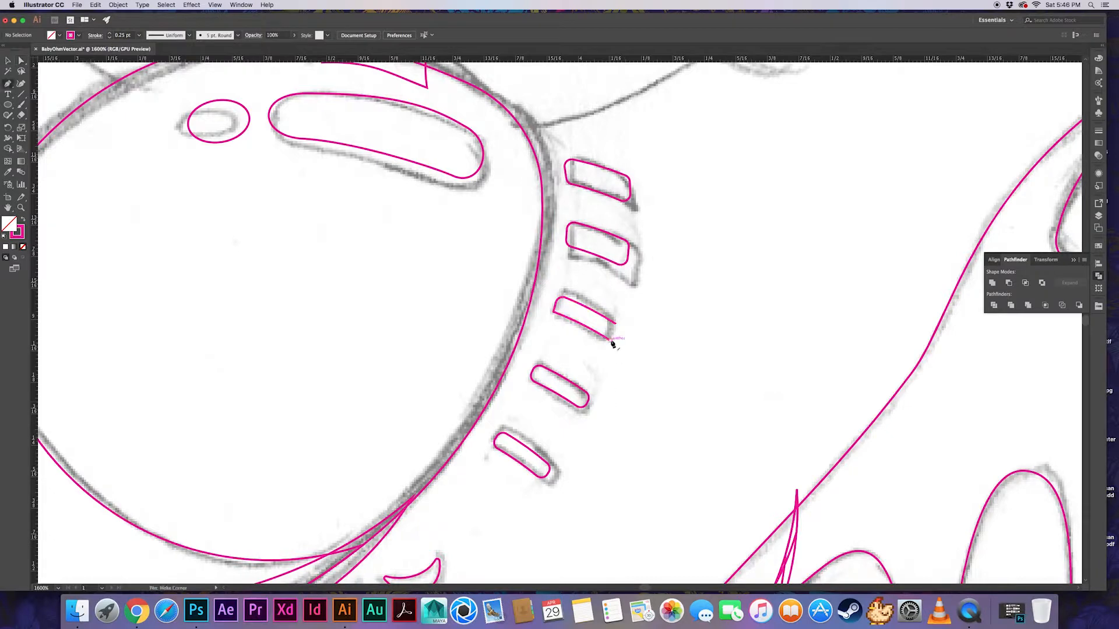
drag(615, 325, 613, 344)
key(super+z)
key(v)
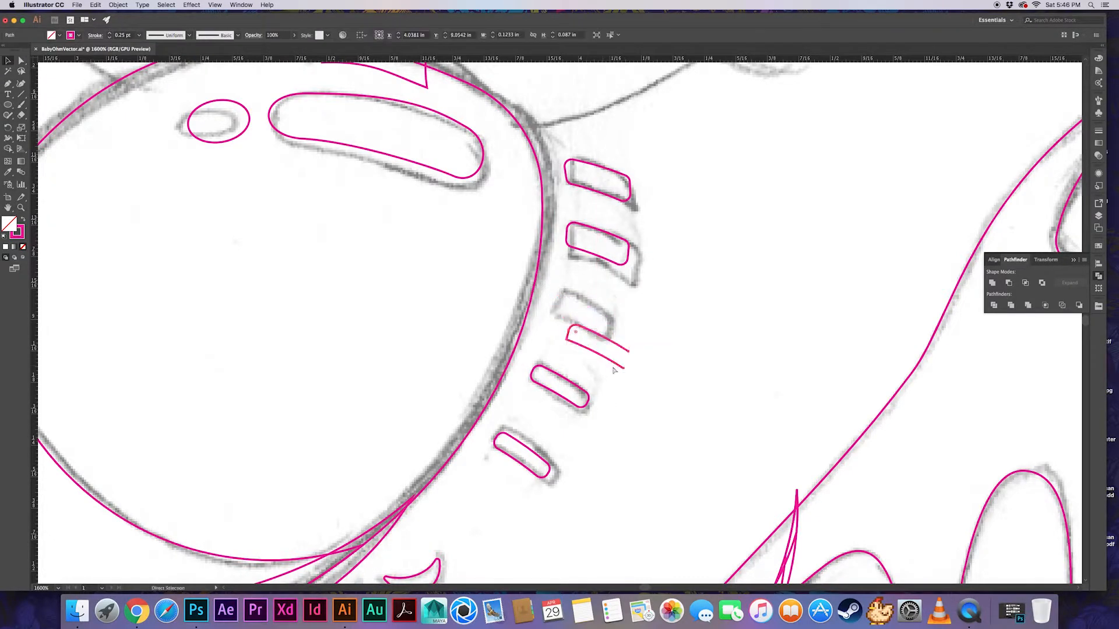
click(615, 367)
key(p)
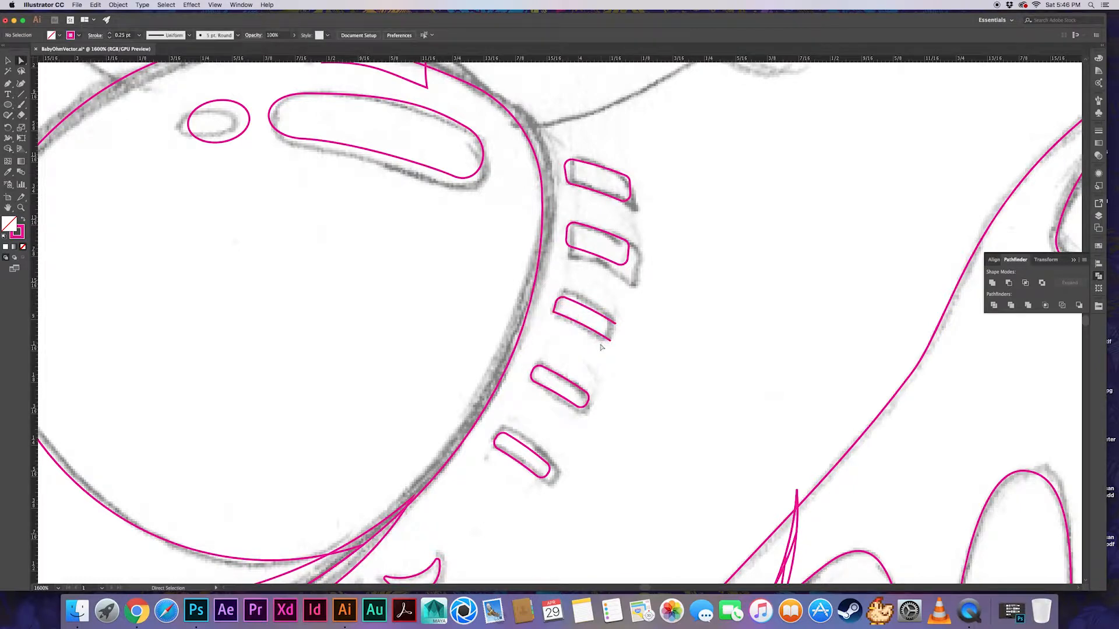
click(610, 341)
click(616, 323)
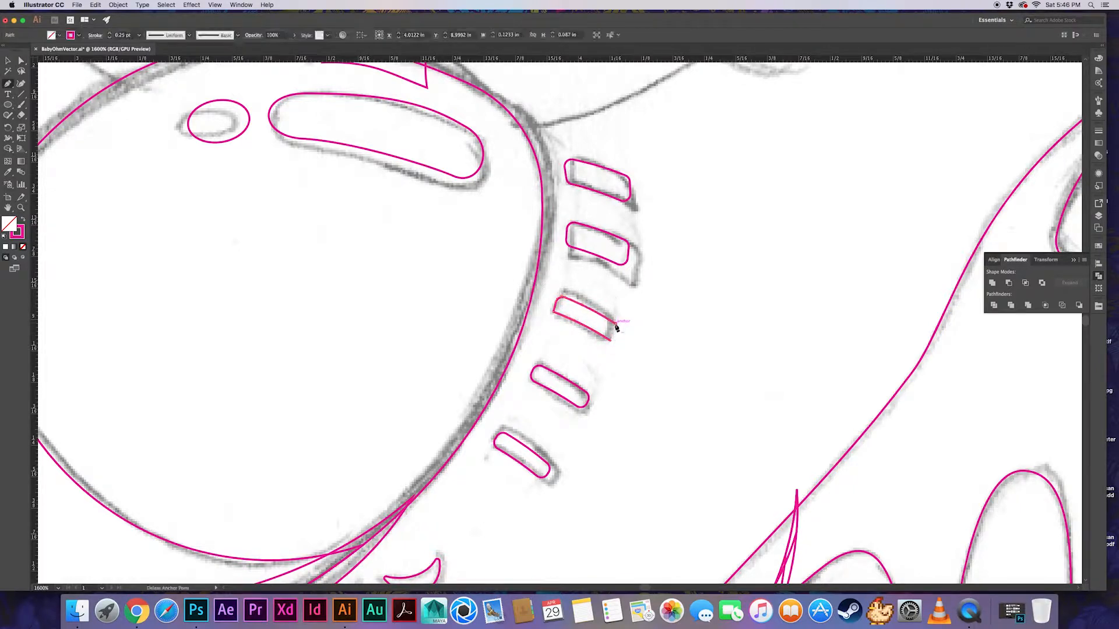
key(a)
click(615, 341)
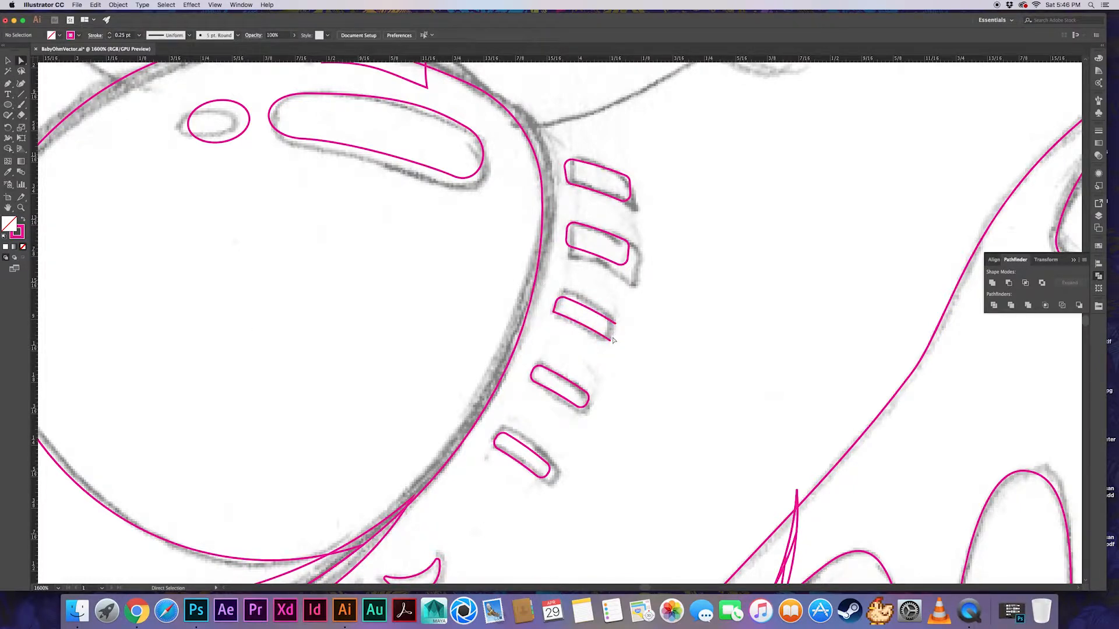
Try to rework the middle dash's open endpoints up close, undoing the misplaced segments
key(super+equal)
key(super+equal)
key(super+equal)
drag(523, 304, 509, 301)
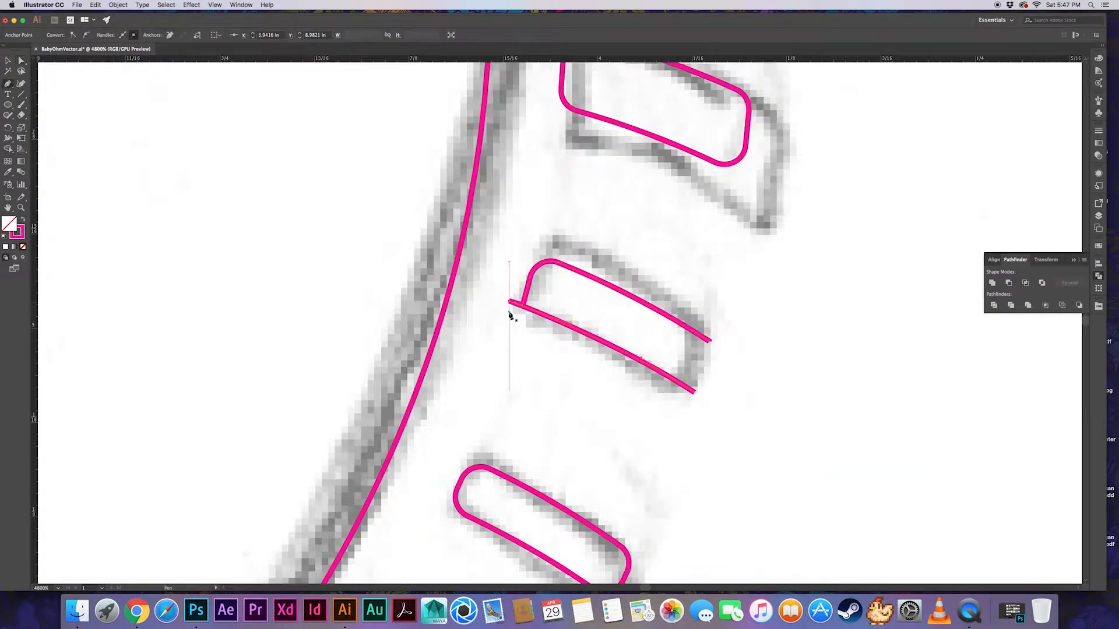
key(super+z)
key(a)
click(694, 393)
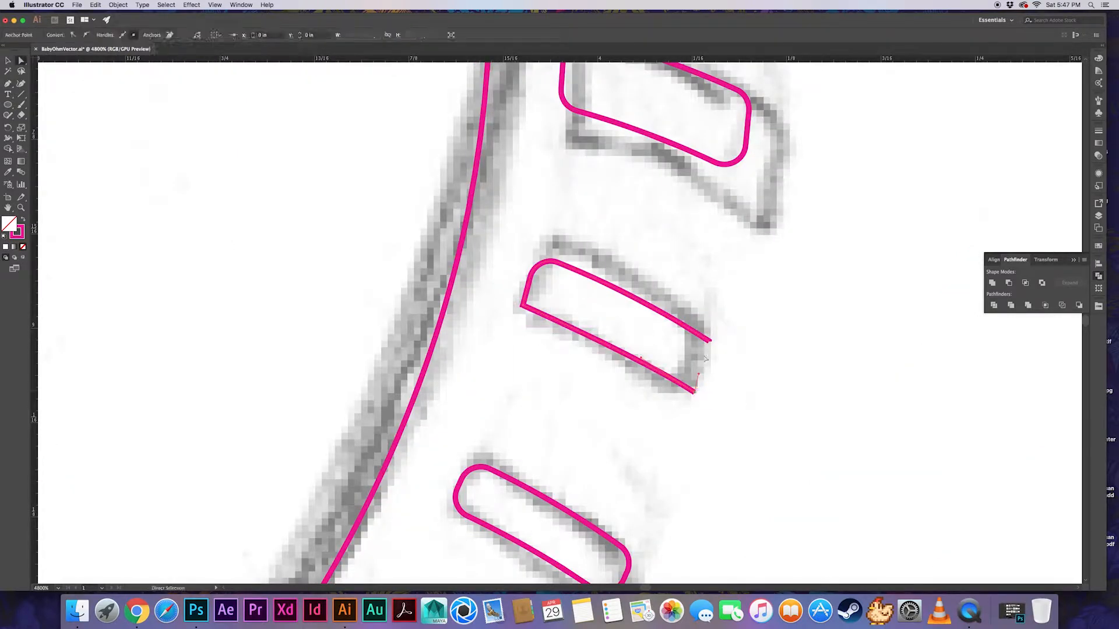
drag(709, 341, 709, 318)
key(p)
key(a)
click(709, 319)
key(BackSpace)
drag(709, 341, 714, 328)
key(super+z)
Round the sharp lower corner at the closed end of the middle dash
click(513, 311)
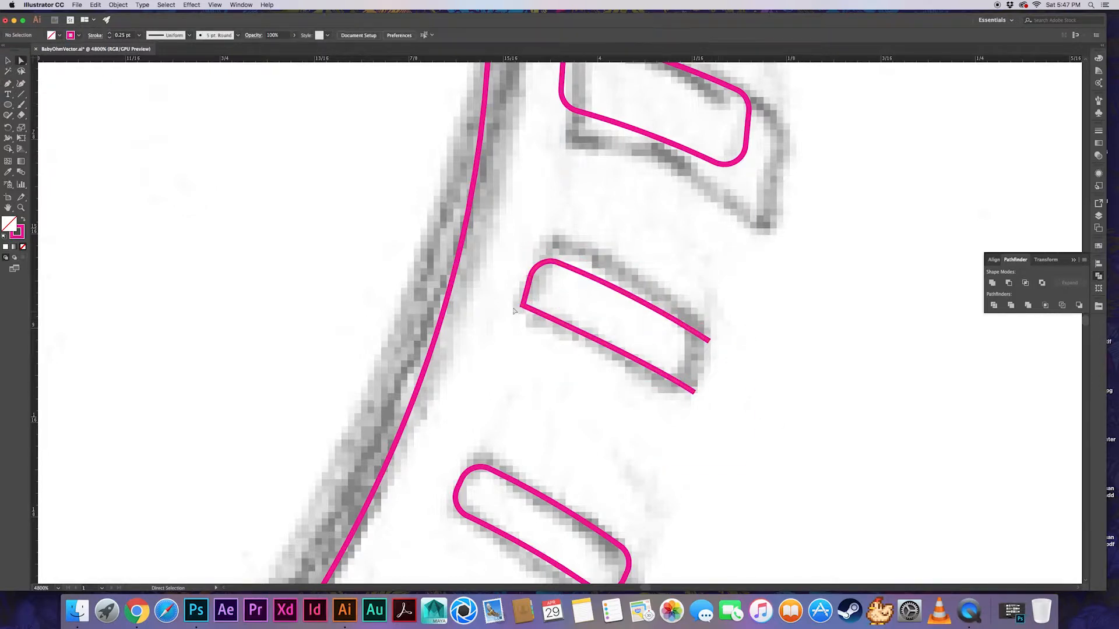
click(522, 306)
click(584, 299)
click(522, 306)
drag(531, 302, 557, 304)
click(617, 317)
Close the middle dash's open end with the Pen tool and round its two new corners
key(p)
drag(694, 393, 699, 374)
drag(709, 341, 691, 408)
key(a)
drag(700, 345, 689, 349)
drag(693, 387, 688, 366)
click(733, 324)
Draw a closed web shape with the Pen tool from the upper eyeball's underside along the sketched curve to the large eyeball's upper rim
key(super+minus)
key(super+minus)
key(super+minus)
key(super+minus)
key(super+minus)
scroll(603, 379, up, 1)
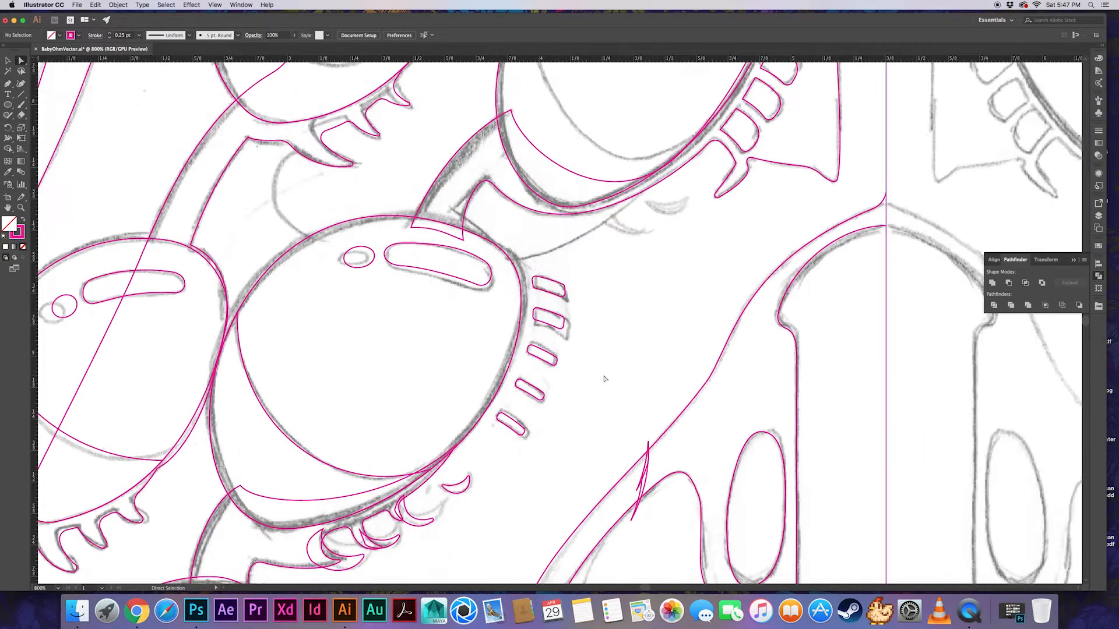
scroll(604, 378, up, 4)
scroll(604, 378, right, 2)
key(p)
drag(438, 371, 459, 387)
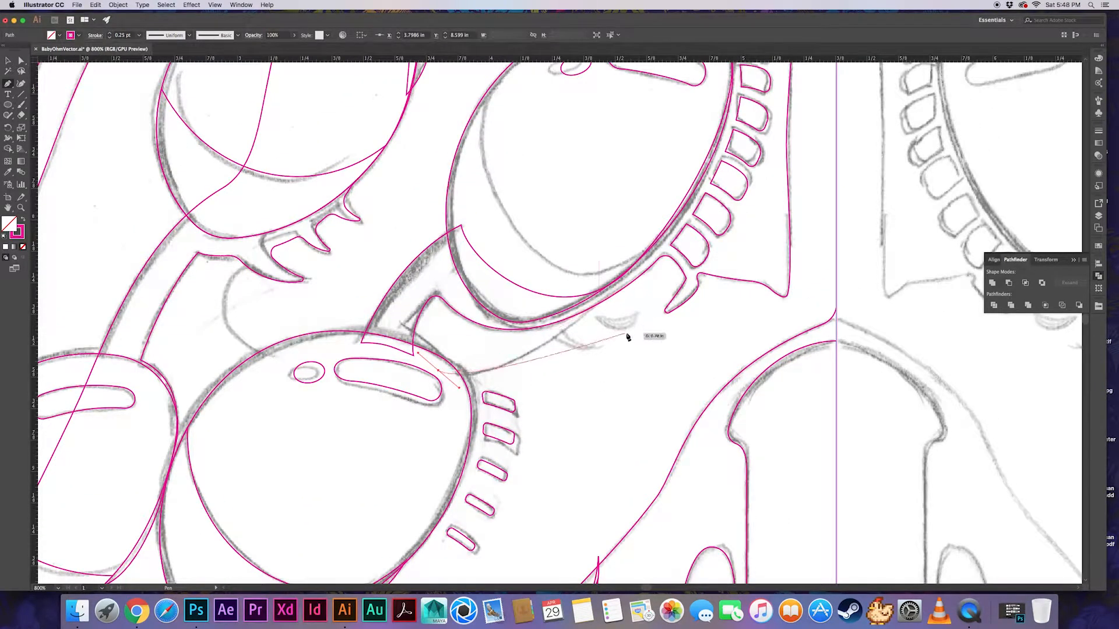
drag(608, 292, 658, 232)
drag(446, 273, 405, 181)
drag(446, 273, 414, 280)
drag(399, 356, 404, 373)
click(399, 356)
click(438, 371)
super+click(571, 387)
Draw a small curved spike on the web's lower edge with the Pen tool and unite it with the web shape
scroll(609, 355, up, 2)
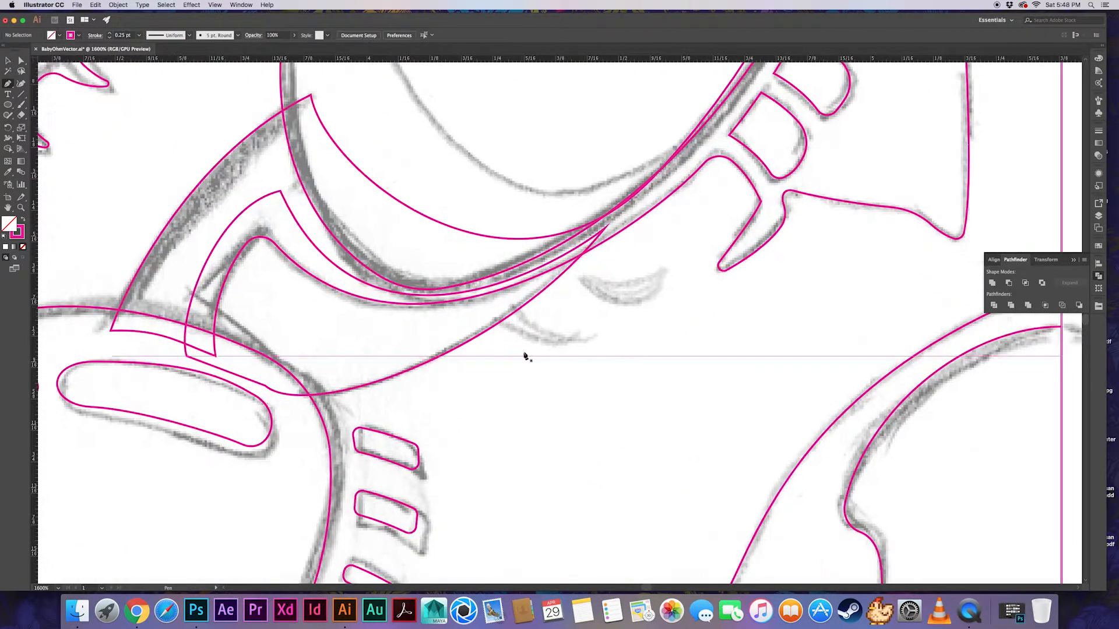
drag(511, 300, 515, 310)
mouse_move(577, 341)
mouse_down()
mouse_move(612, 341)
mouse_move(561, 349)
mouse_up()
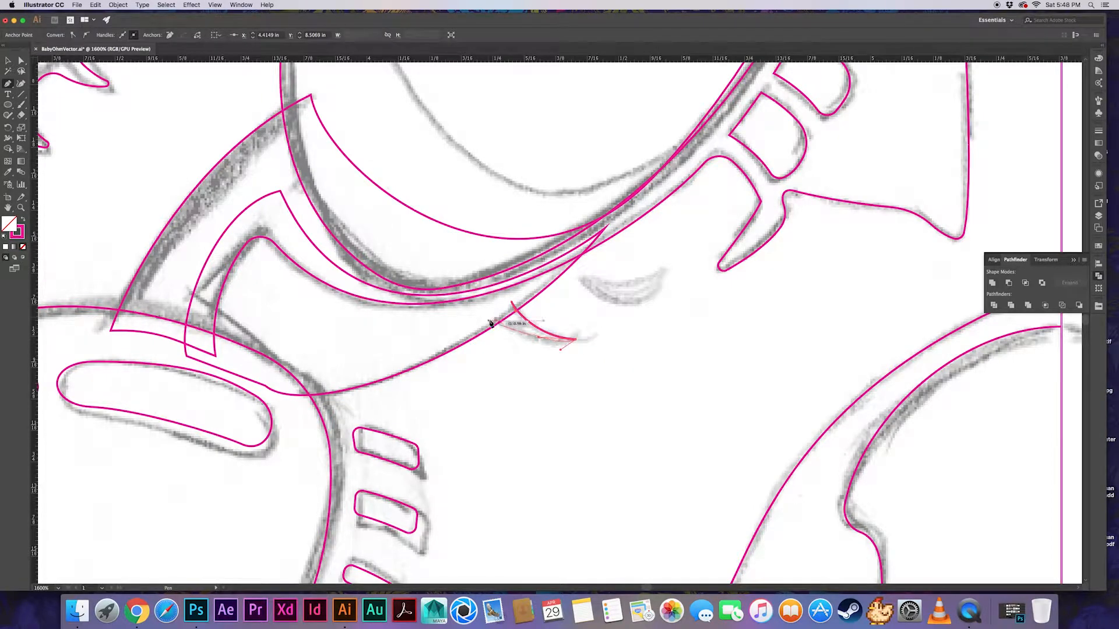
drag(490, 322, 467, 301)
click(490, 323)
click(512, 302)
super+click(490, 355)
key(v)
mouse_move(491, 356)
mouse_down()
mouse_move(532, 309)
mouse_move(497, 337)
mouse_up()
click(992, 282)
Round the two corners where the spike meets the web, as well as the spike's tip
key(a)
click(554, 324)
click(517, 310)
click(494, 325)
click(542, 353)
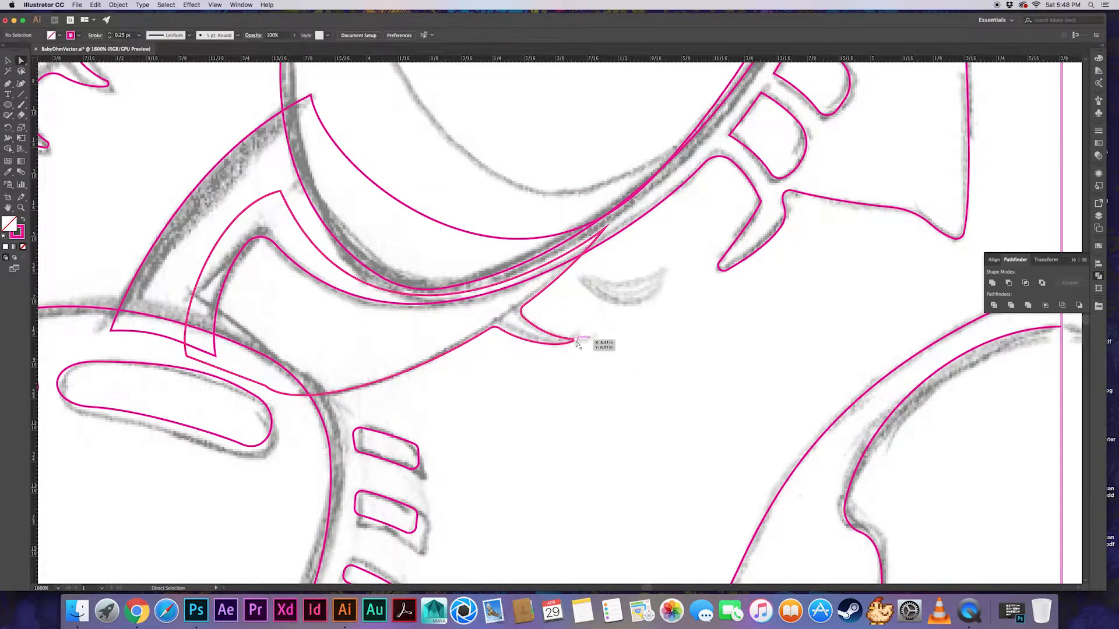
click(577, 340)
drag(569, 339, 574, 329)
click(574, 331)
Draw the small crescent beside the spike as a closed path with the Pen tool
key(p)
click(584, 280)
drag(657, 286, 674, 260)
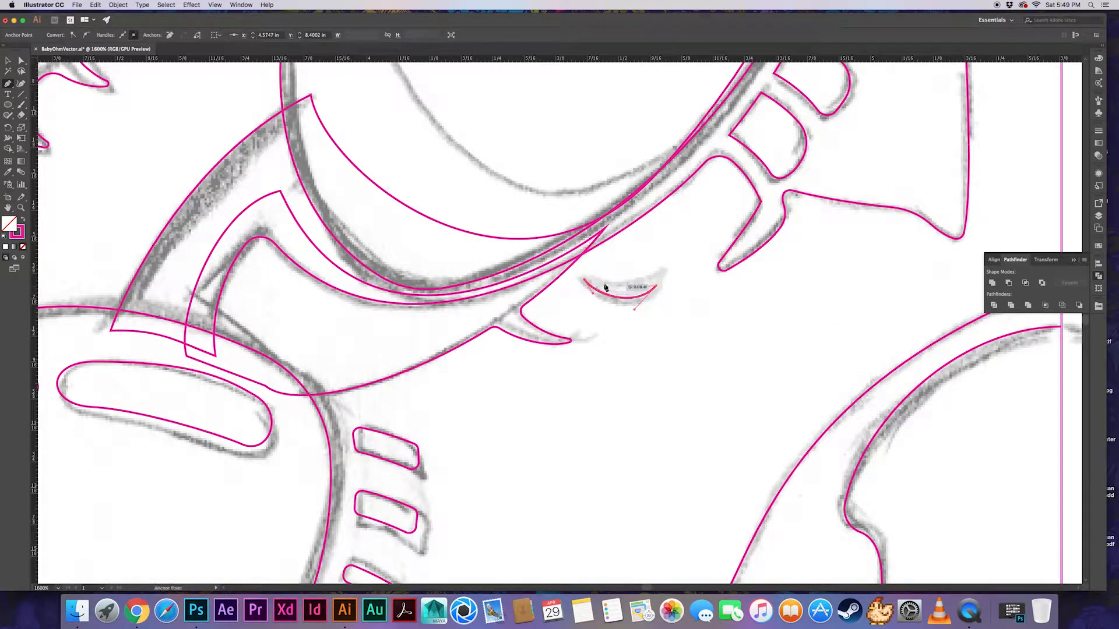
drag(584, 279, 557, 270)
super+click(622, 272)
Refine the crescent's curvature by adjusting its direction handles to follow the sketch
key(a)
click(627, 298)
drag(634, 309, 629, 319)
drag(592, 293, 617, 296)
click(656, 287)
click(664, 302)
click(613, 287)
click(649, 269)
Examine the traced left half of the creature up close and as a whole for parts still lacking outlines
key(super+minus)
key(super+minus)
key(super+minus)
key(super+minus)
key(super+minus)
key(super+minus)
drag(599, 335, 691, 239)
key(super+plus)
key(super+plus)
key(super+plus)
key(super+plus)
key(v)
drag(510, 491, 639, 110)
drag(490, 544, 549, 583)
drag(495, 274, 380, 583)
key(super+minus)
key(super+minus)
key(super+minus)
key(super+minus)
drag(543, 265, 523, 266)
Try to draw a closed Pen path from the body's upper-left edge down past the eyeballs and back around outside the left side
key(p)
drag(520, 152, 535, 131)
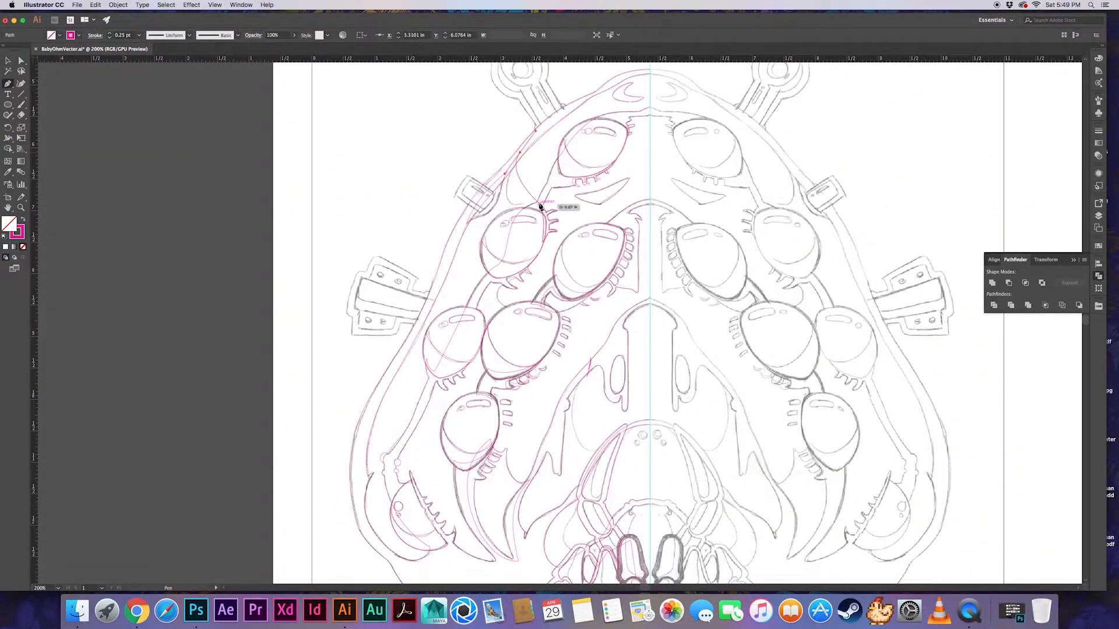
drag(539, 204, 591, 195)
click(539, 204)
click(440, 460)
click(462, 574)
click(351, 569)
click(315, 385)
drag(379, 271, 439, 184)
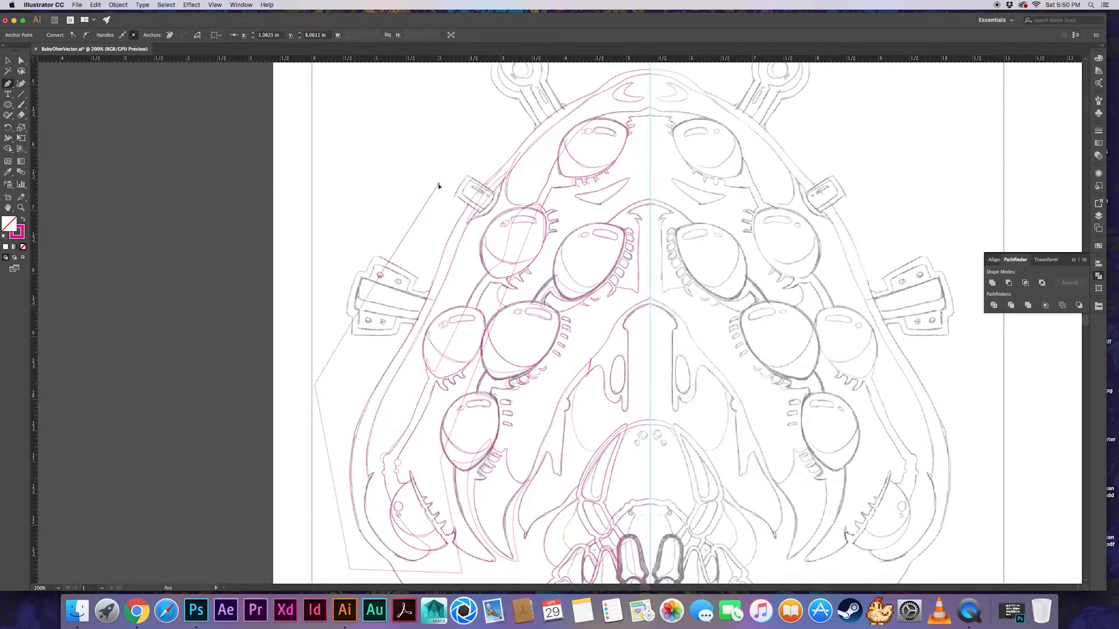
click(505, 173)
super+click(528, 379)
Undo the last anchors of the path drawn around the body's left side
key(super+z)
key(super+z)
key(super+z)
key(super+z)
key(super+z)
key(super+z)
key(super+z)
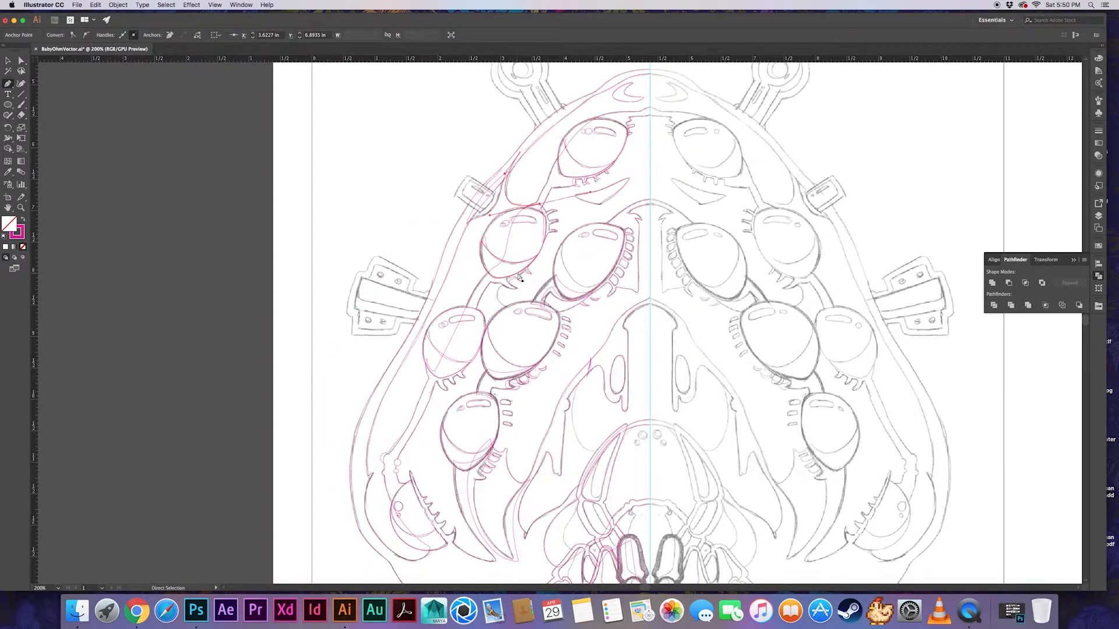
Delete the small stray path on the web just left of the central column
key(v)
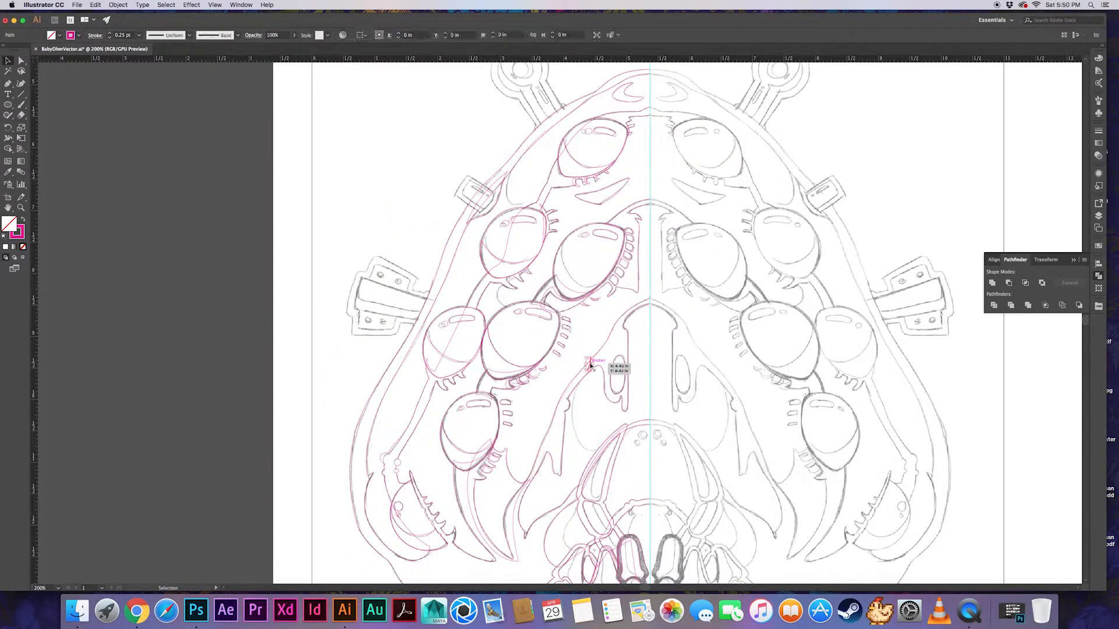
key(Delete)
drag(590, 394, 560, 330)
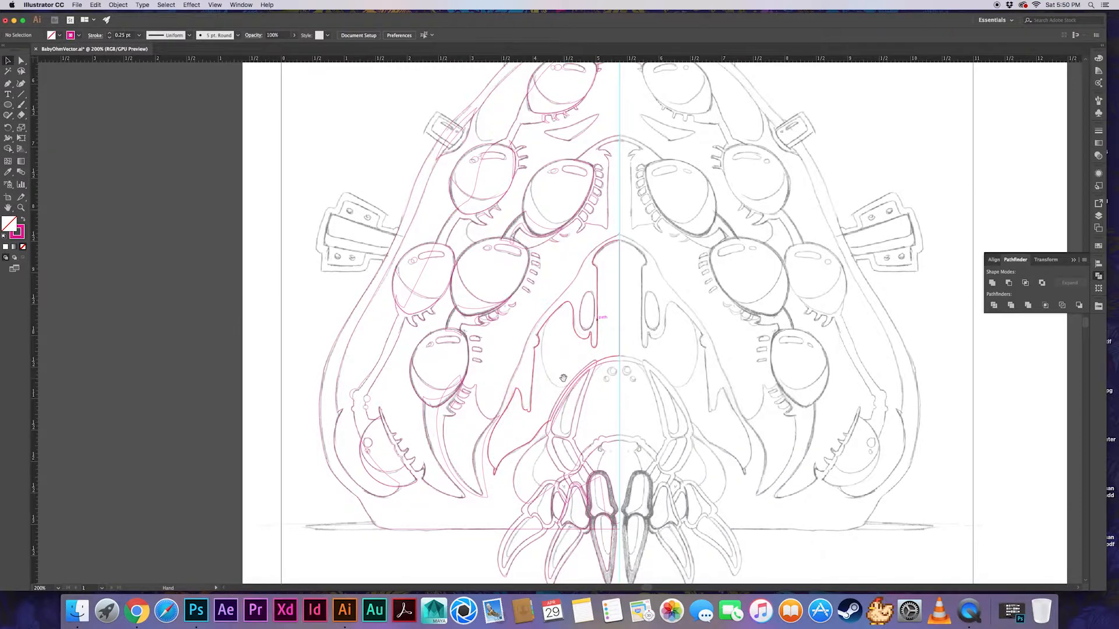
key(super+minus)
drag(544, 382, 536, 434)
key(super+equal)
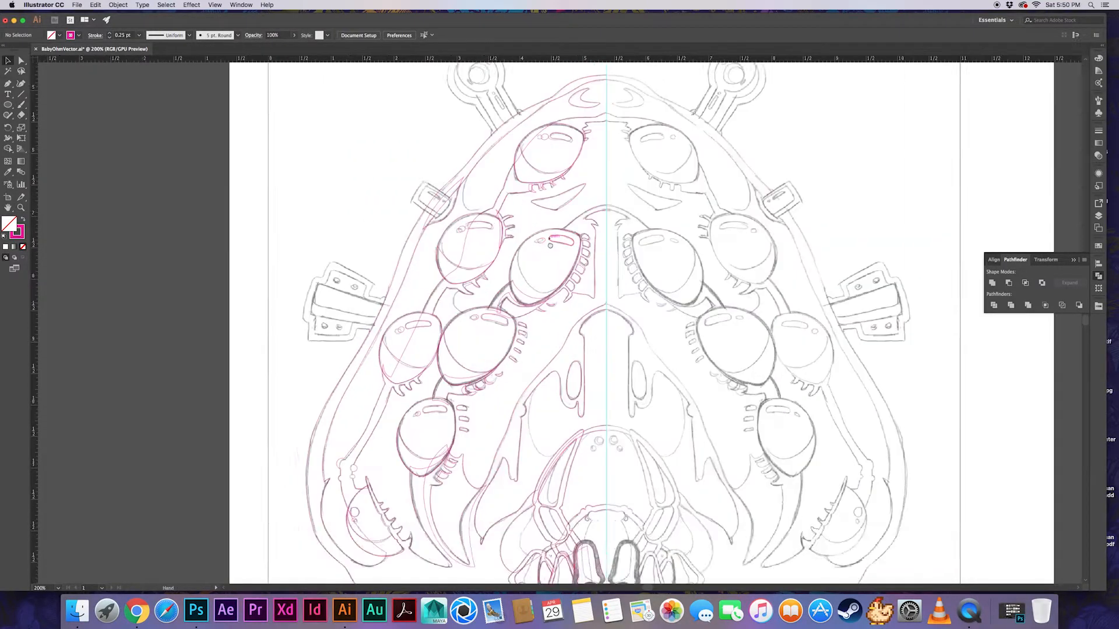
Try shifting the body shape's edge at the centre guide slightly to the right, and undo the shift
key(super+equal)
drag(550, 246, 512, 427)
key(a)
drag(582, 220, 587, 220)
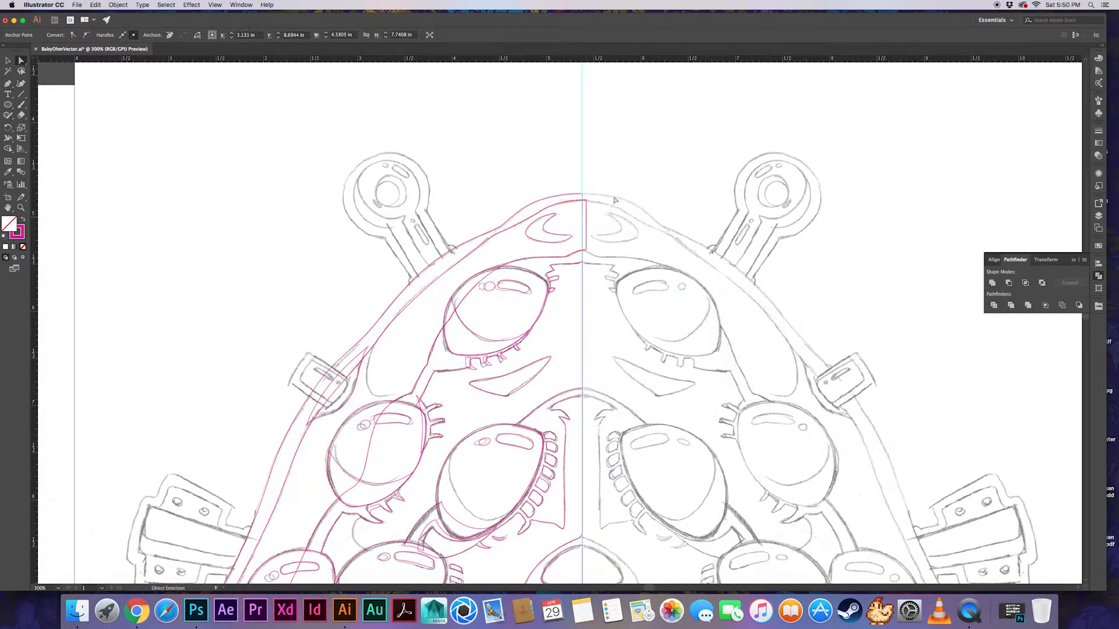
click(614, 200)
key(super+z)
Select all the traced paths of the creature's left half to check them, and clear the selection
key(super+minus)
key(super+minus)
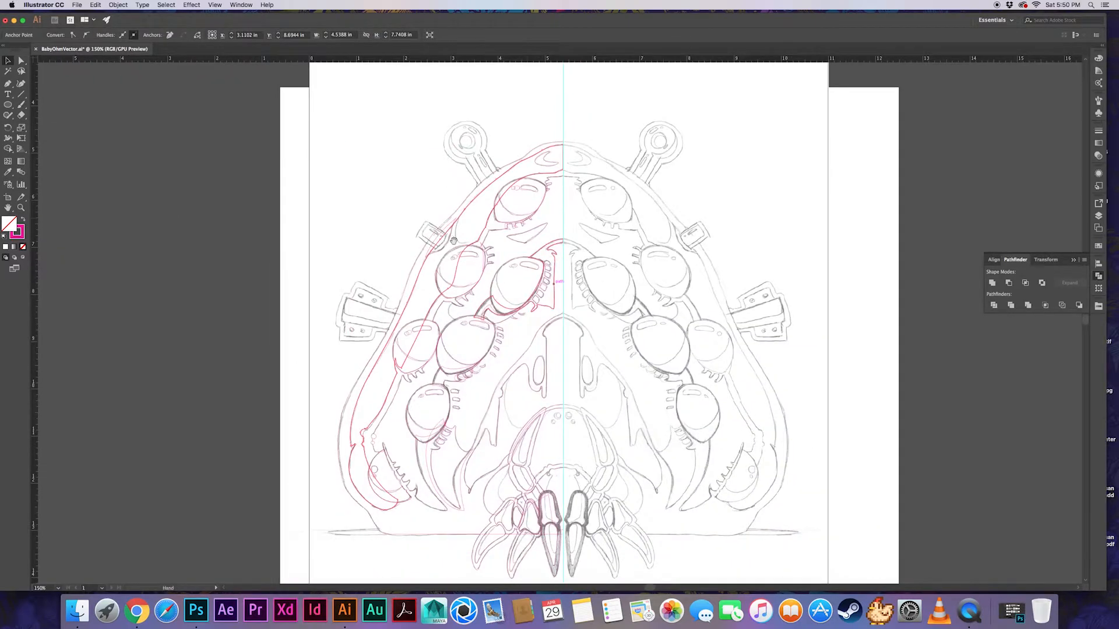
drag(326, 130, 566, 582)
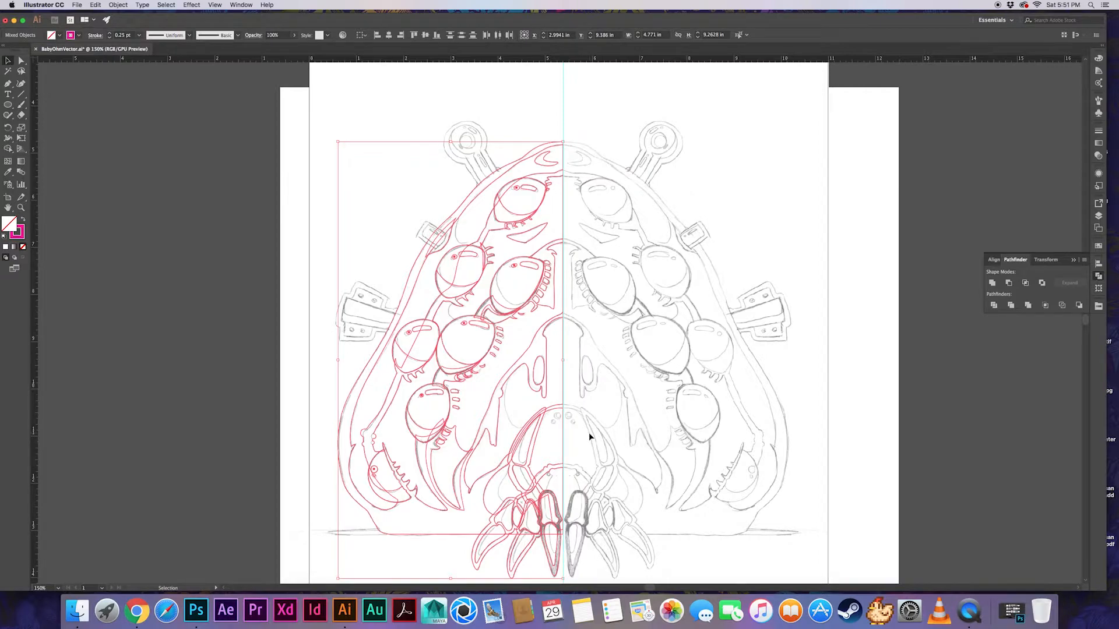
click(572, 223)
Draw an ellipse about 1.02 by 1.50 in over the inner eyeball nearest the centre, and rotate and position it along the sketched shading curve
key(super+plus)
key(super+plus)
key(super+plus)
key(super+plus)
key(l)
drag(474, 323, 496, 372)
drag(477, 90, 357, 301)
scroll(357, 301, up, 3)
key(v)
drag(545, 87, 573, 112)
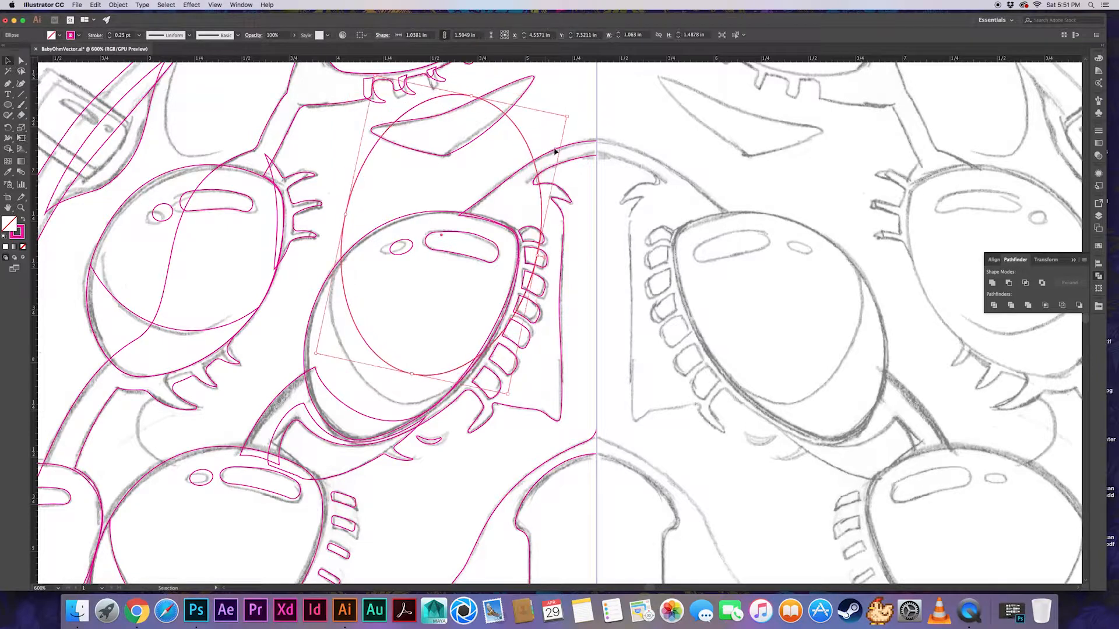
drag(528, 148, 514, 176)
Subtract the ellipse from the eyeball shape with Minus Front to leave the shading crescent, and save the document
click(315, 317)
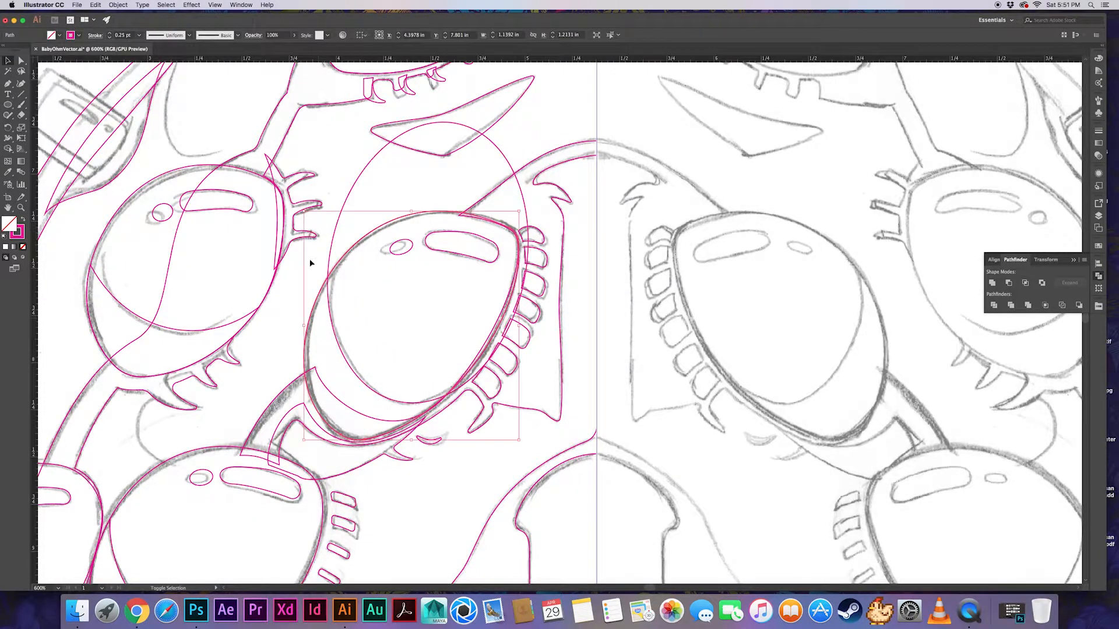
shift+click(329, 263)
click(1010, 283)
click(539, 174)
key(super+minus)
key(super+minus)
key(super+minus)
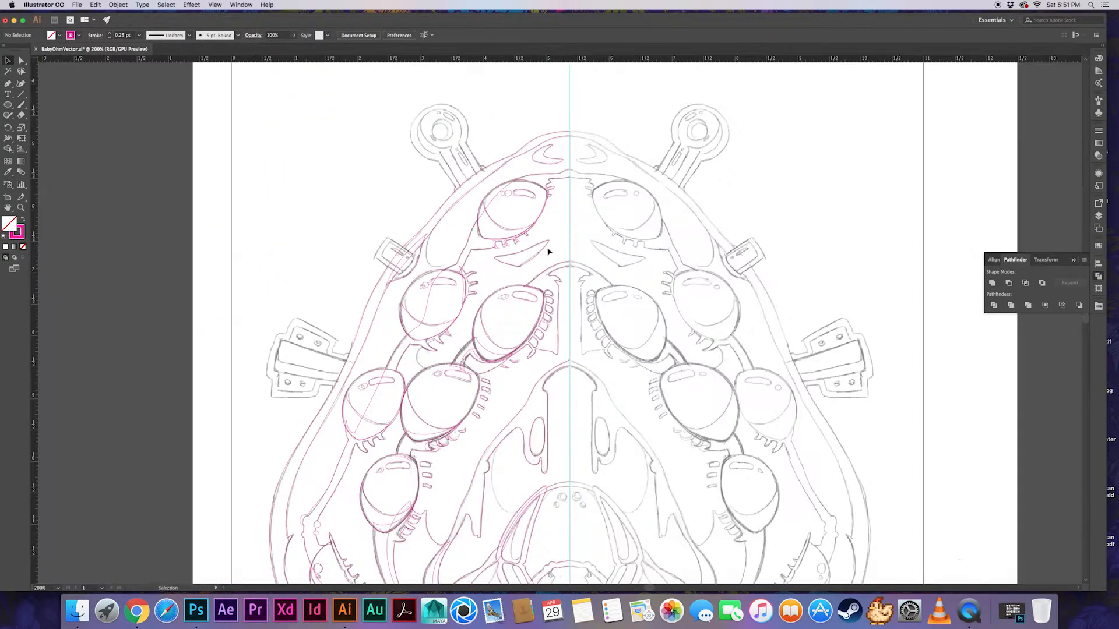
key(super+s)
key(super+minus)
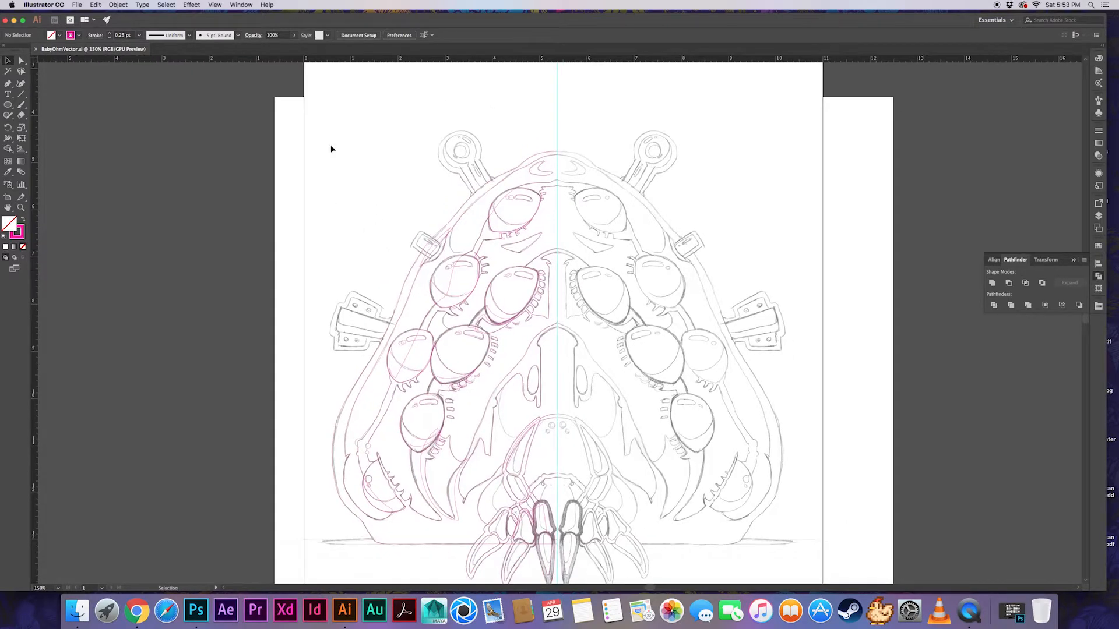
Reflect a copy of all the traced paths across the vertical axis through the body's top centre anchor to form the right half
scroll(331, 150, down, 4)
key(super+a)
scroll(456, 371, up, 5)
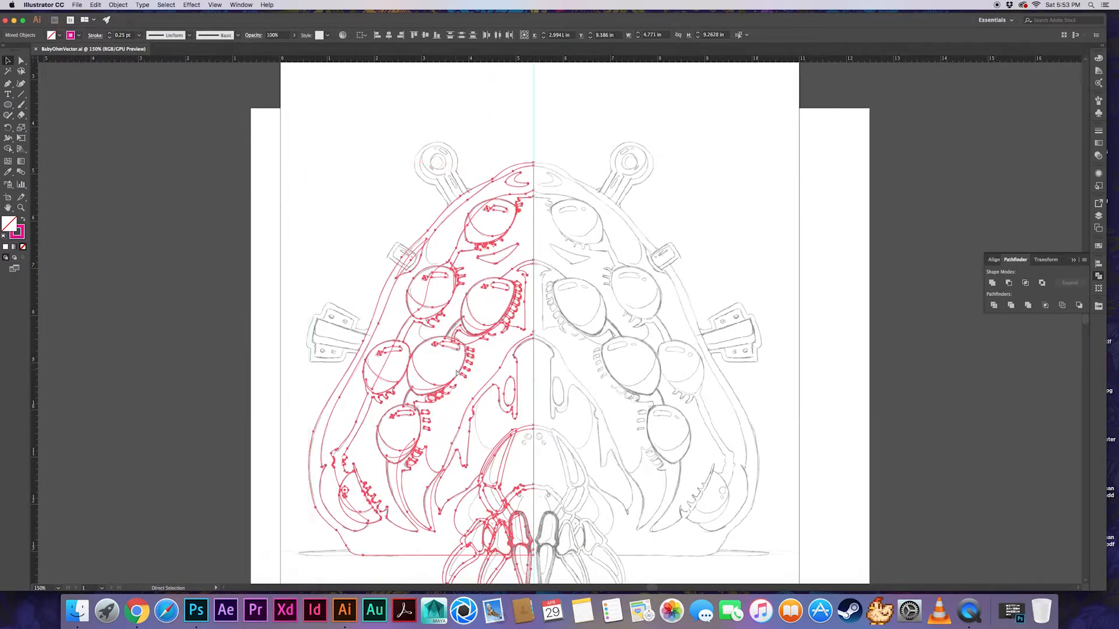
key(o)
alt+click(534, 164)
click(513, 373)
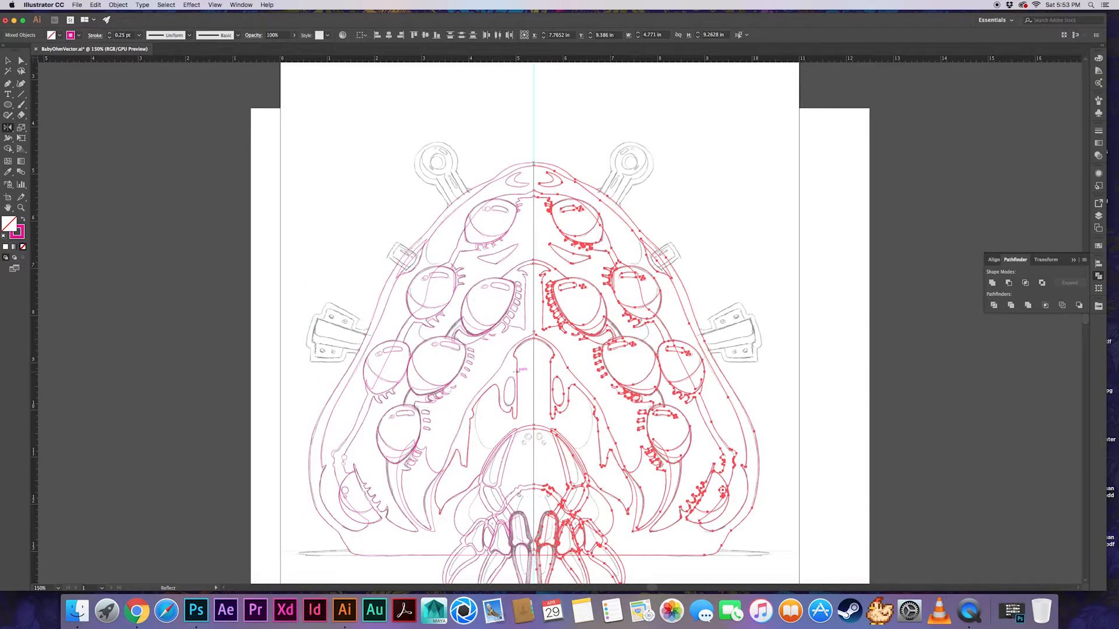
key(super+z)
alt+click(534, 163)
click(514, 375)
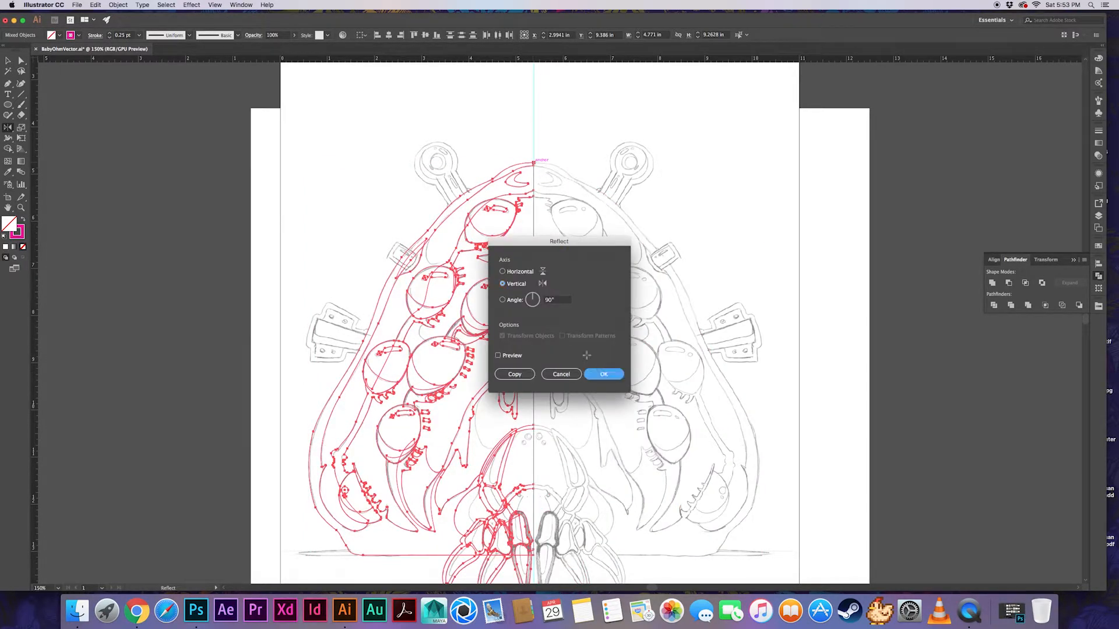
key(v)
click(379, 210)
drag(379, 210, 330, 171)
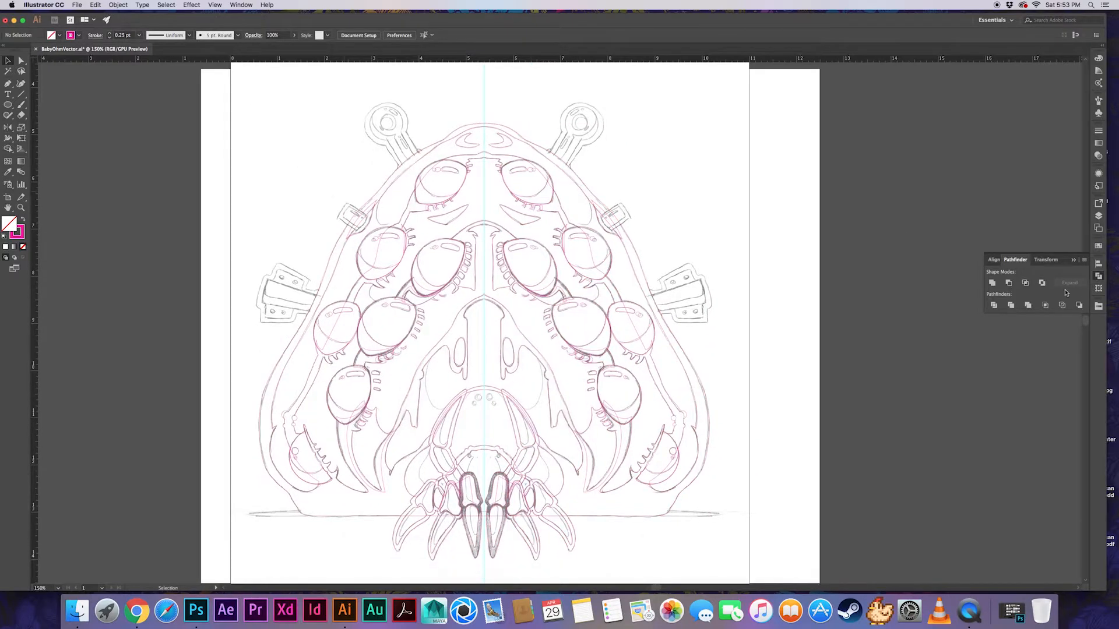
Hide the Template layer to inspect the mirrored linework alone, and show the layer again
click(1099, 216)
scroll(1025, 262, down, 3)
click(991, 293)
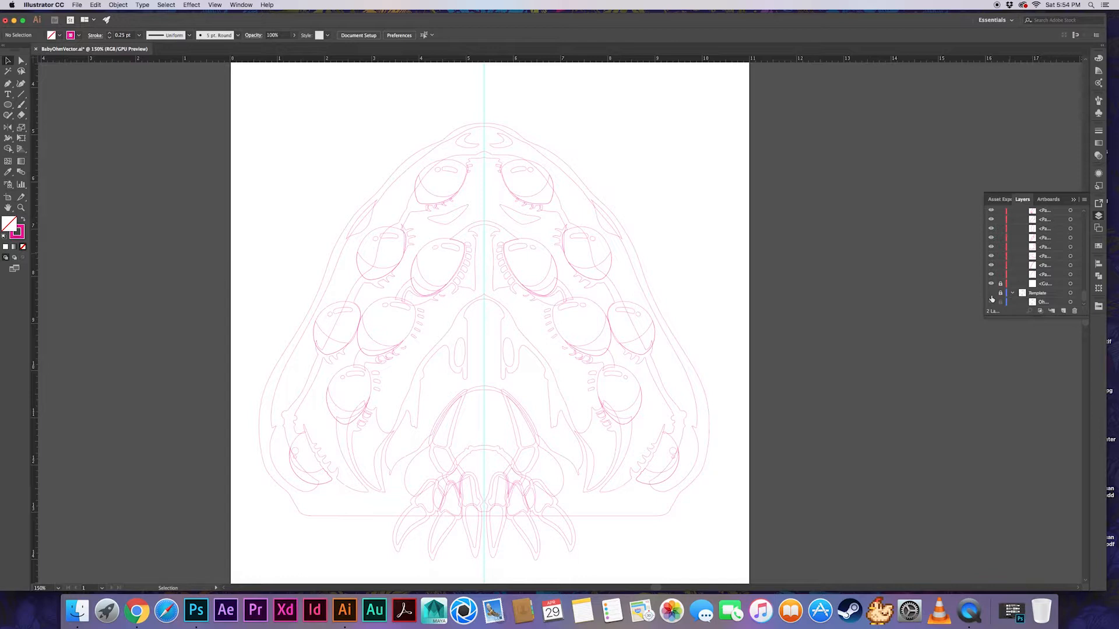
click(992, 294)
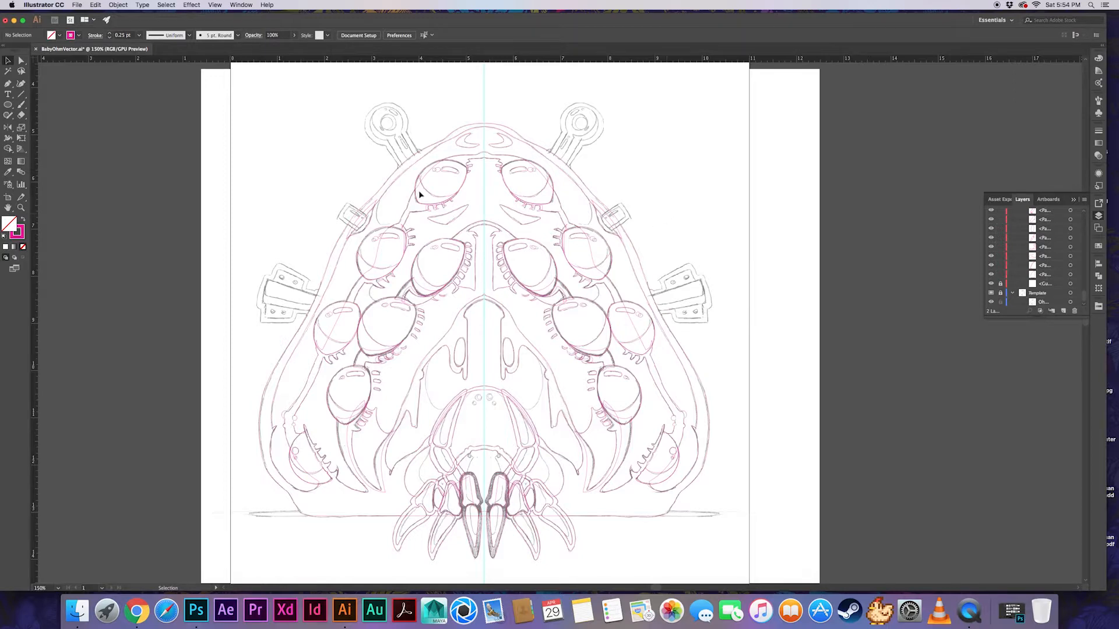
Save the document and draw a flat ground ellipse about 10.16 by 0.29 in, centred on the guide at the creature's base
key(a)
key(super+s)
key(l)
drag(484, 515, 724, 512)
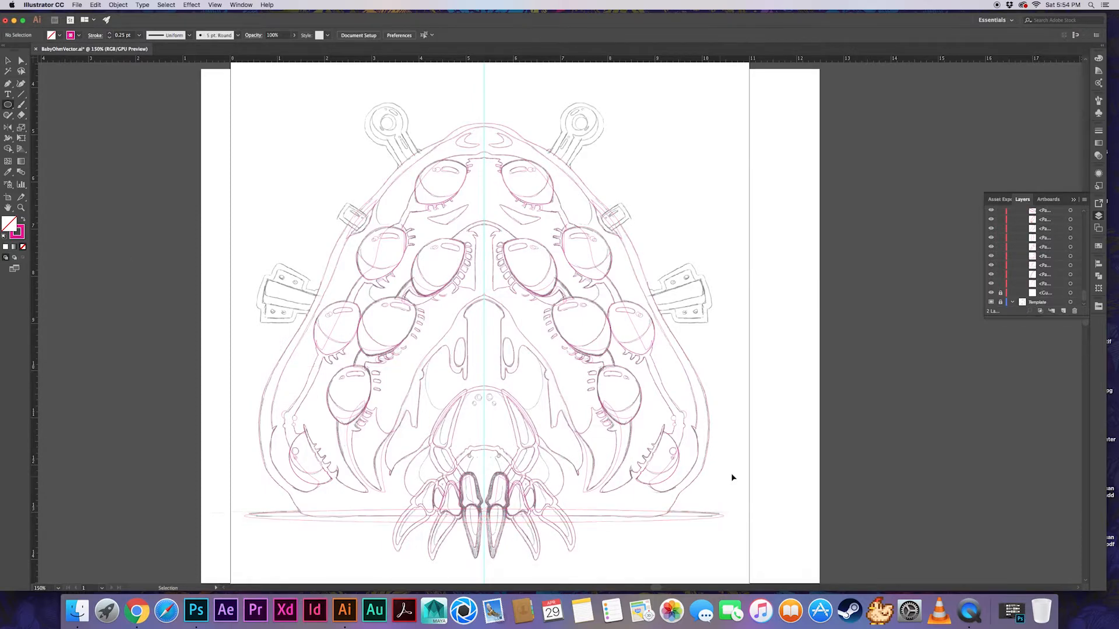
key(v)
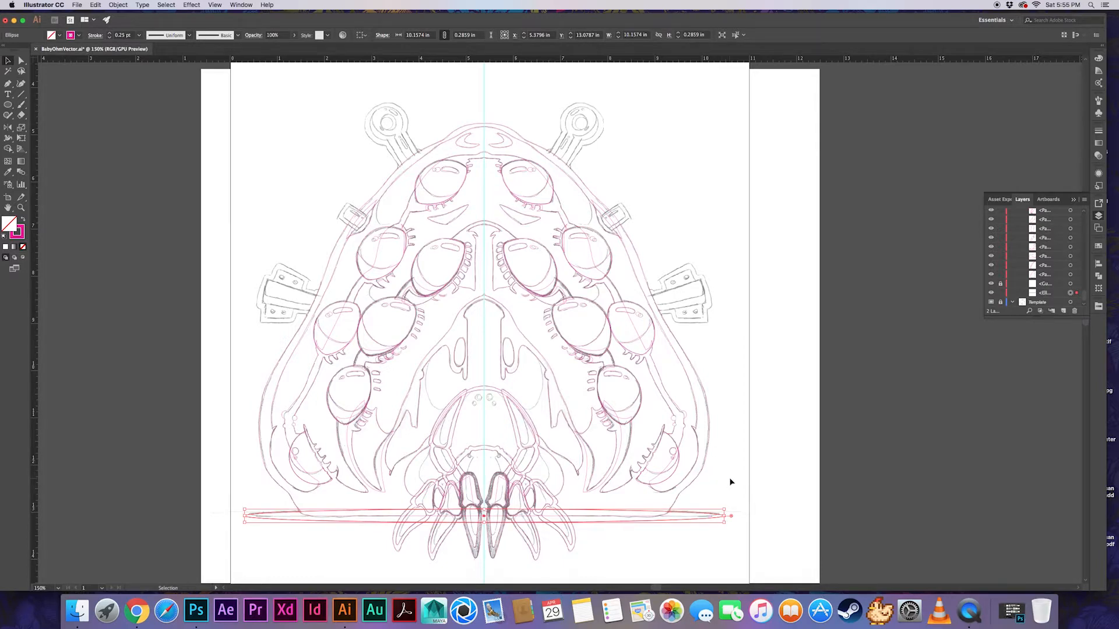
click(730, 482)
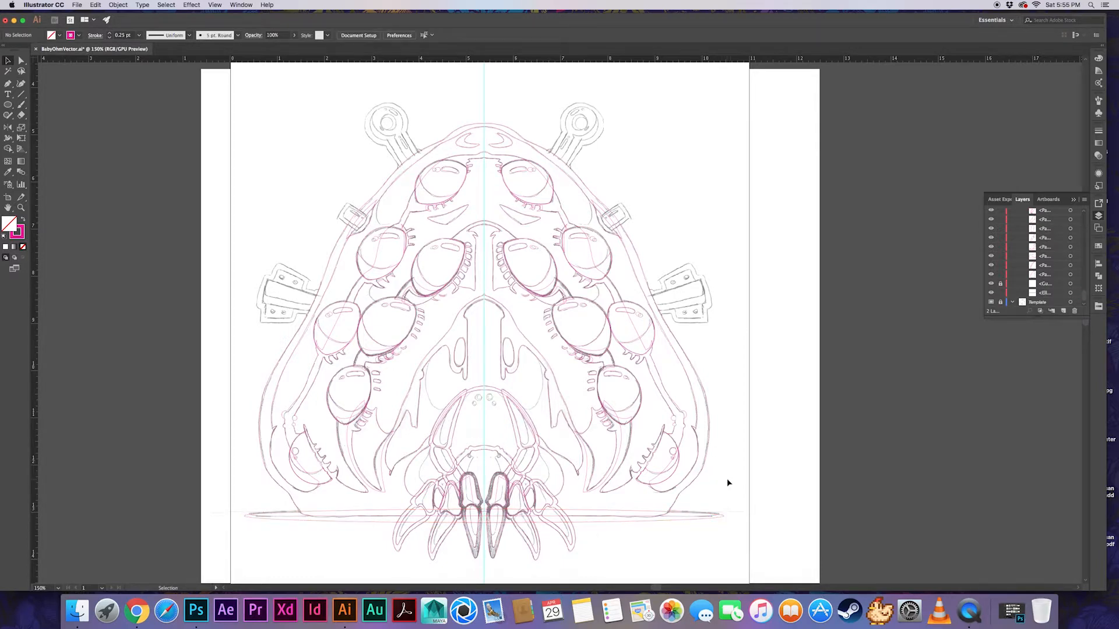